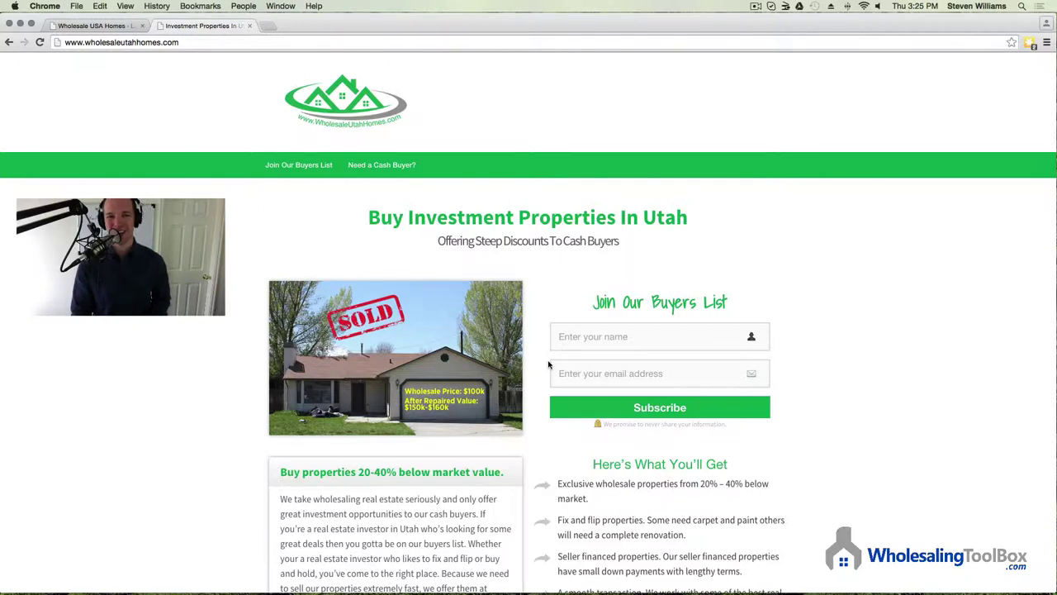
Step: Review the Wholesale Utah Homes example page from its opt-in form through the property examples to the common questions
scroll(528, 370, down, 5)
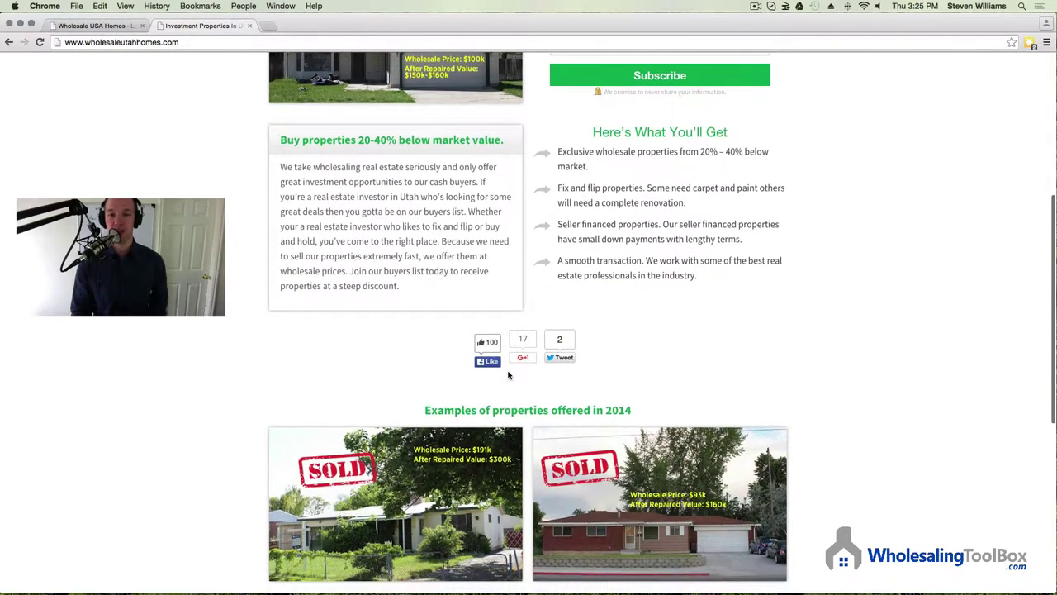
scroll(465, 394, down, 1)
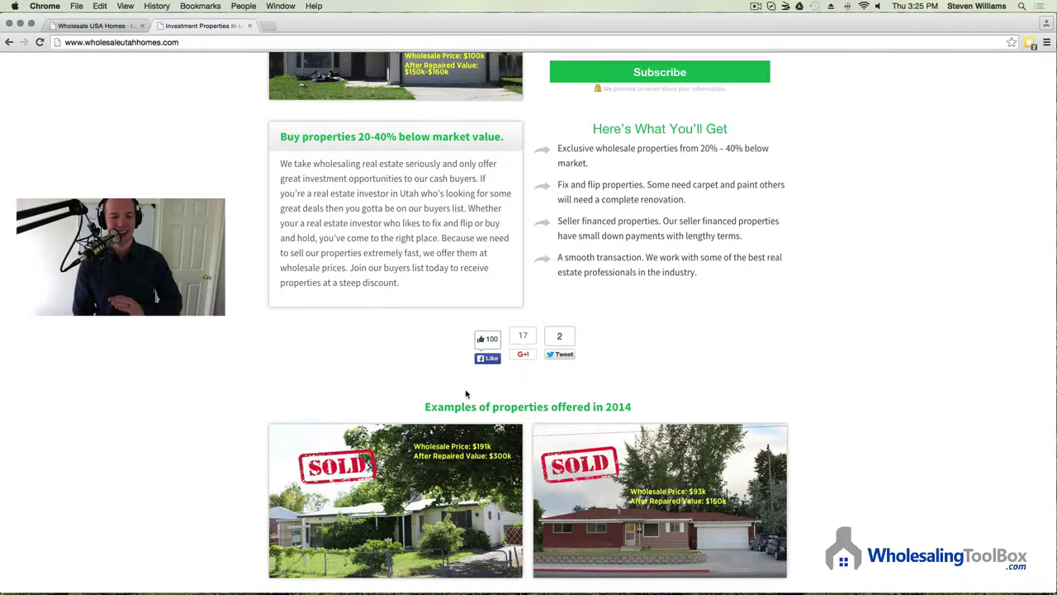
scroll(468, 394, down, 5)
scroll(494, 271, up, 4)
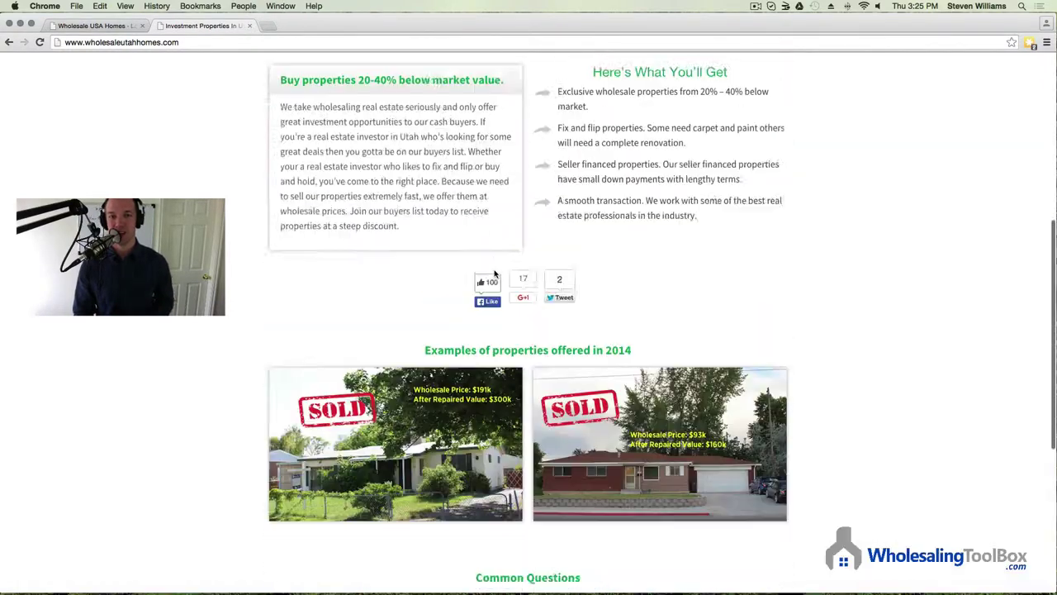
scroll(495, 275, up, 5)
scroll(494, 274, up, 2)
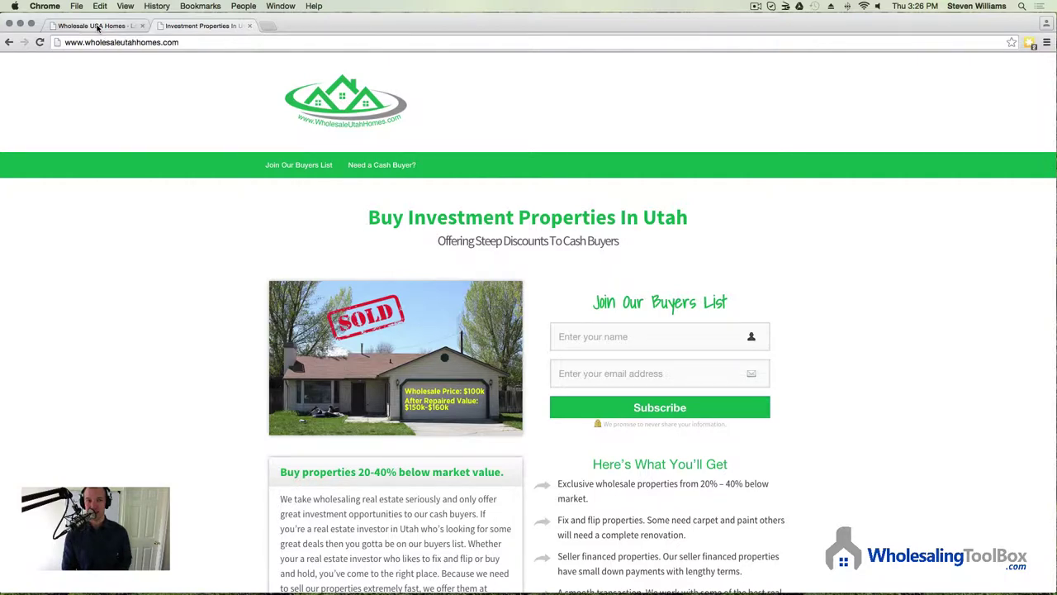
Step: Load wholesaleusahomes.com/wp-admin and log in to WordPress with the pre-filled credentials
click(97, 25)
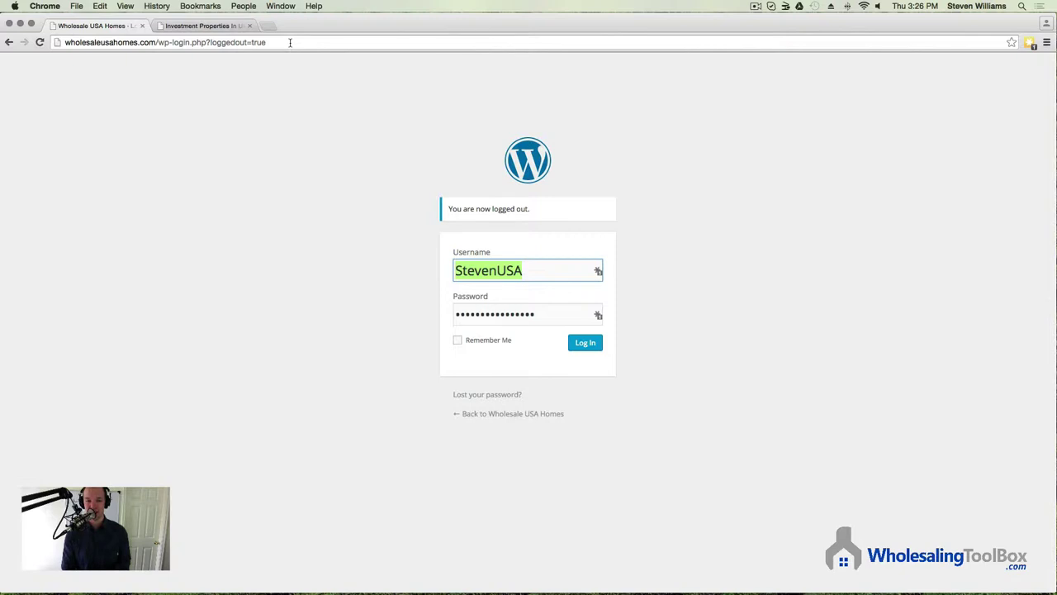
drag(290, 42, 154, 42)
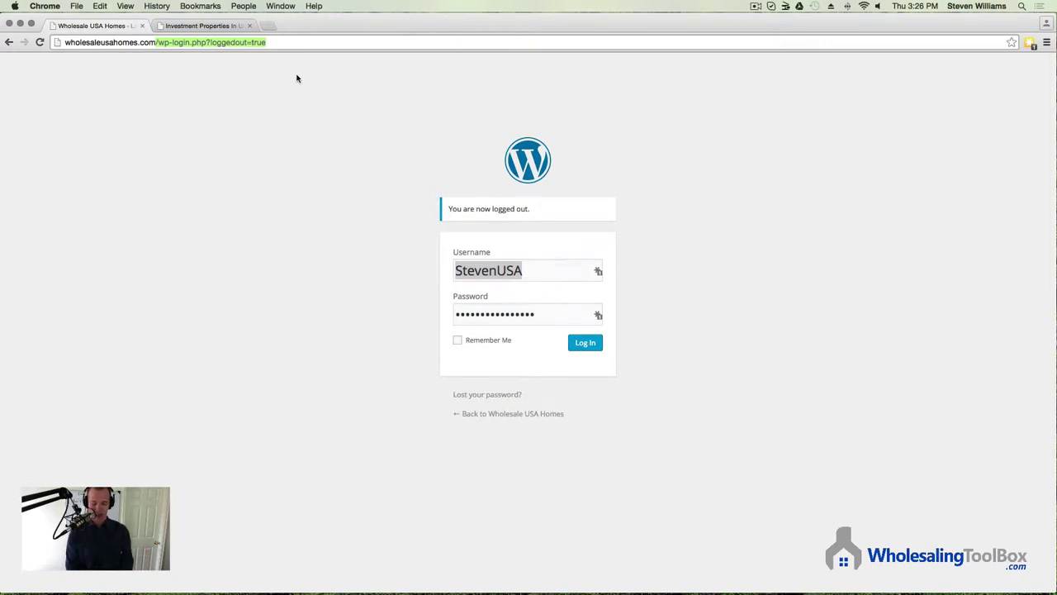
text(/)
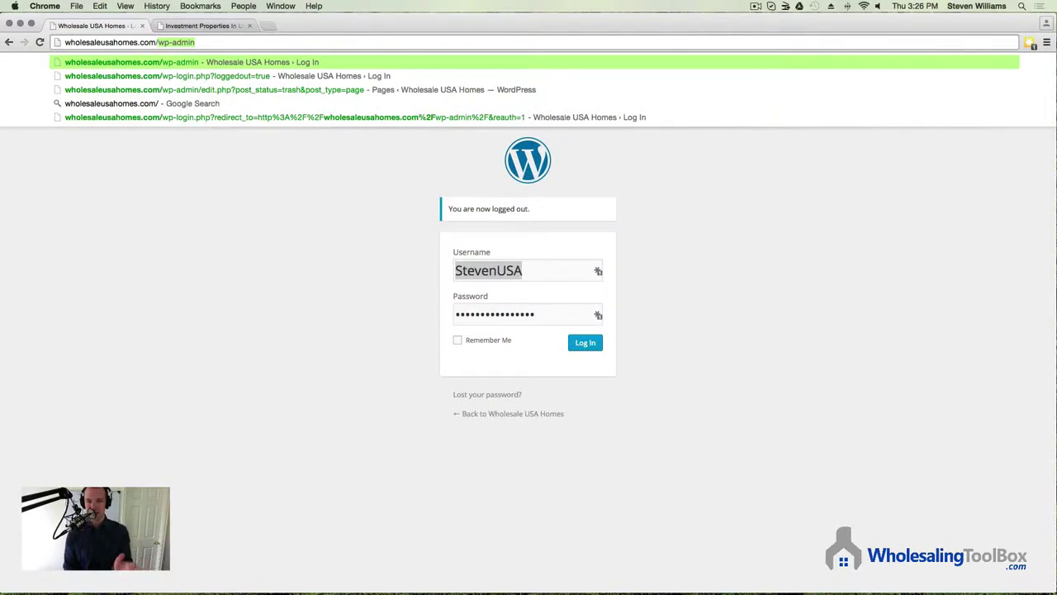
text(wp)
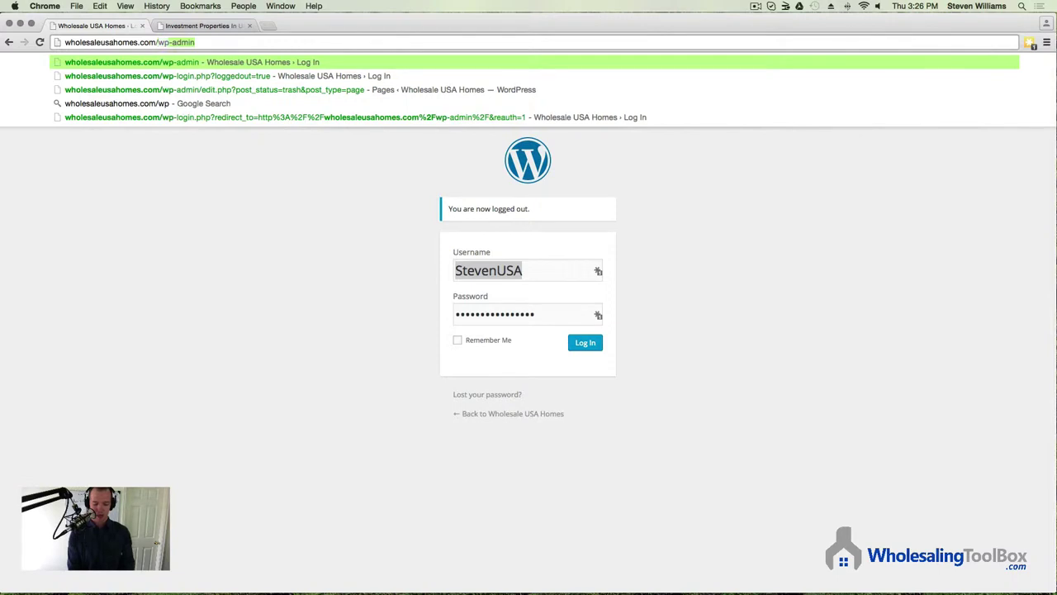
text(-ad)
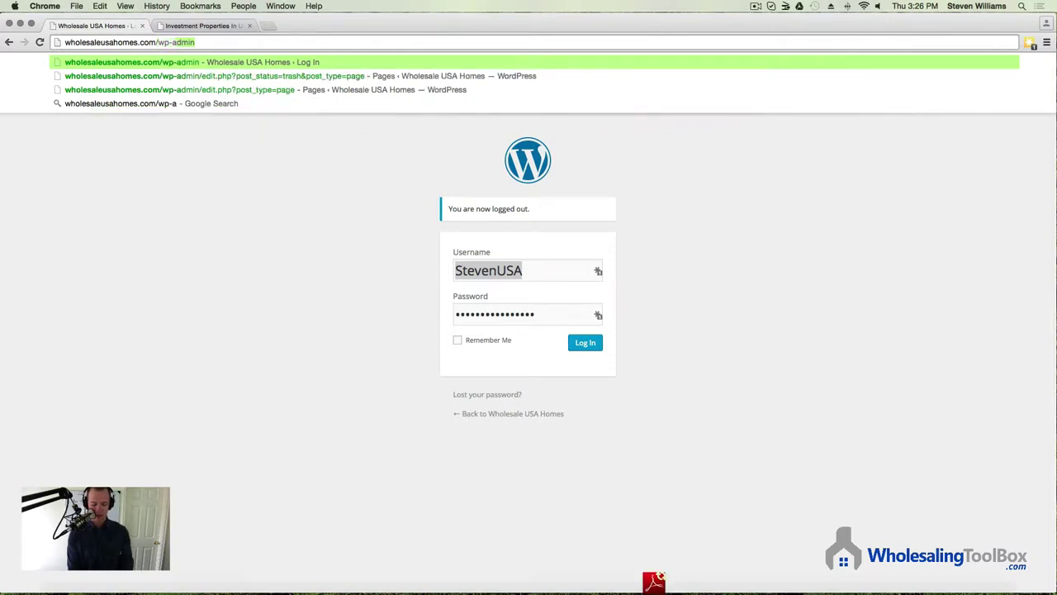
text(min)
key(Return)
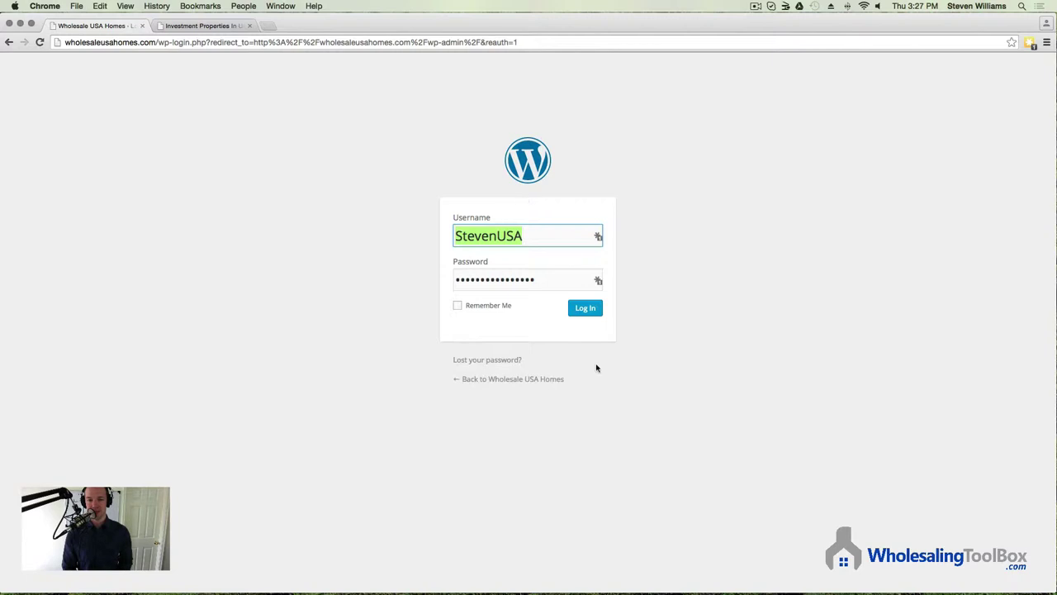
click(591, 310)
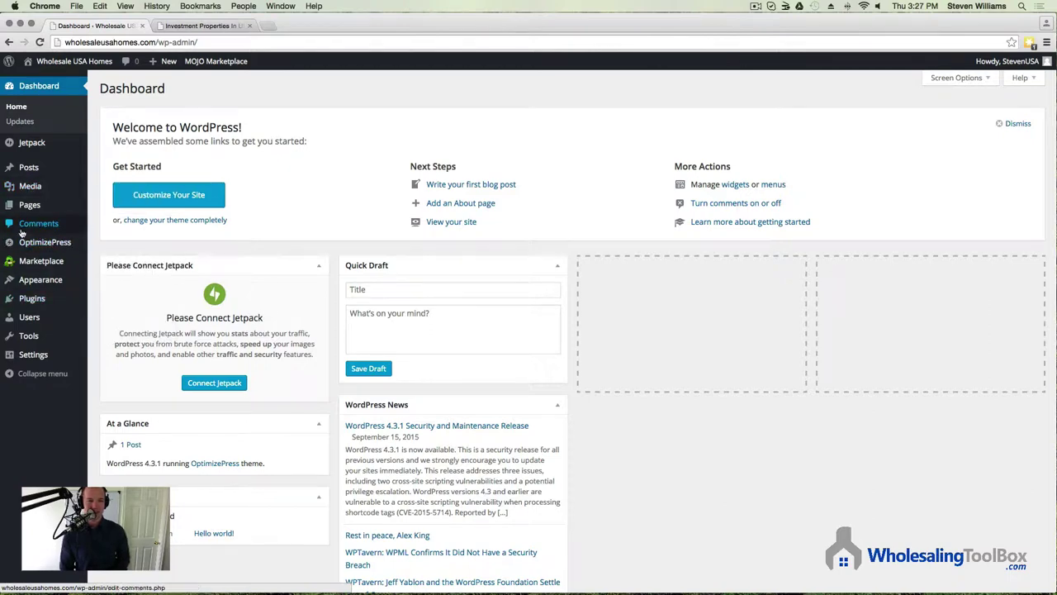
Step: Start a new page in the OptimizePress Page Builder and name it "Join My Buyers List"
mouse_move(37, 244)
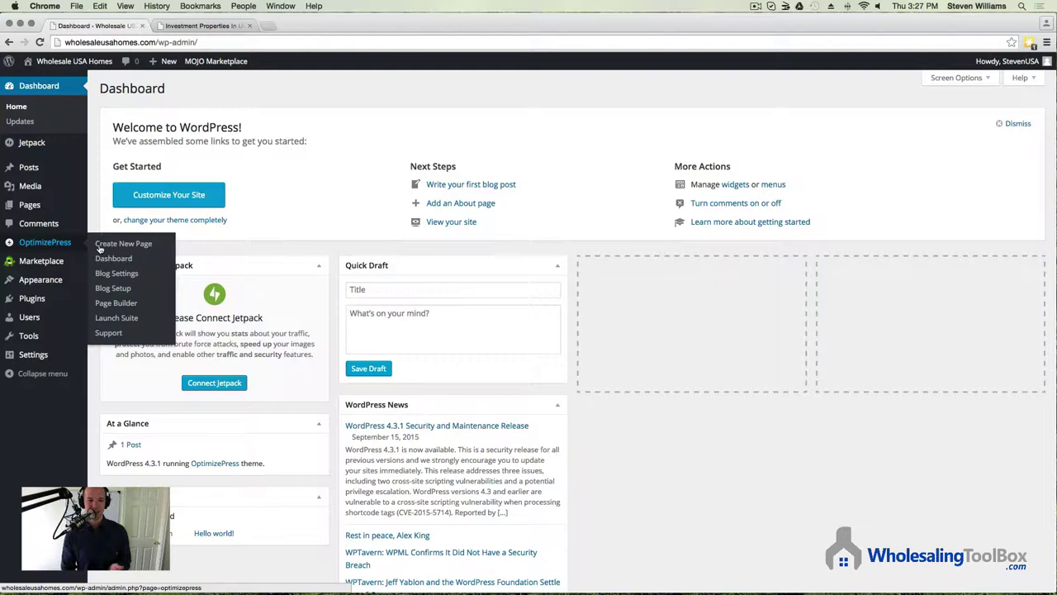
click(124, 303)
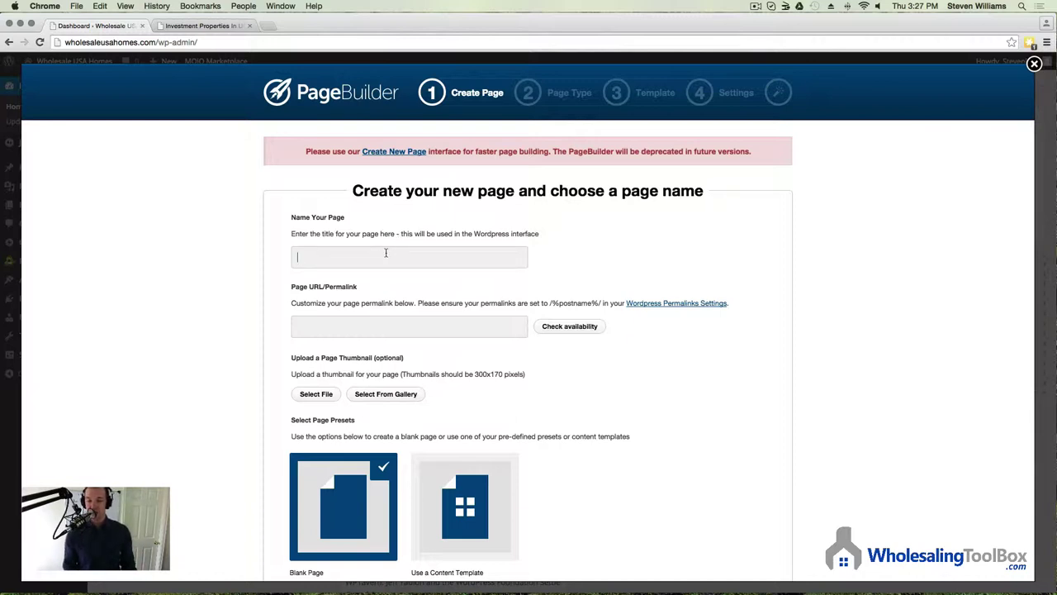
text(J)
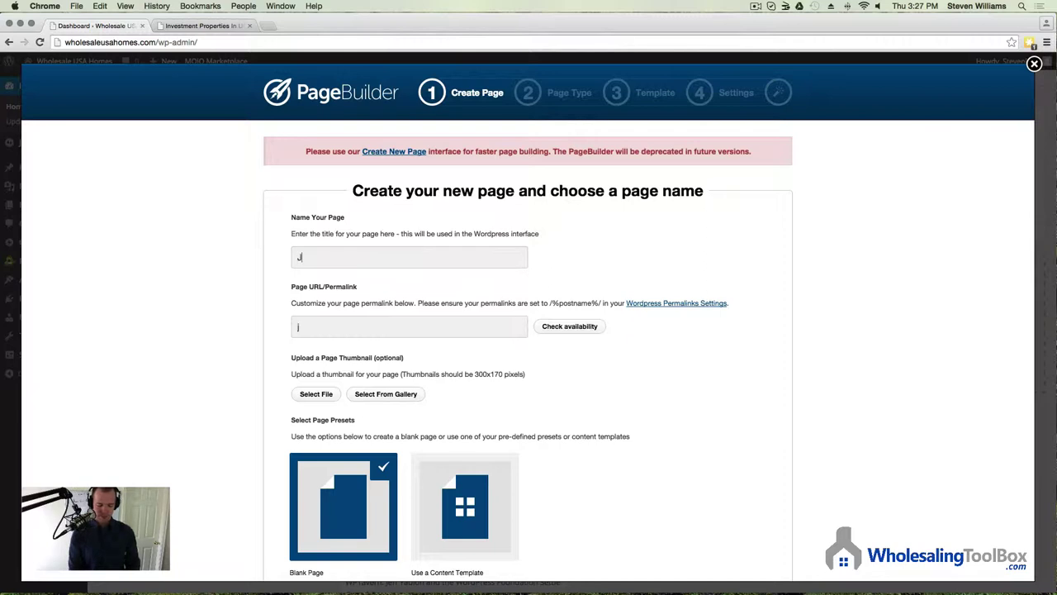
text(oin My Buyers List)
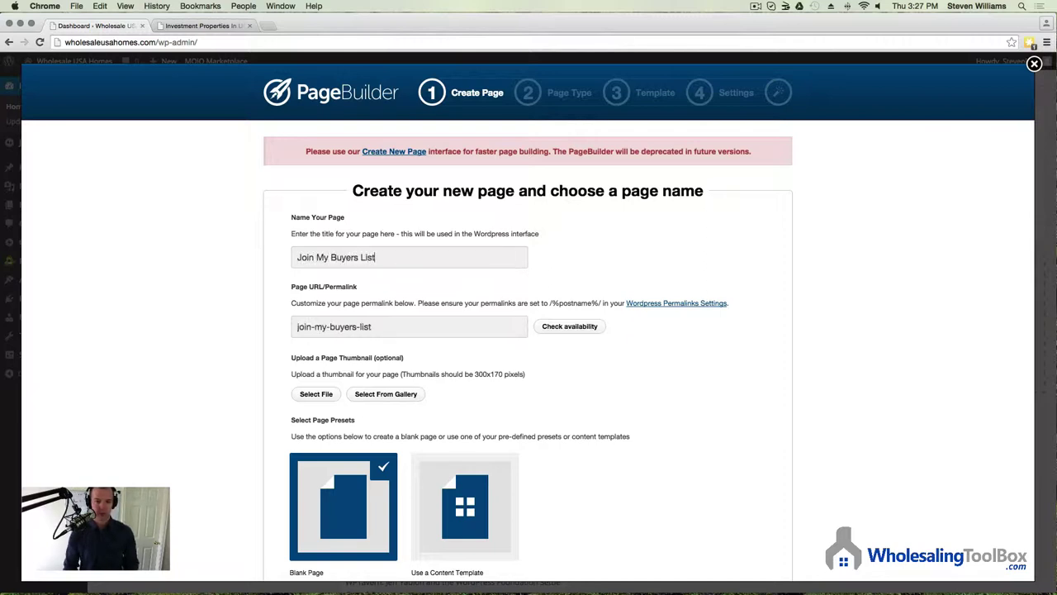
Step: Base the page on the "IM Classic Style 2" opt-in content template and proceed to step 2
scroll(561, 419, down, 3)
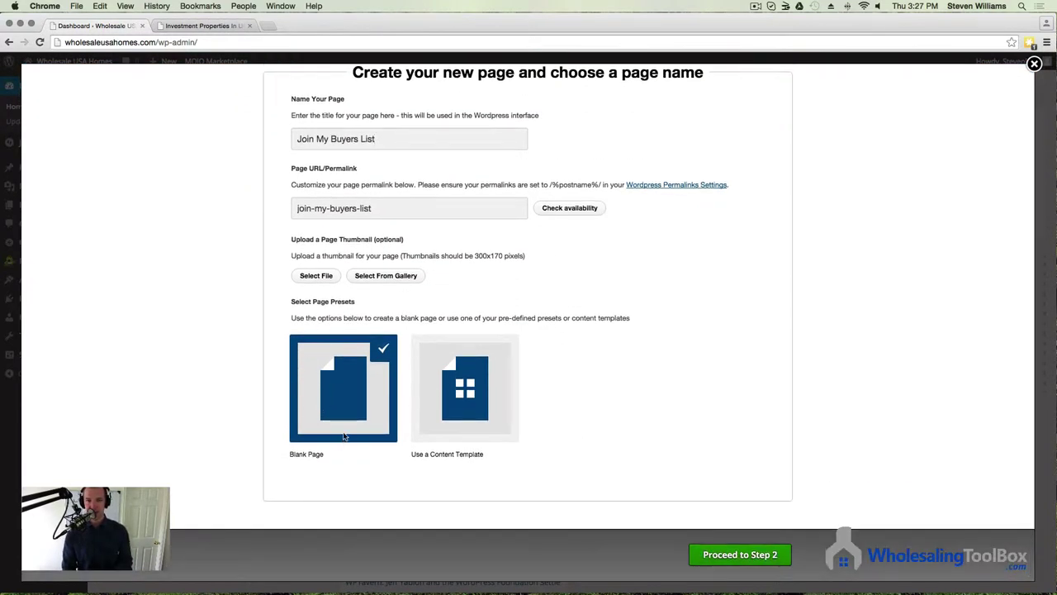
click(475, 411)
scroll(467, 426, down, 3)
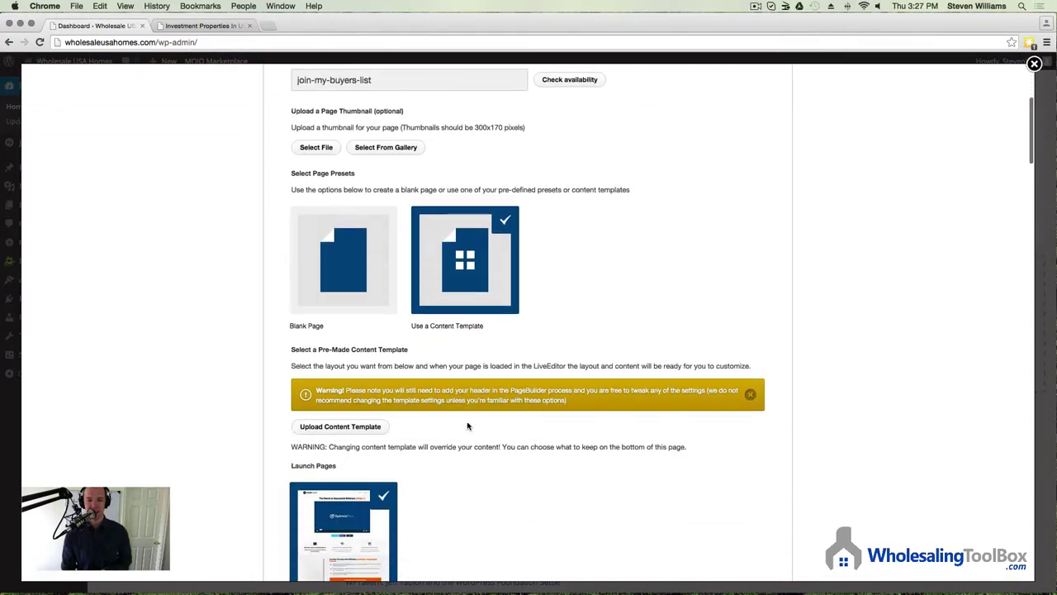
scroll(468, 426, down, 5)
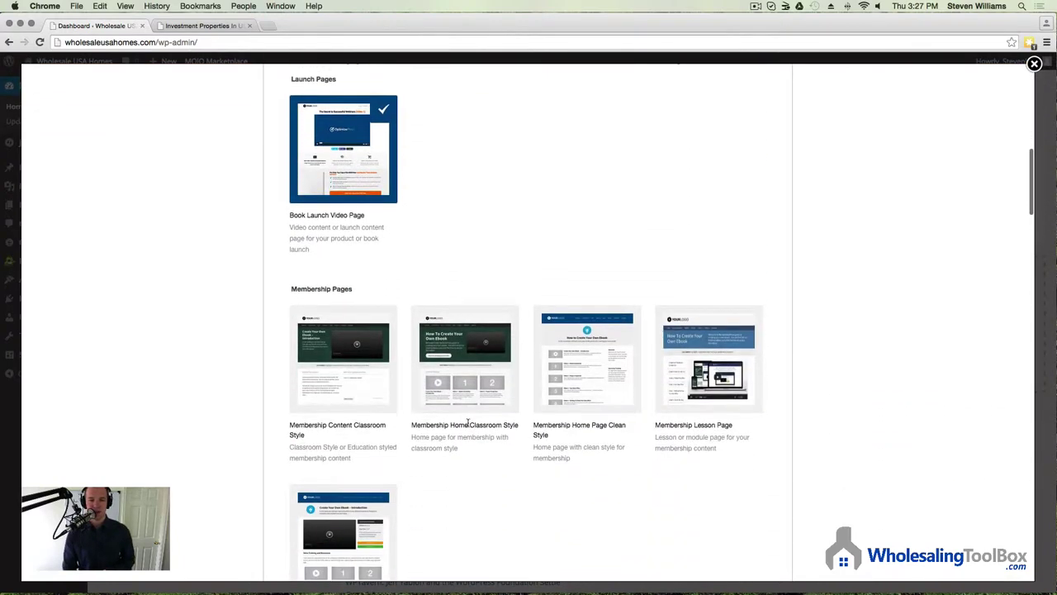
scroll(467, 423, down, 4)
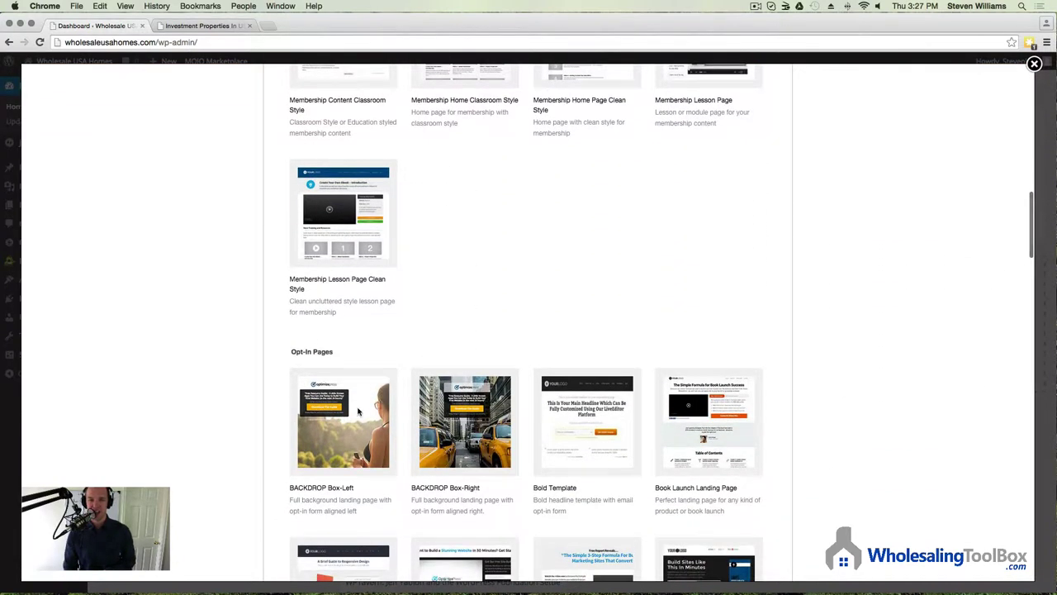
scroll(497, 425, down, 2)
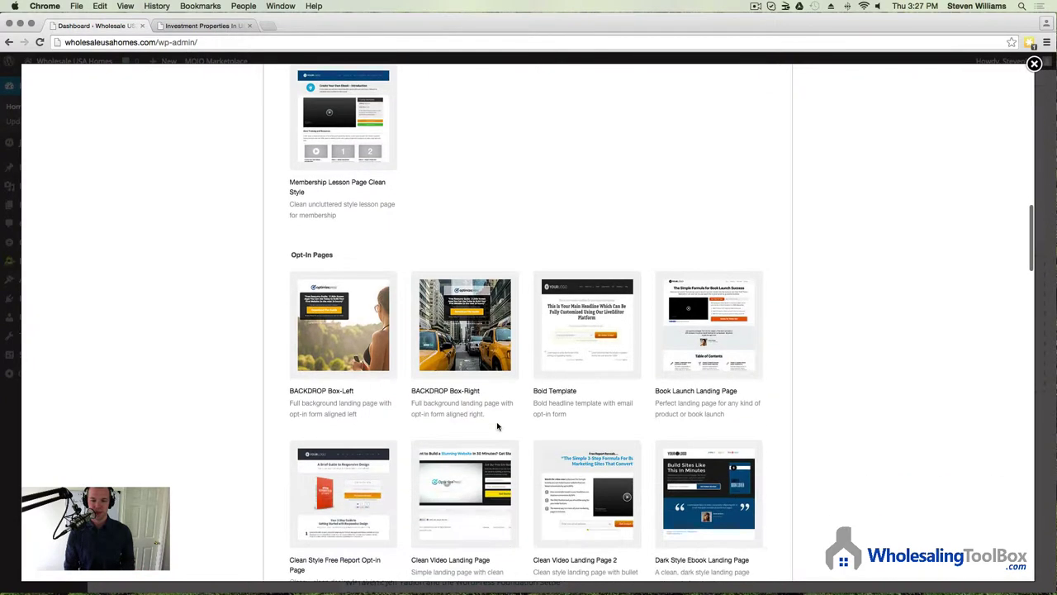
scroll(497, 426, down, 4)
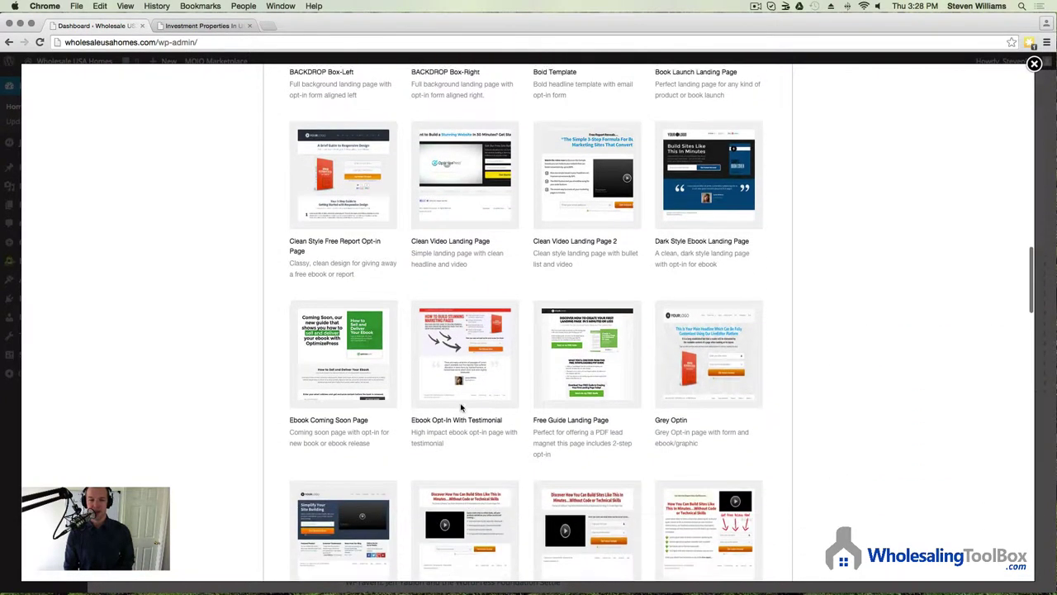
scroll(461, 406, down, 2)
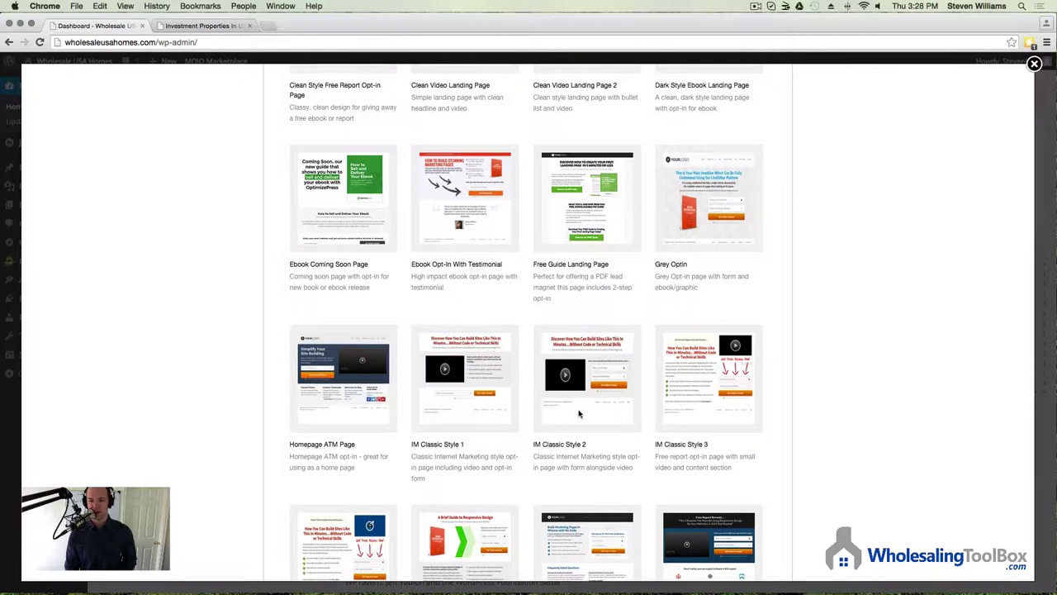
click(580, 413)
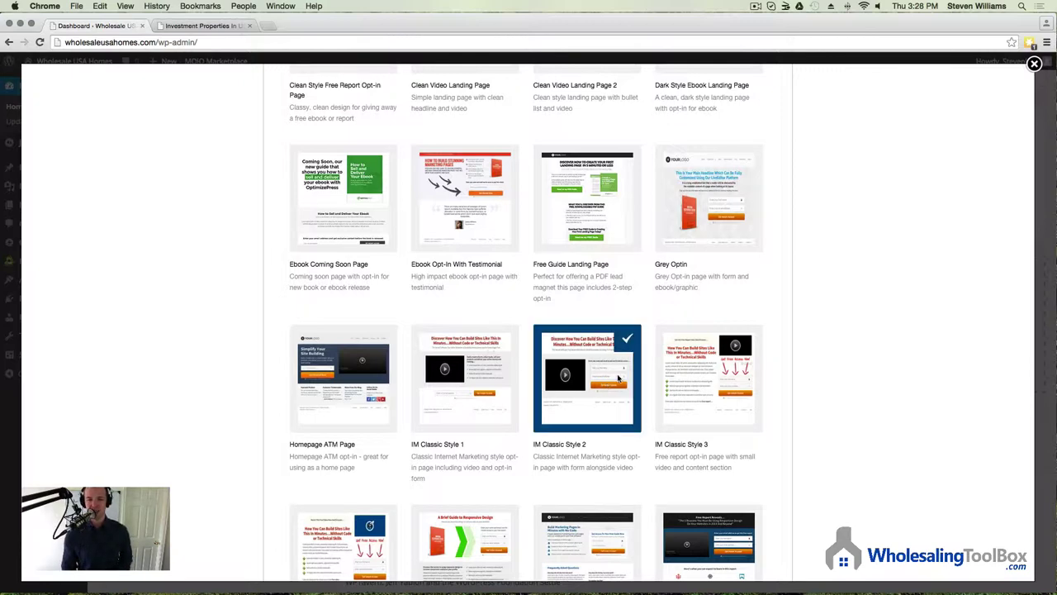
scroll(618, 377, down, 5)
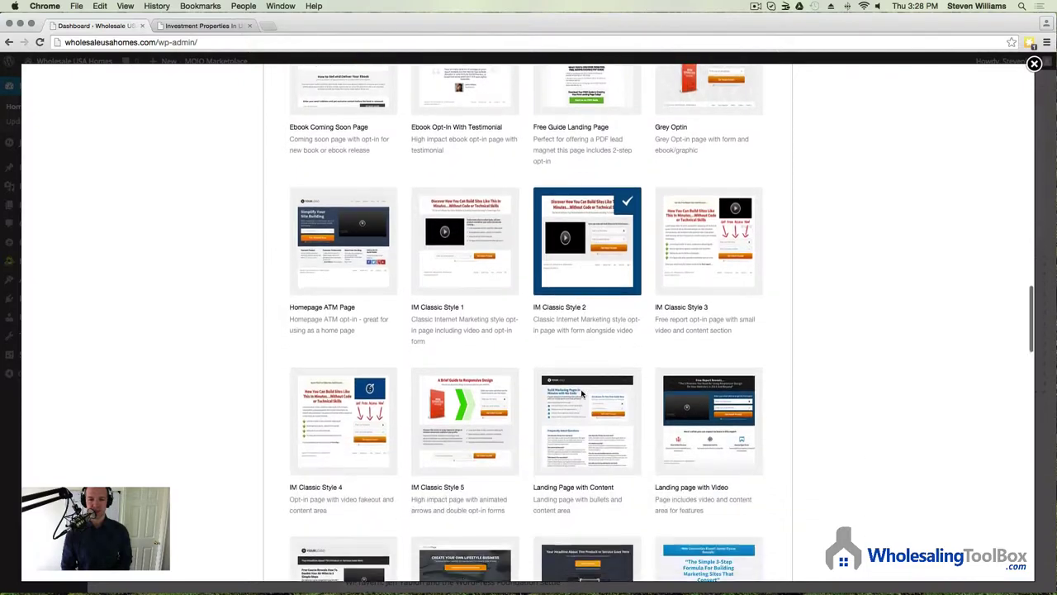
scroll(584, 395, down, 15)
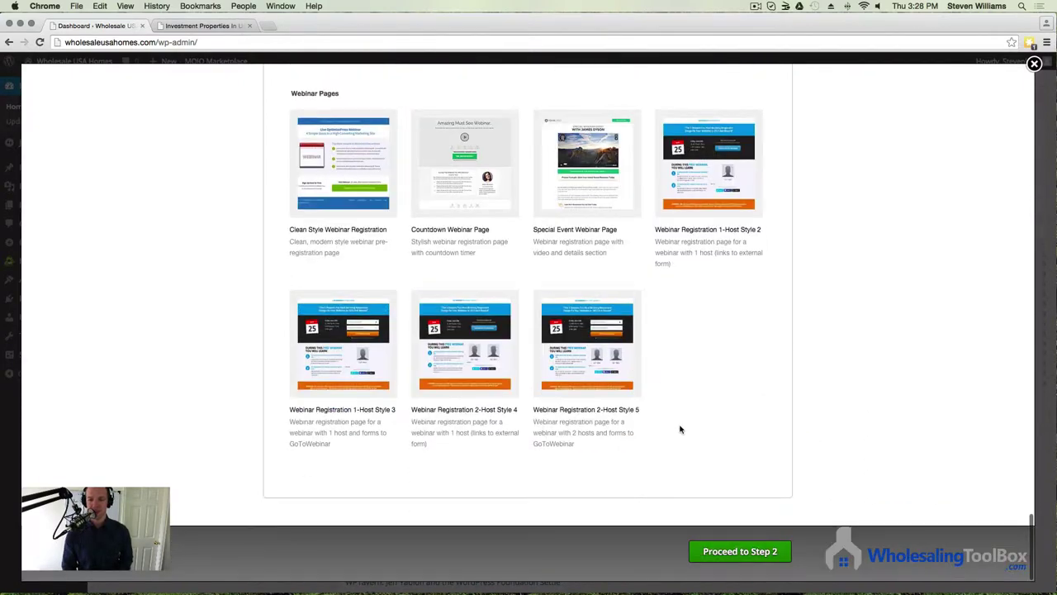
click(734, 553)
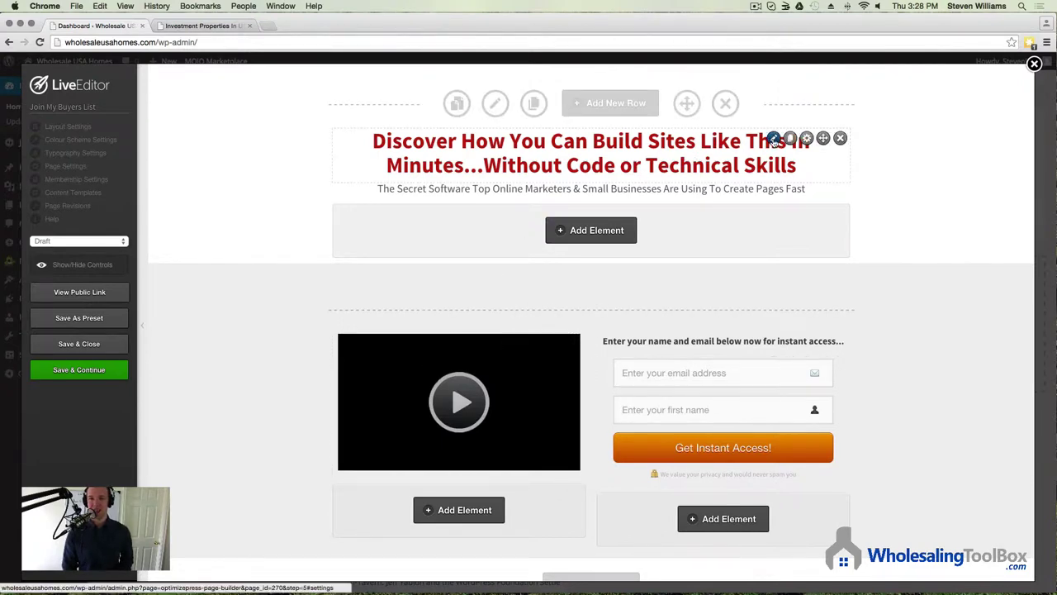
Step: Replace the main headline's text with "Buy Investment Properties in the United States", using the example site's headline as reference
click(774, 139)
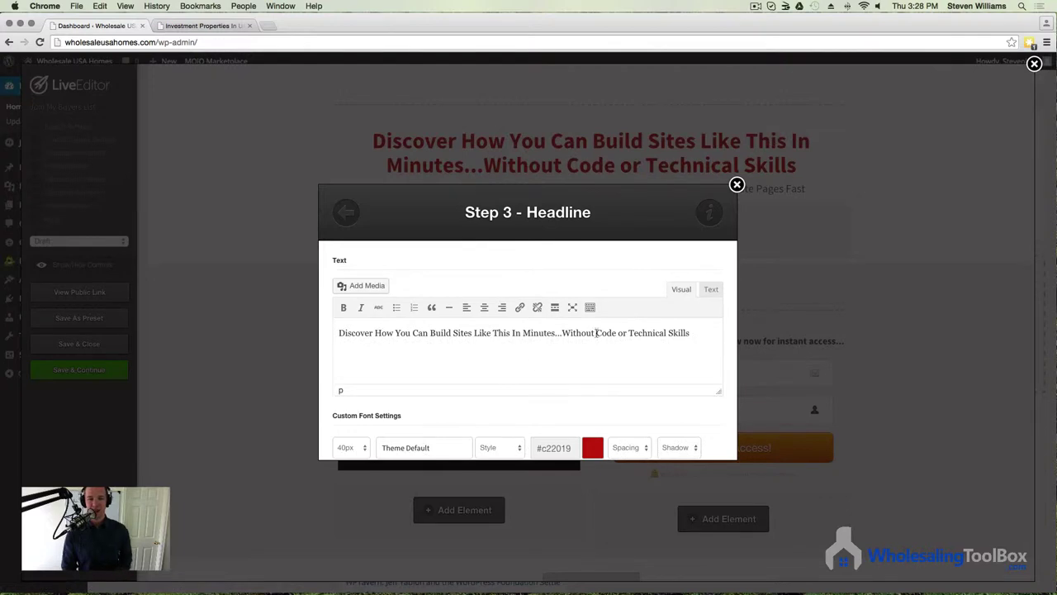
click(203, 26)
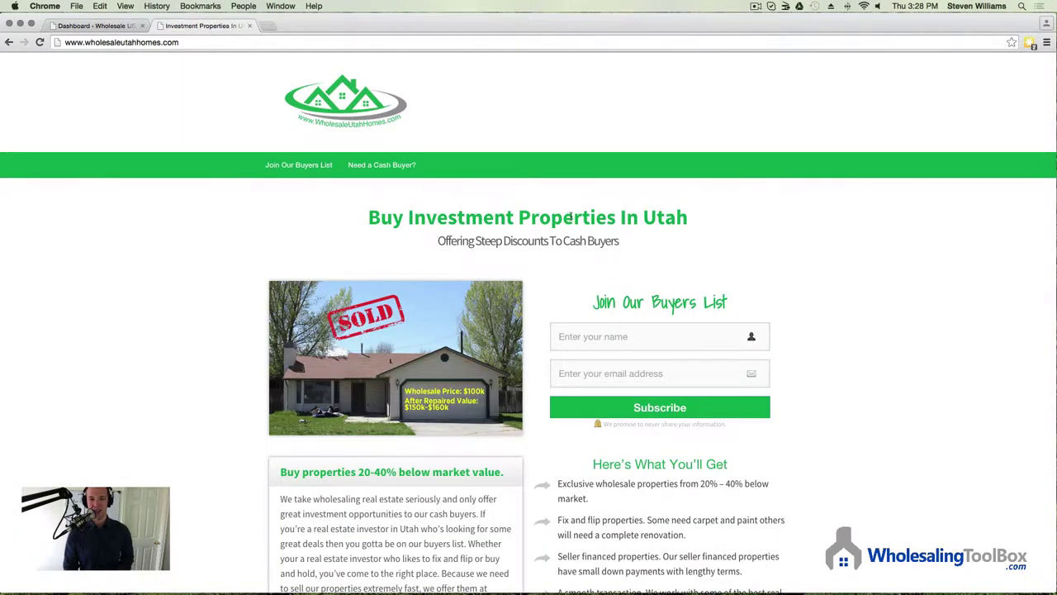
click(131, 25)
drag(701, 333, 345, 331)
drag(698, 332, 323, 337)
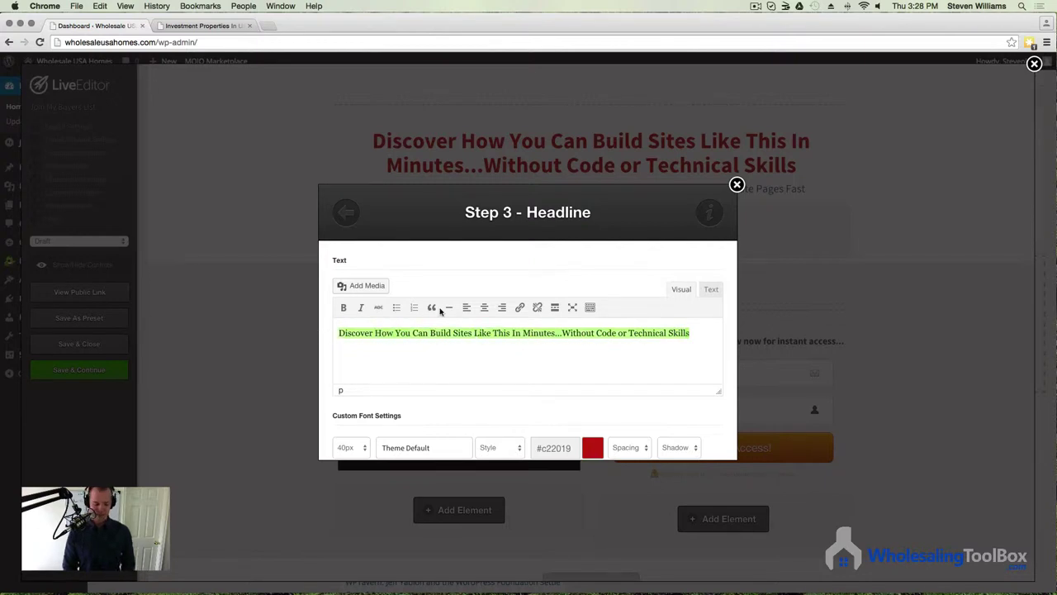
text(Buy)
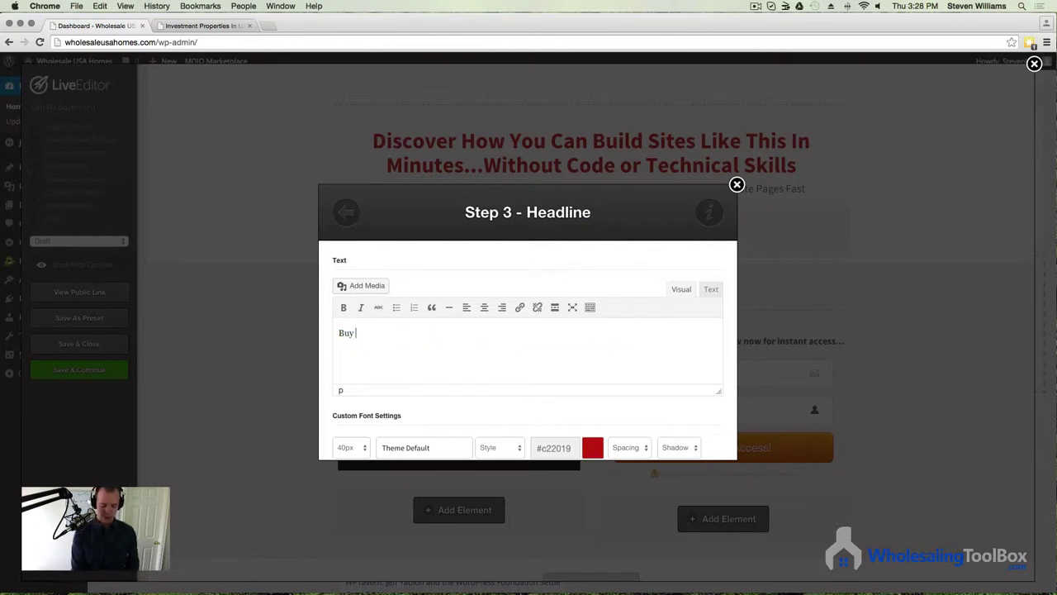
text( Investment )
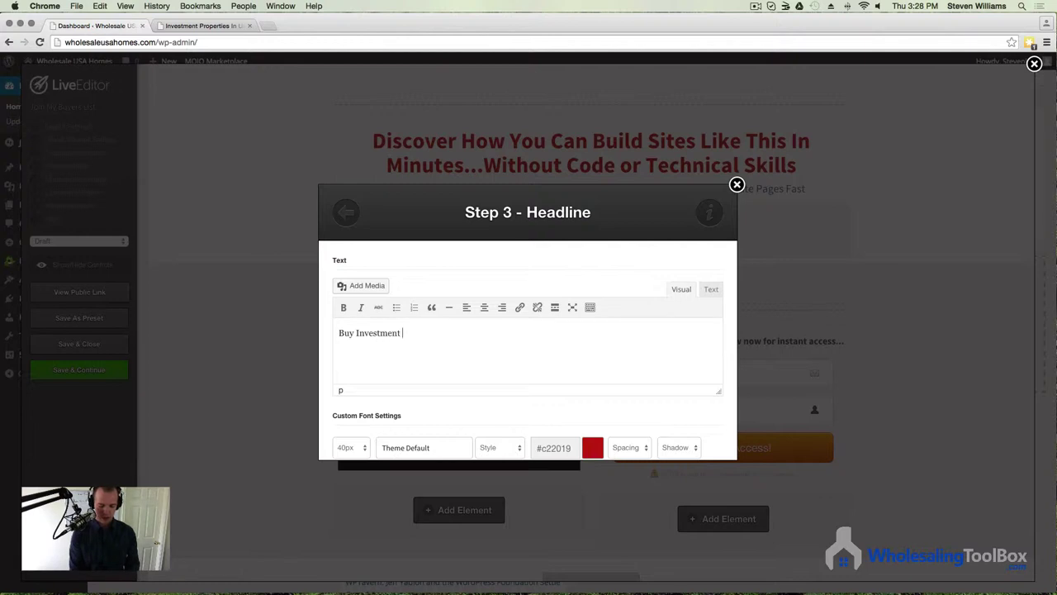
text(Propertie)
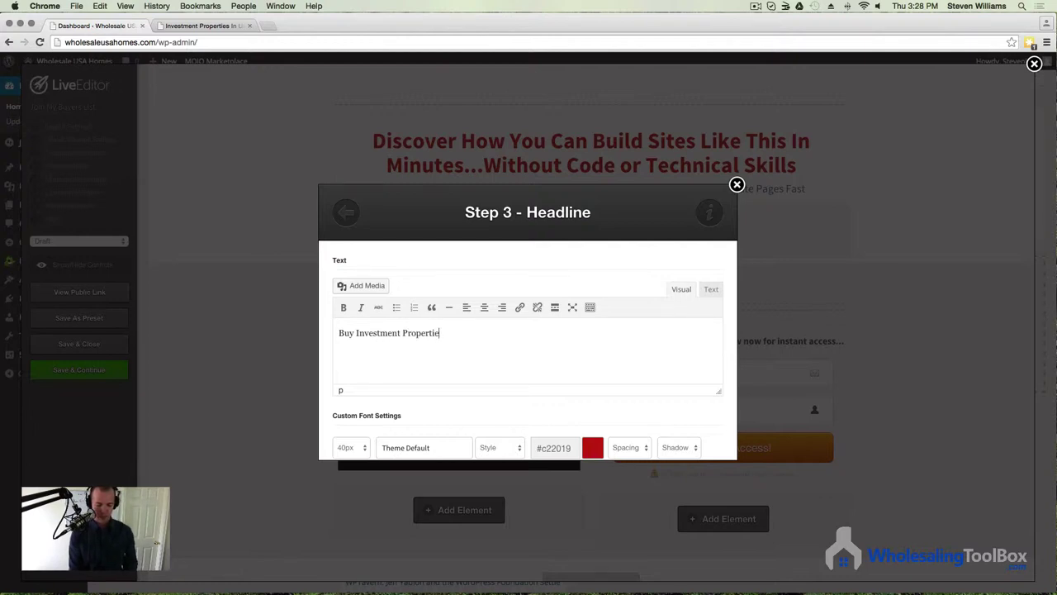
text(s in t)
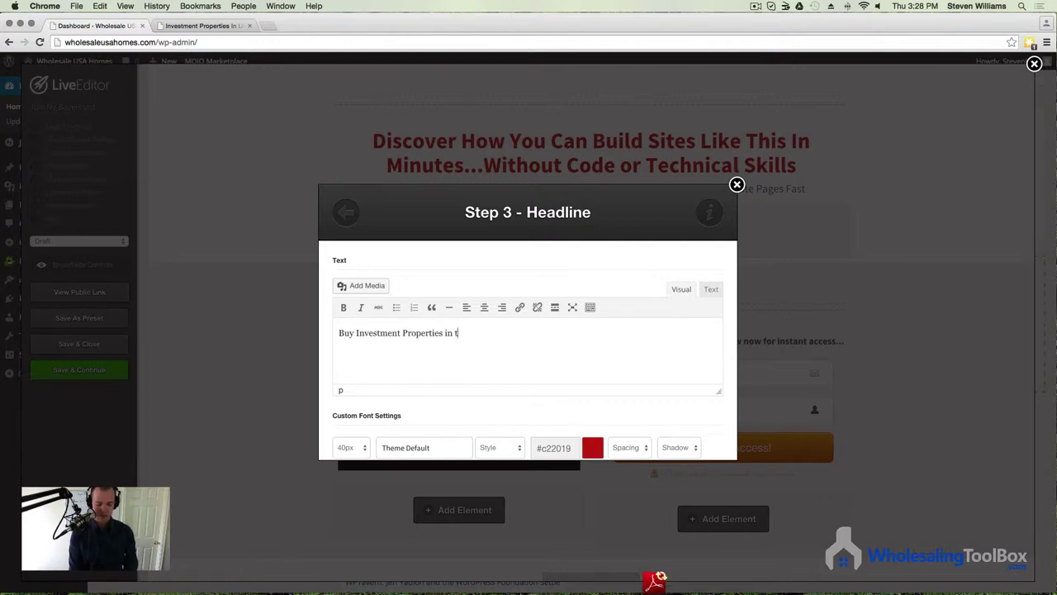
text(he United States)
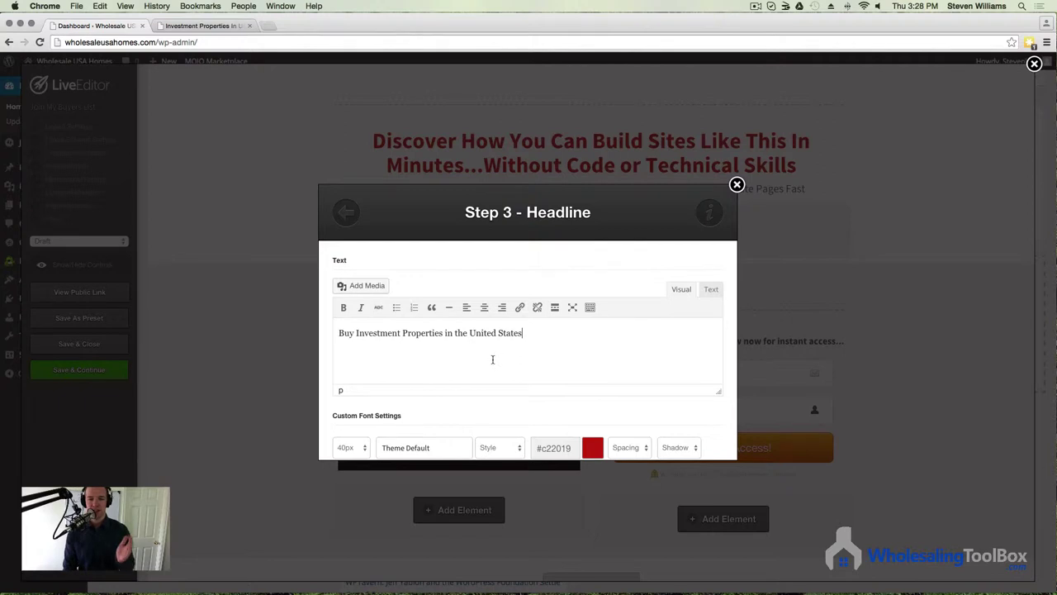
Step: Change the main headline's font color to blue #1949c2 and insert the updated headline into the page
scroll(507, 376, down, 3)
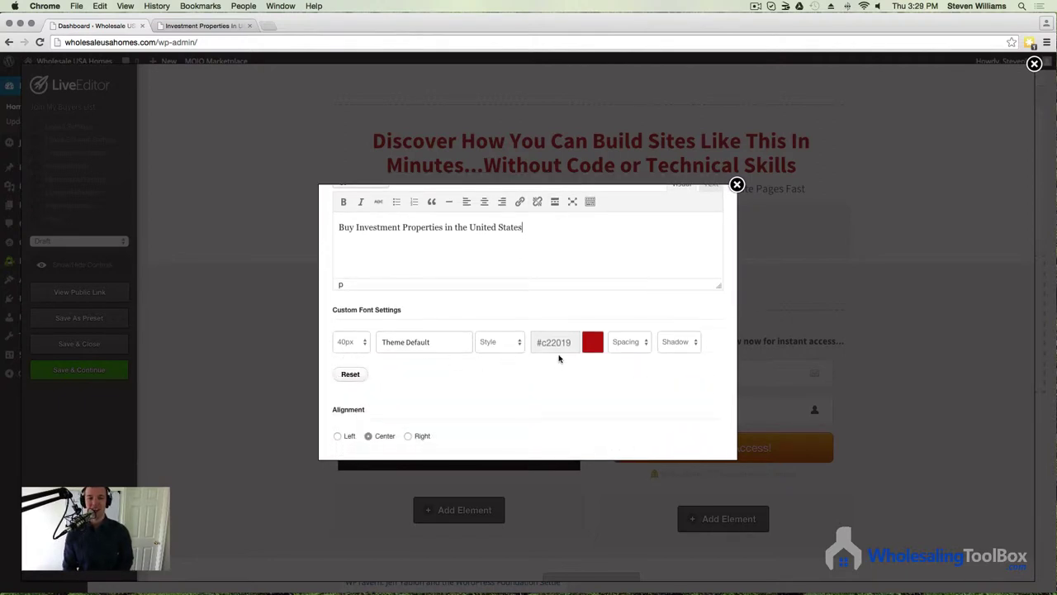
click(586, 346)
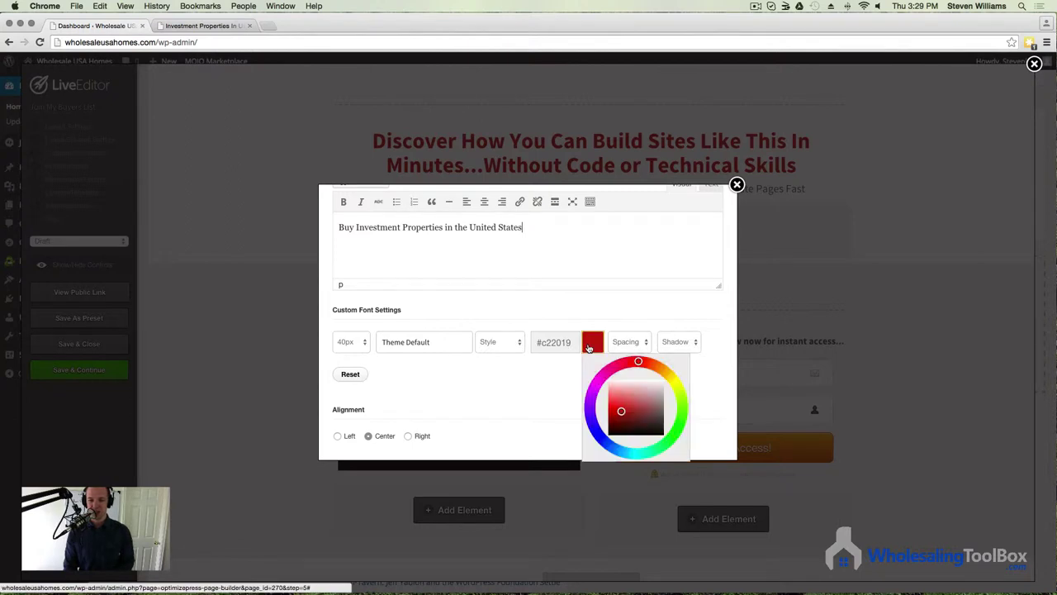
drag(590, 430, 603, 442)
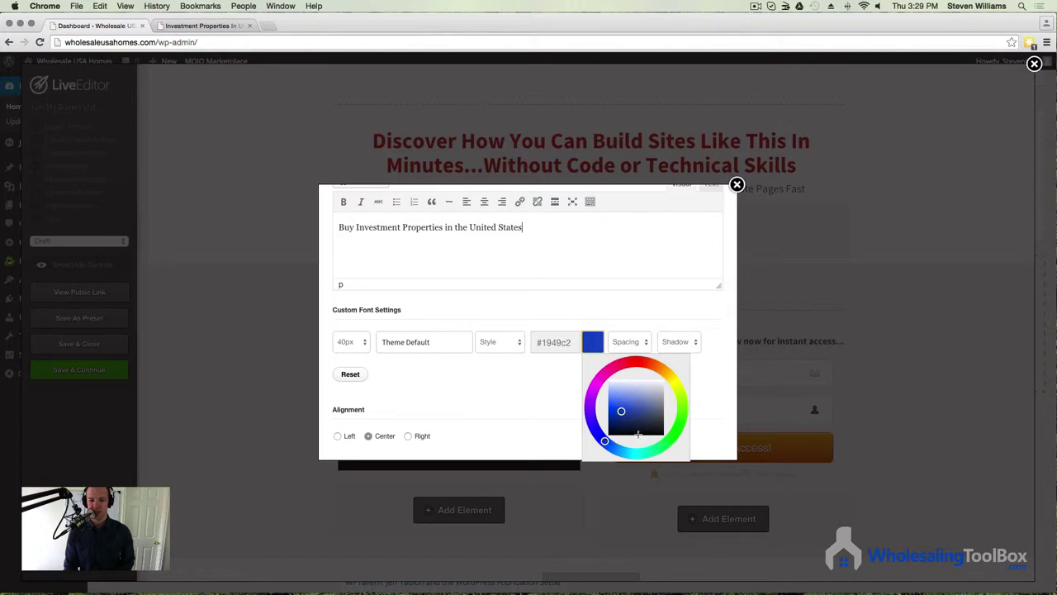
click(560, 398)
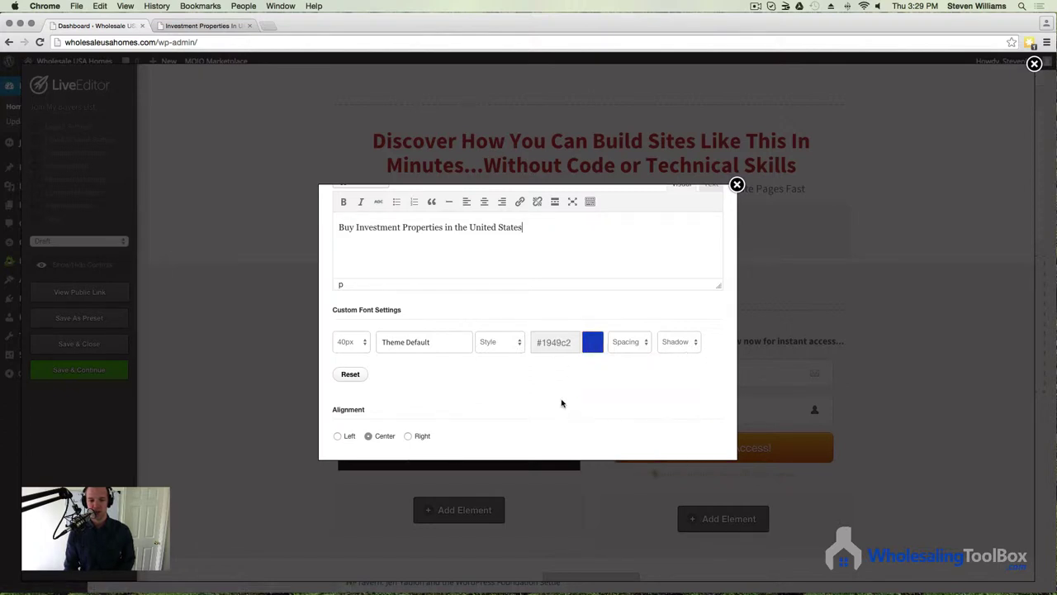
scroll(555, 403, down, 1)
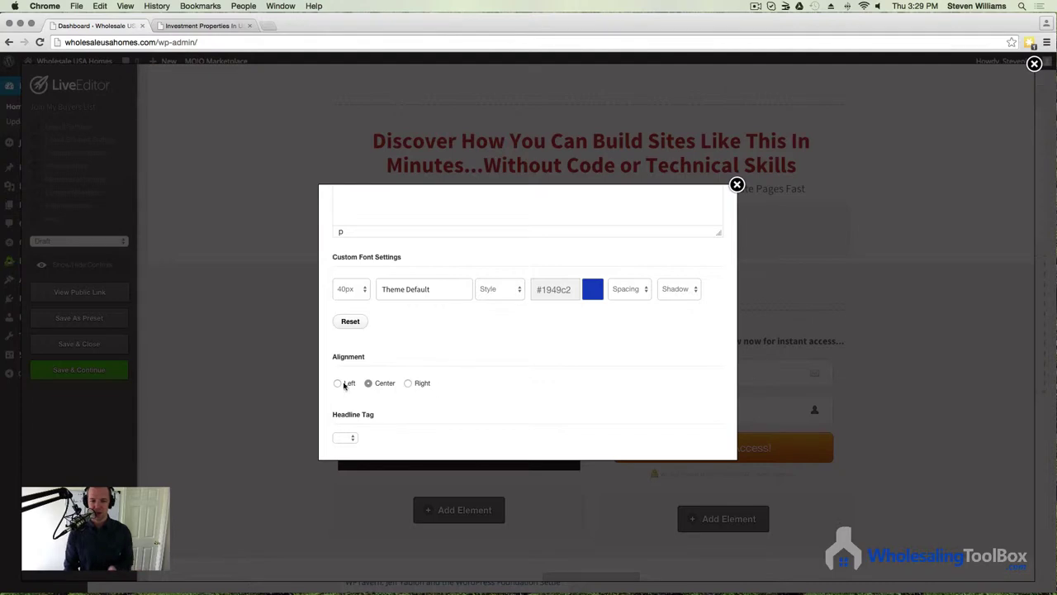
scroll(602, 411, down, 6)
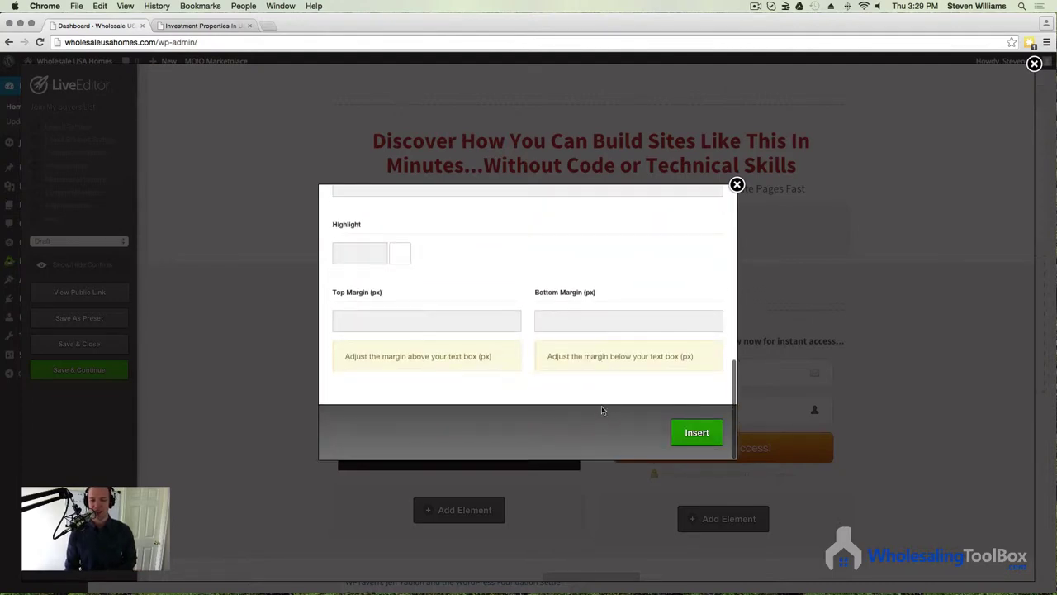
click(695, 431)
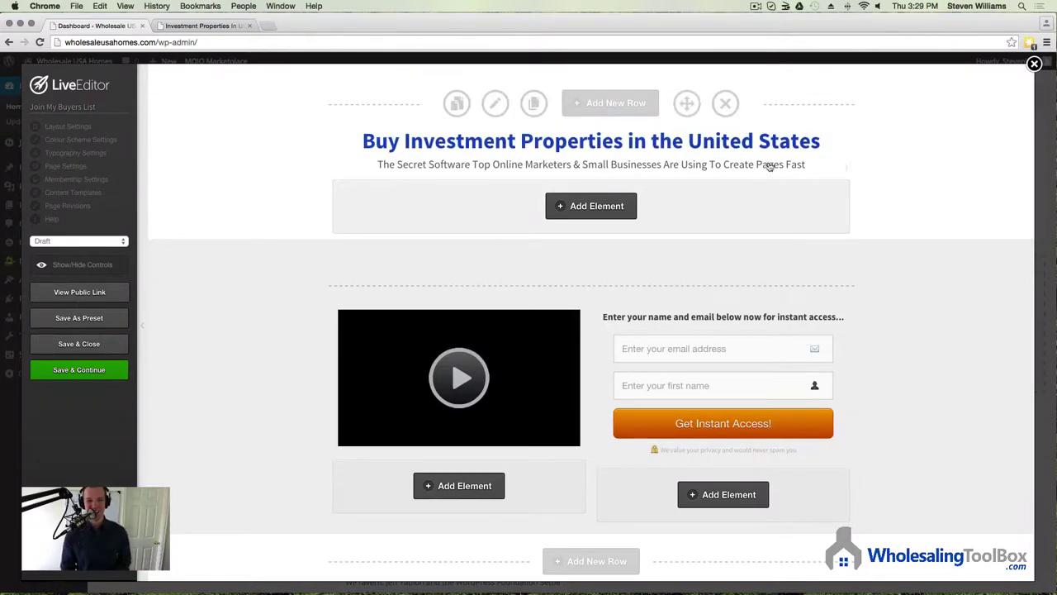
Step: Replace the subheadline's text with "Offering Steep Discounts to cash buyers", following the example site's subheadline
click(211, 25)
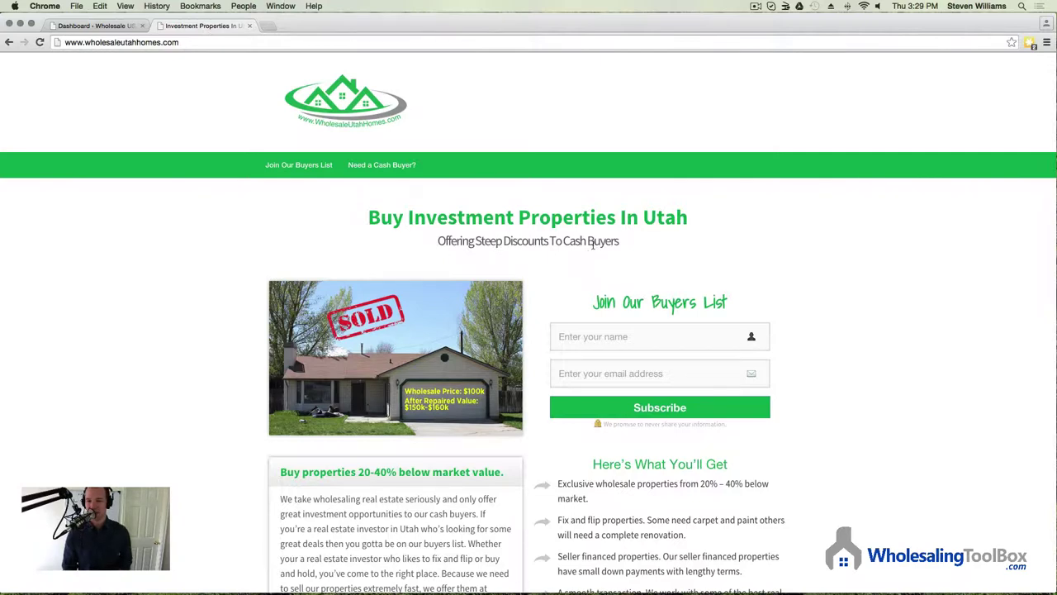
click(98, 25)
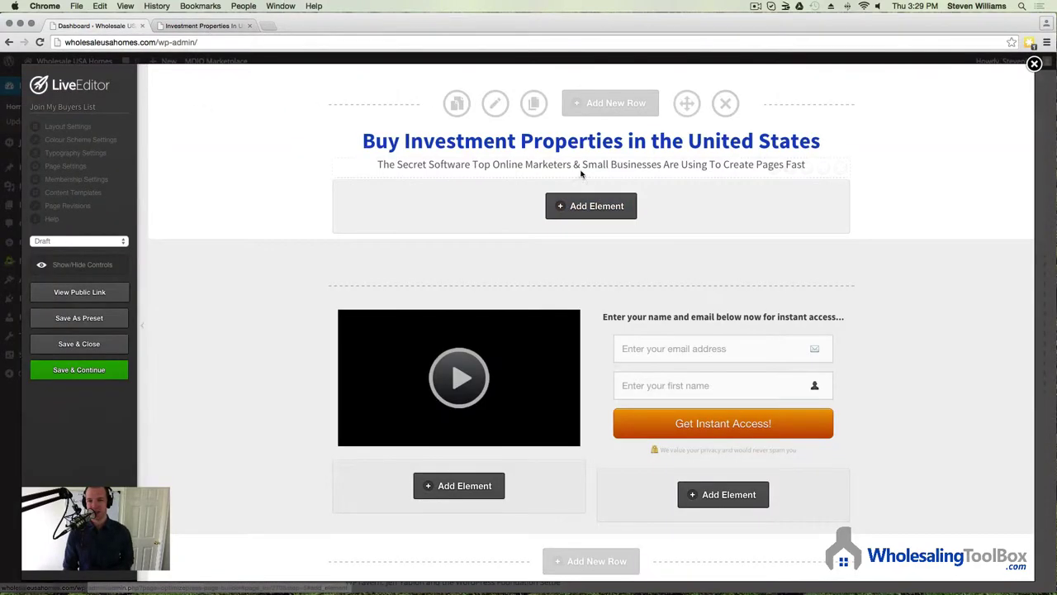
click(773, 168)
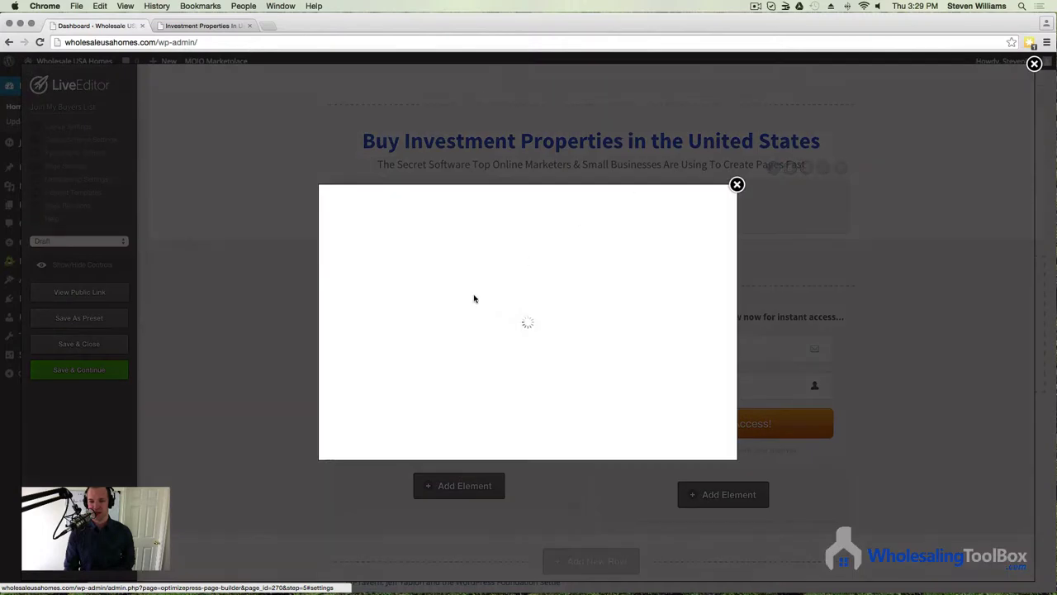
drag(715, 333, 223, 322)
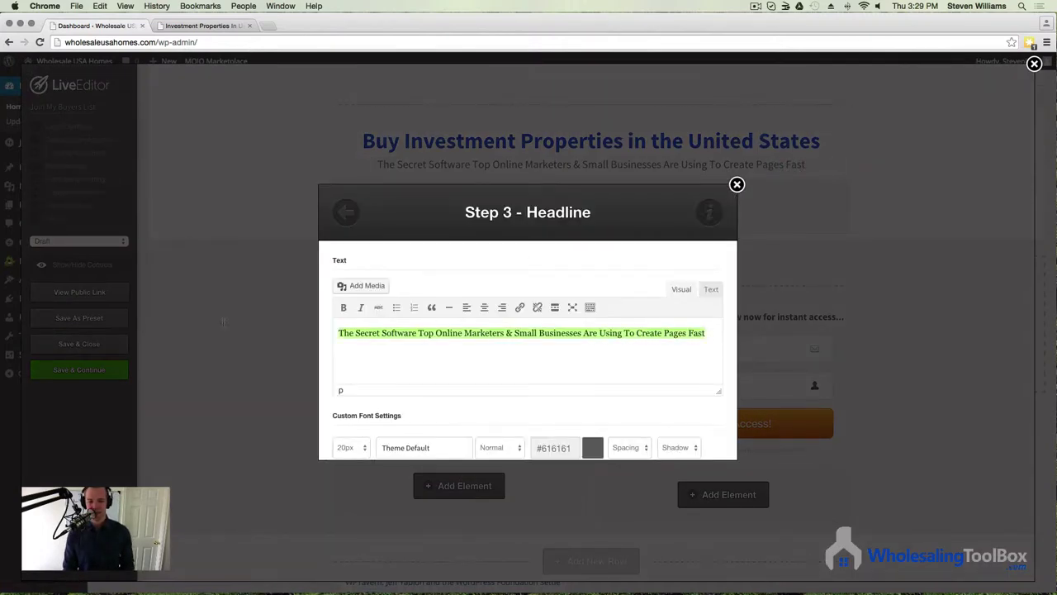
text(Offer)
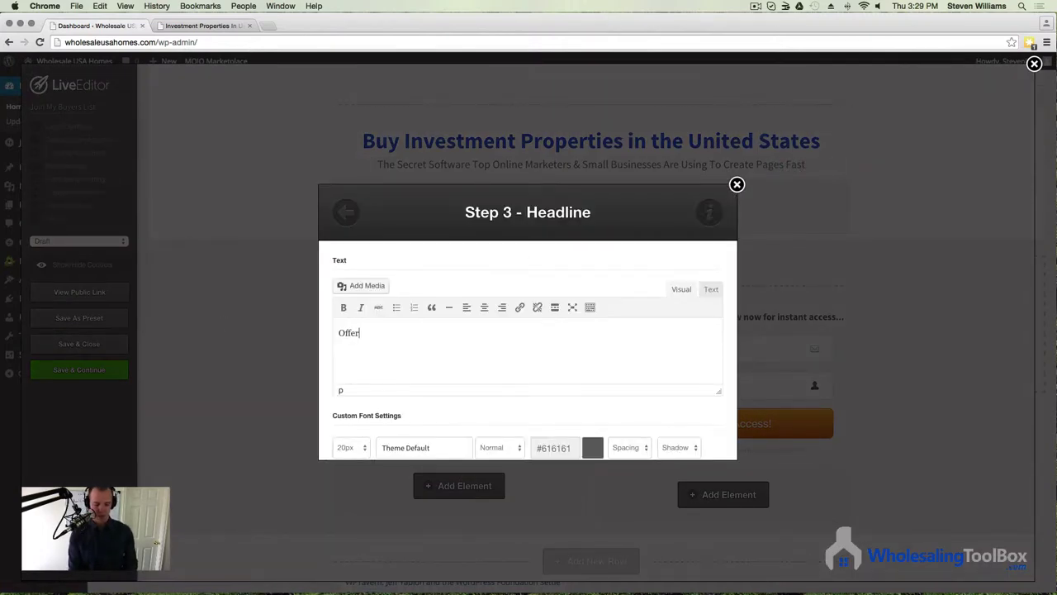
text(ing Steep Discou)
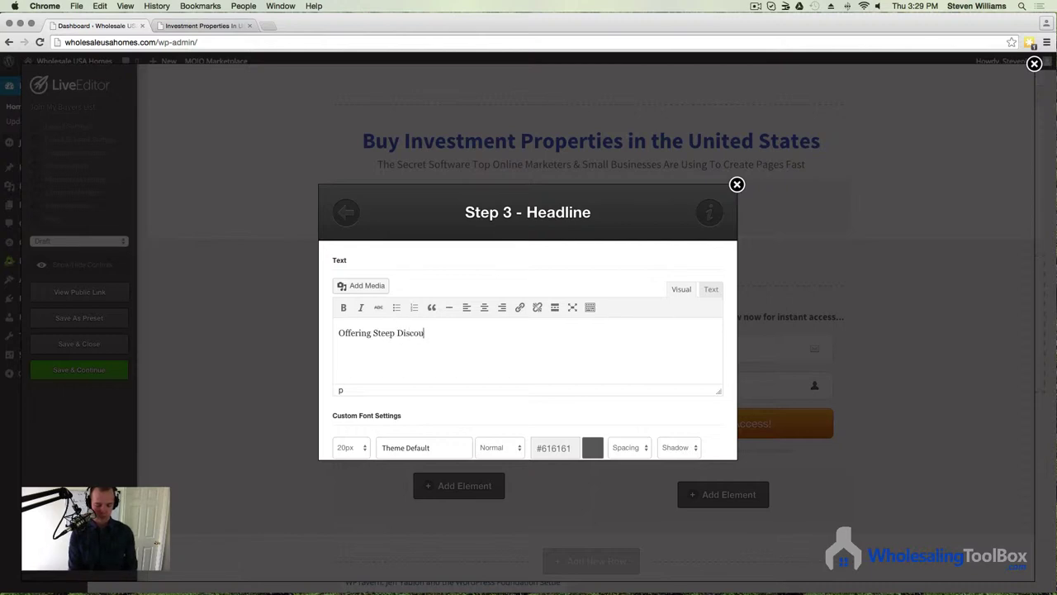
text(nts to cas)
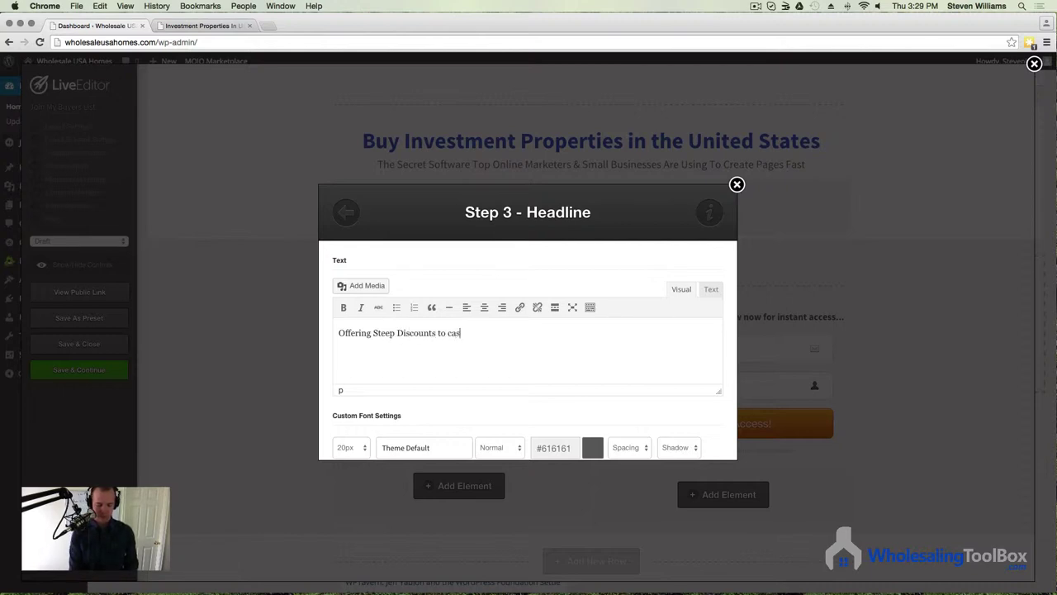
text(h buyers)
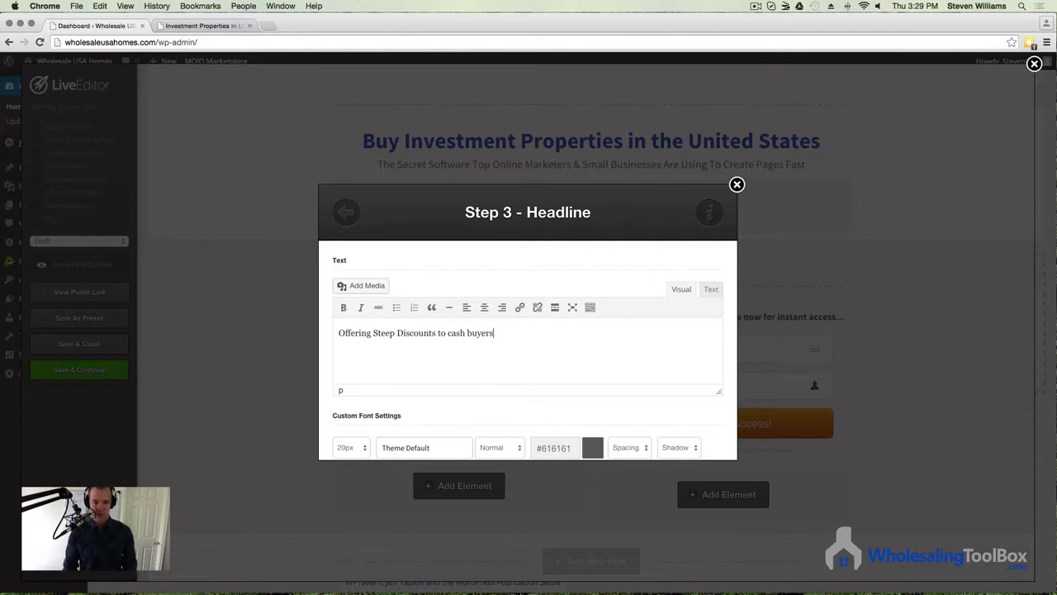
Step: Capitalize "Cash Buyers" in the subheadline text and insert the updated subheadline into the page
click(469, 333)
key(BackSpace)
text(B)
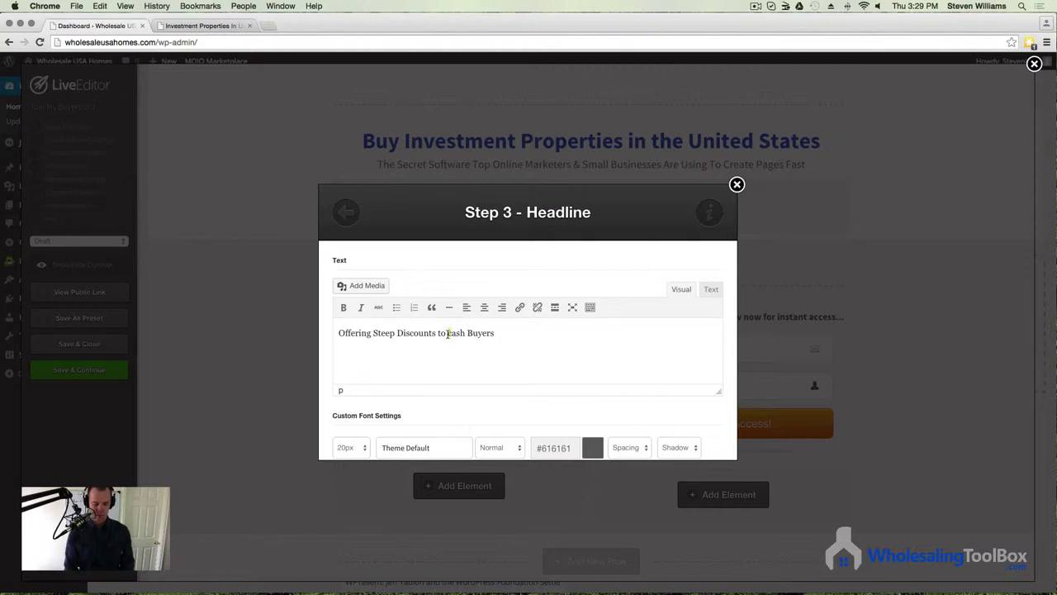
click(450, 333)
key(BackSpace)
text(C)
scroll(519, 405, down, 10)
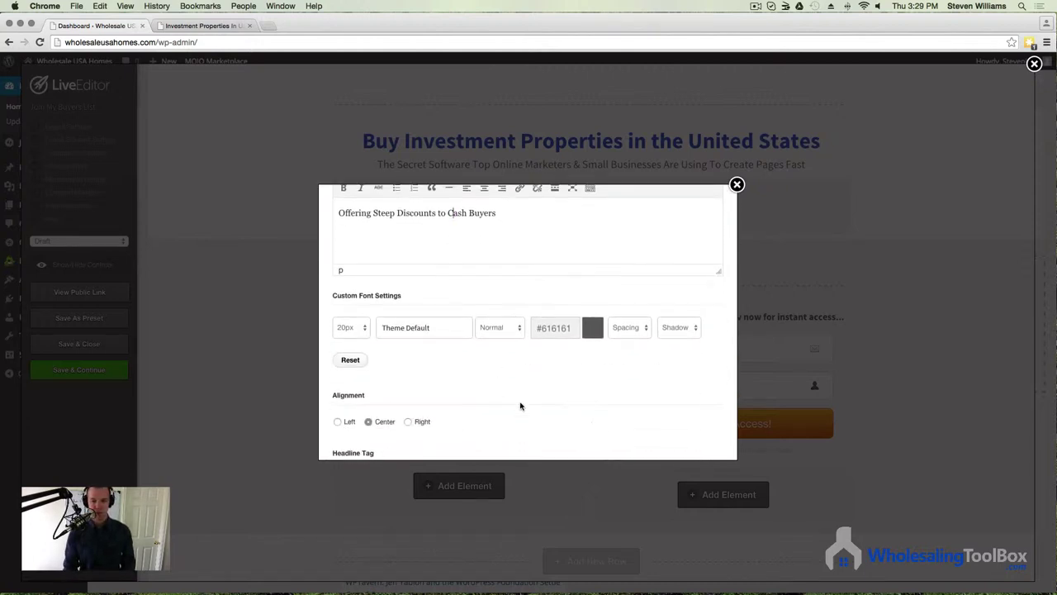
scroll(591, 404, up, 10)
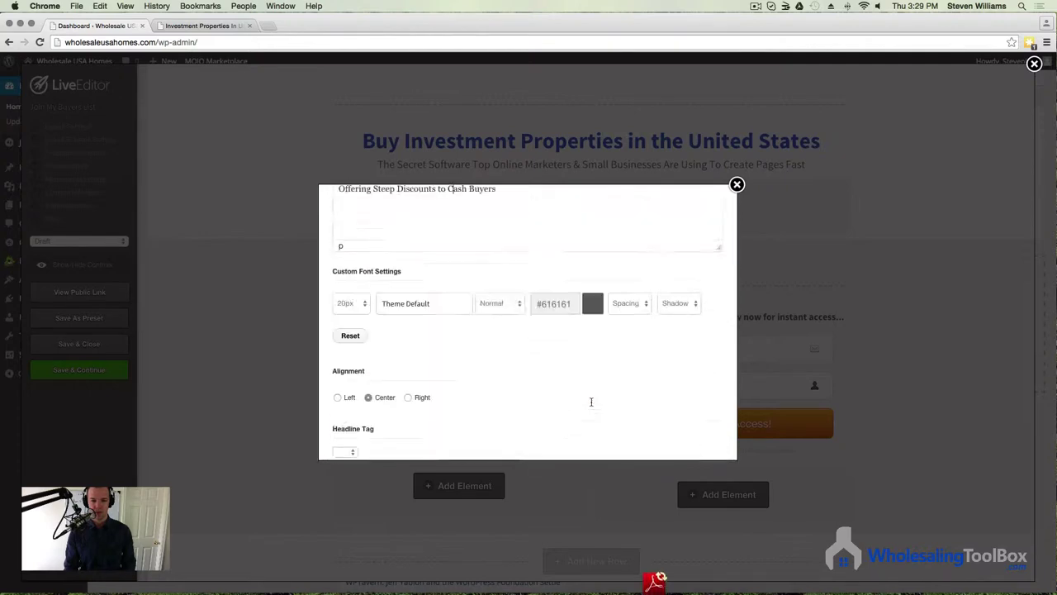
scroll(487, 375, down, 15)
scroll(487, 376, down, 1)
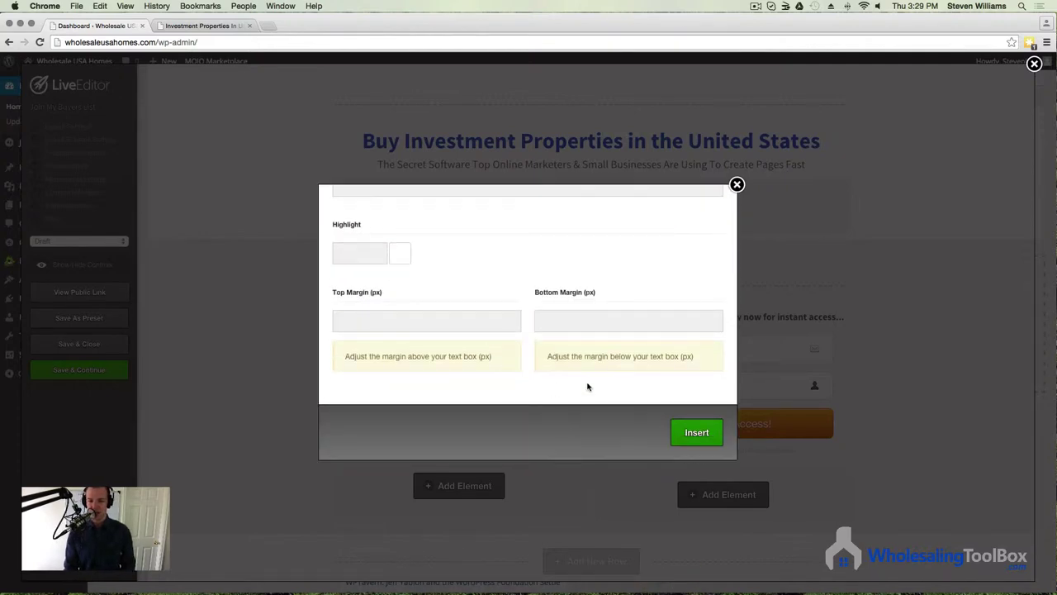
click(706, 430)
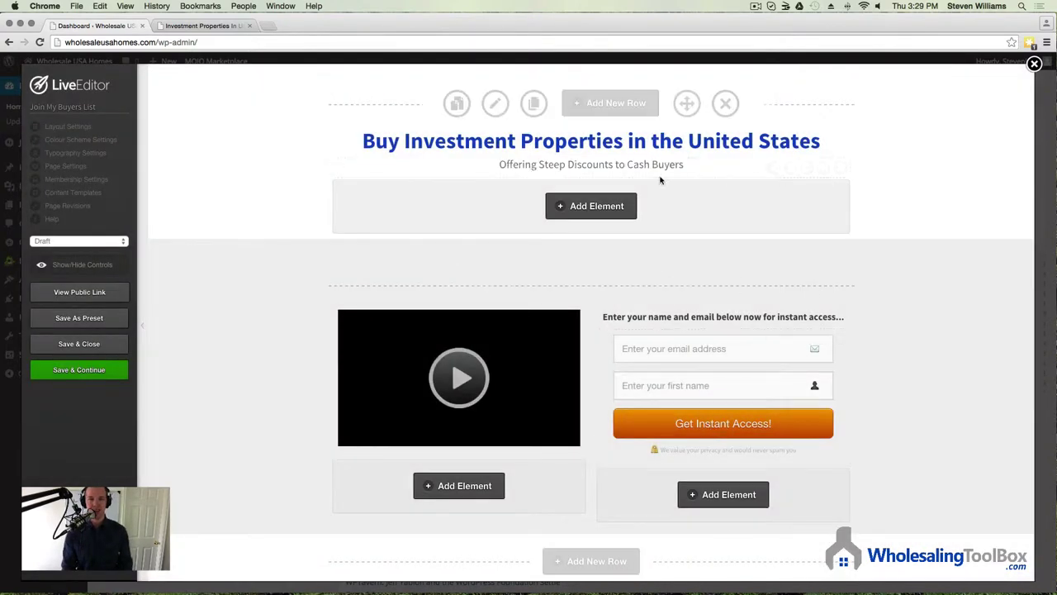
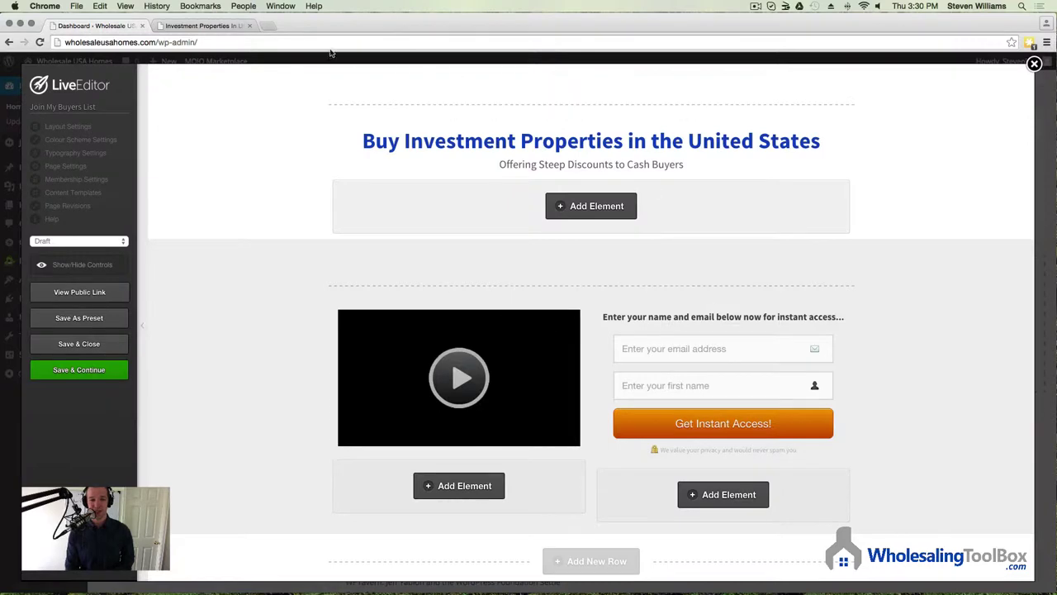
Step: Compare with the example page's opt-in section, and remove the video element beside the opt-in form, confirming the deletion
key(ctrl+Tab)
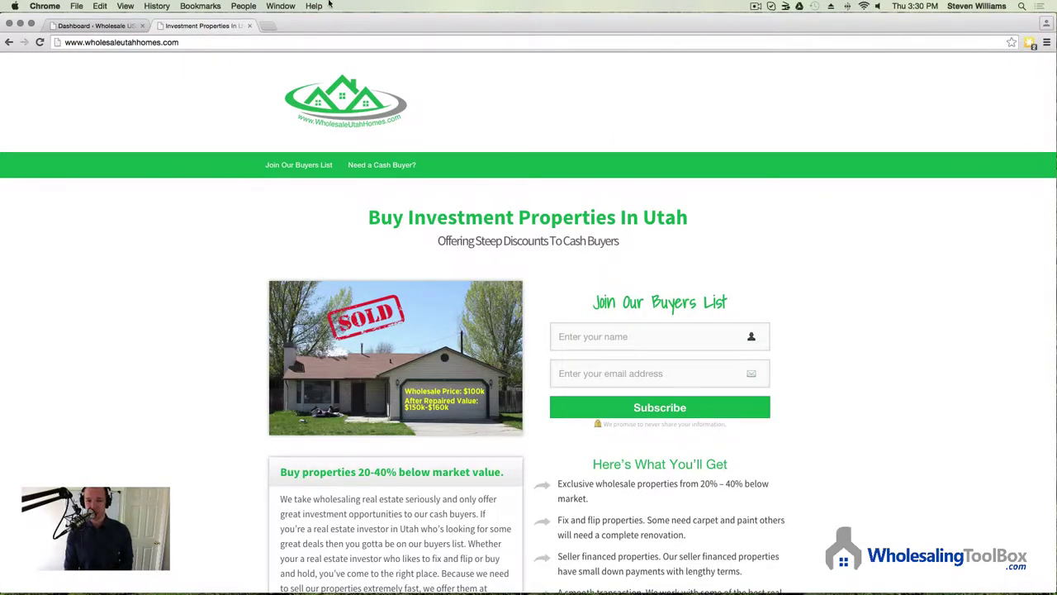
click(105, 23)
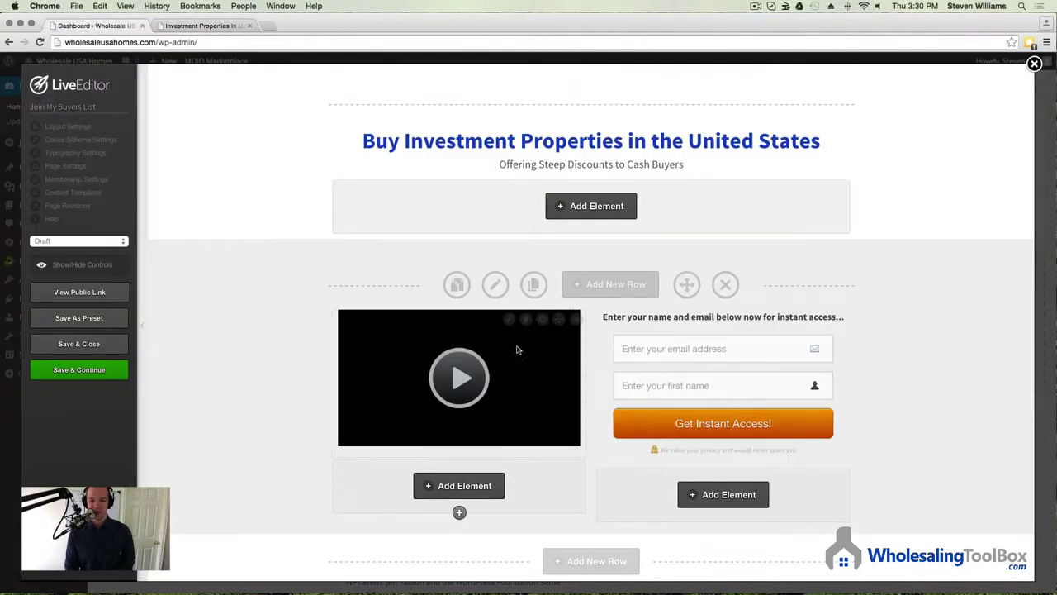
click(575, 319)
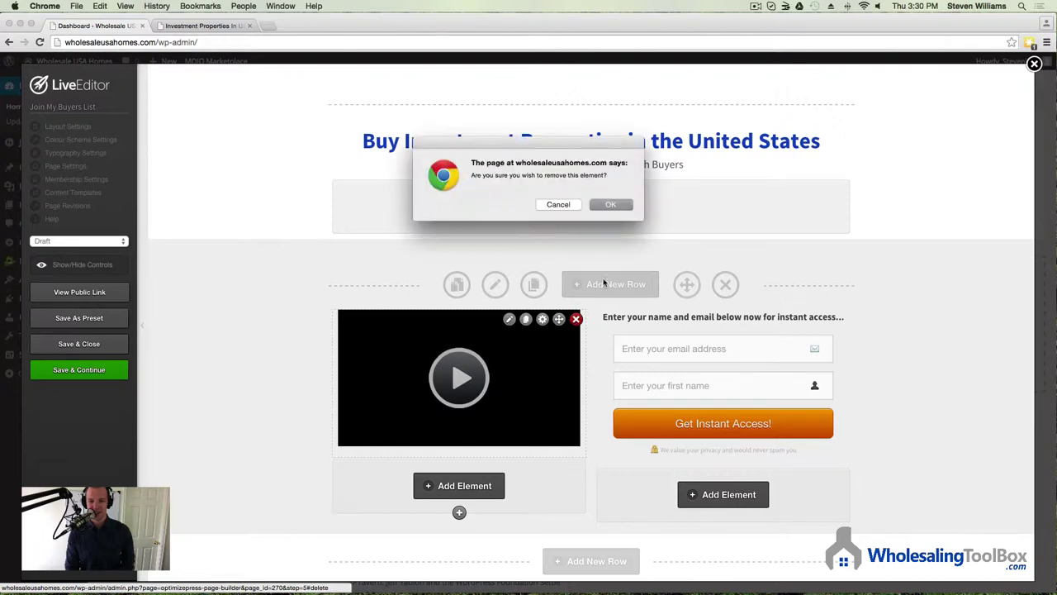
click(612, 205)
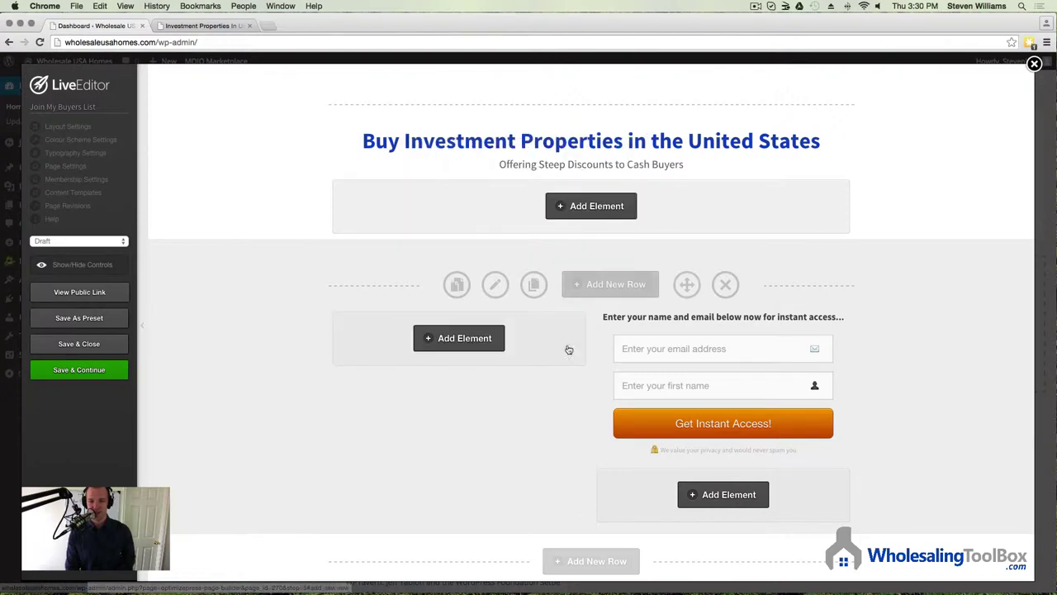
Step: Add an Images element to the empty column beside the opt-in form
click(464, 338)
scroll(438, 396, down, 4)
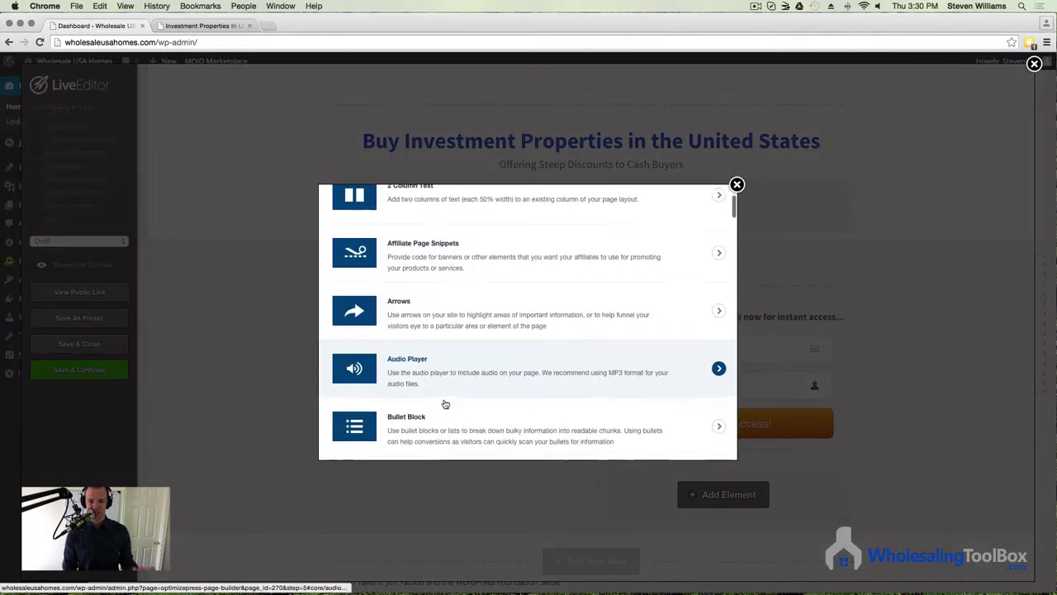
scroll(449, 425, down, 8)
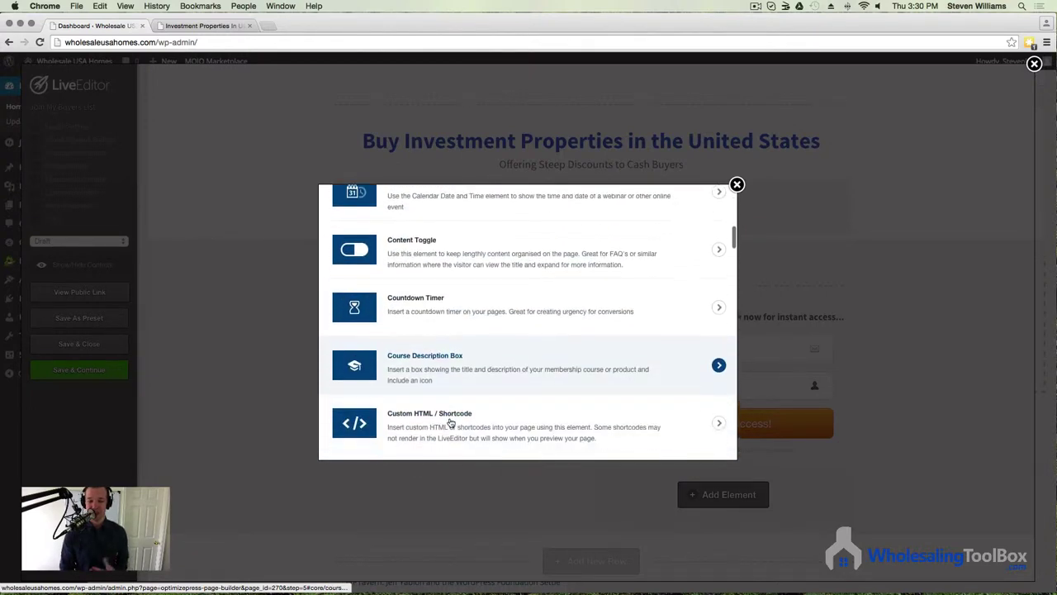
scroll(454, 417, down, 6)
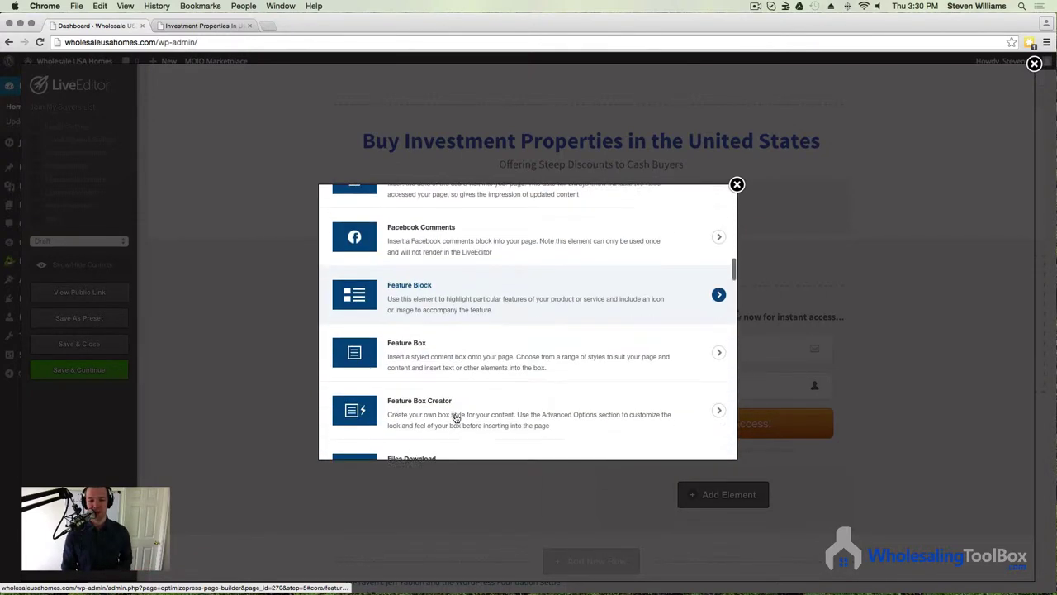
scroll(455, 419, down, 8)
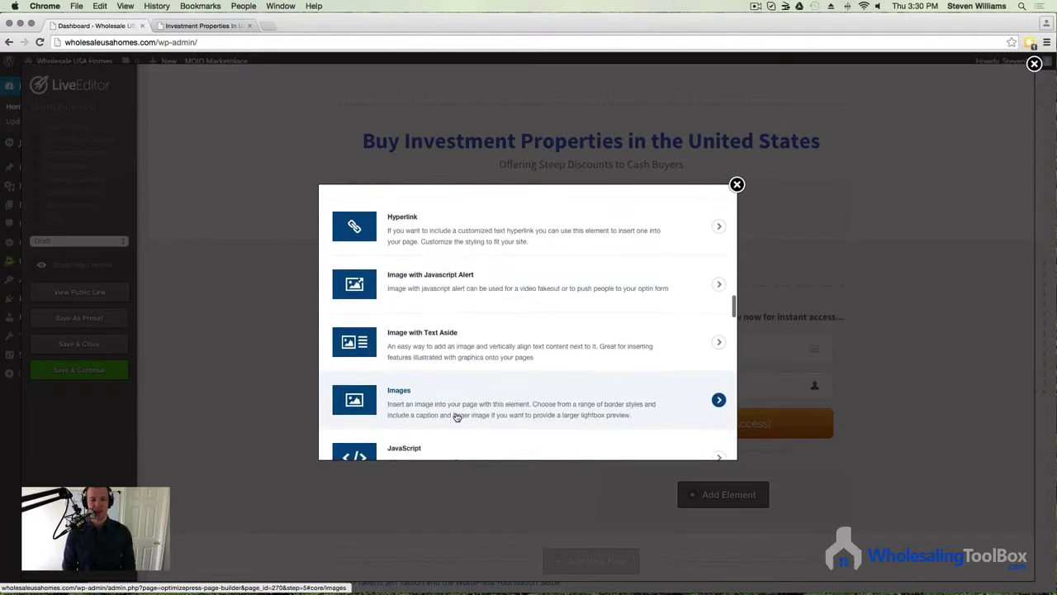
click(449, 419)
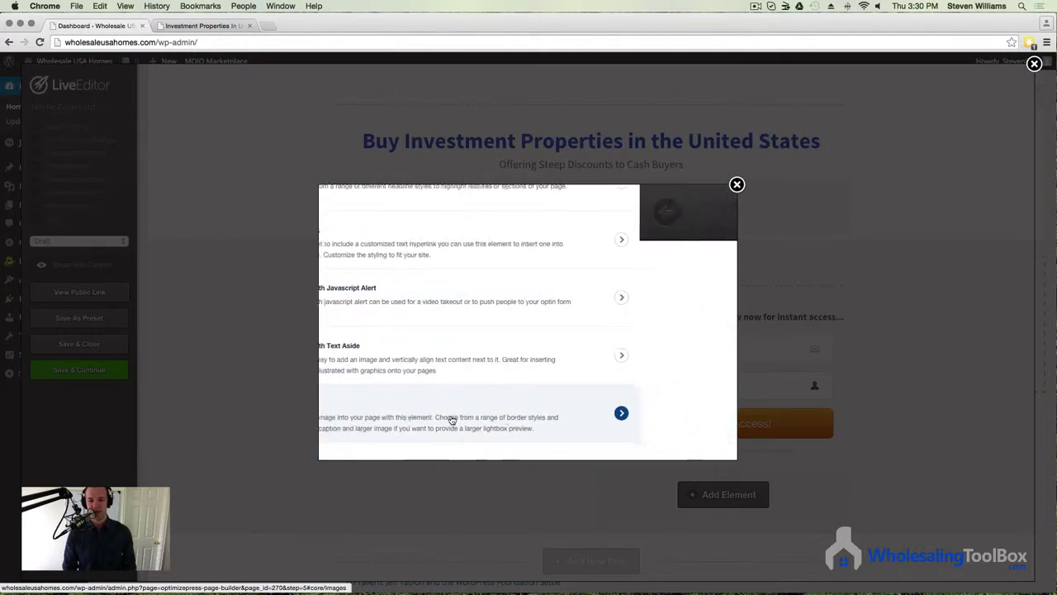
Step: Compare the available image styles and choose the one with the thin white border frame for the new image element
scroll(552, 391, down, 4)
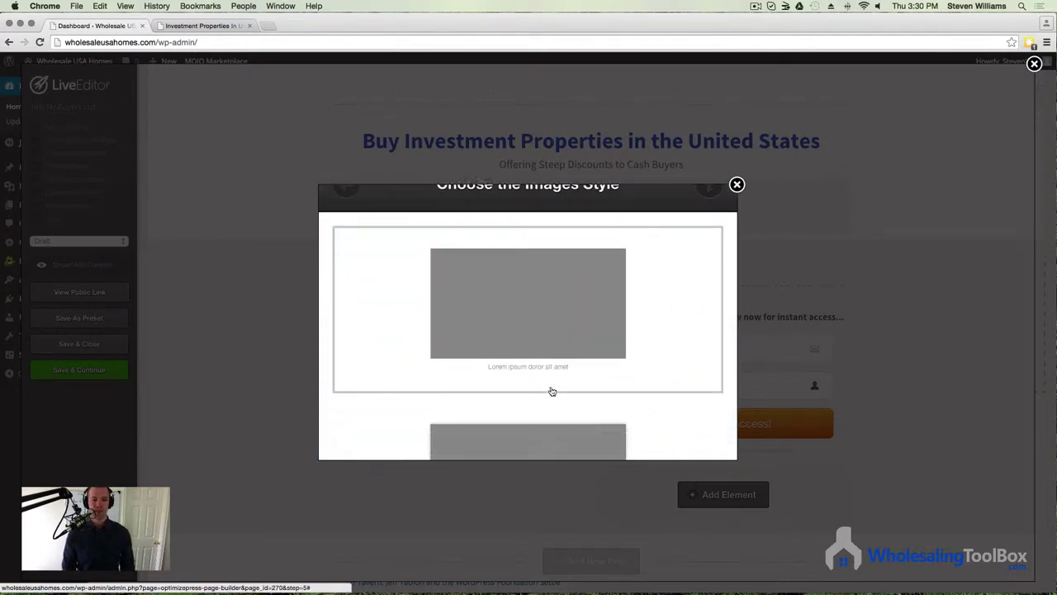
scroll(552, 392, up, 3)
scroll(553, 392, down, 3)
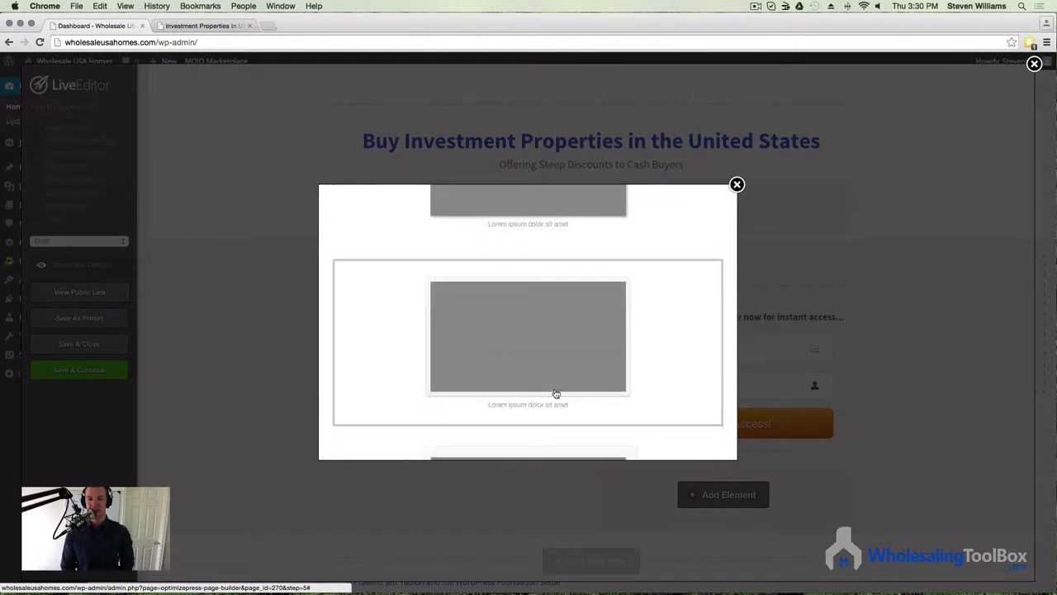
scroll(555, 393, up, 1)
scroll(556, 393, down, 3)
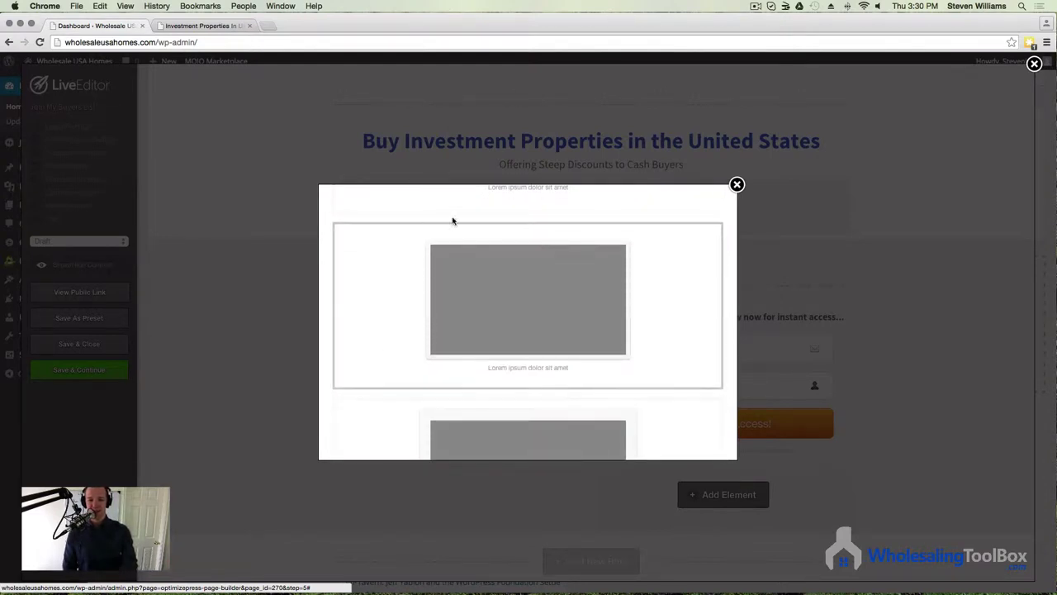
click(518, 317)
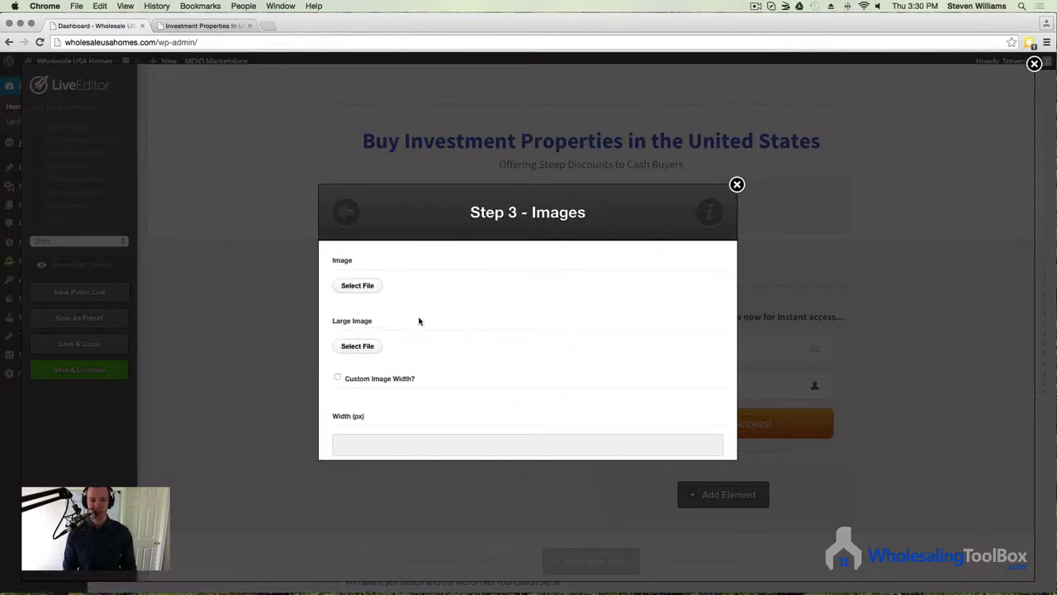
Step: Upload "Spanish Fork Sold PointGHS.jpg" from the Squeeze Page Demo folder as the element's main image
click(360, 285)
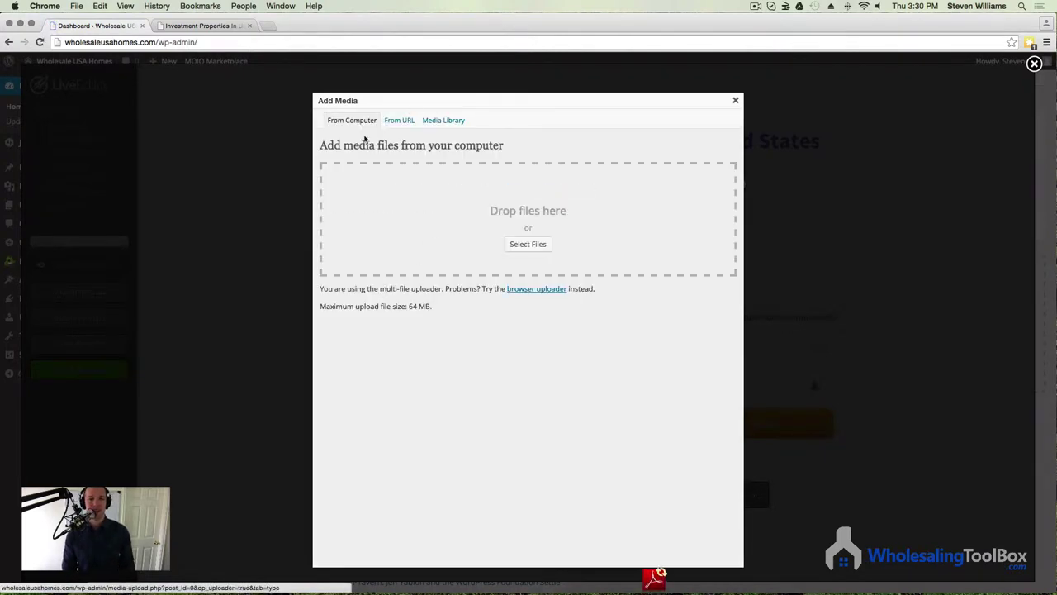
click(545, 253)
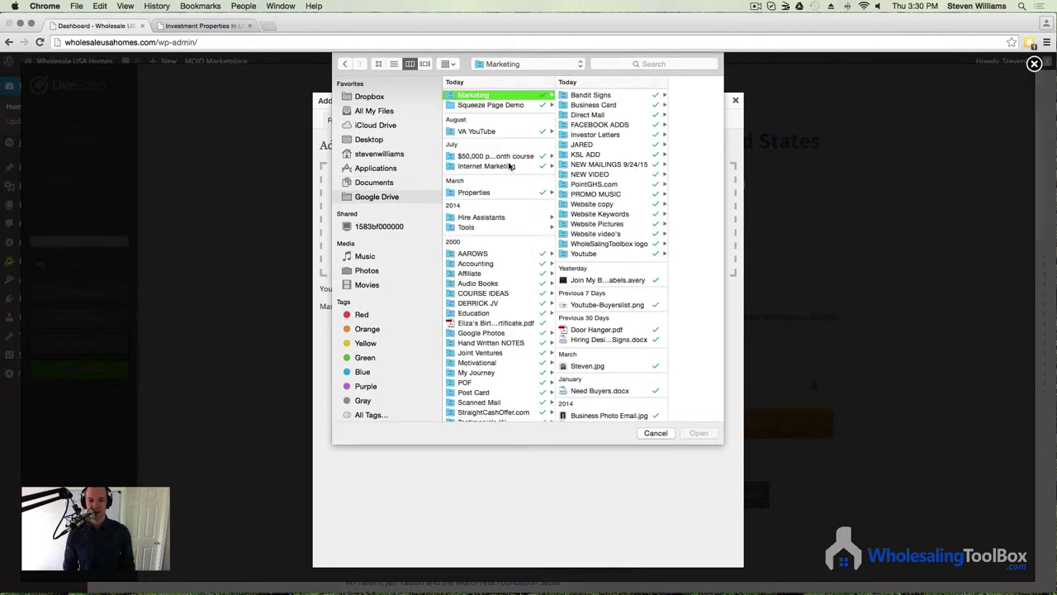
click(479, 106)
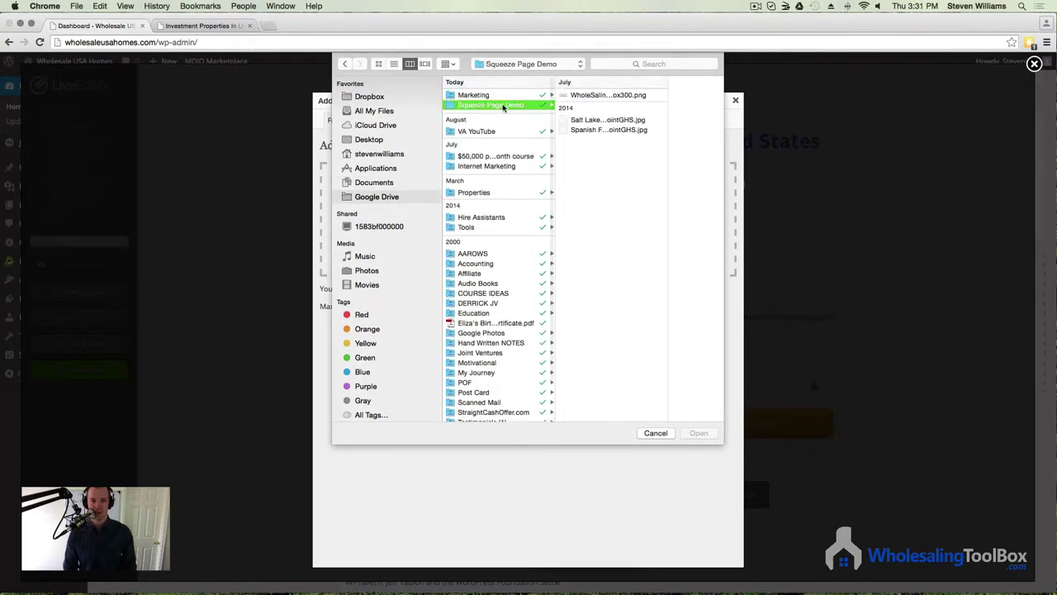
click(596, 122)
click(541, 130)
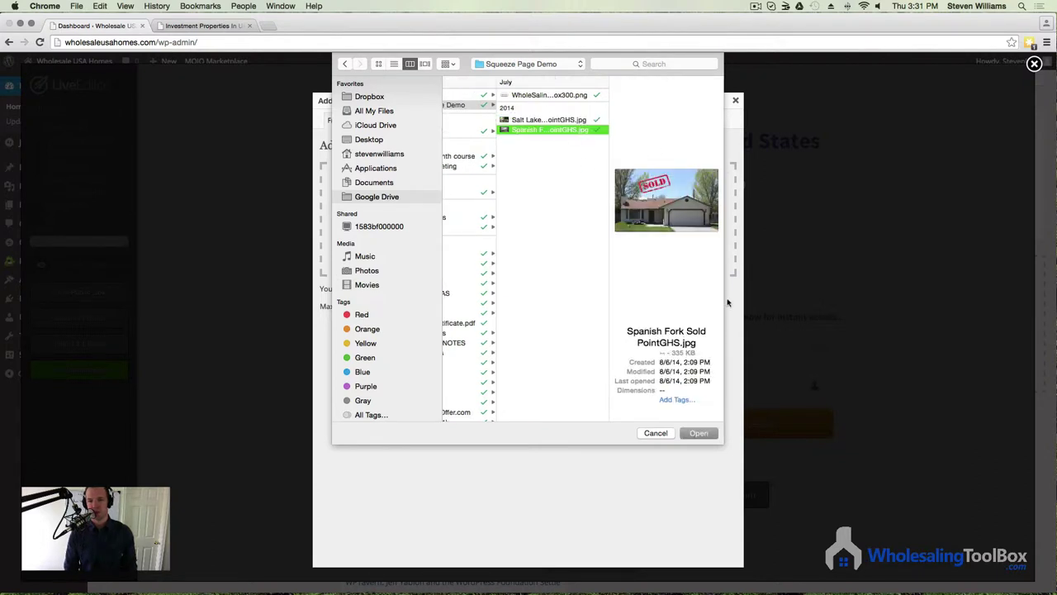
click(698, 433)
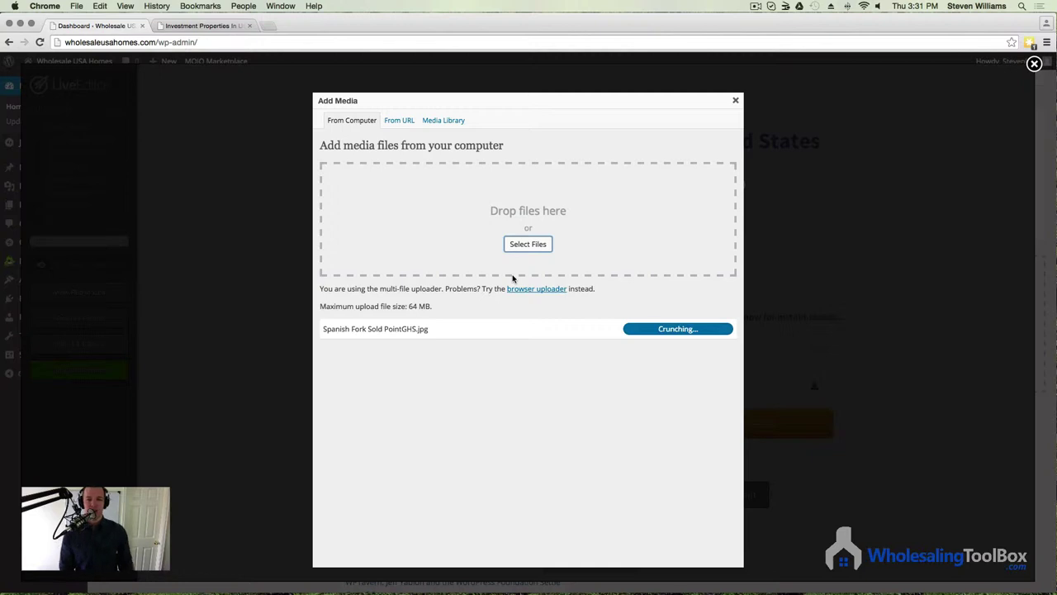
Step: Use the uploaded photo at full size for the image element and insert the element into the page with Full Width enabled
scroll(576, 414, down, 4)
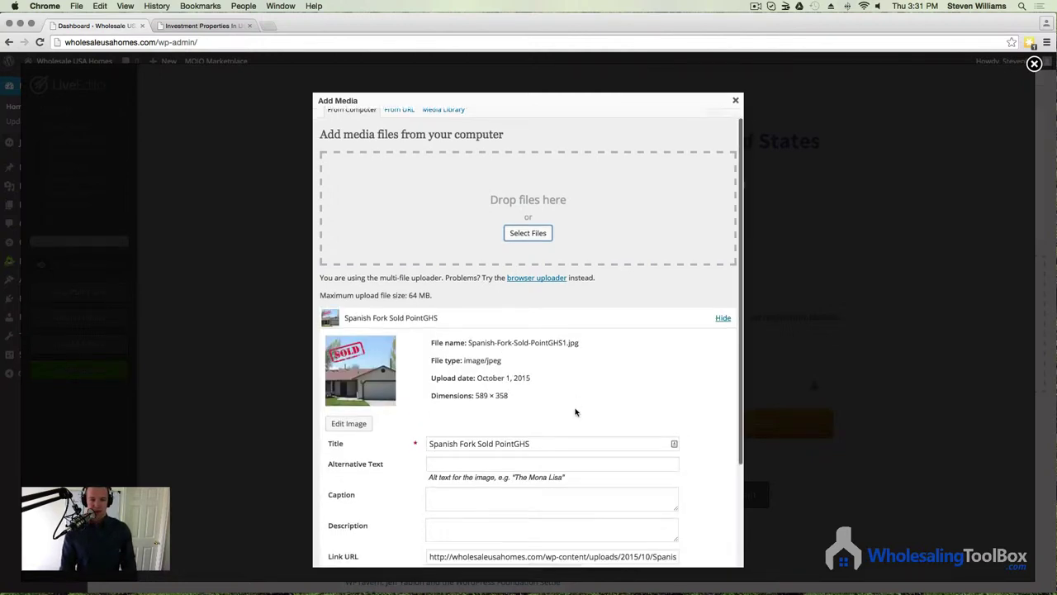
scroll(576, 413, up, 3)
scroll(576, 414, down, 3)
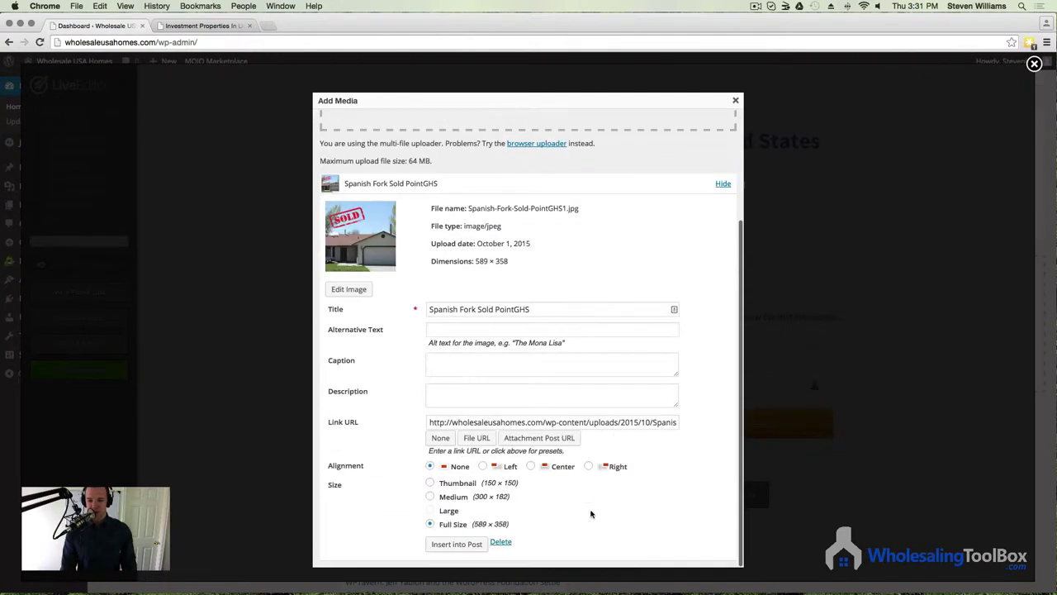
click(460, 547)
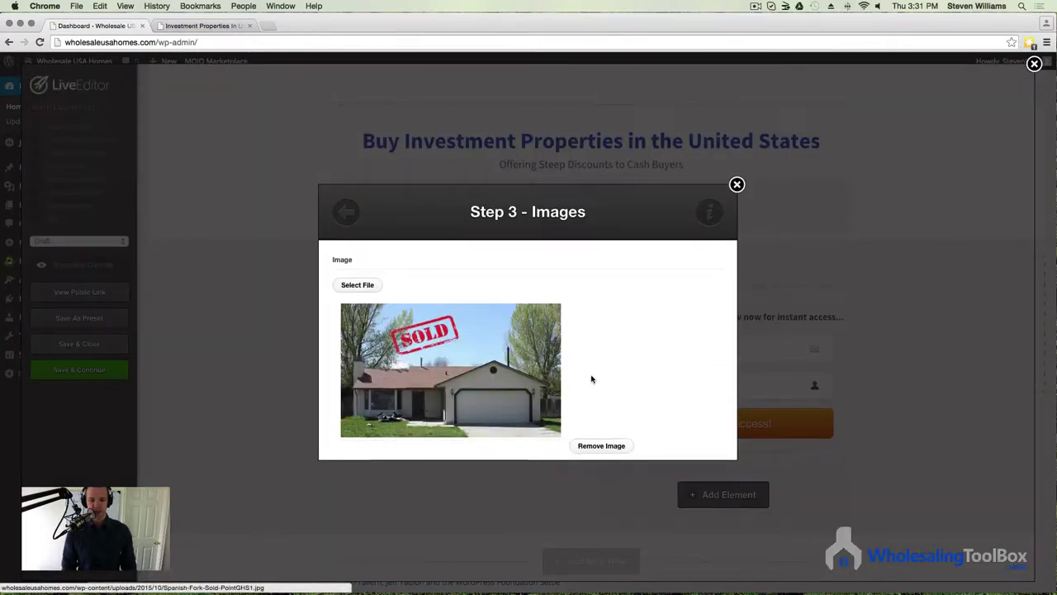
scroll(624, 417, down, 6)
scroll(624, 421, down, 3)
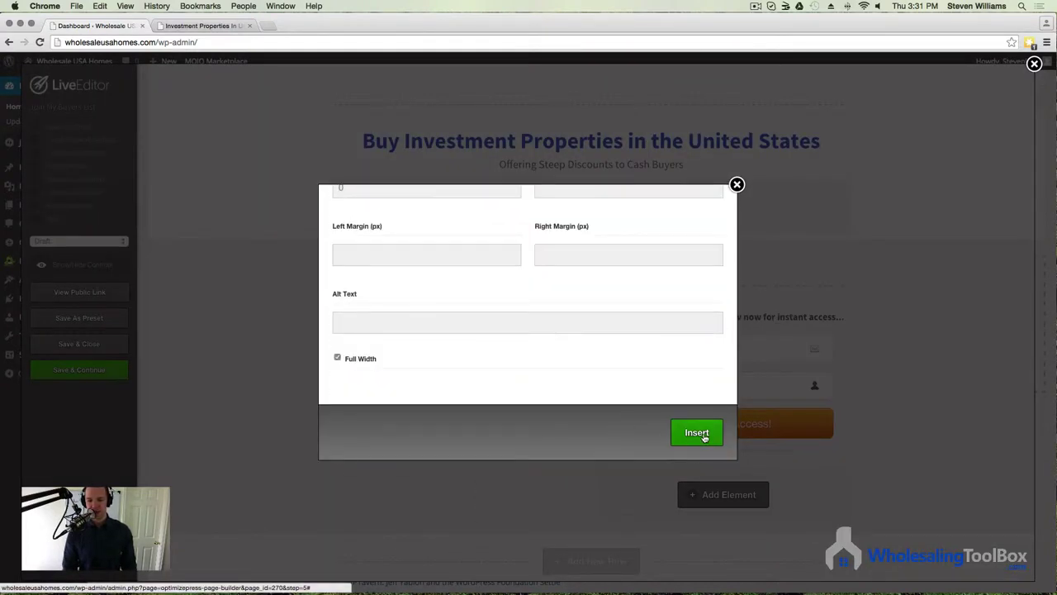
click(698, 431)
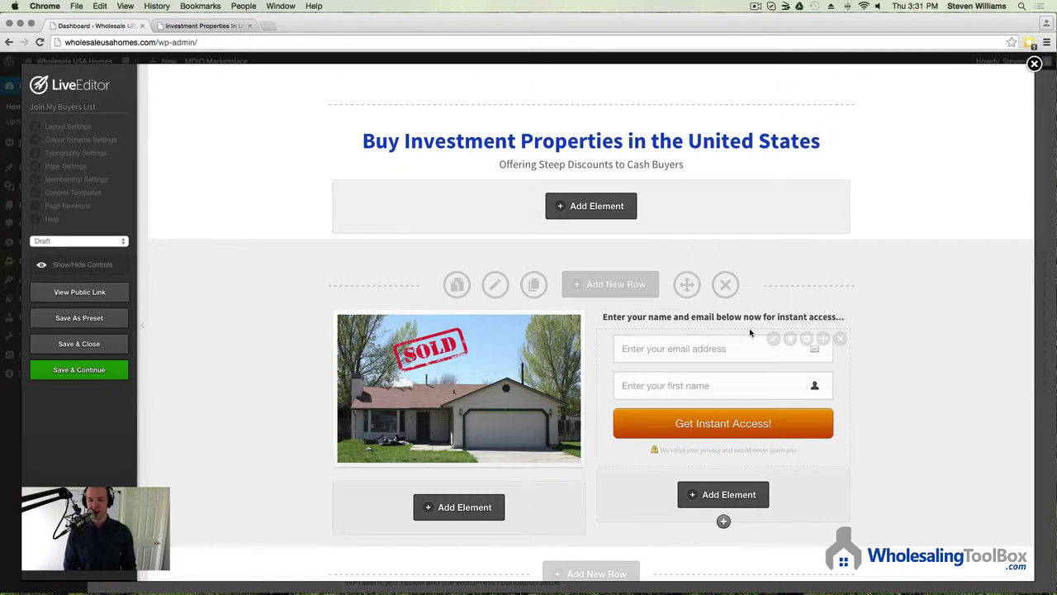
Step: Following the example site's opt-in heading, replace the text above the opt-in form with "Join Our Buyers List"
click(195, 27)
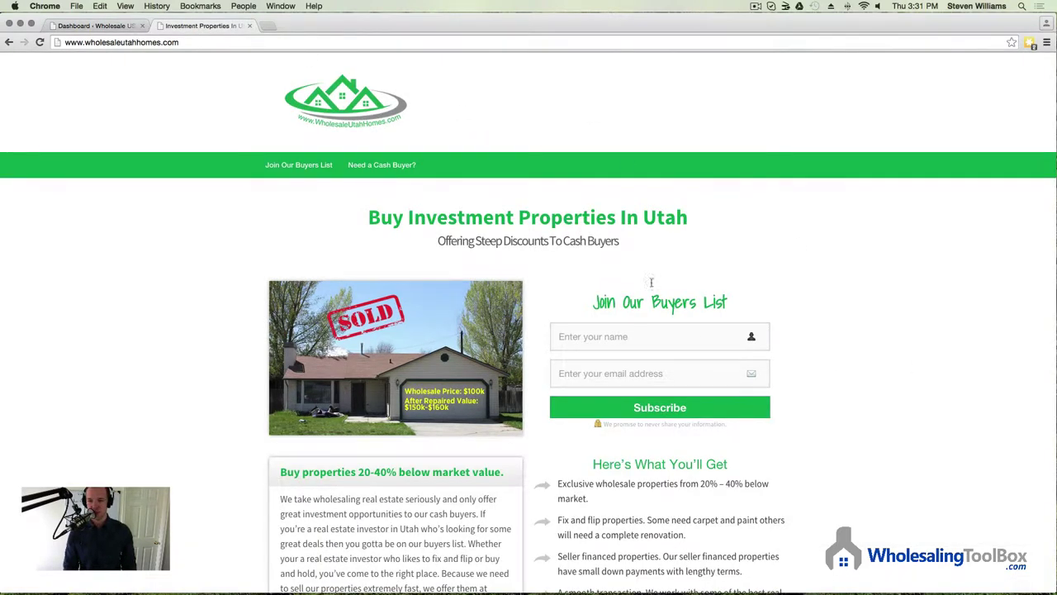
click(130, 26)
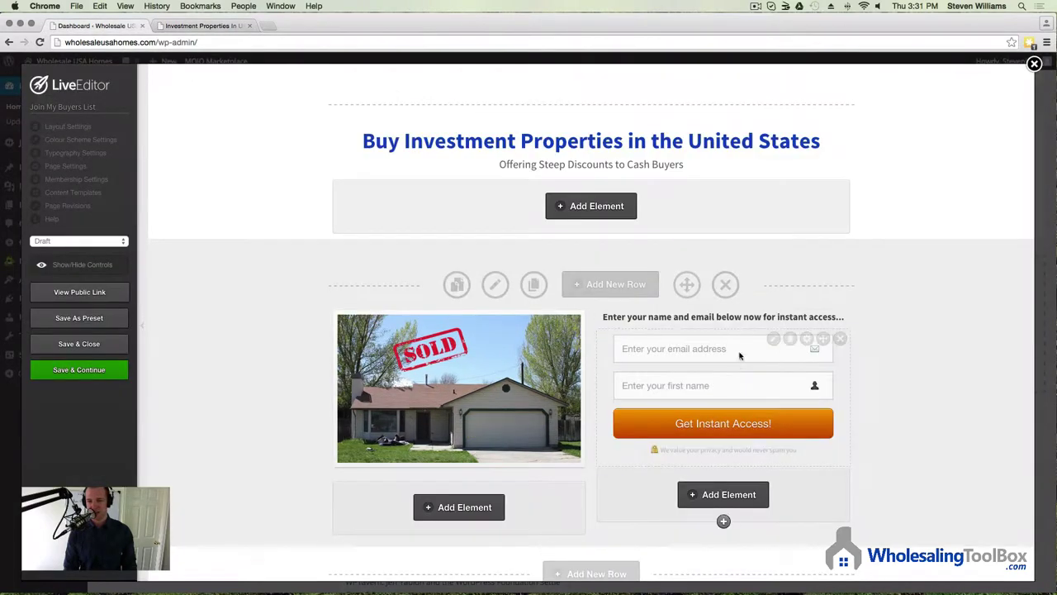
click(774, 318)
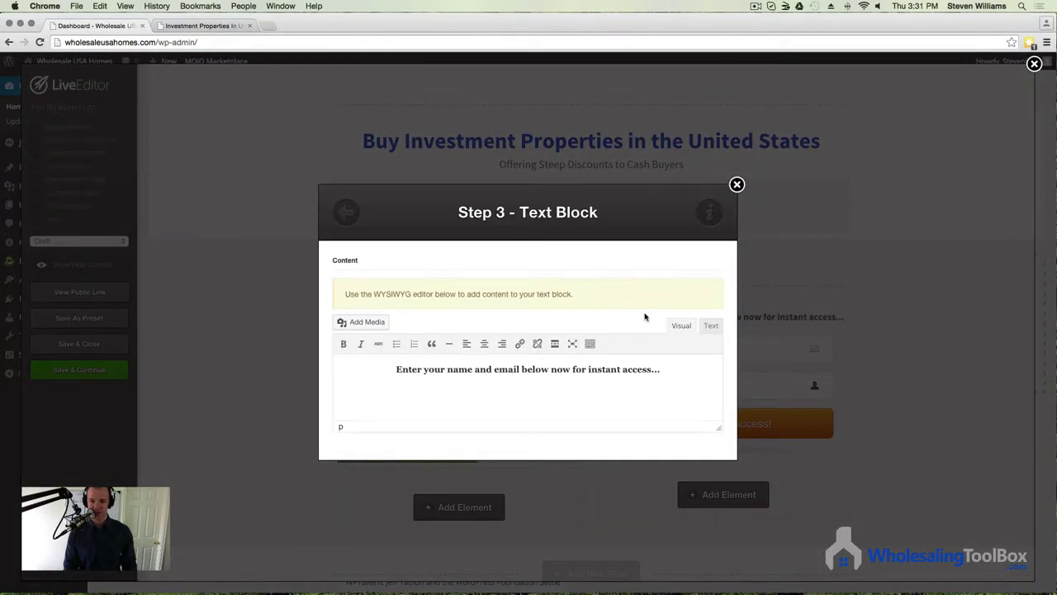
drag(660, 370, 267, 346)
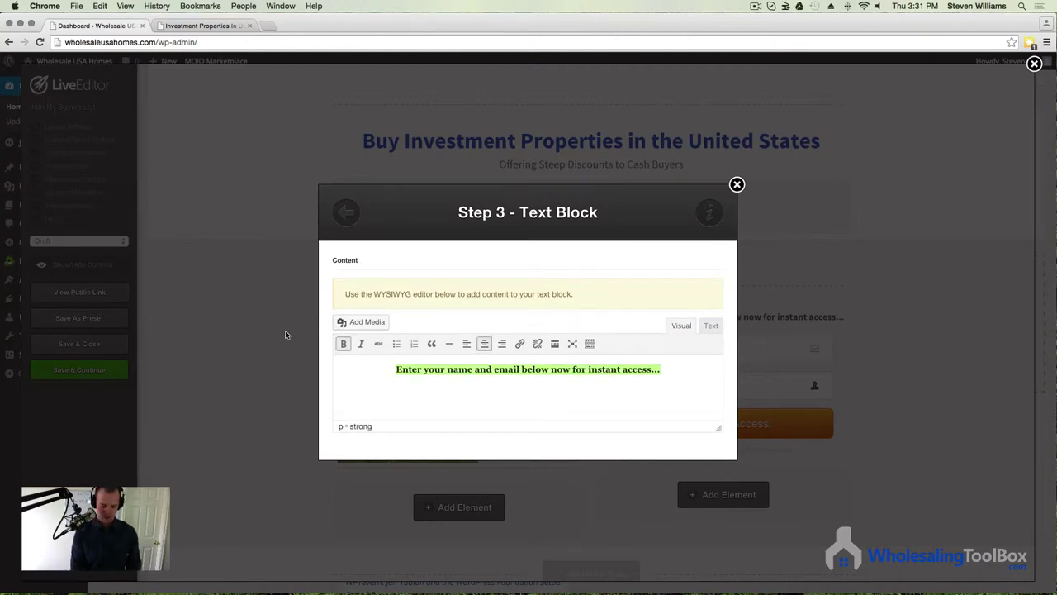
text(Join Our B)
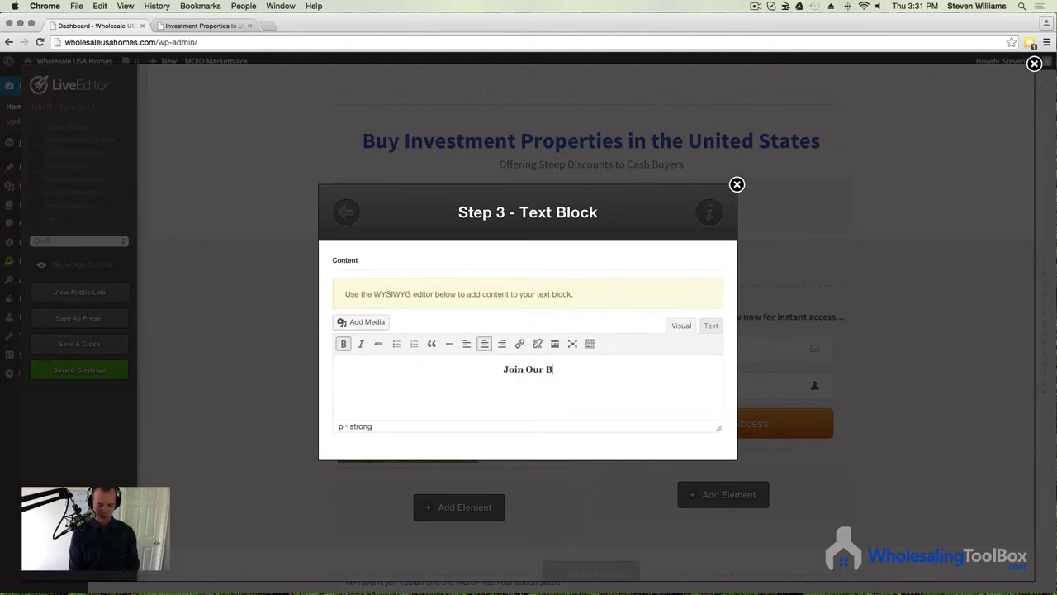
text(uyers Li)
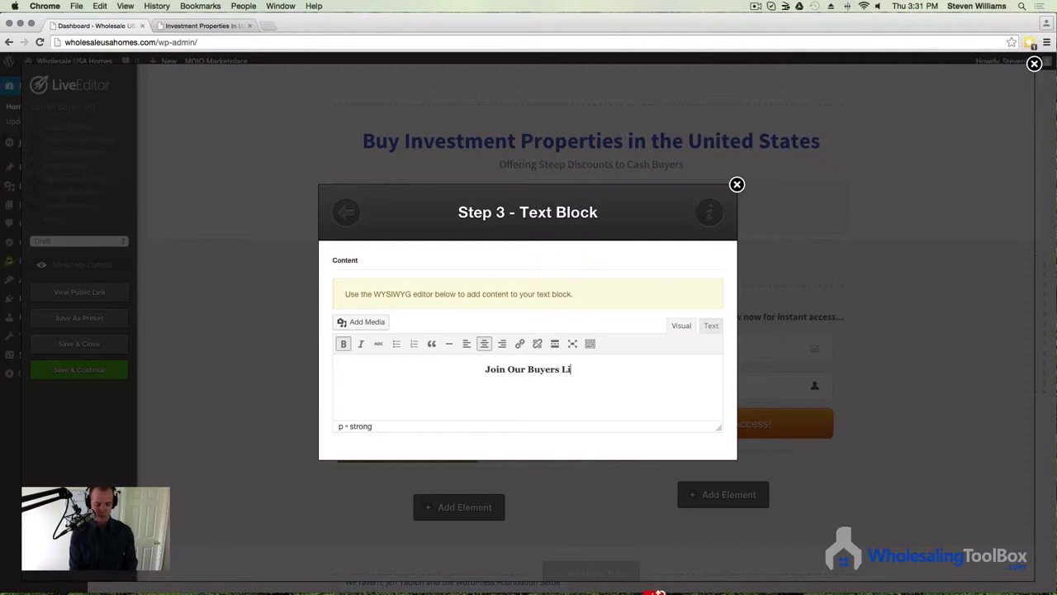
text(st)
scroll(513, 382, down, 2)
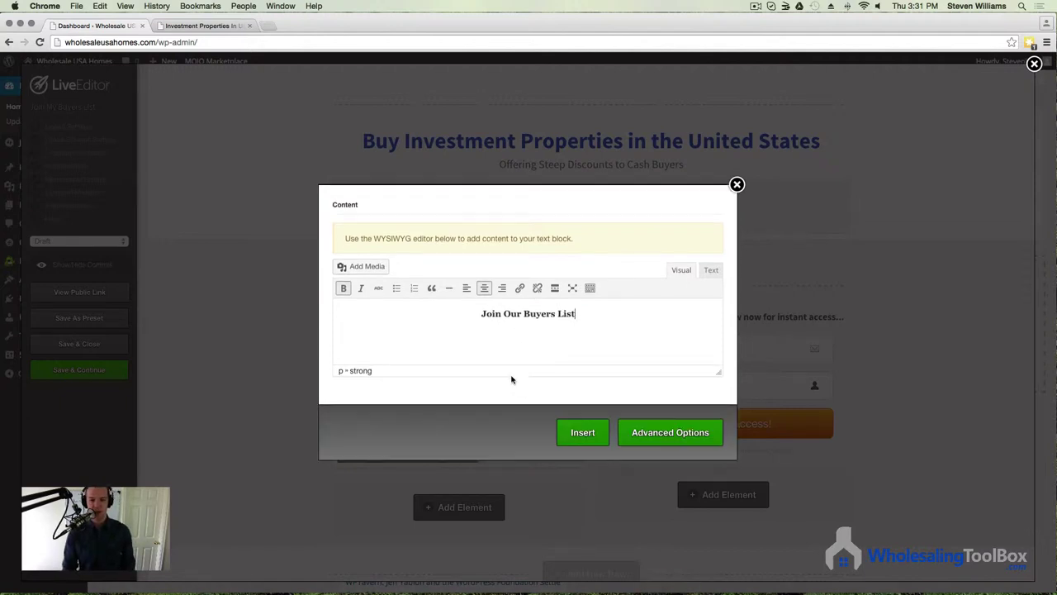
scroll(496, 363, up, 2)
scroll(503, 374, down, 2)
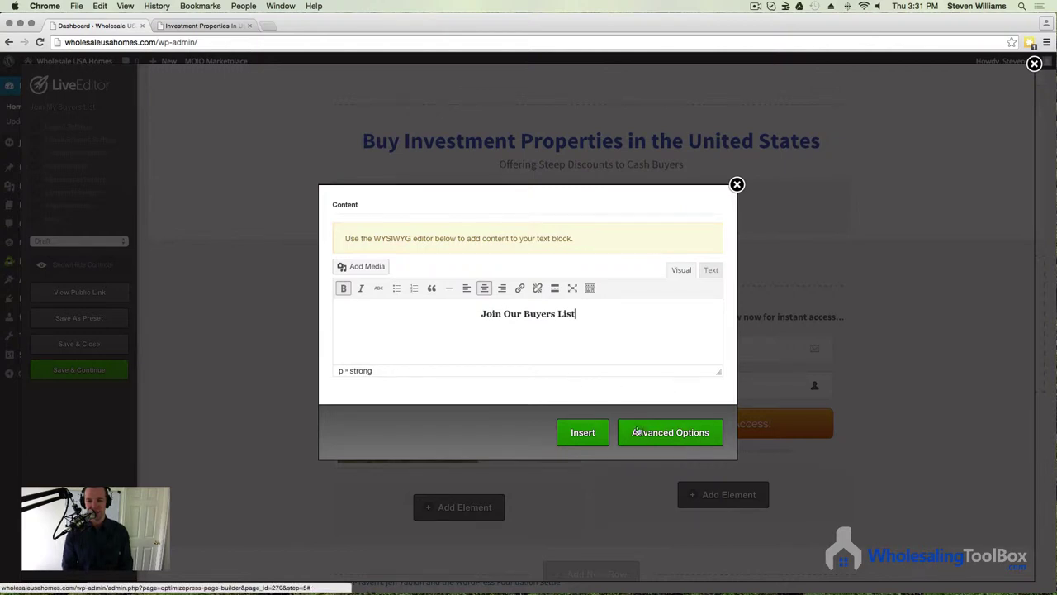
Step: In the text block's advanced options, set the font size to 35px and the alignment to center
click(659, 440)
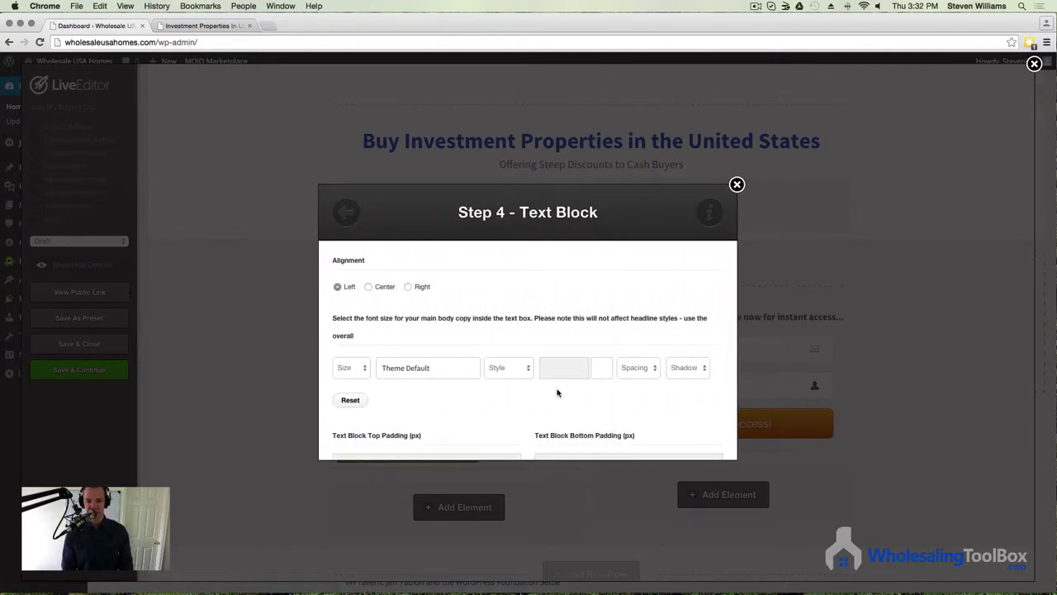
click(350, 368)
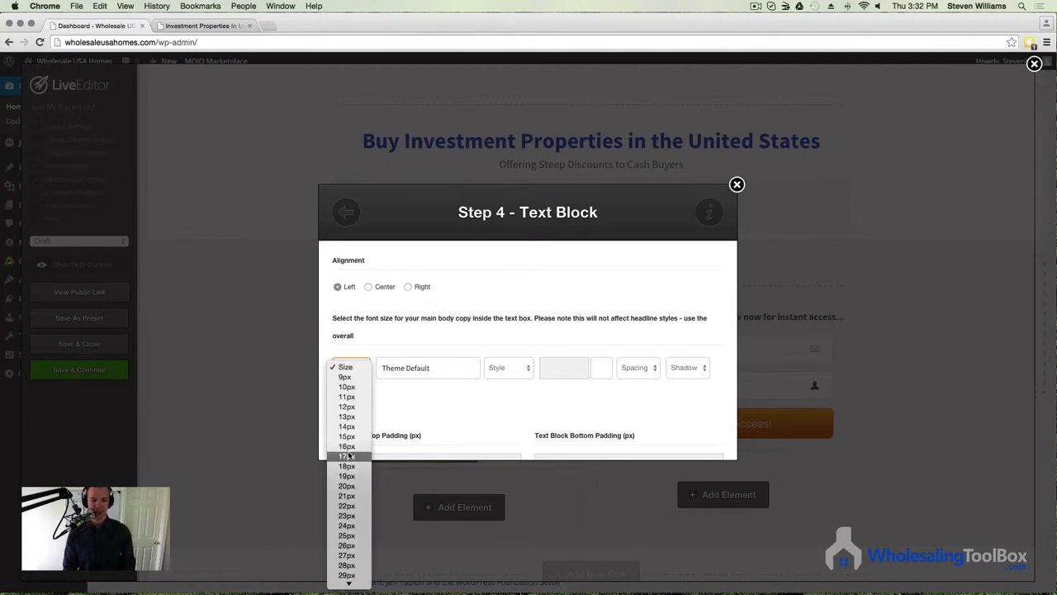
scroll(350, 457, down, 5)
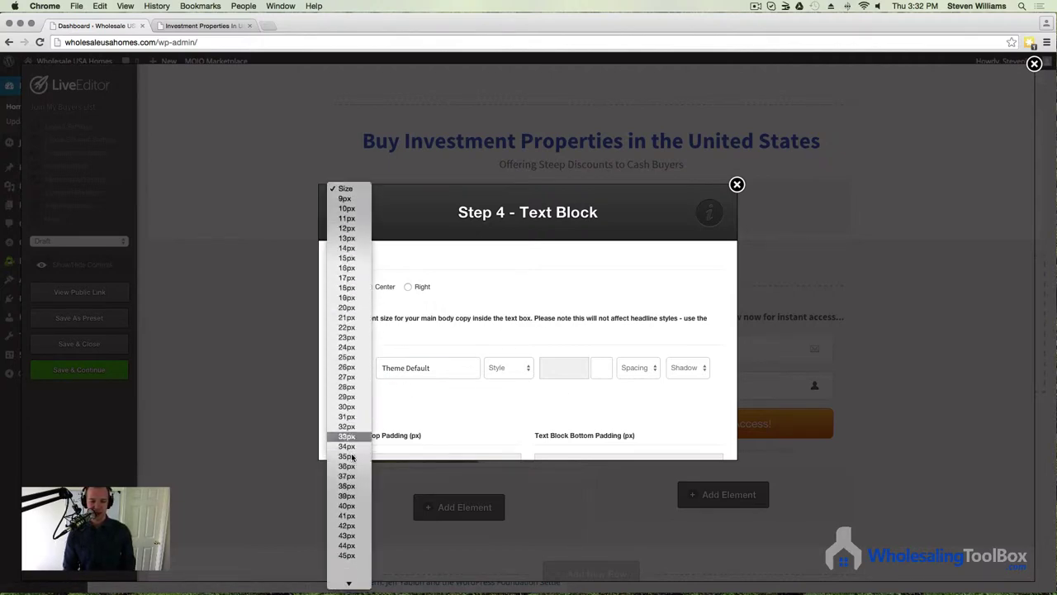
click(350, 386)
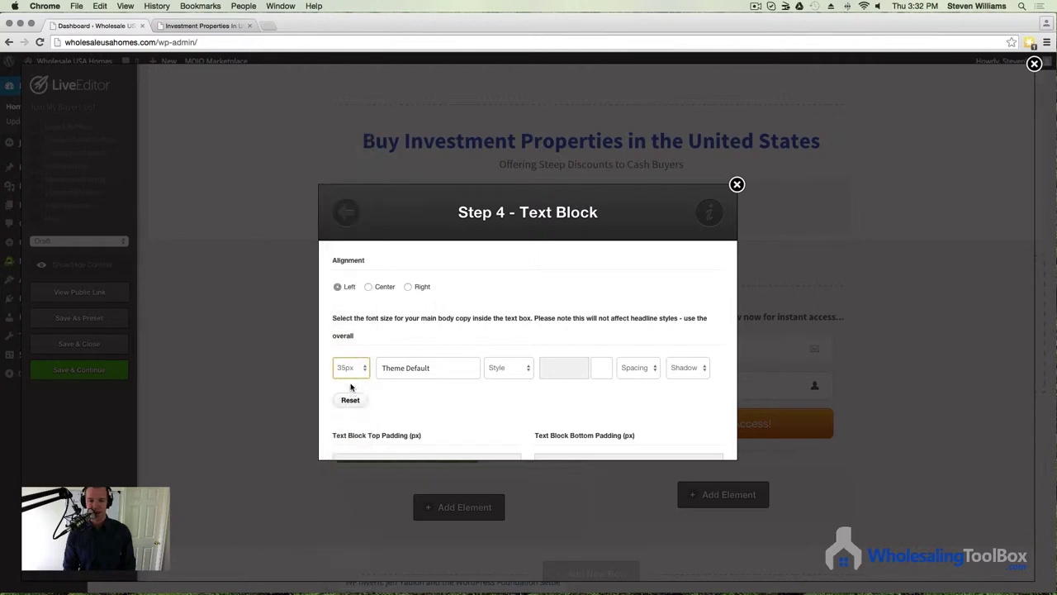
click(374, 287)
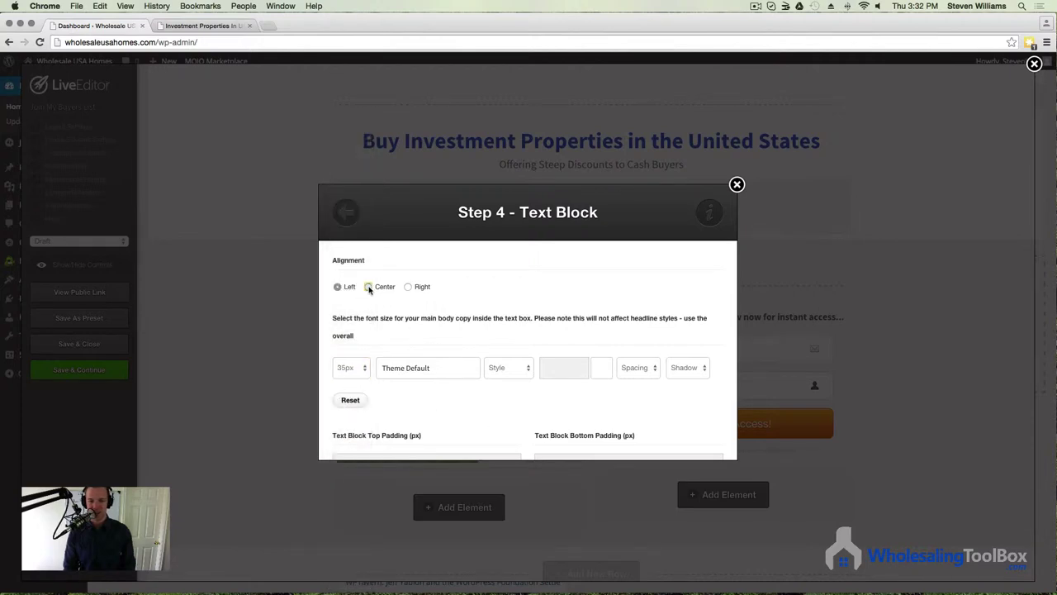
Step: Set the font color of the "Join Our Buyers List" text block to blue #1a49c1
click(602, 369)
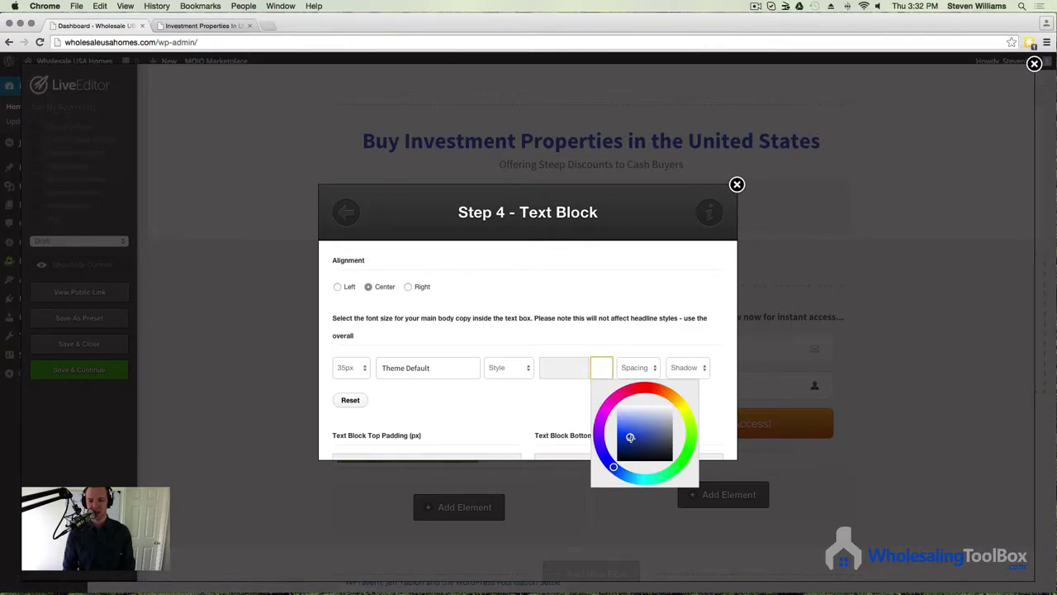
click(630, 436)
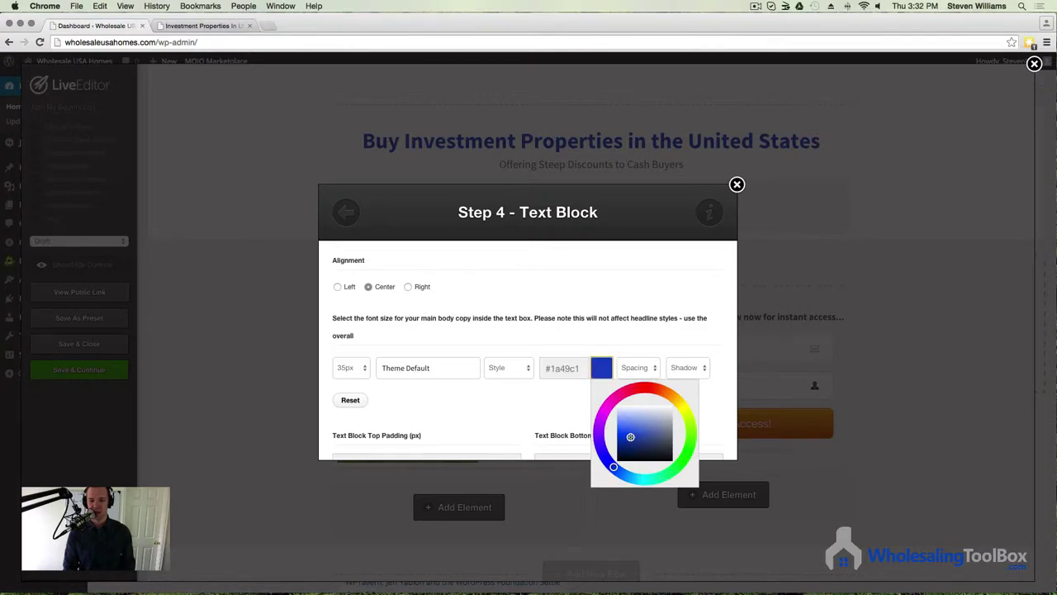
click(476, 460)
scroll(479, 430, down, 5)
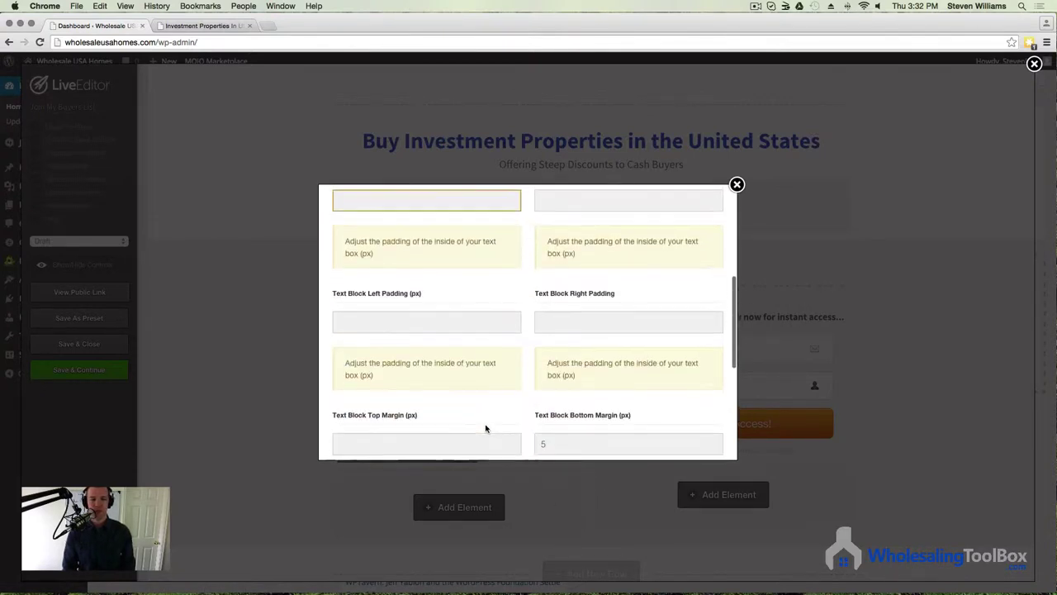
scroll(486, 428, down, 6)
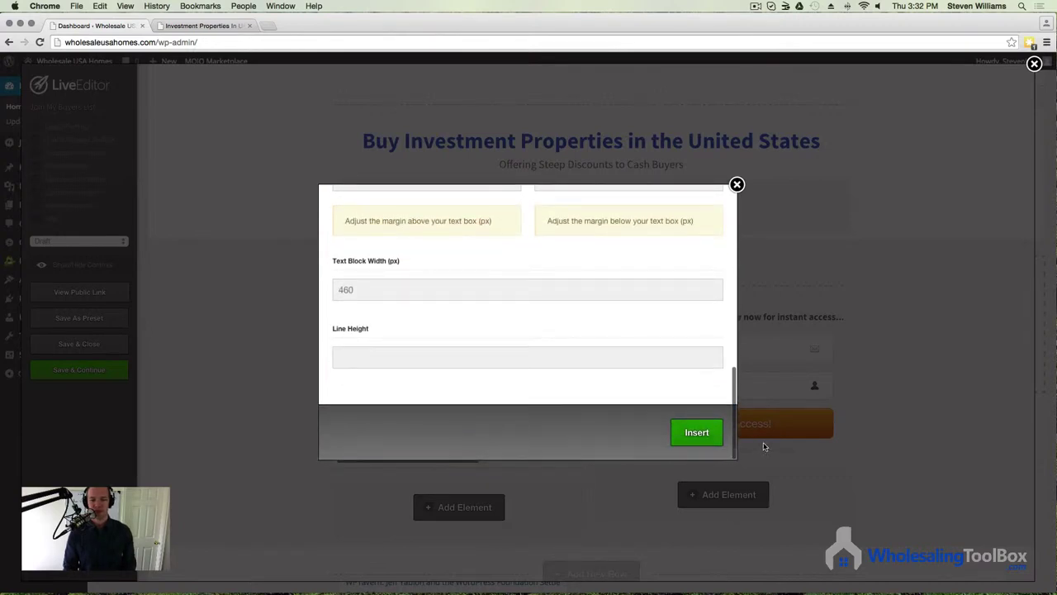
scroll(510, 396, up, 10)
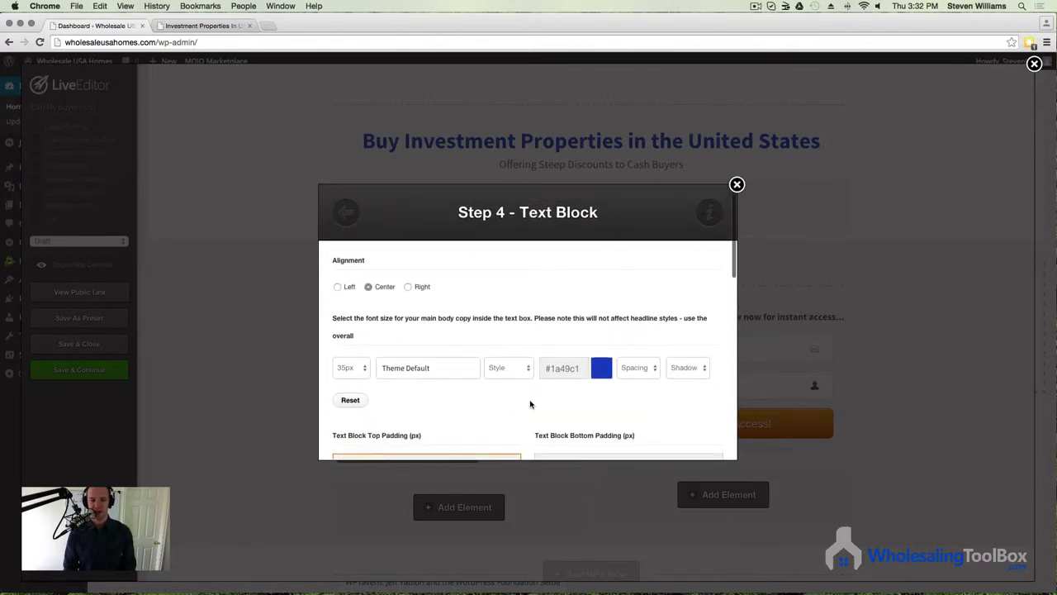
Step: Change the text block's font to Shadows Into Light and insert the updated text block into the page
click(416, 367)
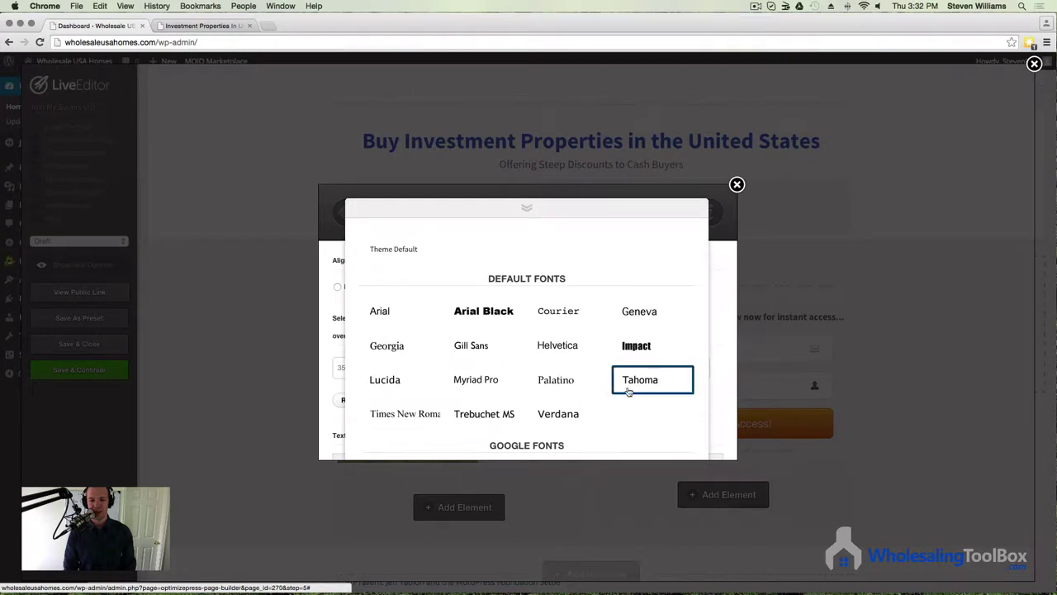
scroll(628, 391, down, 6)
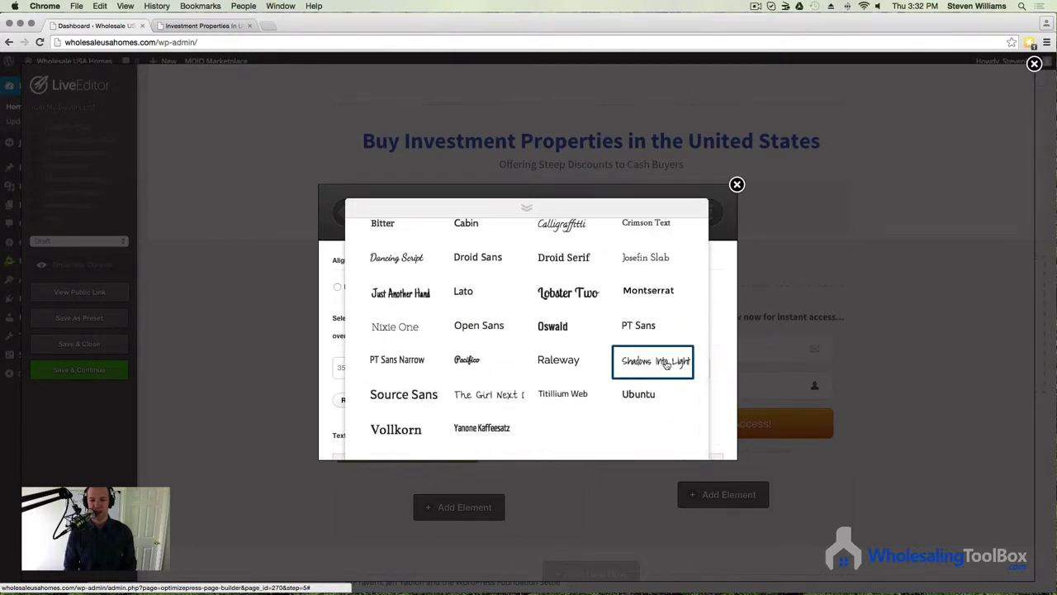
click(661, 367)
scroll(658, 396, down, 10)
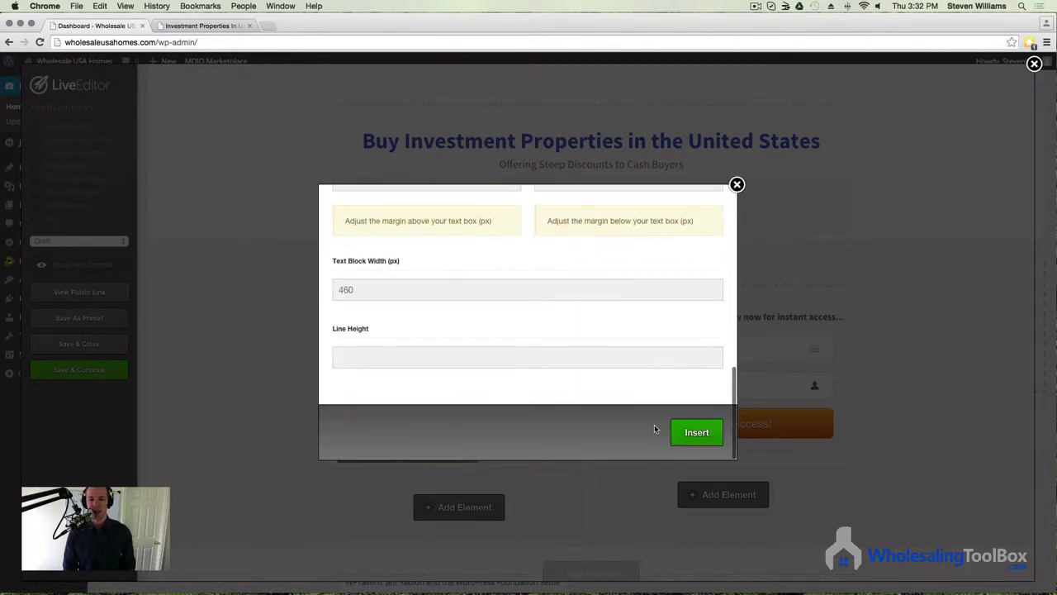
click(699, 431)
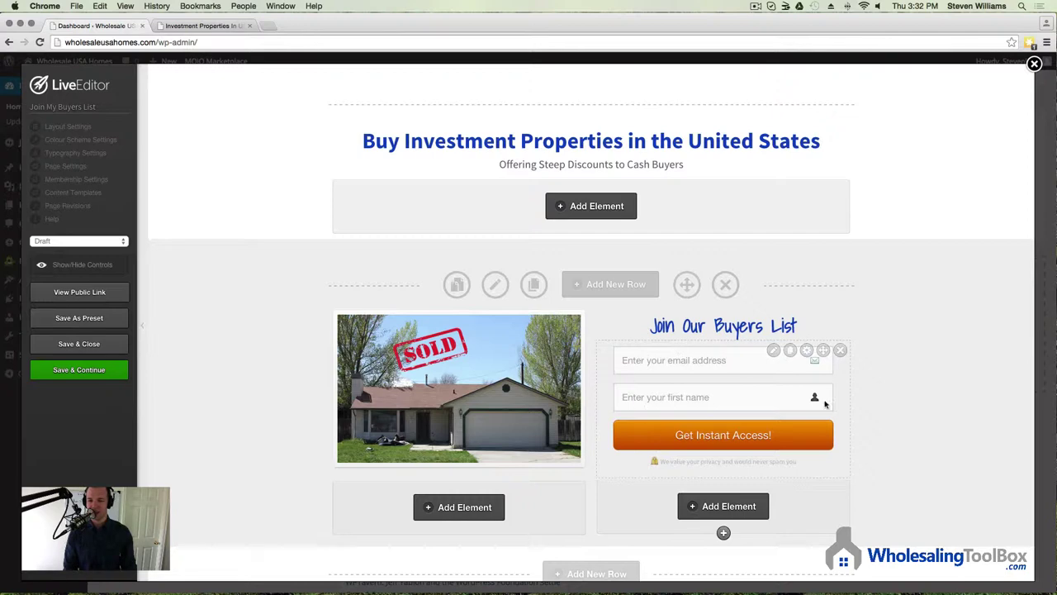
Step: Edit the opt-in form, keeping Email data as the integration type, and enter the support email address that receives the submissions
click(773, 351)
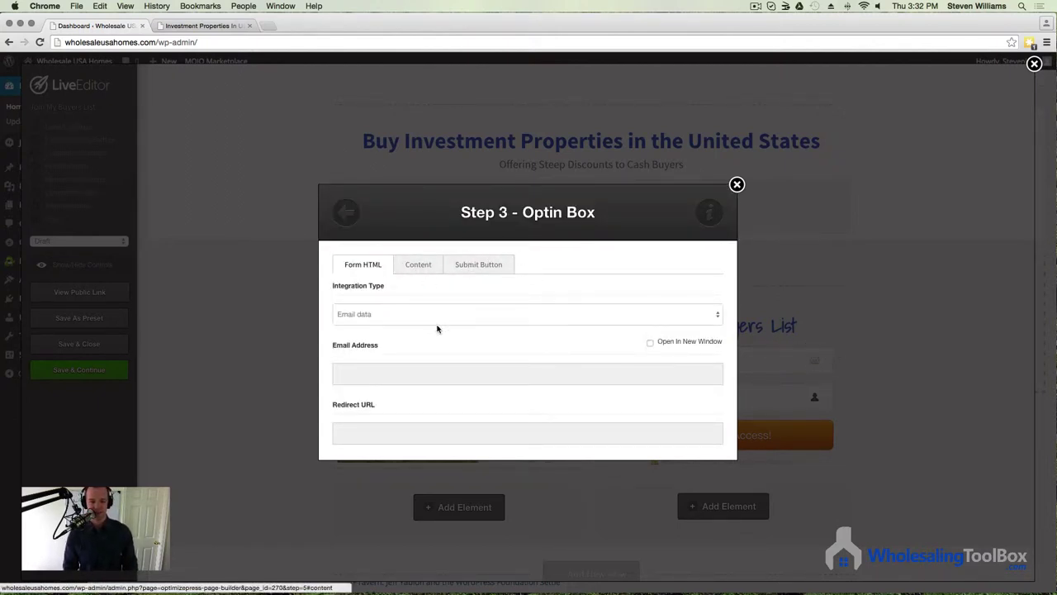
scroll(438, 328, down, 2)
click(423, 275)
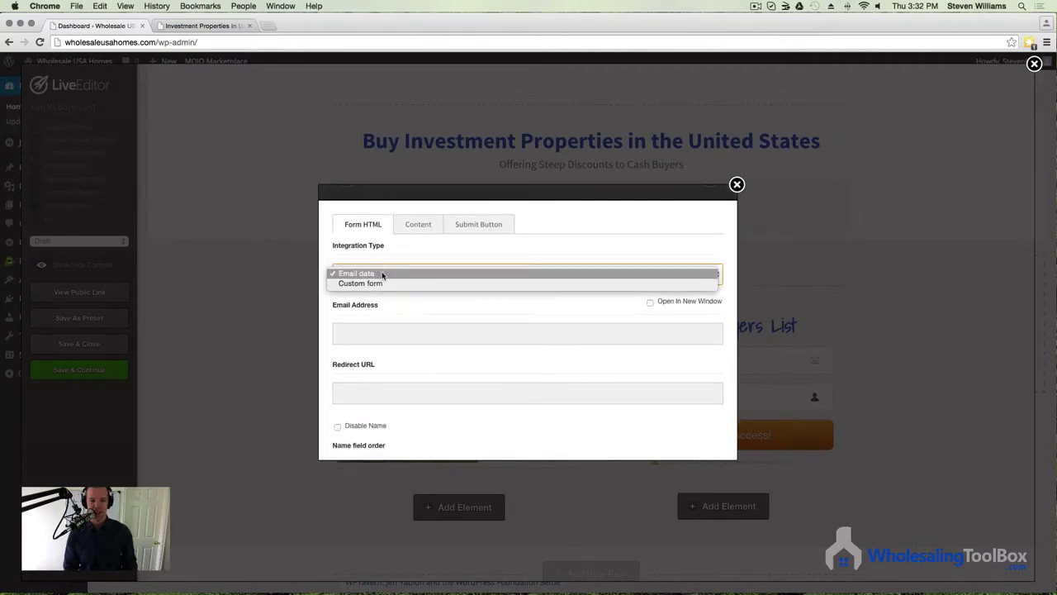
click(415, 256)
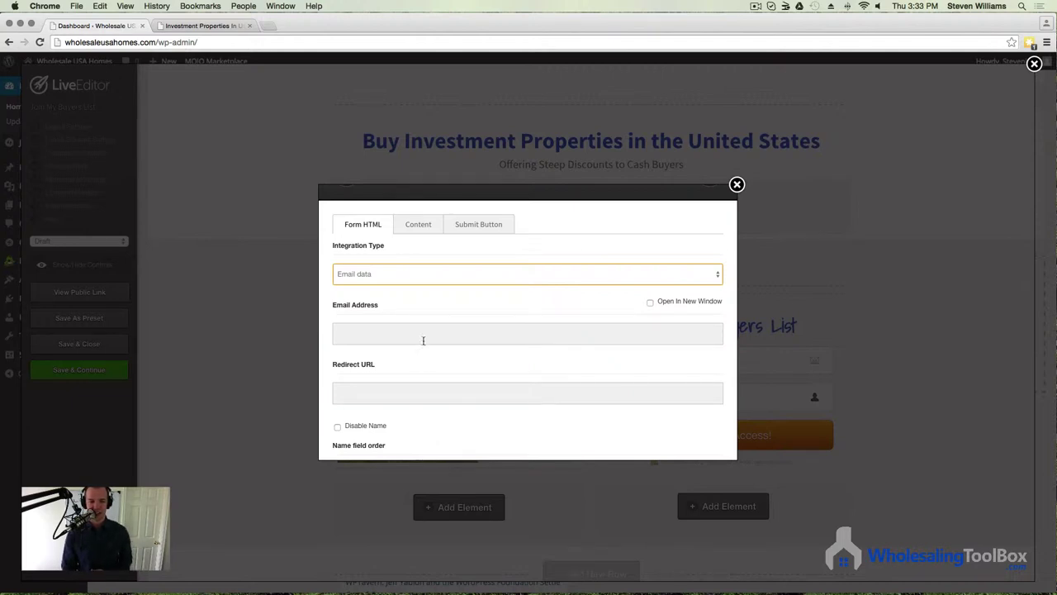
click(407, 332)
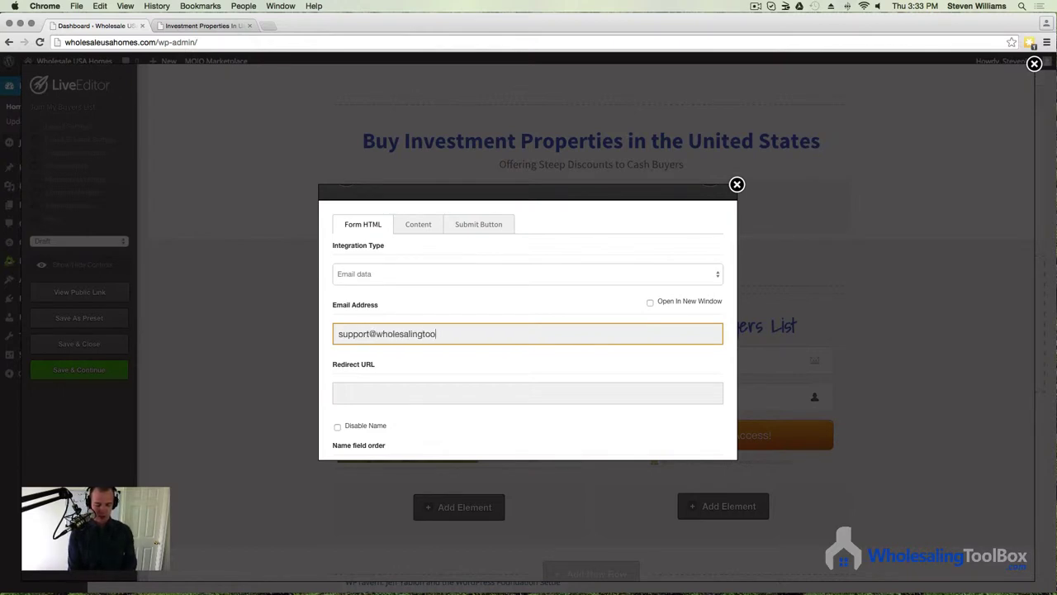
text(x.com)
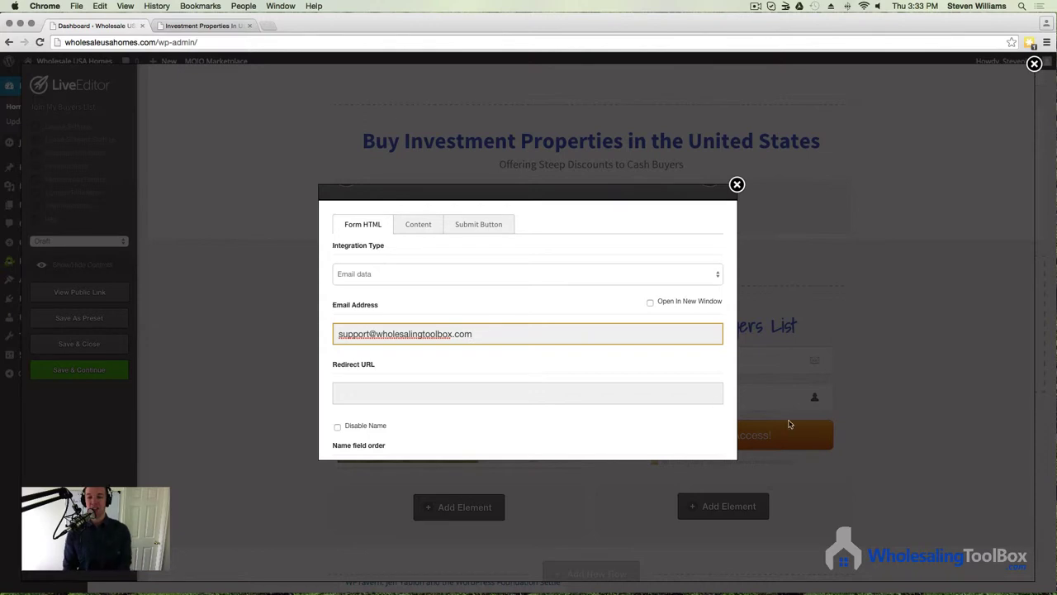
drag(504, 334, 270, 321)
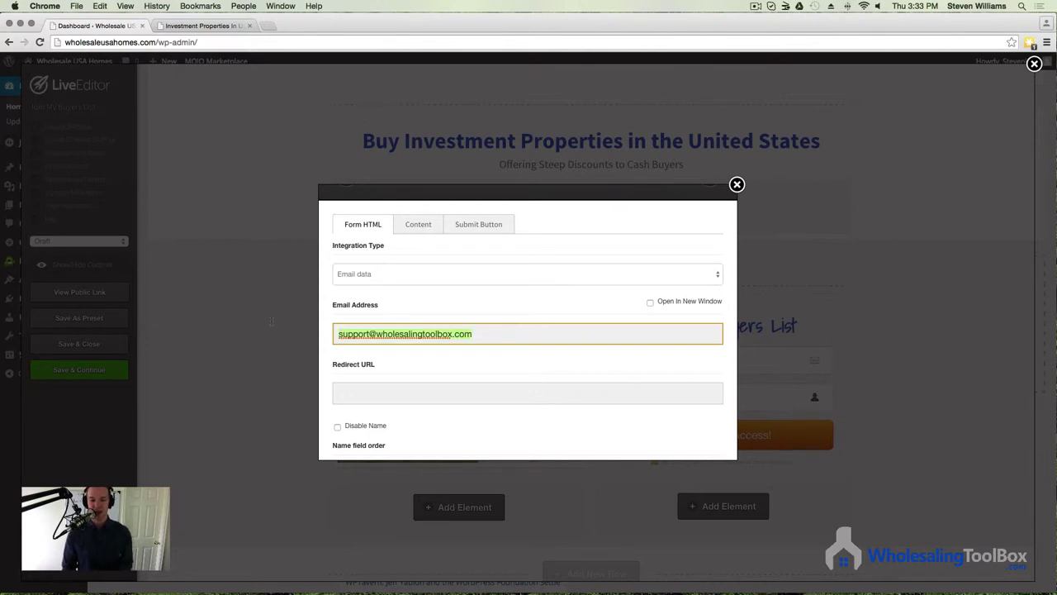
Step: Set the opt-in form's redirect URL to thankyou.com and look over the remaining form settings
click(374, 399)
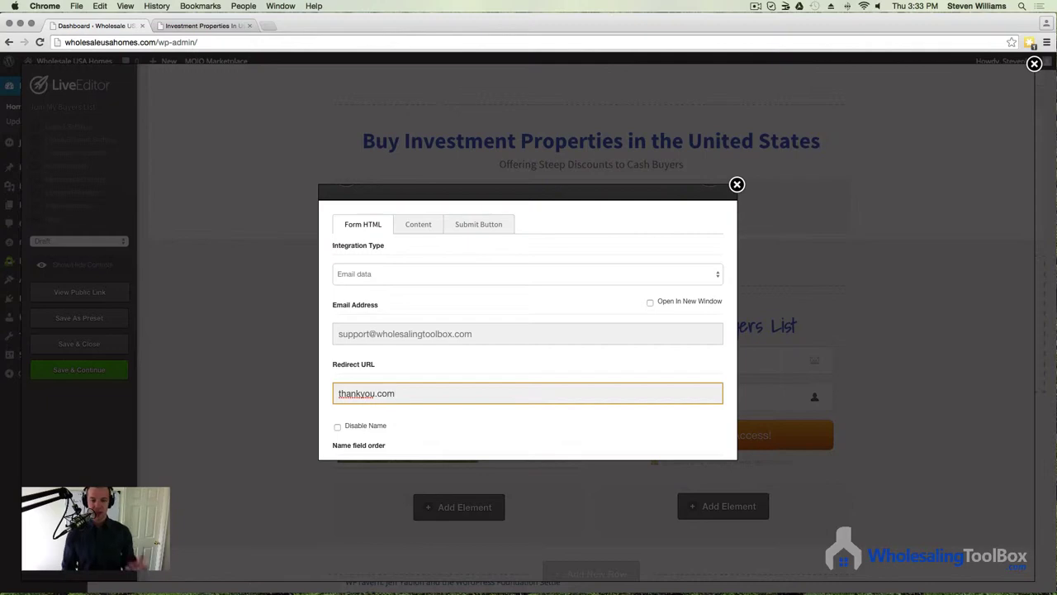
scroll(423, 388, down, 6)
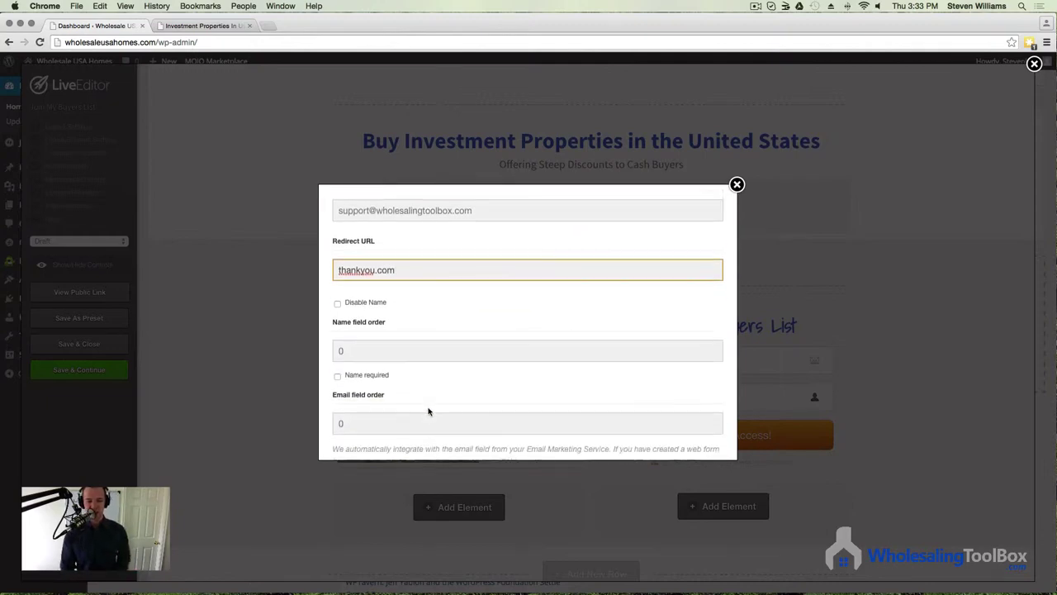
scroll(484, 362, up, 6)
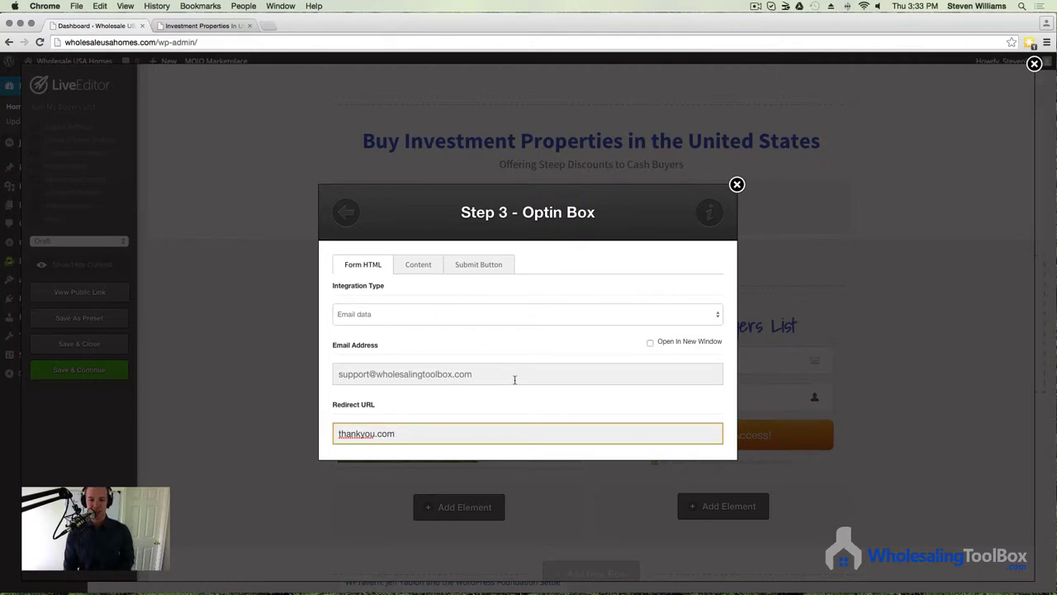
scroll(515, 379, down, 3)
scroll(533, 352, up, 3)
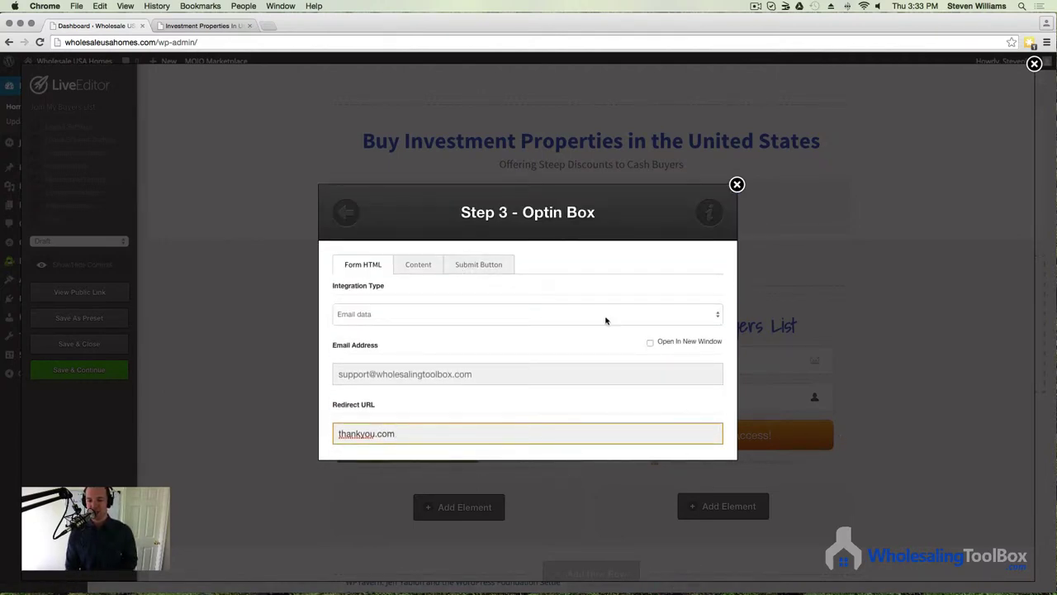
Step: Switch the opt-in form's submit button to a custom button and open its text settings
click(468, 265)
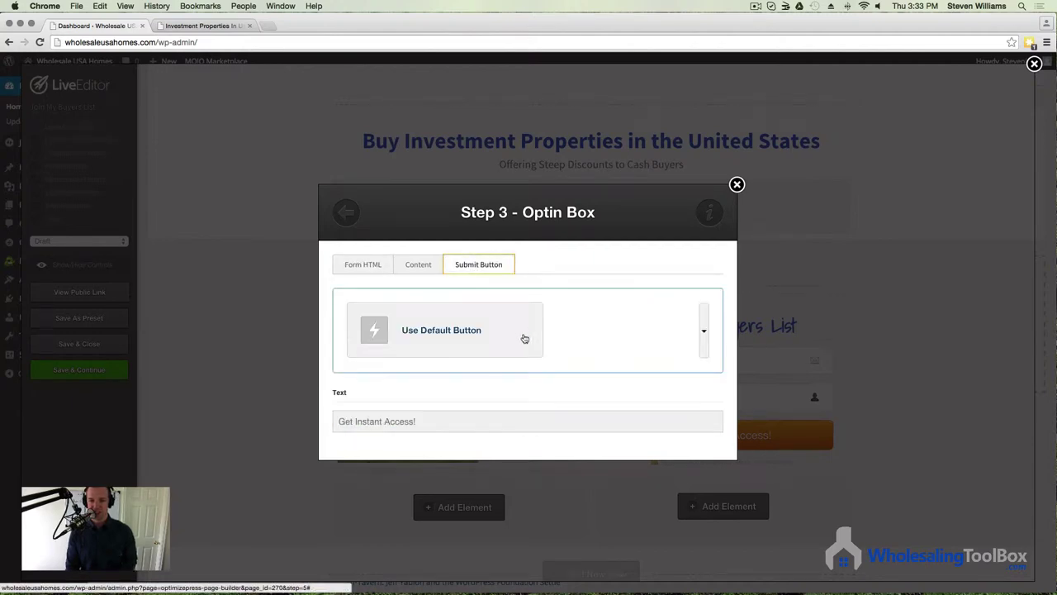
scroll(479, 327, down, 2)
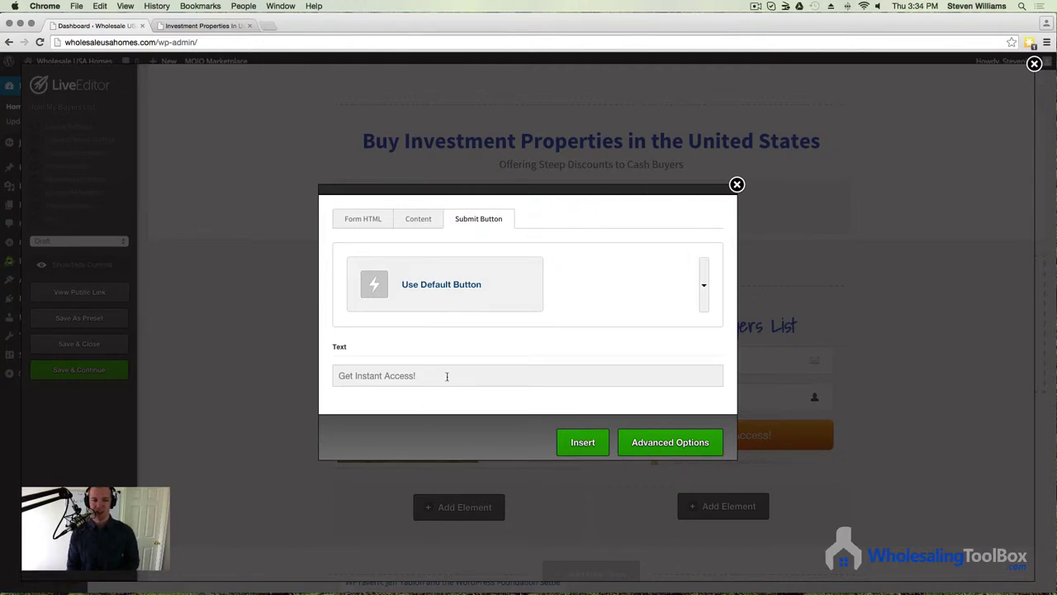
click(538, 298)
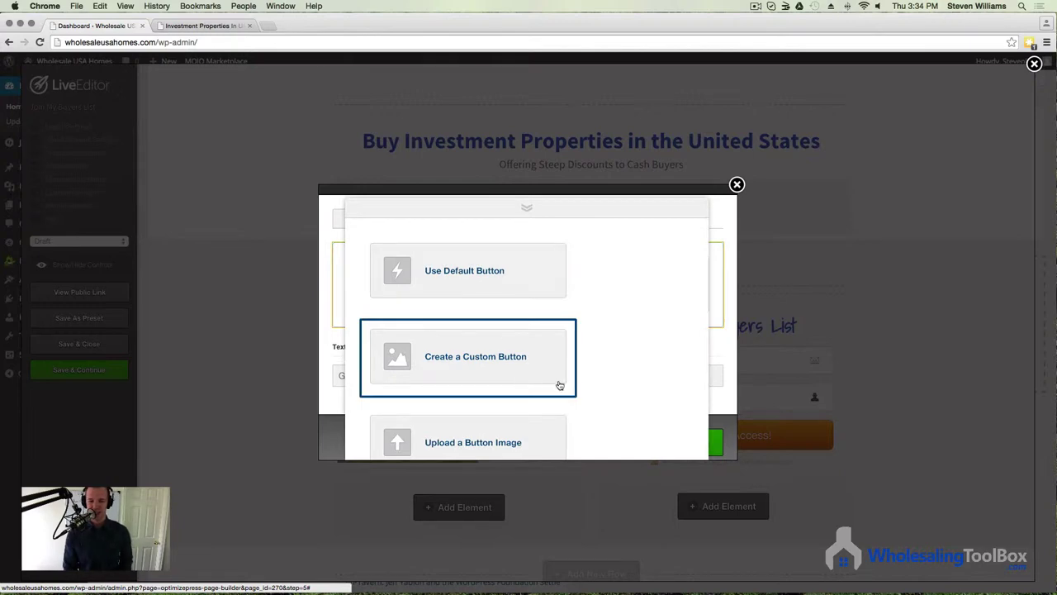
click(472, 366)
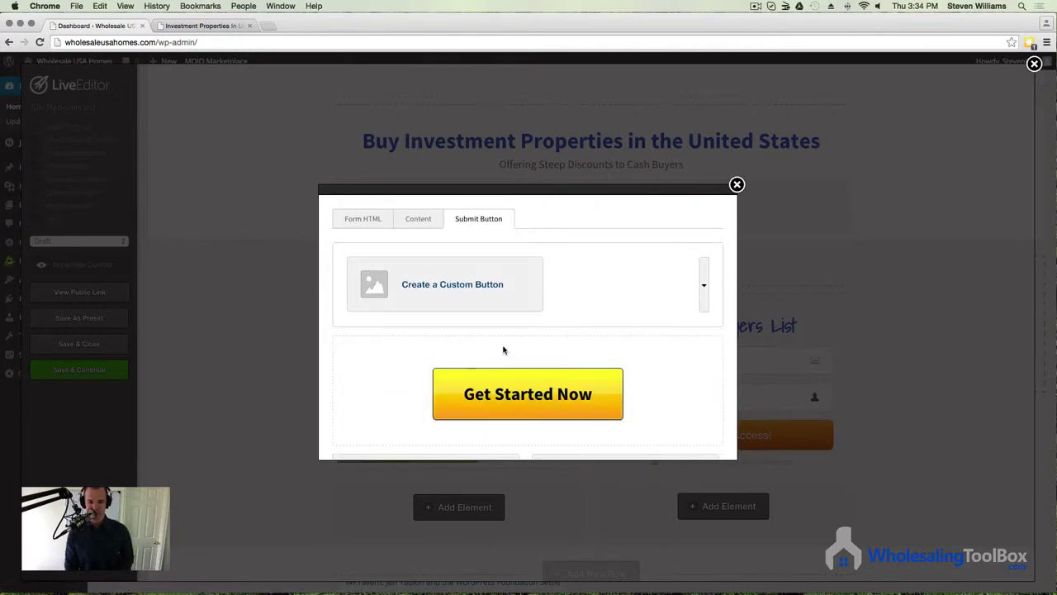
scroll(603, 372, down, 3)
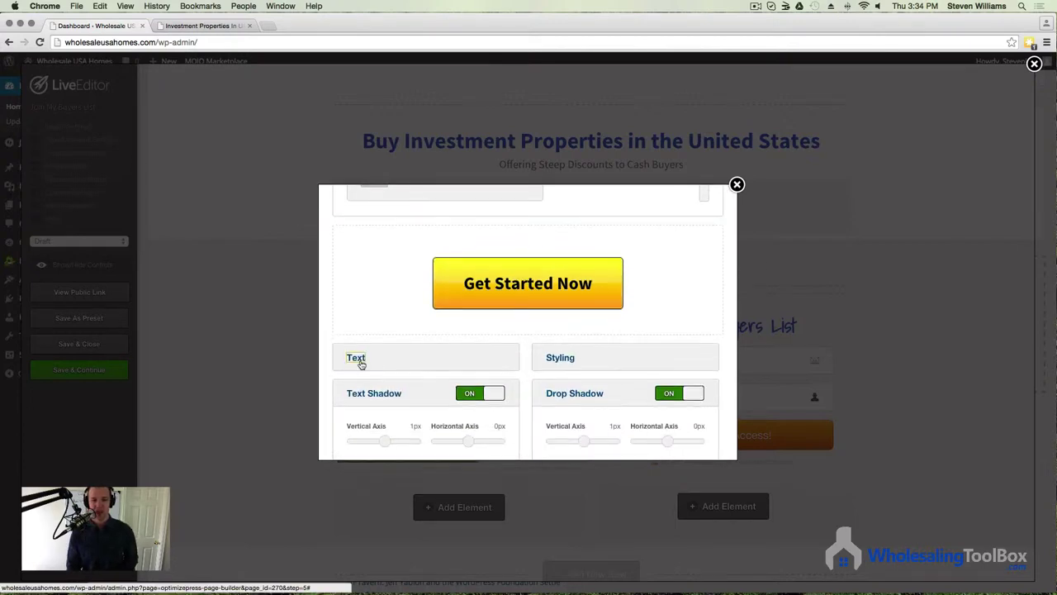
click(360, 361)
Step: Browse the fonts available for the button text and check how the submit button looks on the example site
click(414, 427)
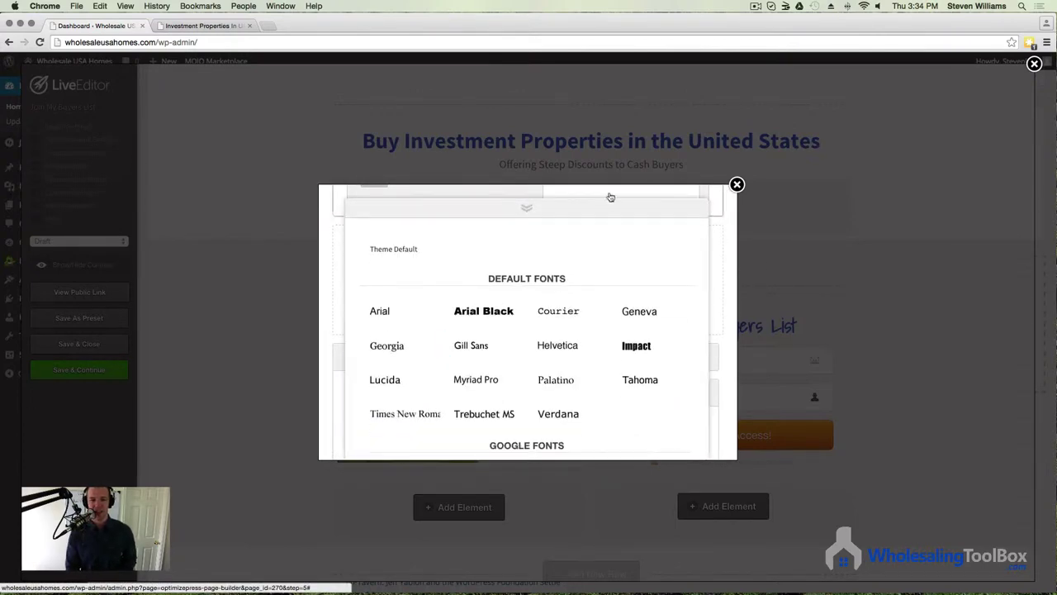
click(227, 27)
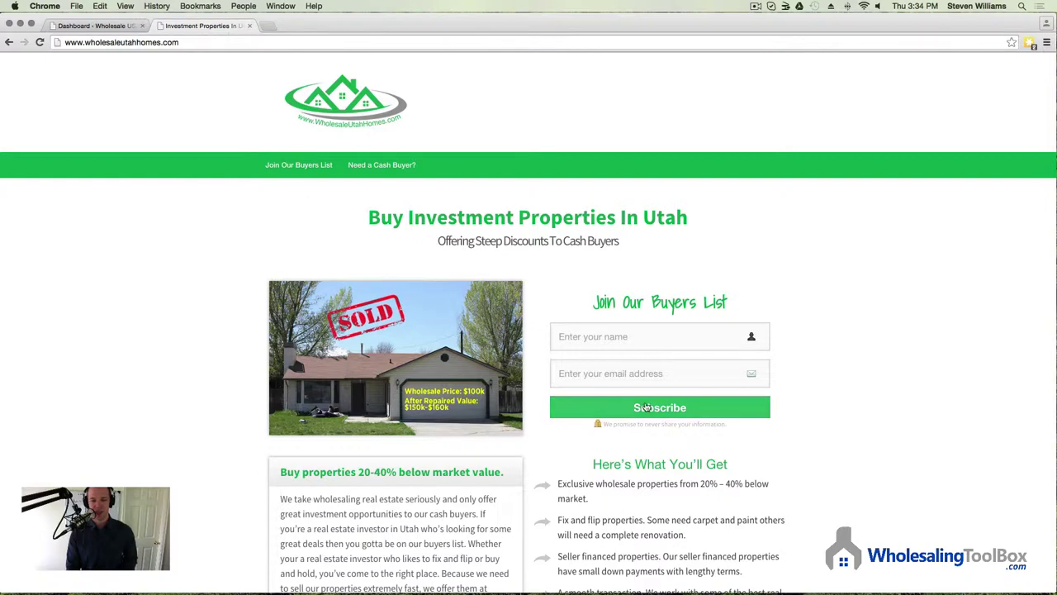
click(99, 32)
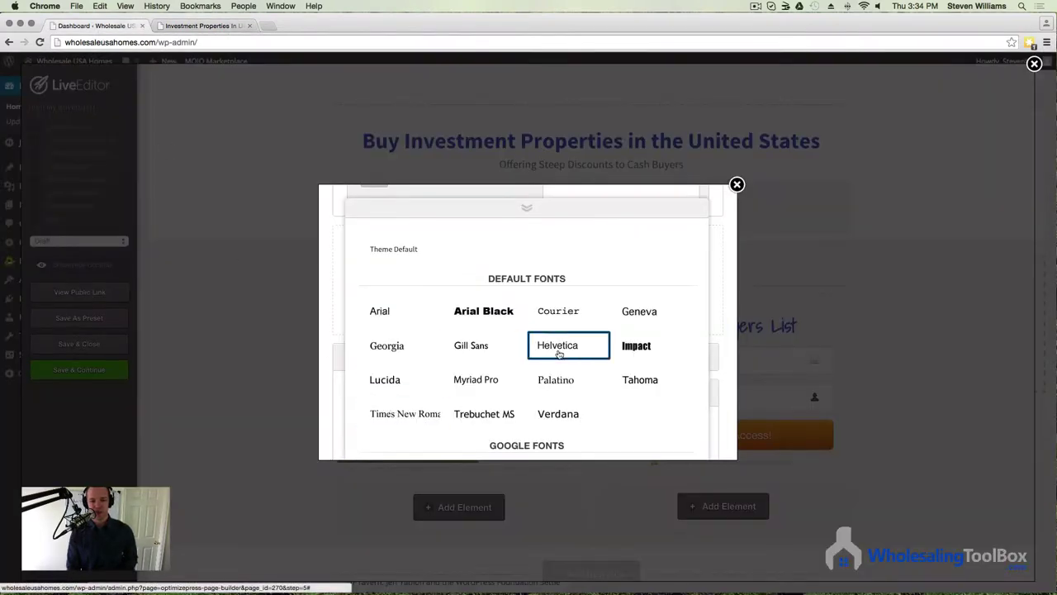
scroll(554, 314, down, 2)
scroll(565, 330, up, 2)
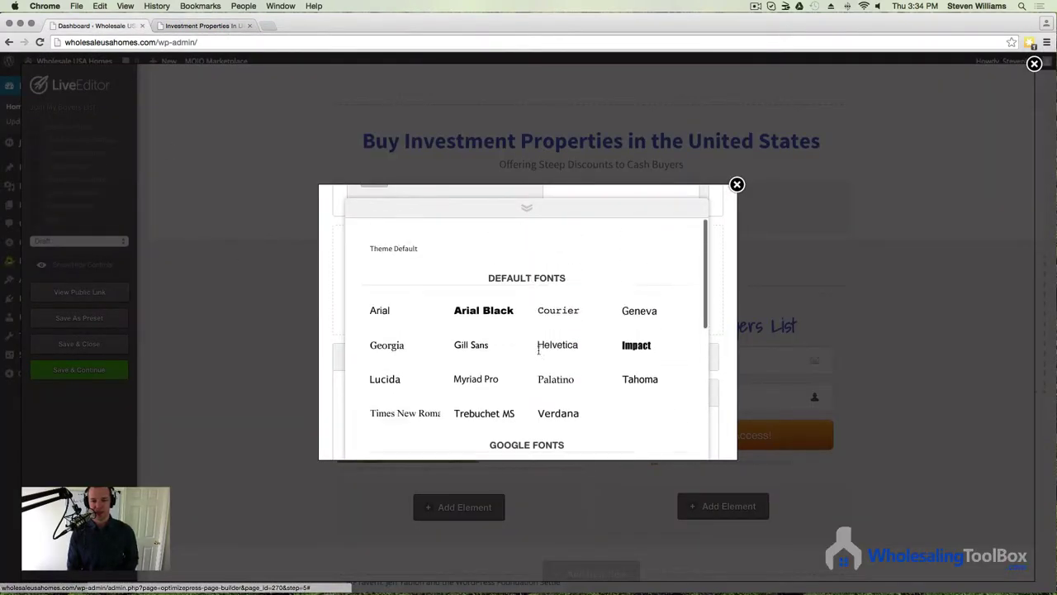
click(528, 208)
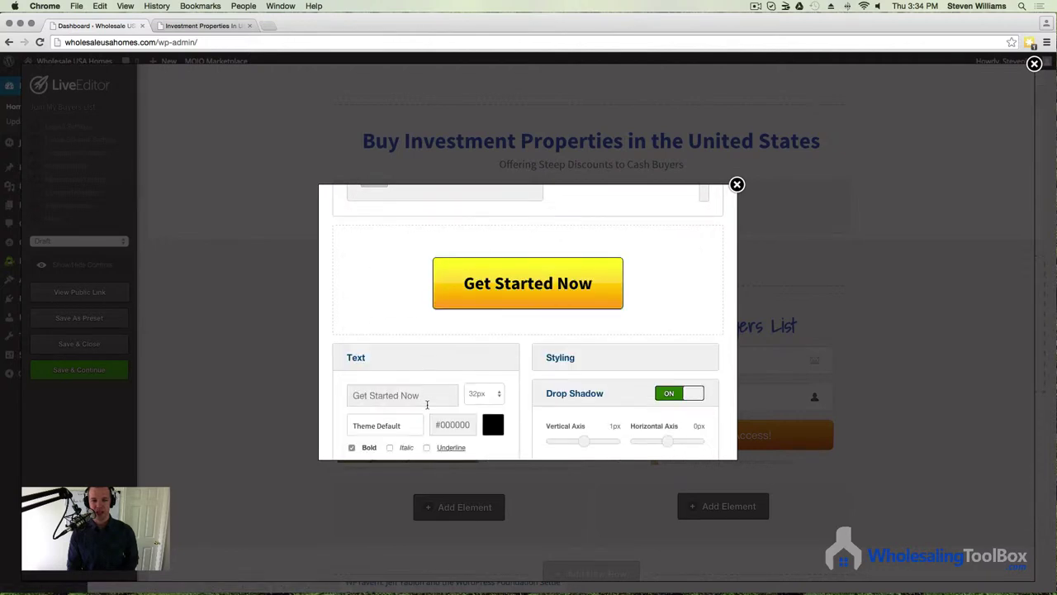
Step: Replace the custom submit button's text with "Subscribe!"
scroll(428, 405, down, 2)
scroll(427, 405, down, 2)
scroll(432, 408, up, 1)
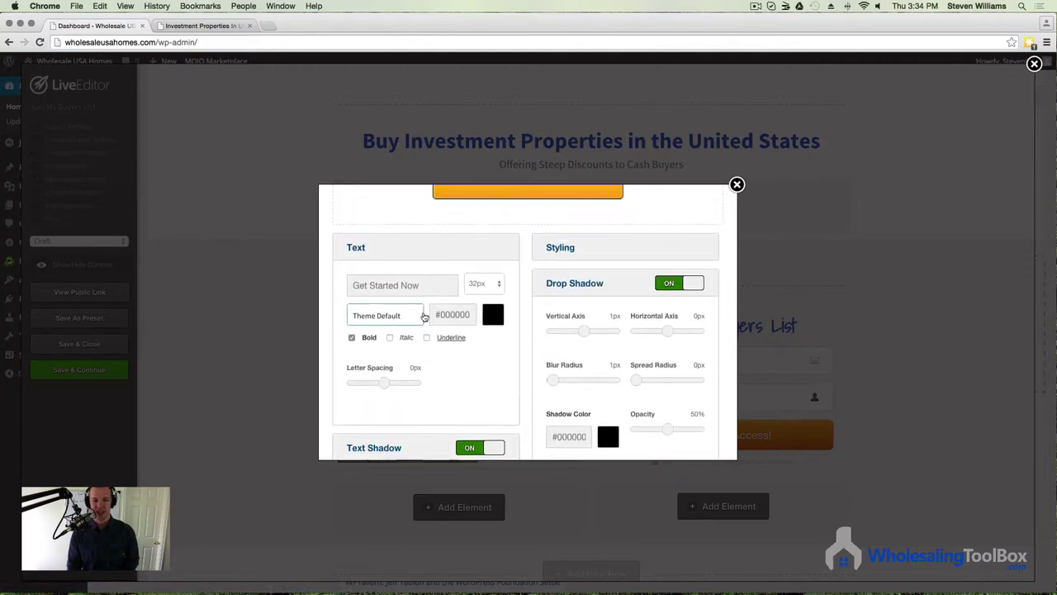
drag(423, 285, 341, 283)
text(Subscribe!)
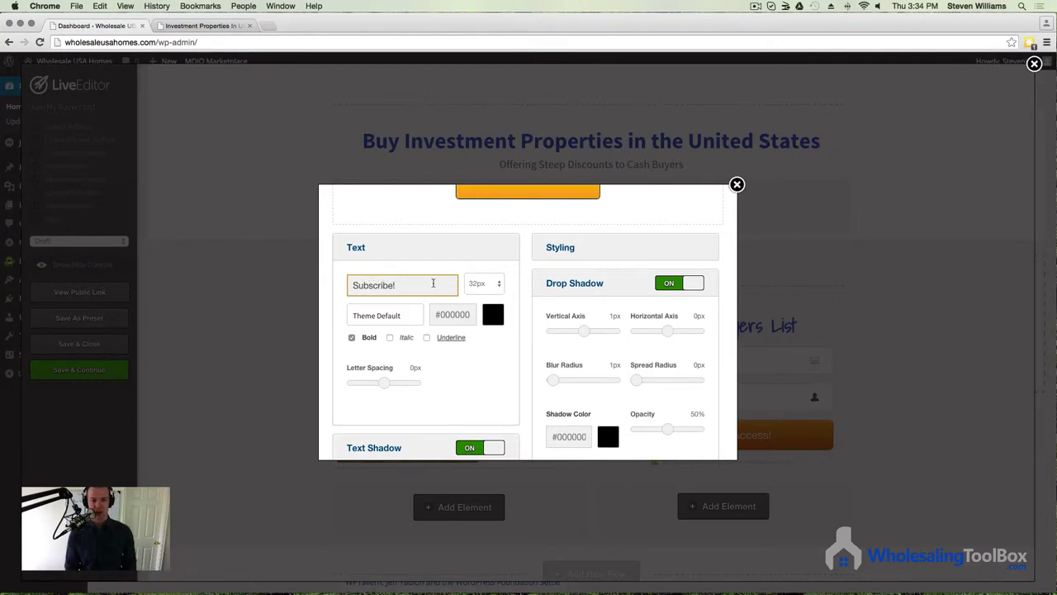
scroll(432, 285, up, 2)
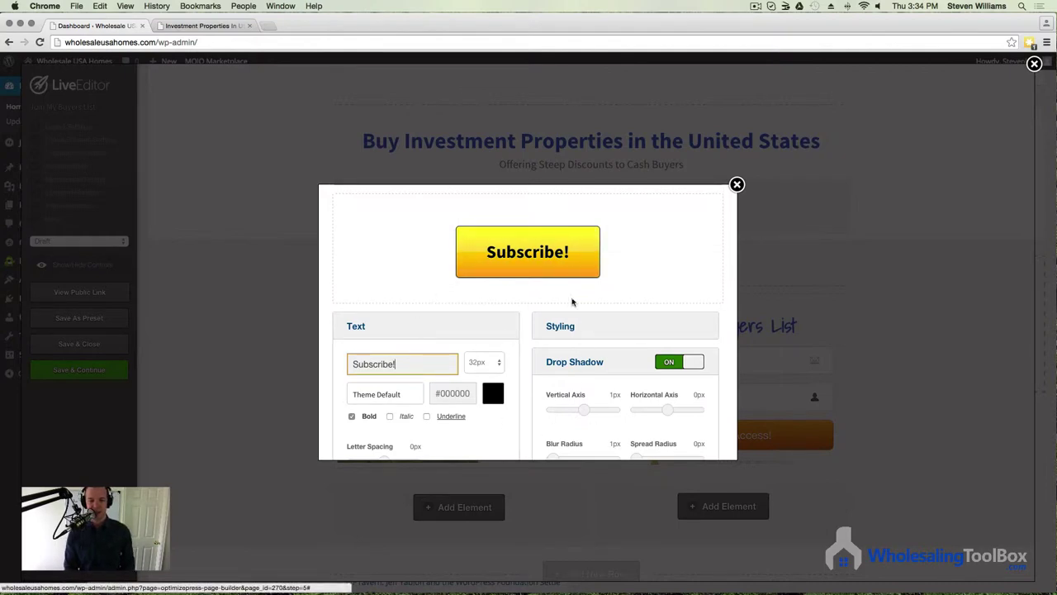
Step: Set the submit button's text color to white (#ffffff)
click(493, 394)
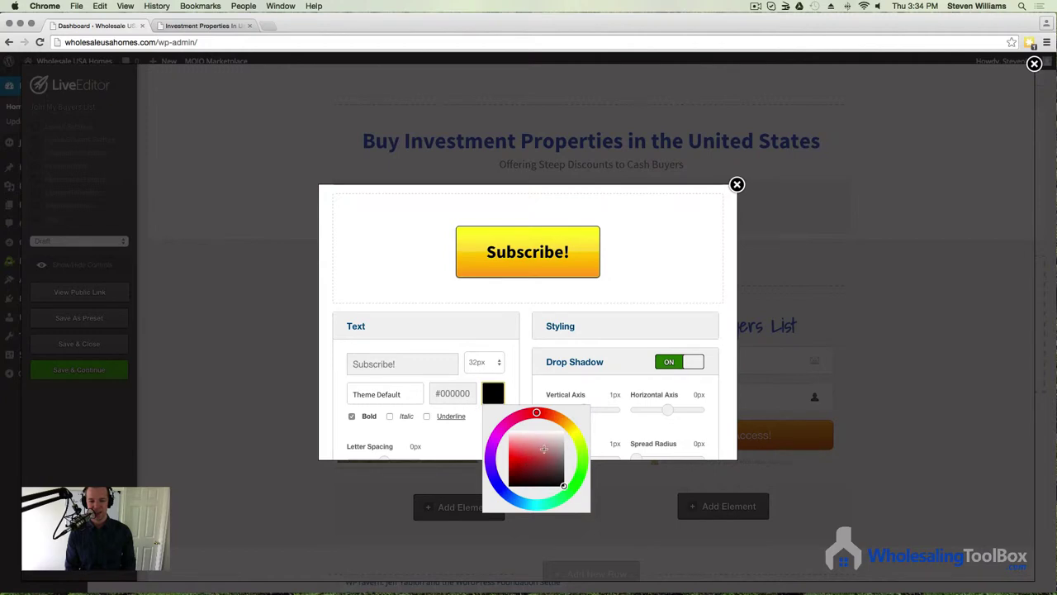
drag(543, 448, 519, 372)
click(527, 341)
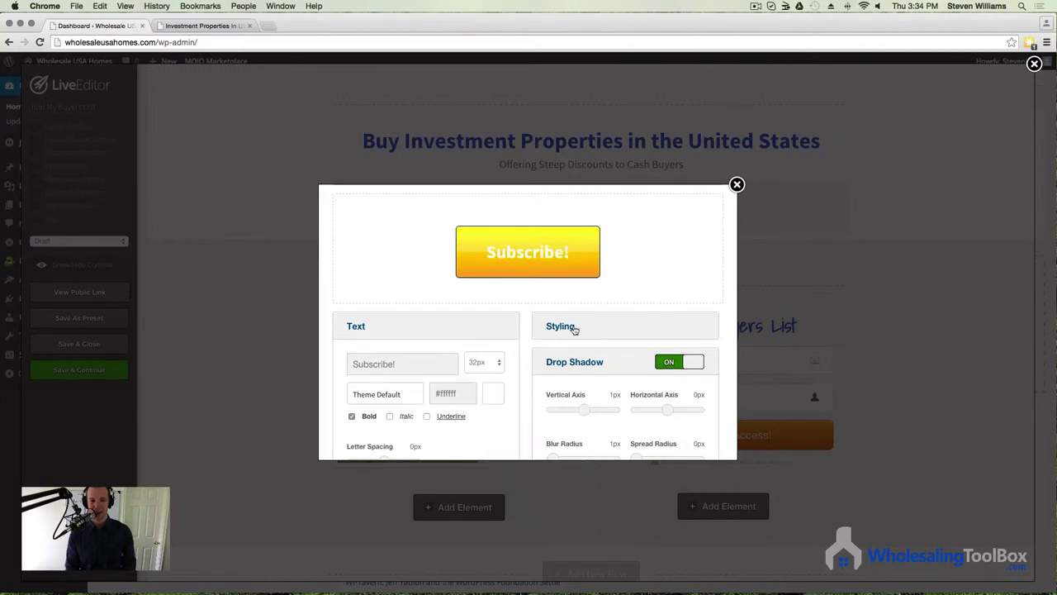
Step: Open the submit button's styling settings and set its border color to white (#ffffff)
click(558, 331)
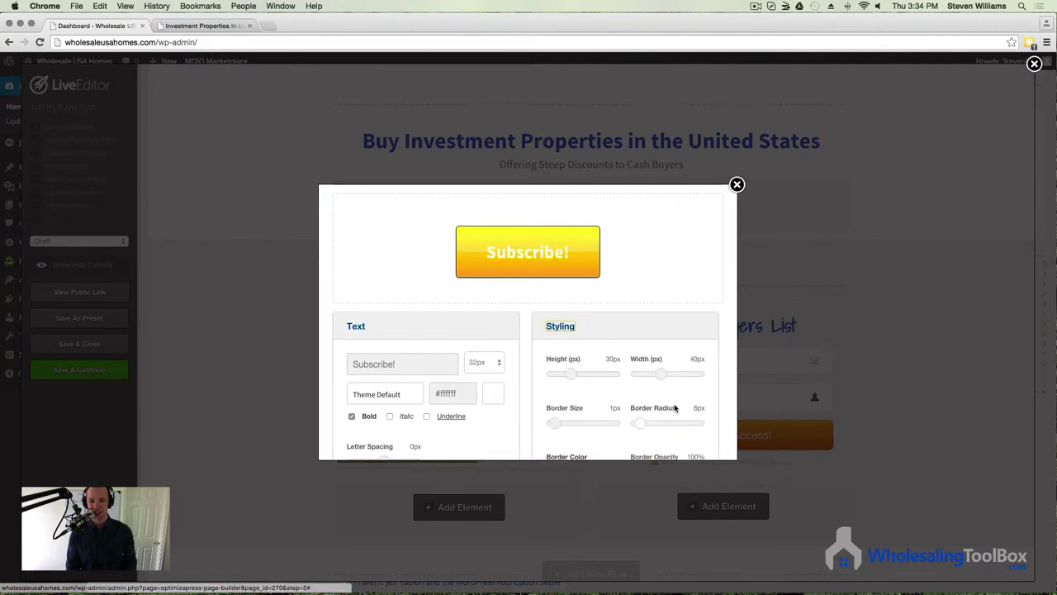
scroll(675, 406, down, 3)
scroll(605, 411, up, 2)
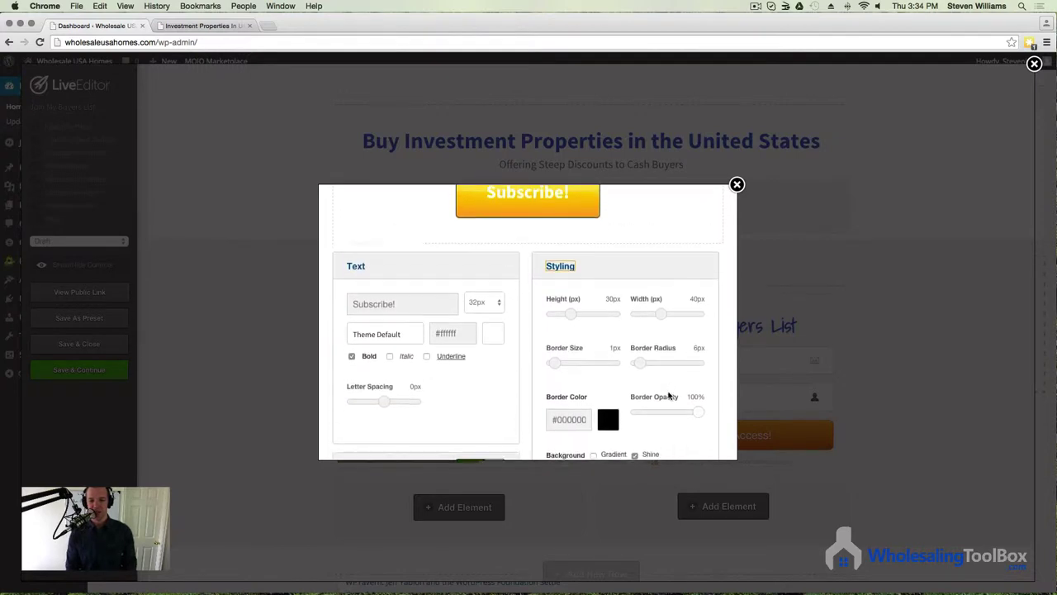
click(606, 425)
drag(621, 446, 667, 421)
click(596, 398)
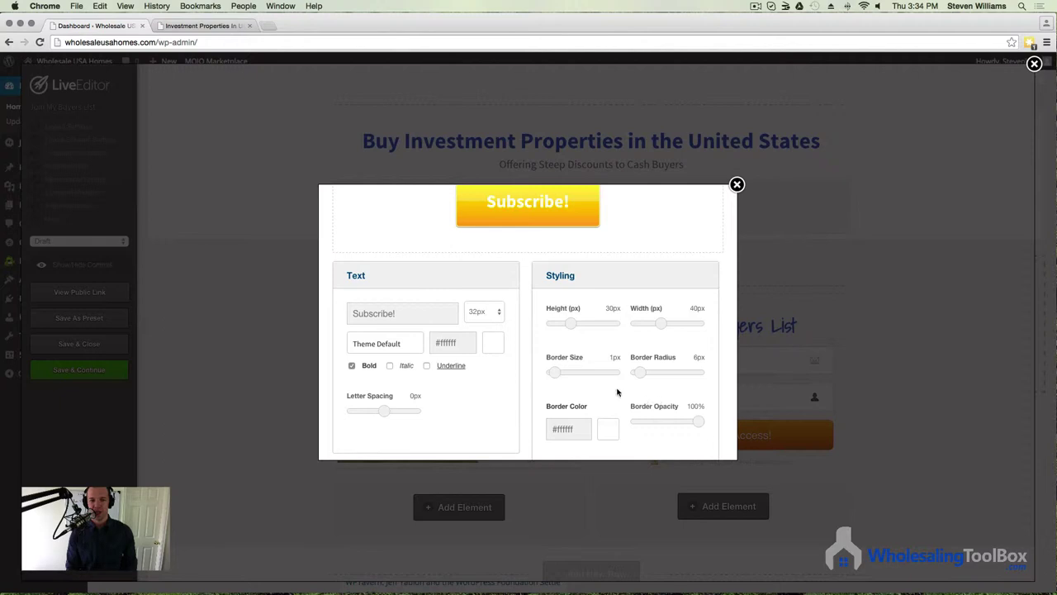
Step: Set the submit button's first background color to blue, #000cff
scroll(617, 392, down, 3)
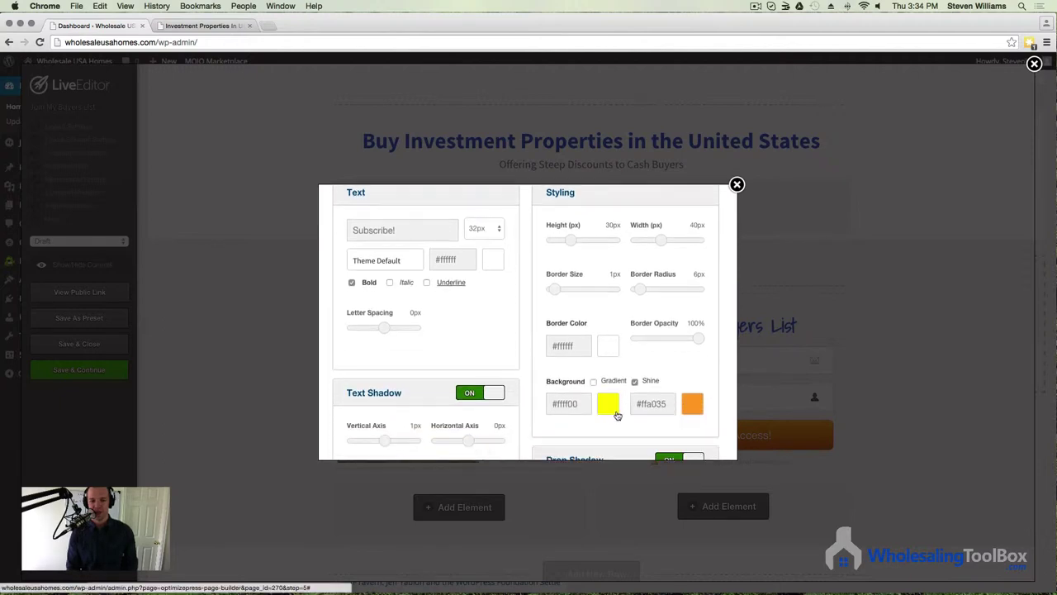
click(608, 405)
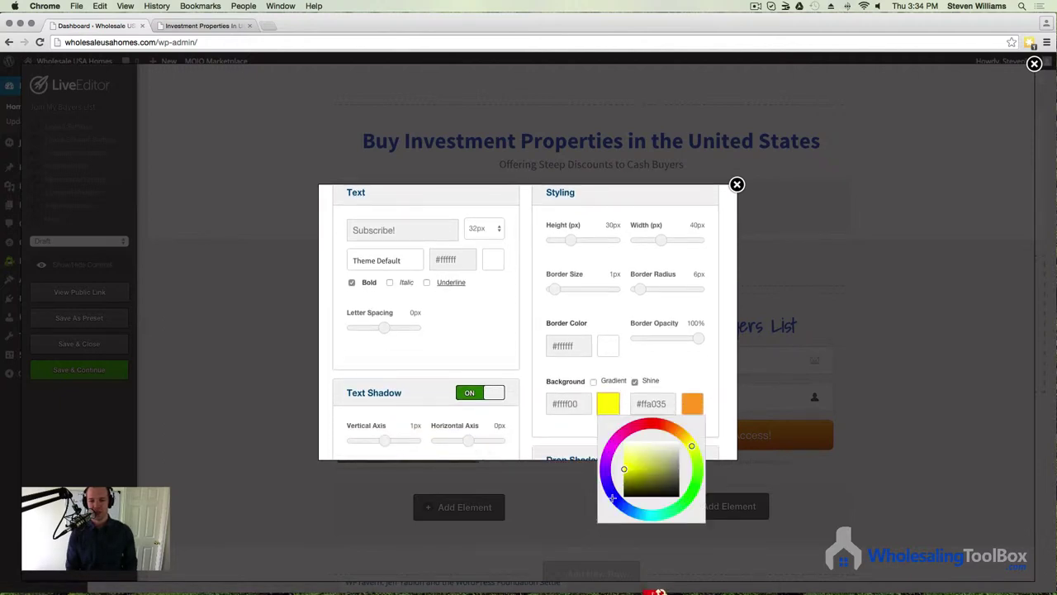
click(613, 496)
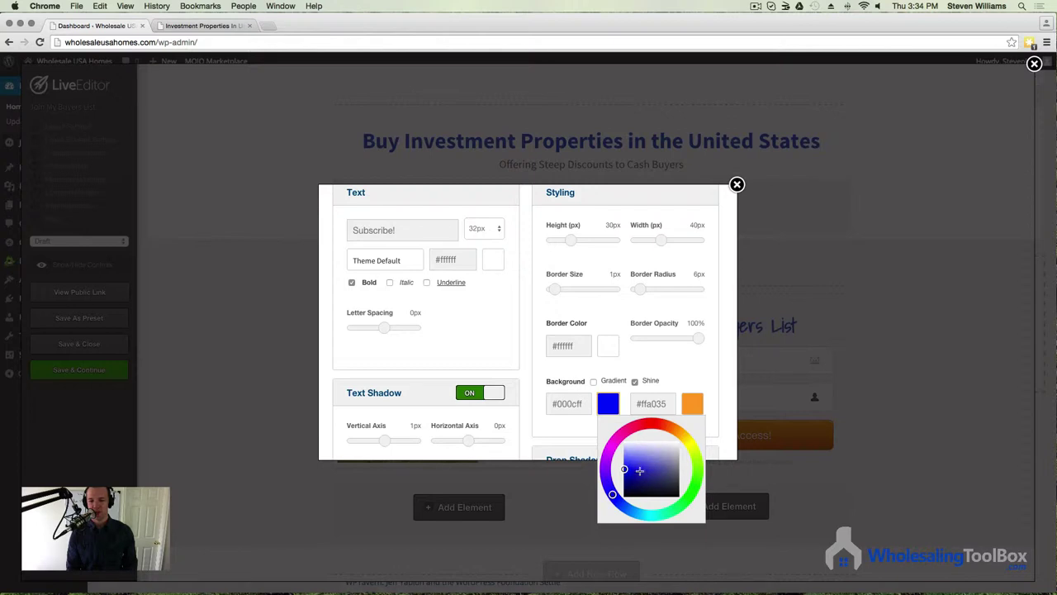
Step: Try the lighter blue #355aff as the submit button's second background color
click(691, 400)
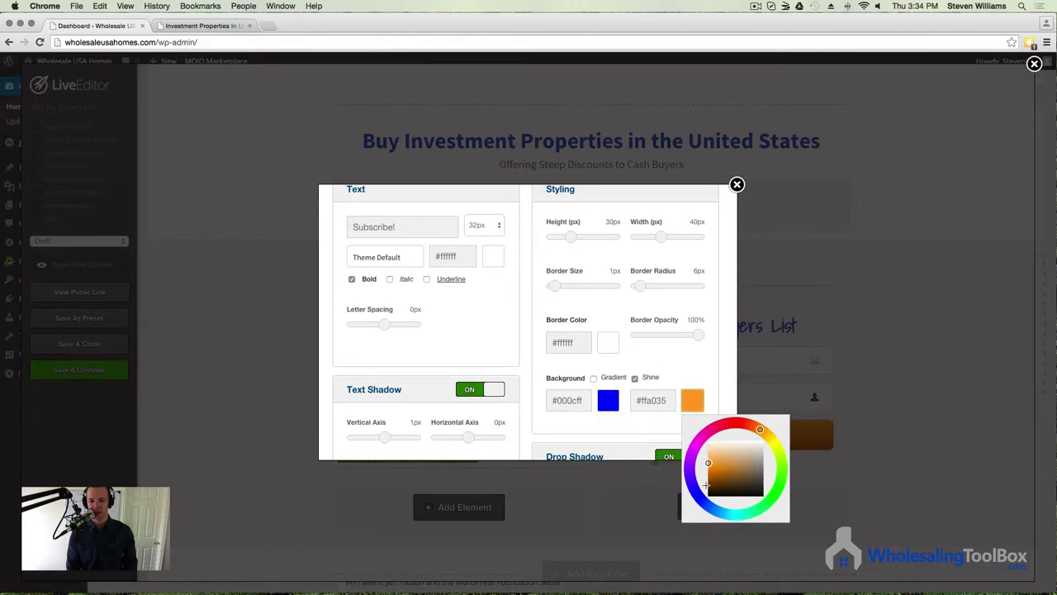
click(699, 495)
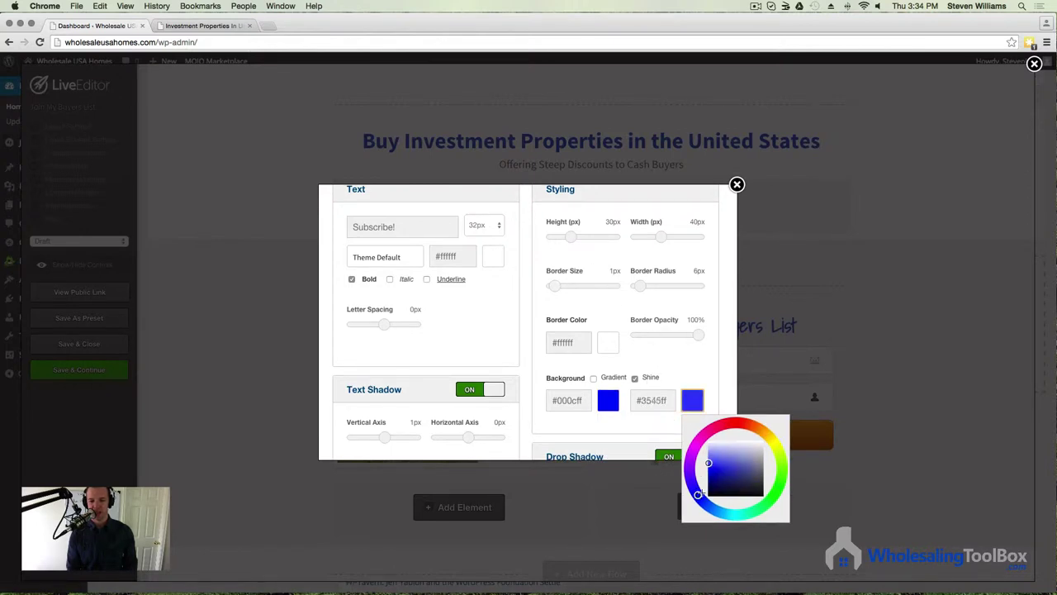
drag(698, 493, 702, 499)
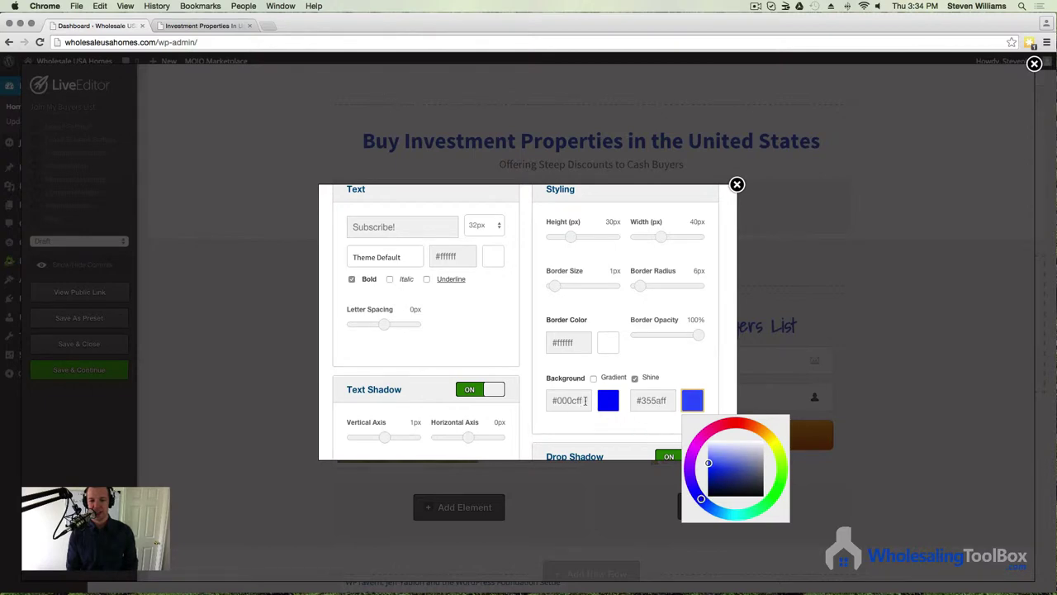
Step: Copy the first background color's code, #000cff, into the submit button's second background color
click(586, 401)
key(super+c)
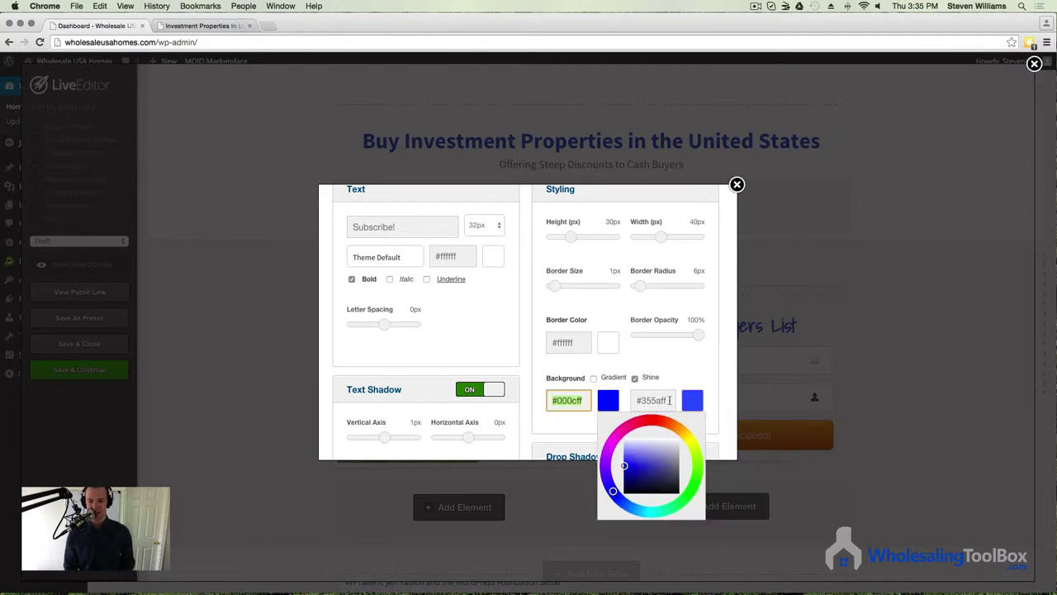
click(669, 399)
key(super+v)
click(667, 351)
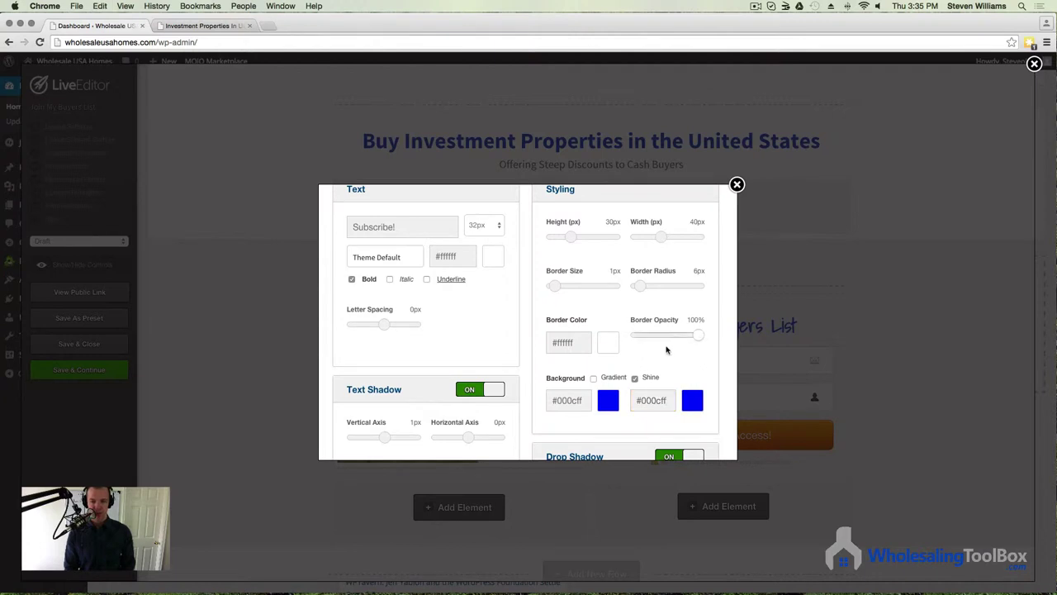
scroll(652, 352, up, 3)
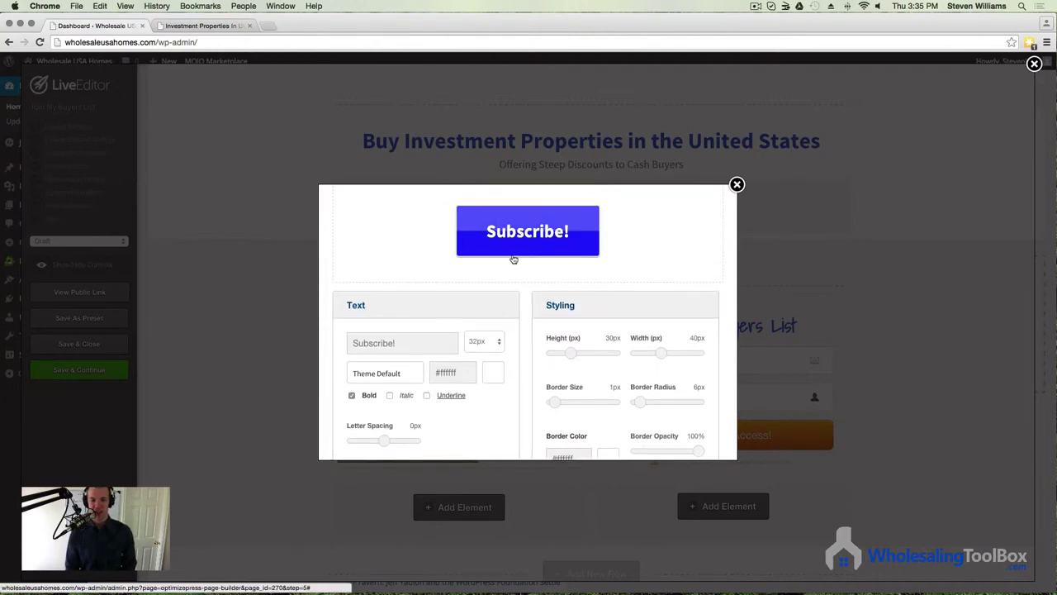
Step: Reduce the submit button's height to 11px and widen it to 100%
scroll(578, 314, down, 3)
scroll(597, 326, up, 2)
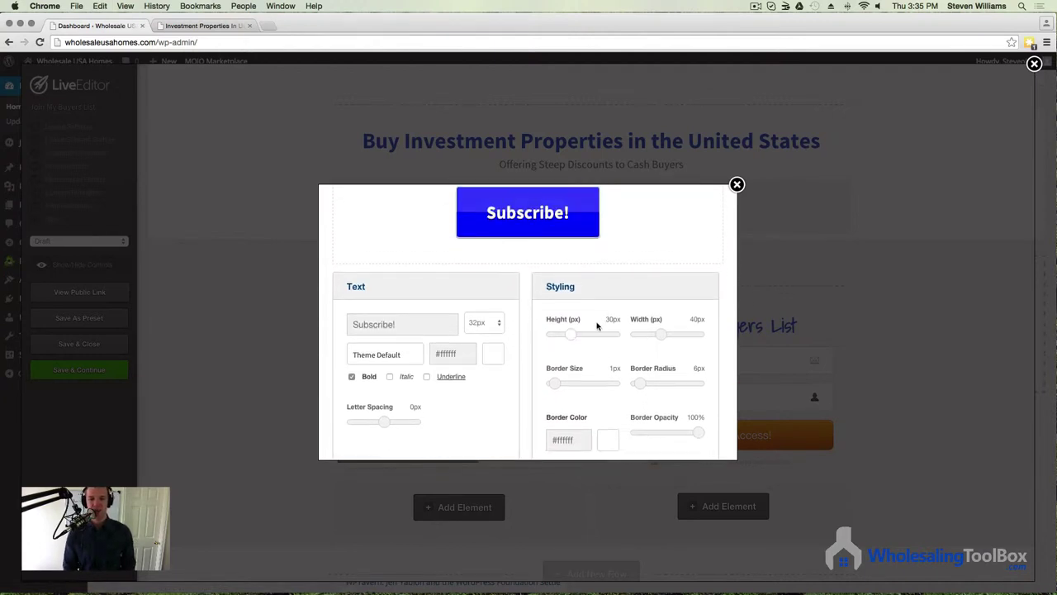
scroll(588, 334, up, 1)
drag(568, 351, 549, 355)
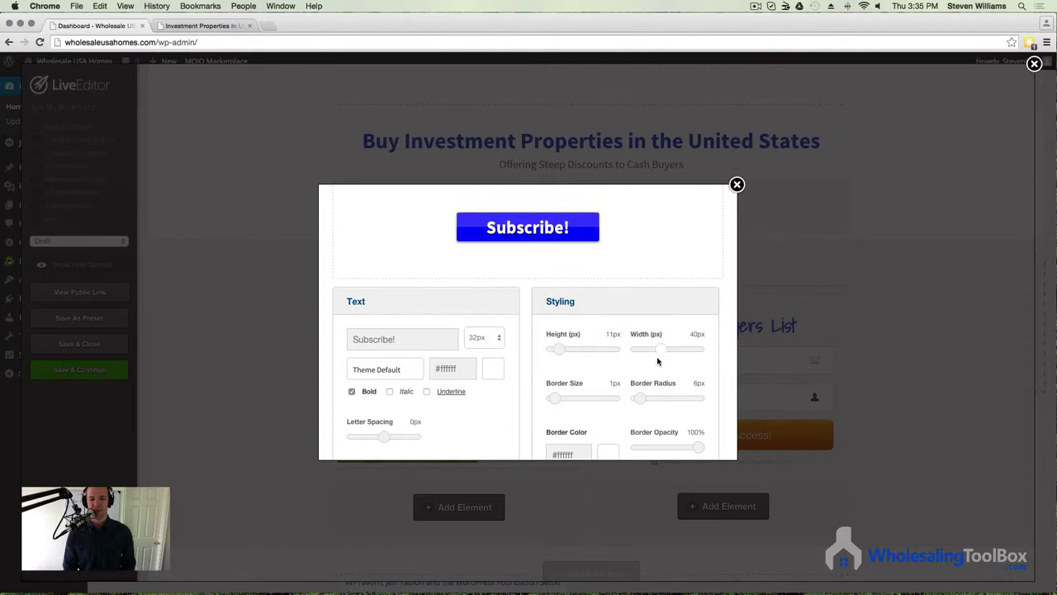
drag(686, 353, 718, 348)
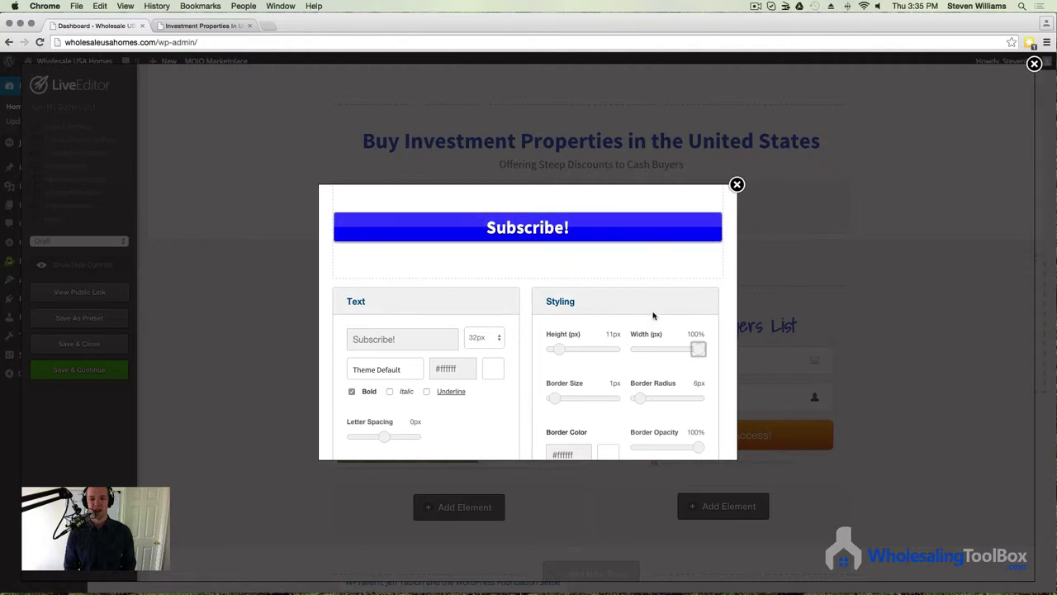
scroll(653, 316, down, 5)
scroll(656, 314, up, 8)
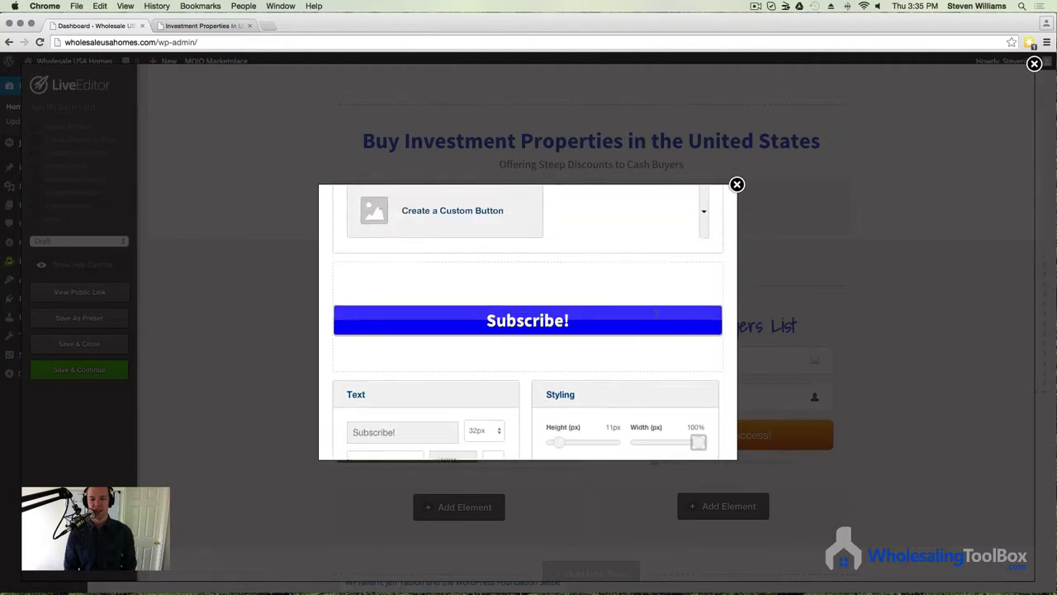
scroll(413, 444, up, 3)
scroll(519, 396, down, 2)
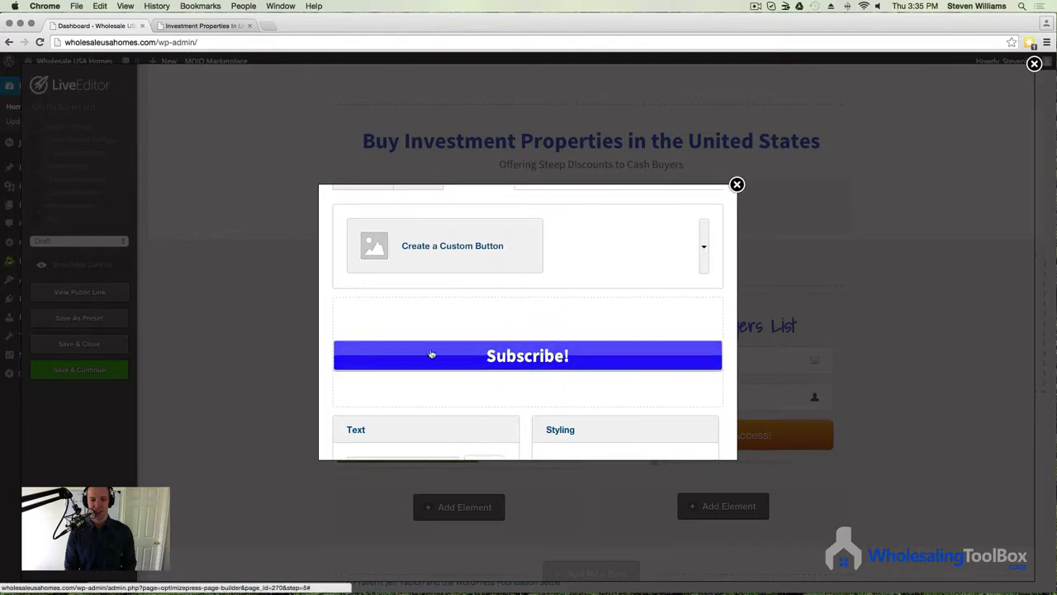
Step: Turn off the submit button's drop shadow, text shadow, inner shadow and background shine
scroll(495, 363, down, 7)
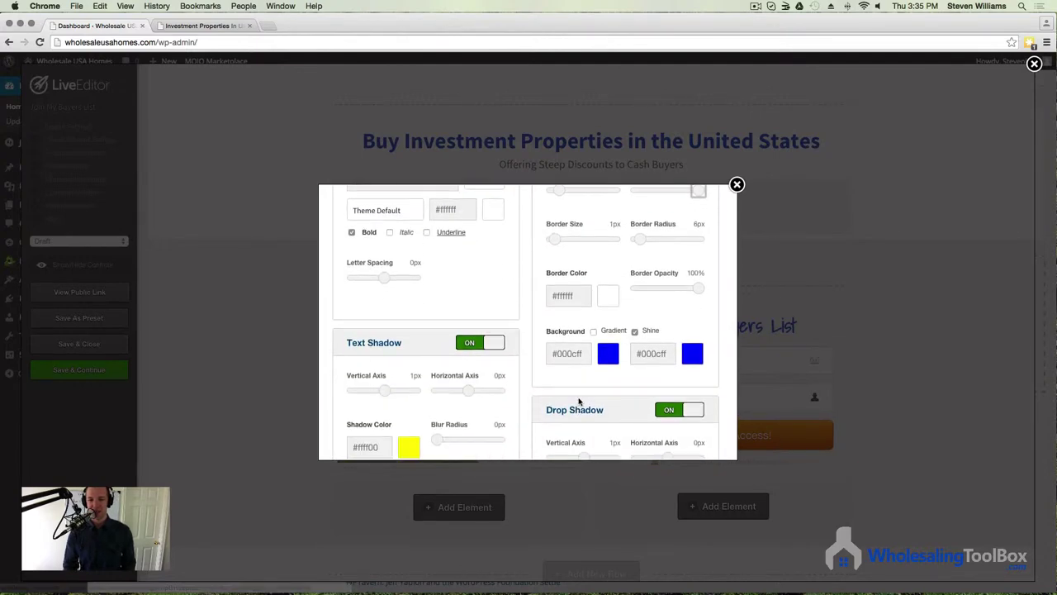
scroll(579, 401, down, 2)
click(665, 364)
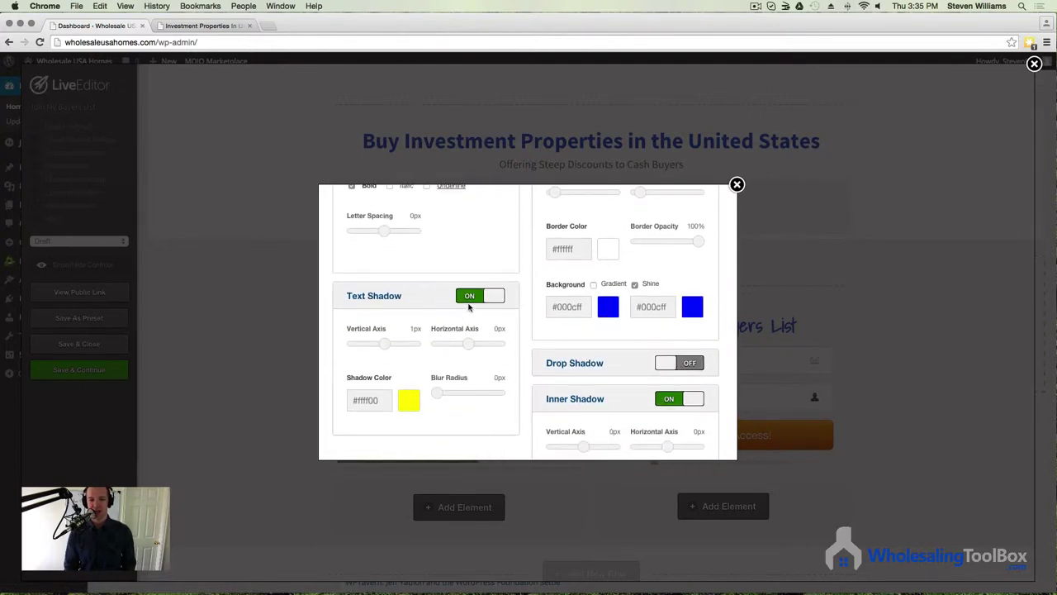
click(478, 299)
scroll(718, 316, down, 2)
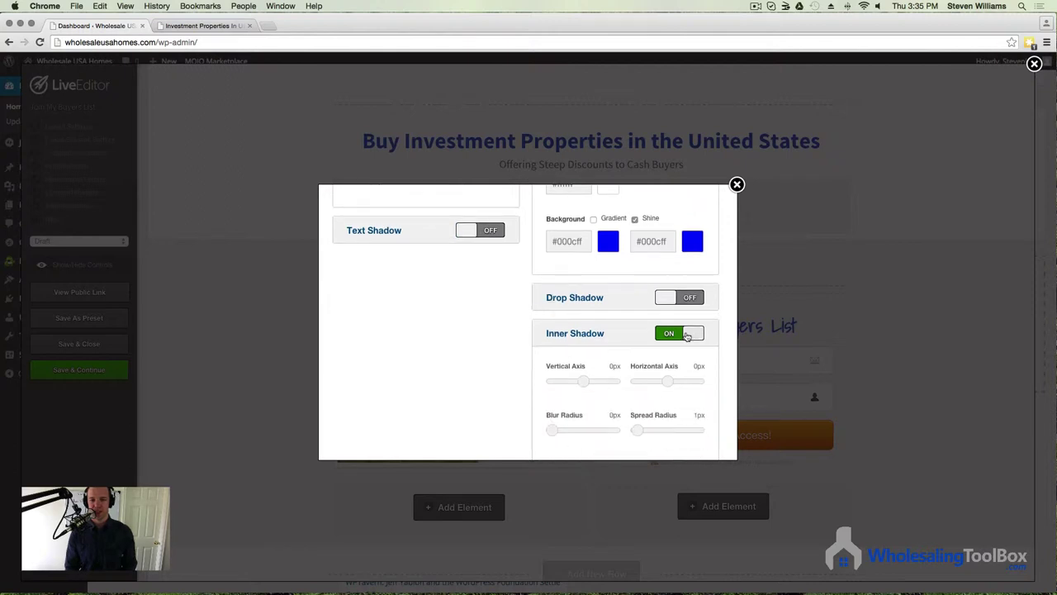
click(686, 335)
scroll(637, 309, up, 2)
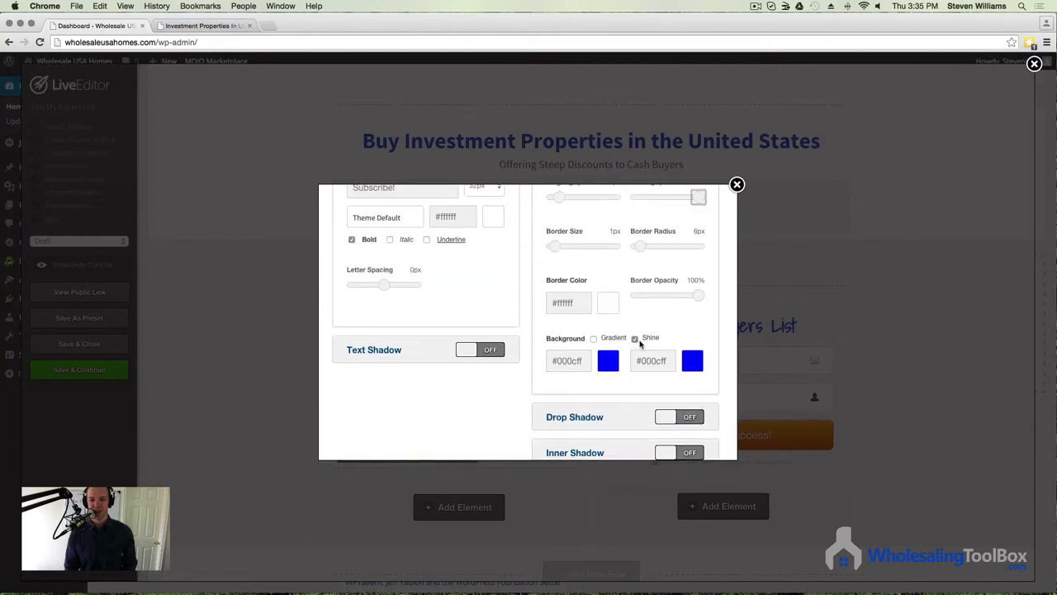
scroll(623, 262, up, 5)
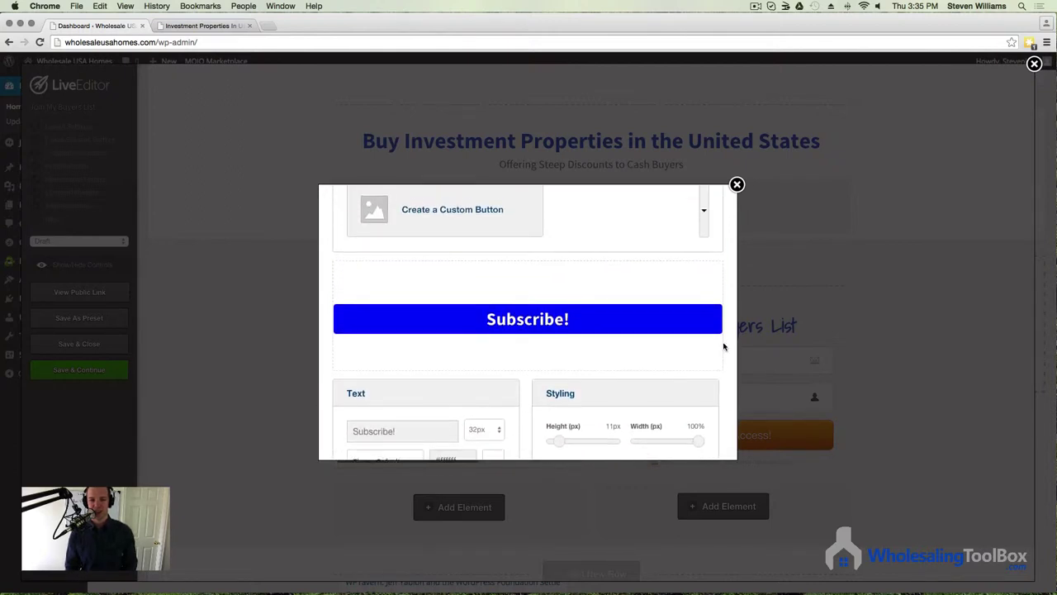
Step: Review the restyled button's preview and insert the updated opt-in box into the page
scroll(578, 388, down, 3)
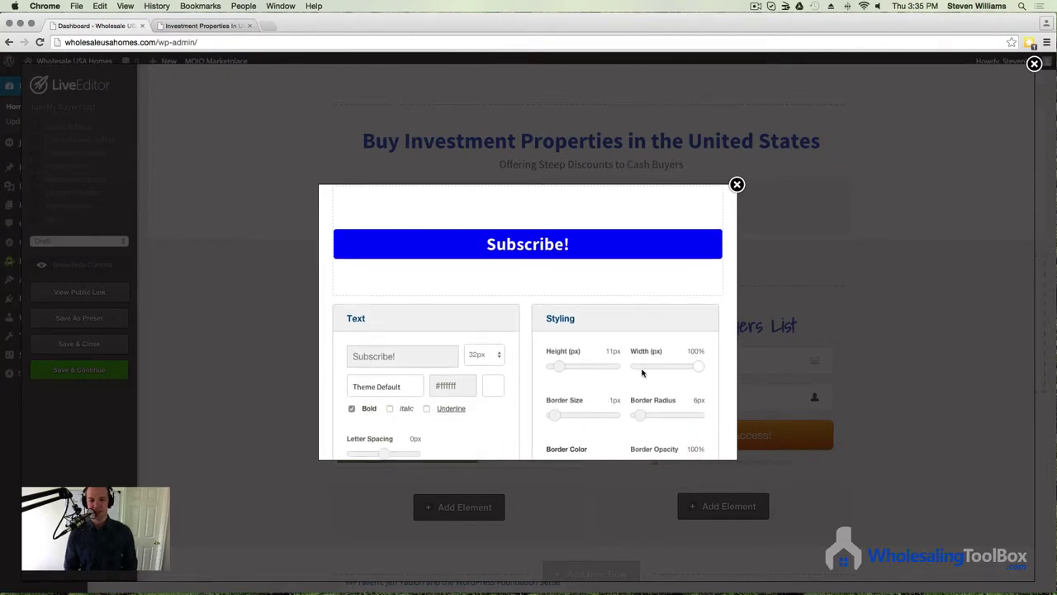
scroll(560, 358, up, 1)
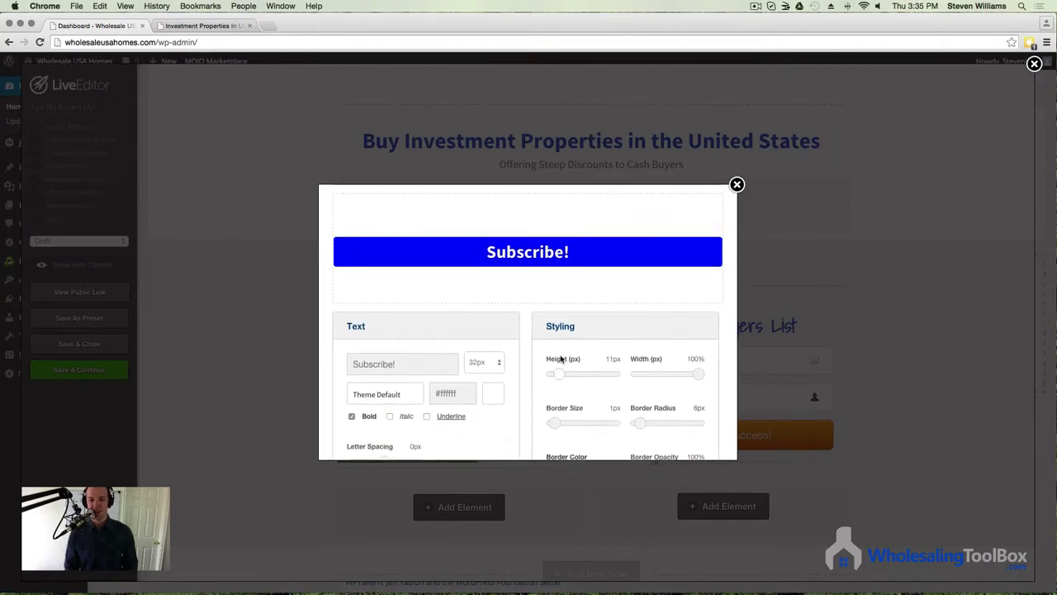
scroll(564, 371, down, 1)
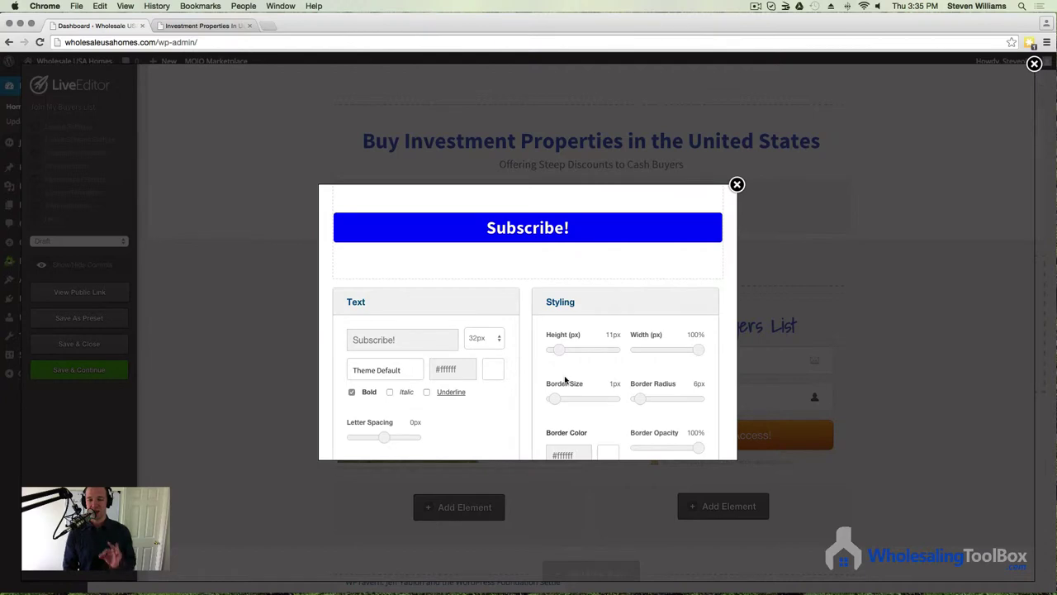
scroll(566, 379, down, 8)
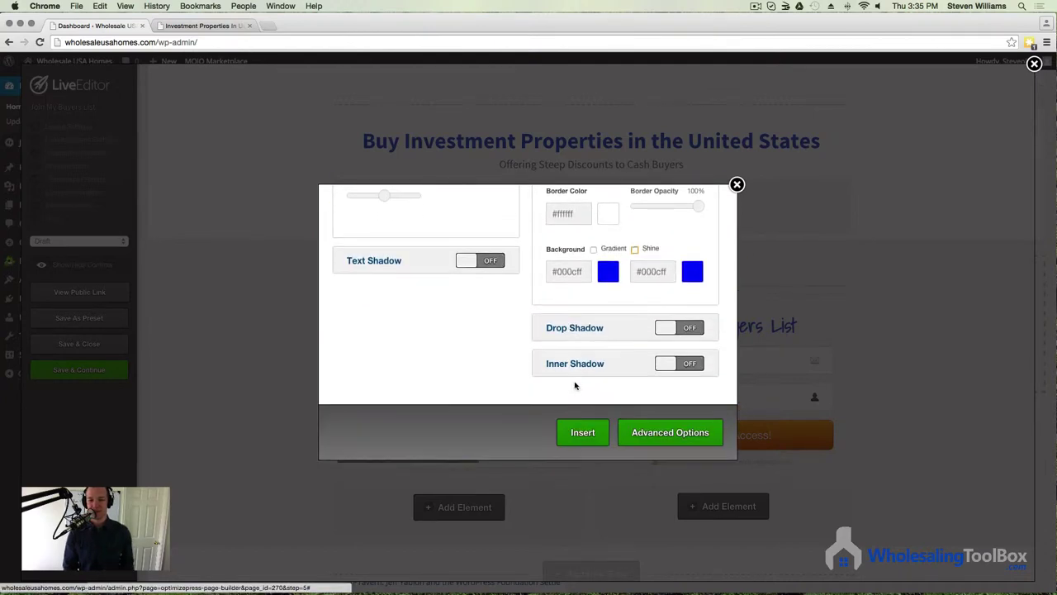
click(584, 432)
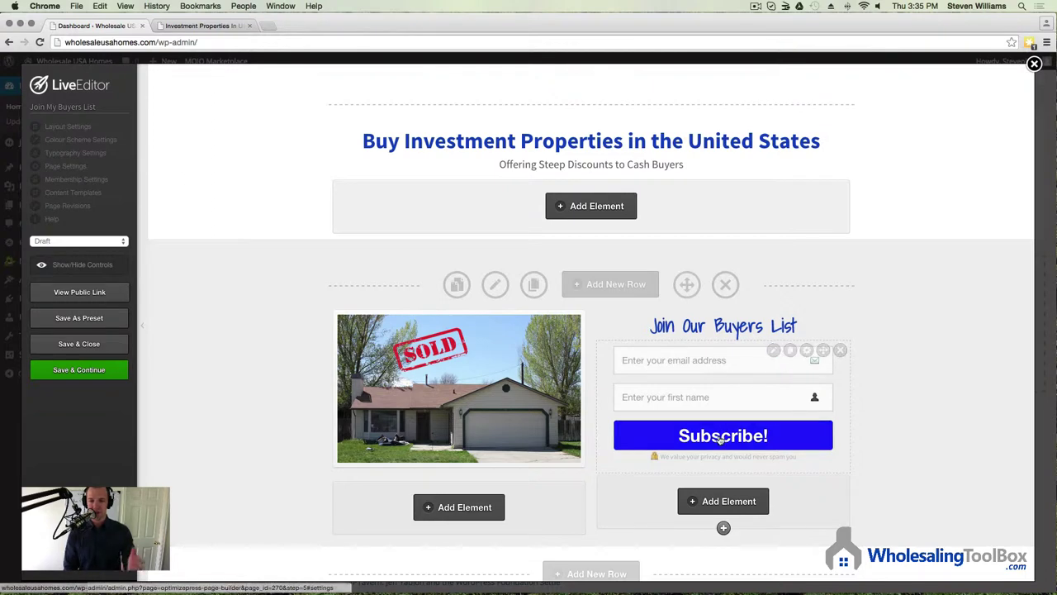
Step: Reopen the opt-in box for editing and review its form integration, content text and advanced styling options
click(772, 351)
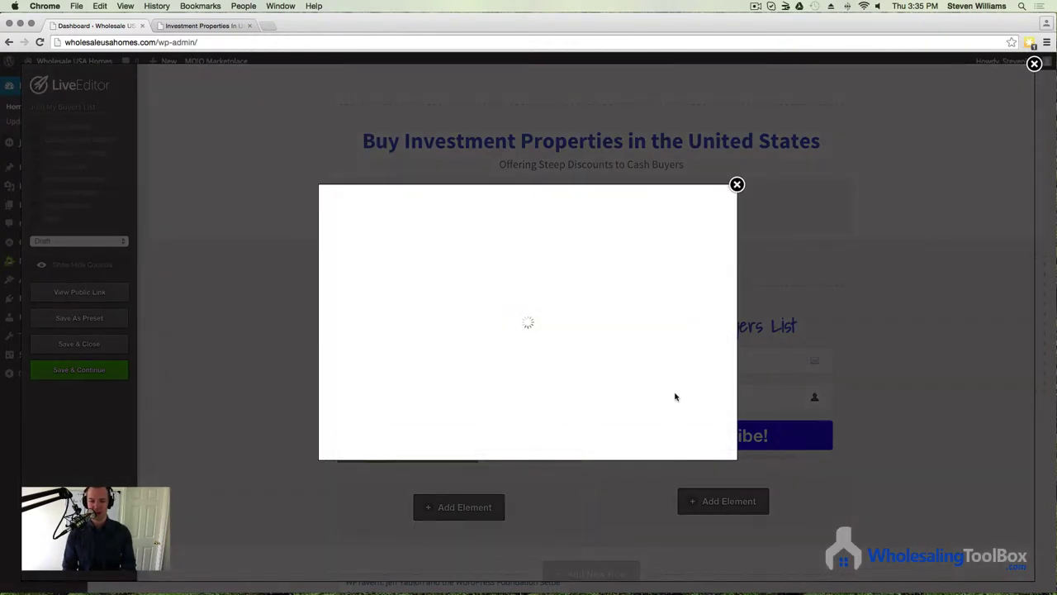
scroll(458, 330, down, 2)
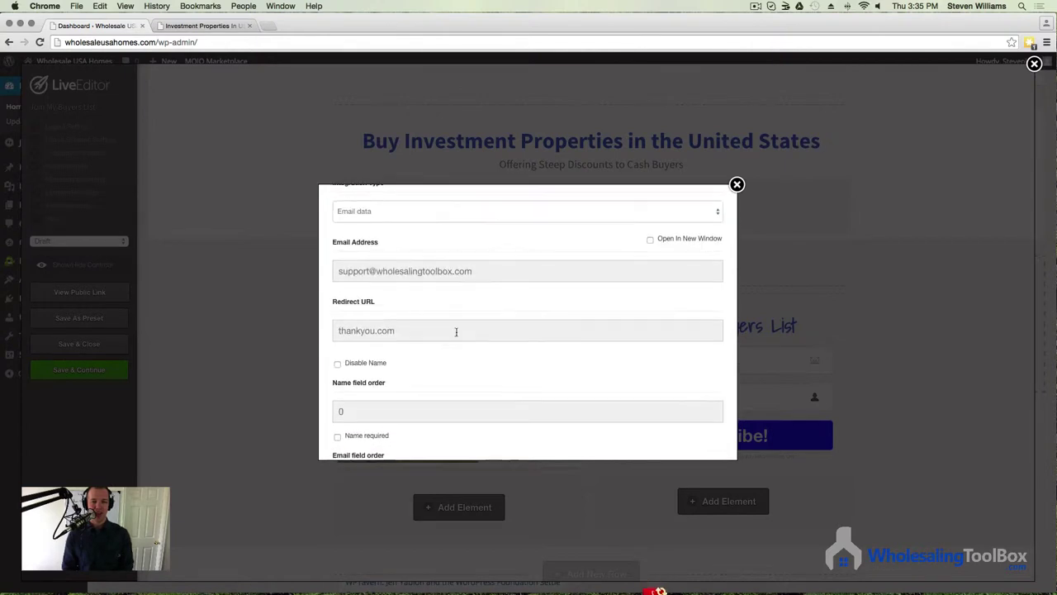
scroll(446, 306, up, 2)
click(417, 264)
scroll(486, 404, down, 3)
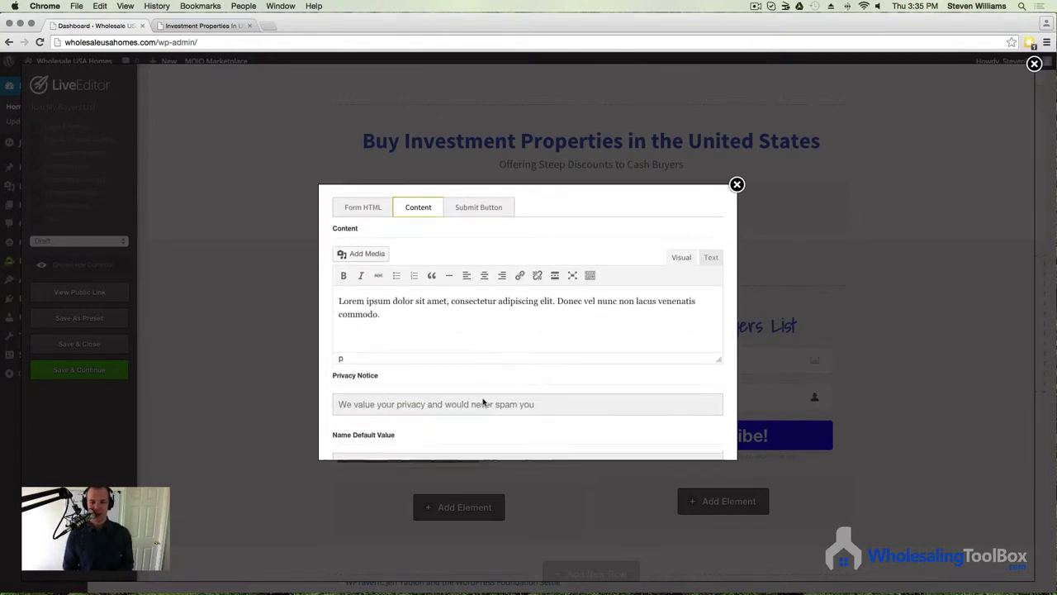
scroll(485, 403, up, 2)
scroll(486, 402, down, 5)
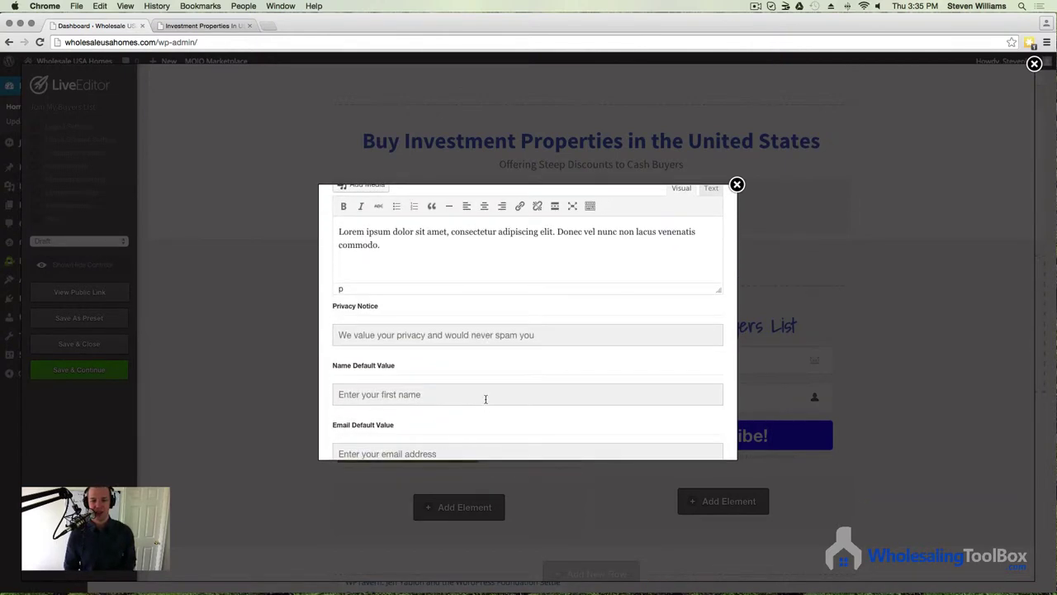
scroll(486, 402, up, 3)
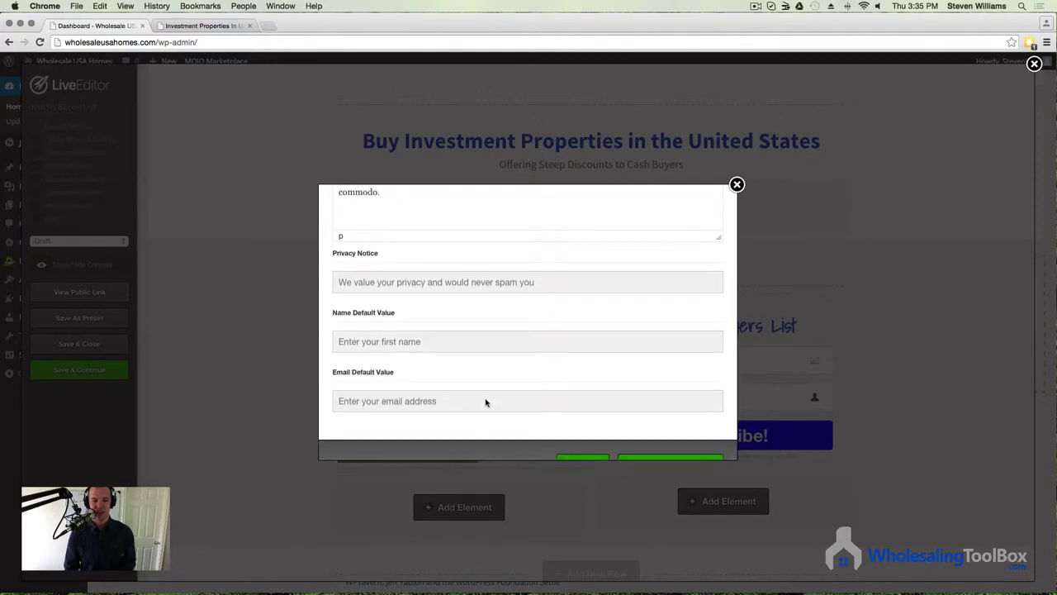
scroll(486, 402, down, 4)
click(685, 435)
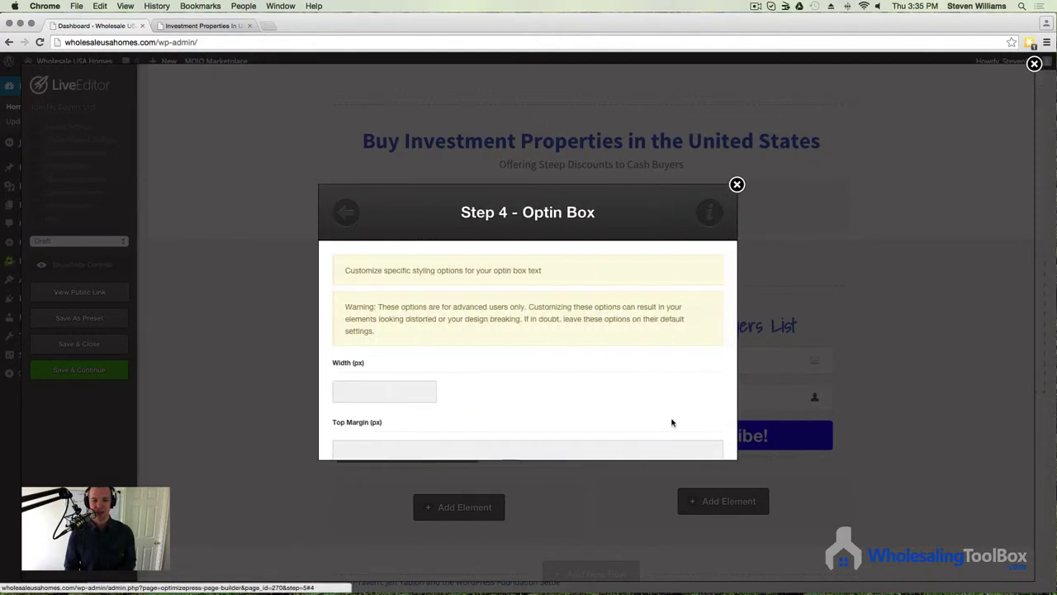
click(350, 214)
scroll(393, 225, up, 6)
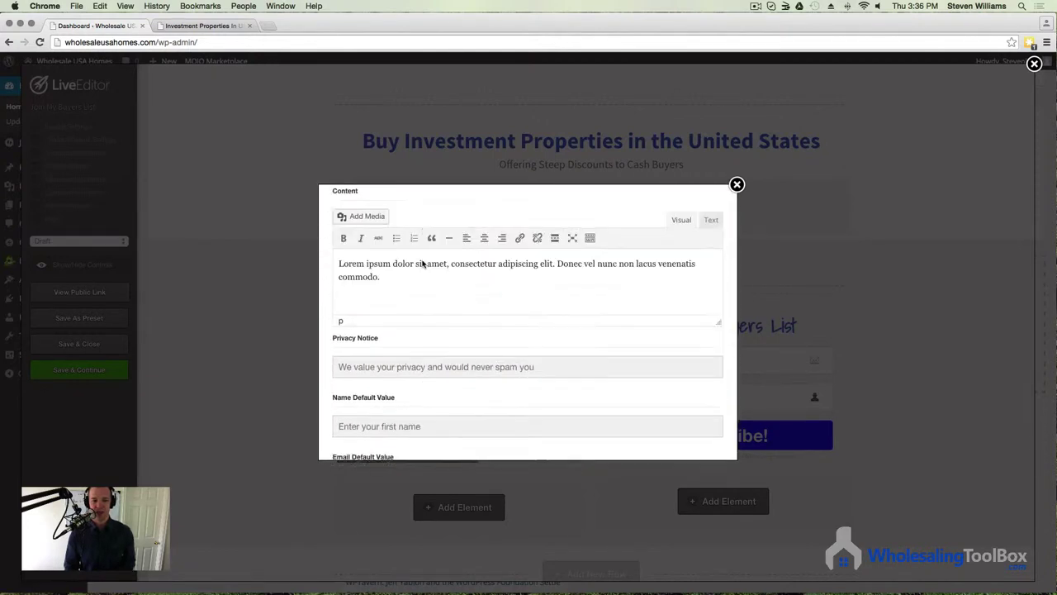
click(376, 266)
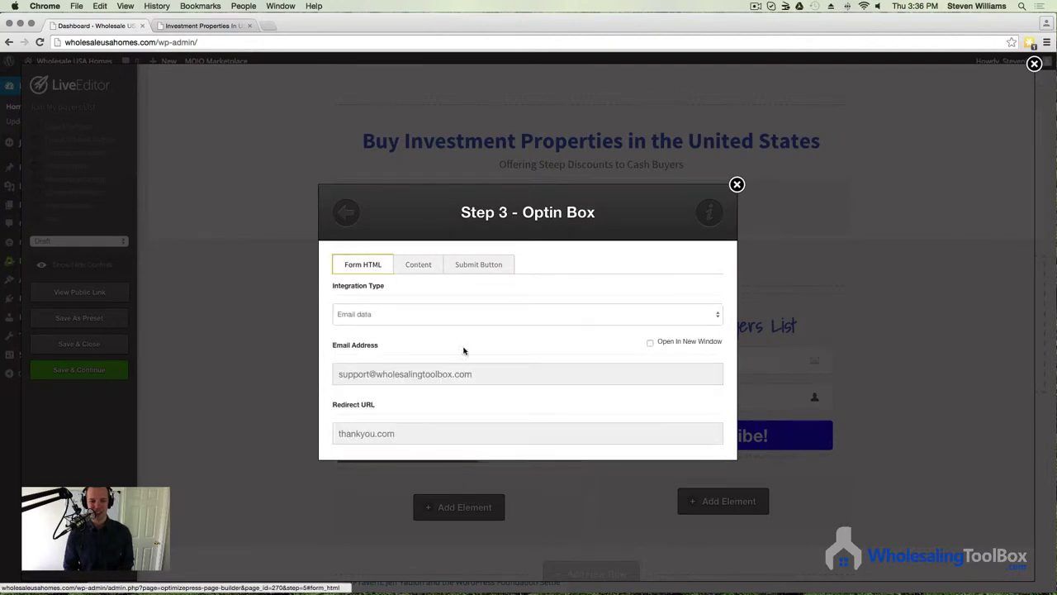
Step: Add an extra form field labelled Address with order 3 to the opt-in box and insert the updated box
scroll(479, 368, down, 6)
scroll(495, 386, up, 2)
scroll(495, 384, down, 2)
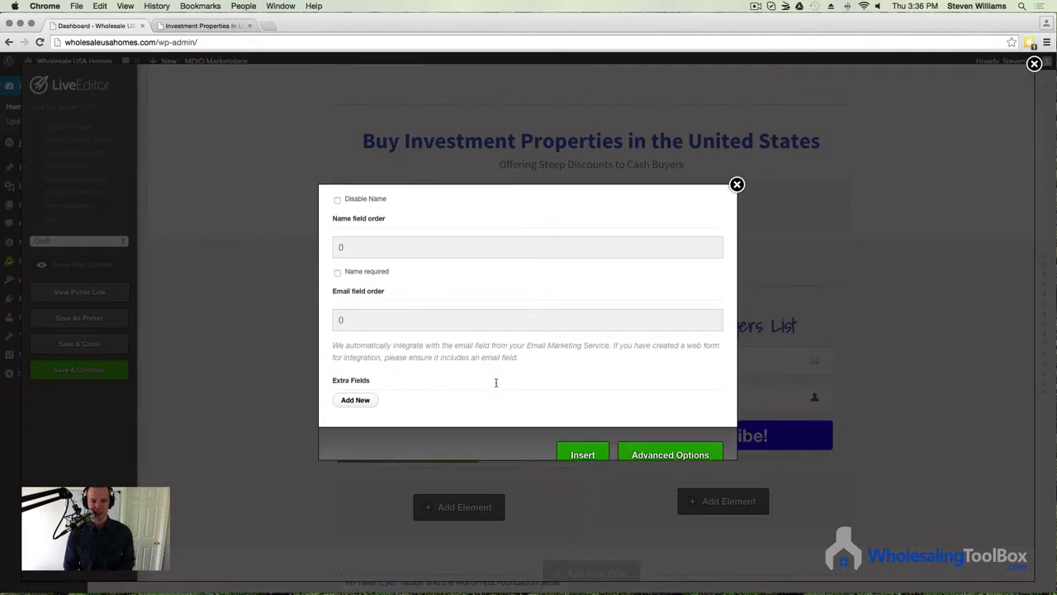
click(355, 401)
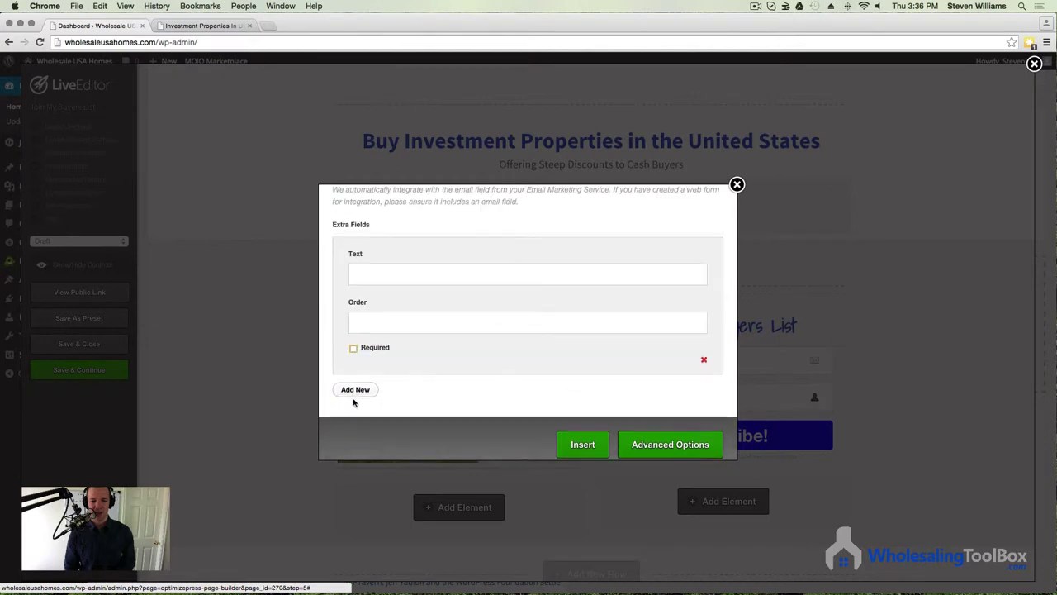
click(389, 276)
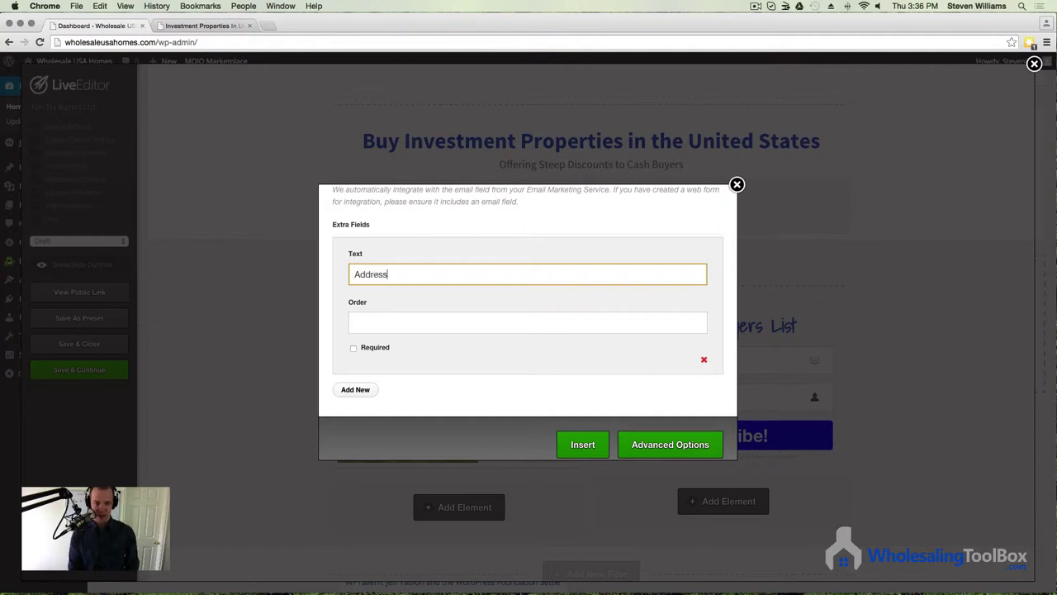
click(397, 325)
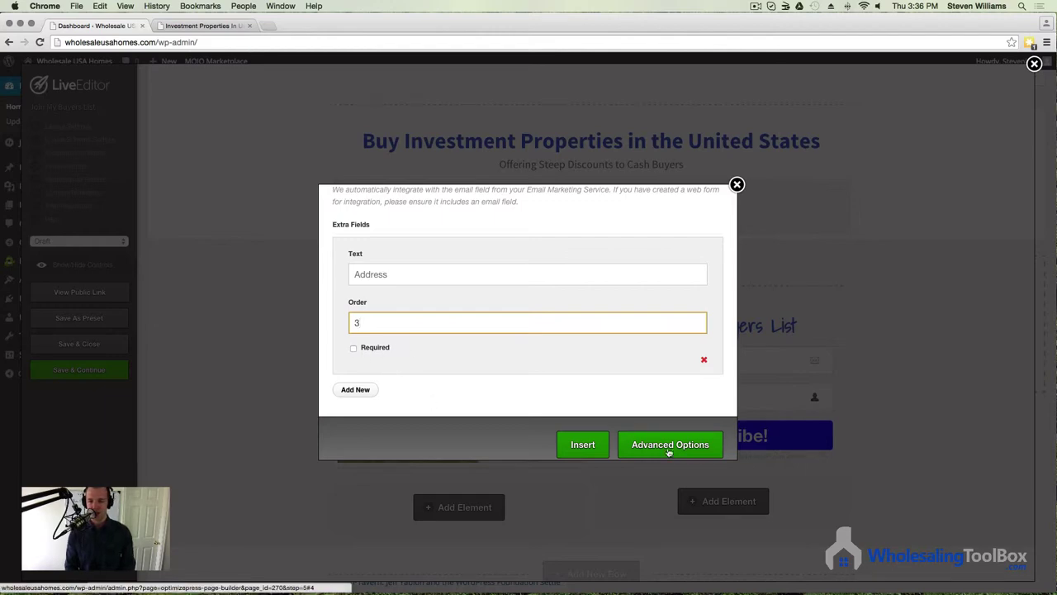
click(582, 444)
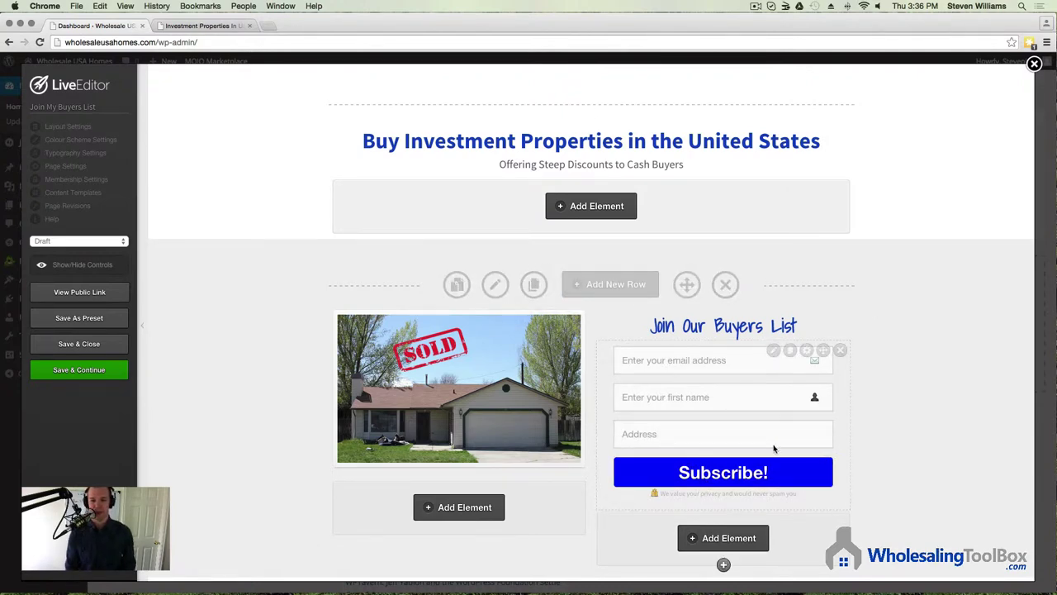
Step: Remove the extra Address field from the opt-in box and insert the box again
scroll(774, 449, down, 3)
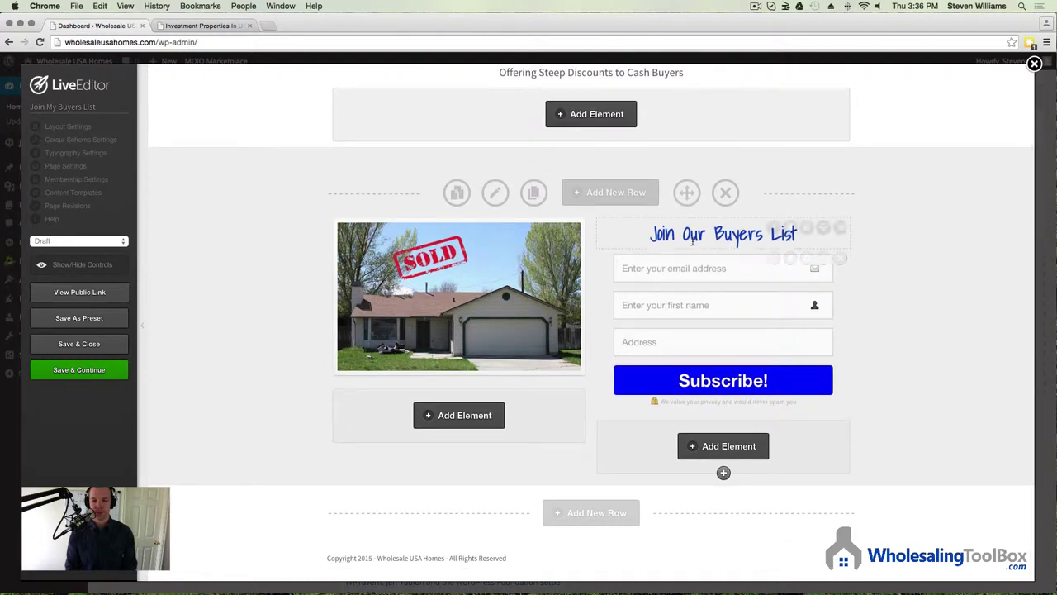
click(779, 260)
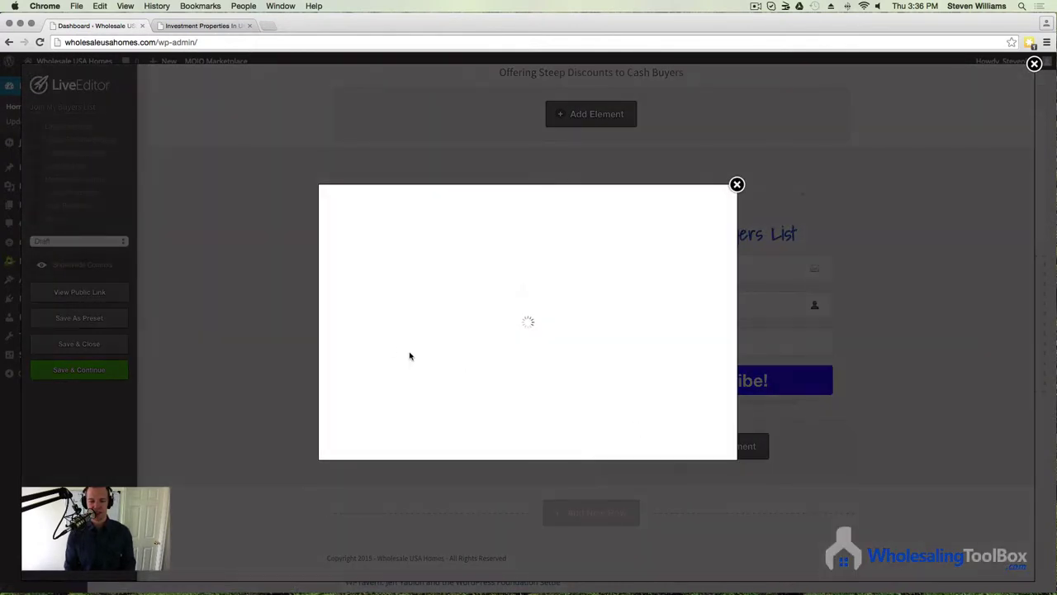
scroll(437, 376, down, 6)
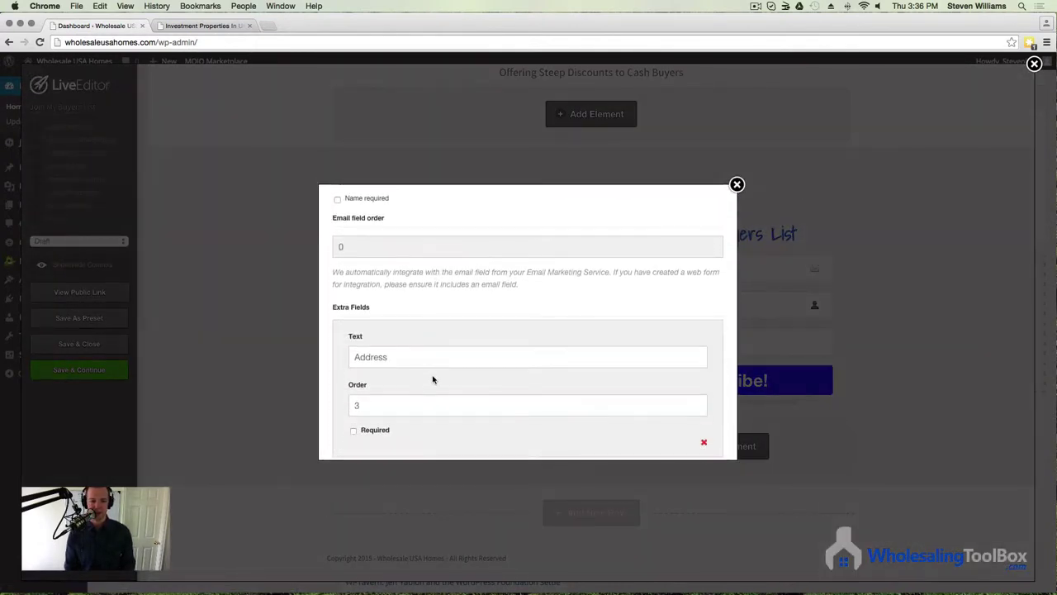
click(704, 347)
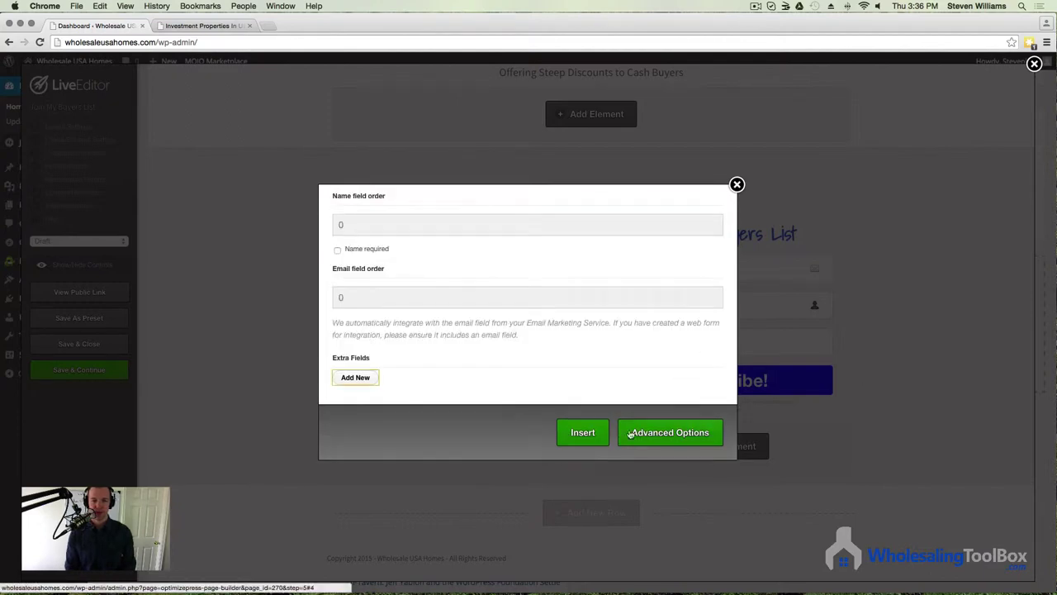
click(583, 434)
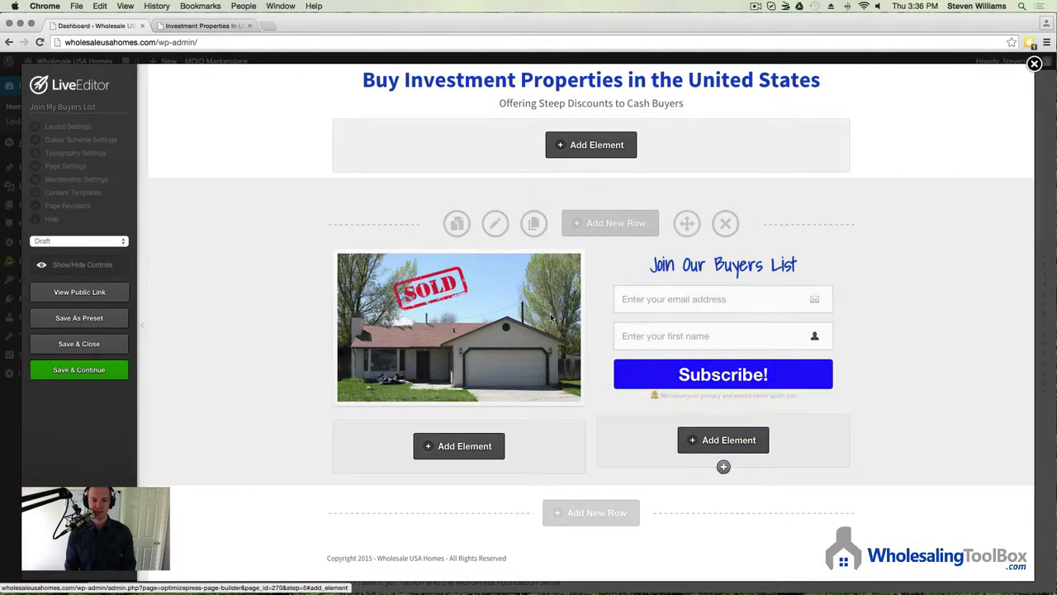
Step: Switch to the Wholesale Utah Homes site and examine the content sections below its house photo and opt-in form
scroll(793, 220, up, 2)
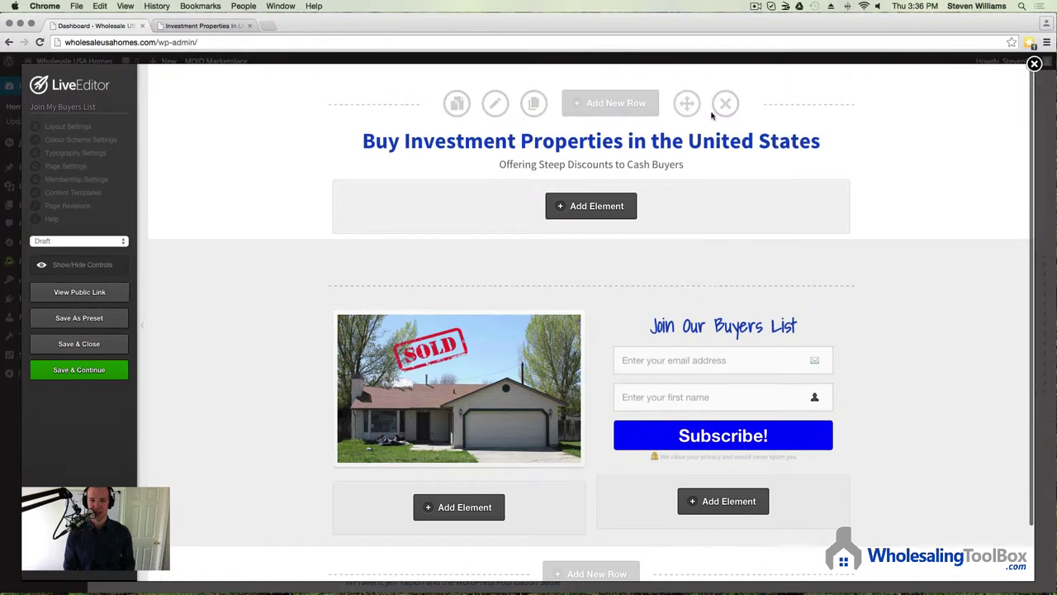
click(202, 25)
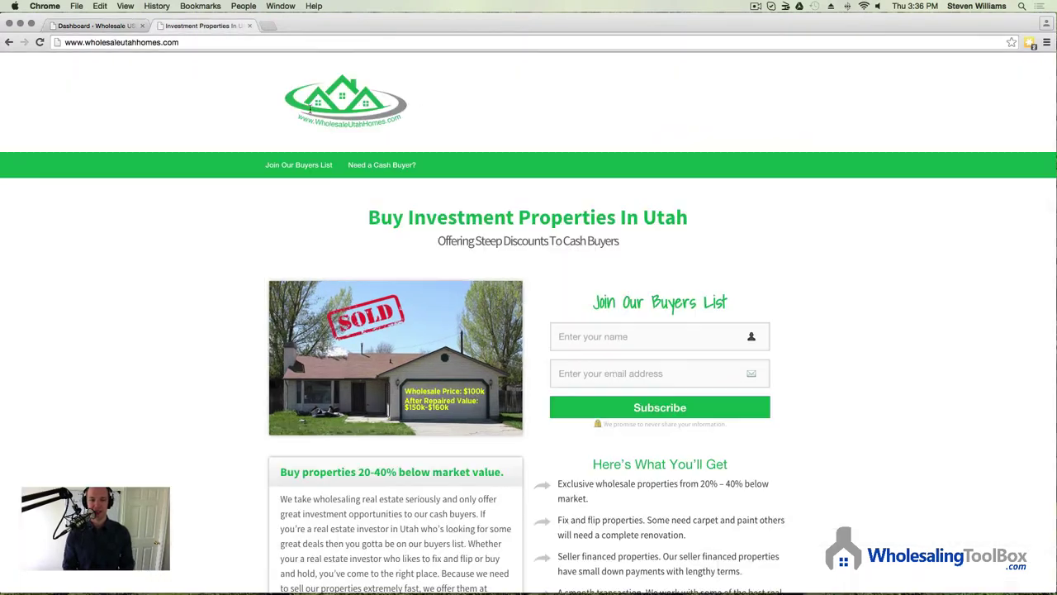
scroll(824, 445, down, 5)
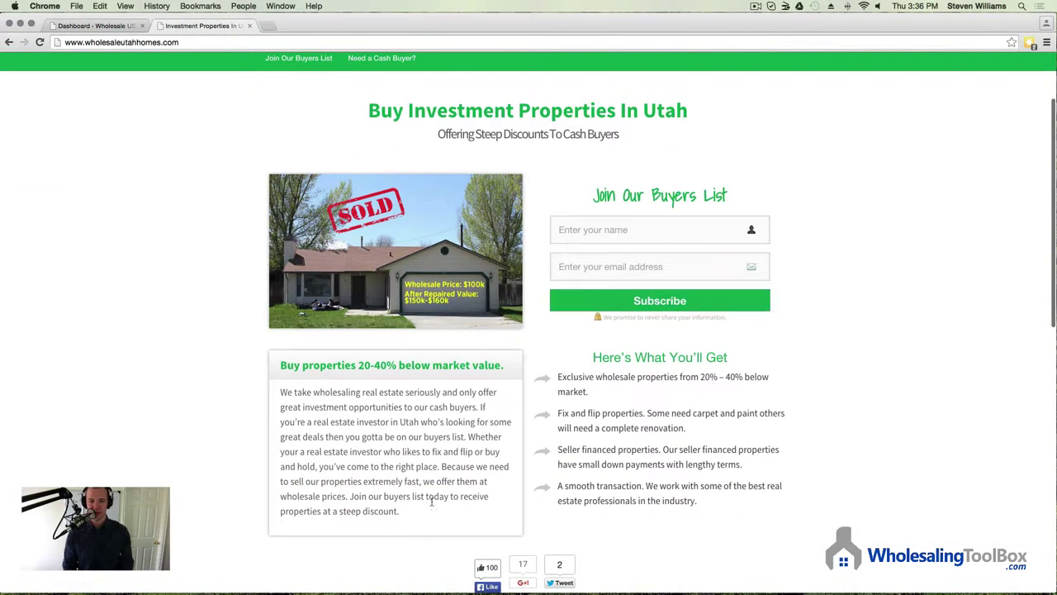
scroll(452, 492, down, 7)
scroll(715, 488, up, 12)
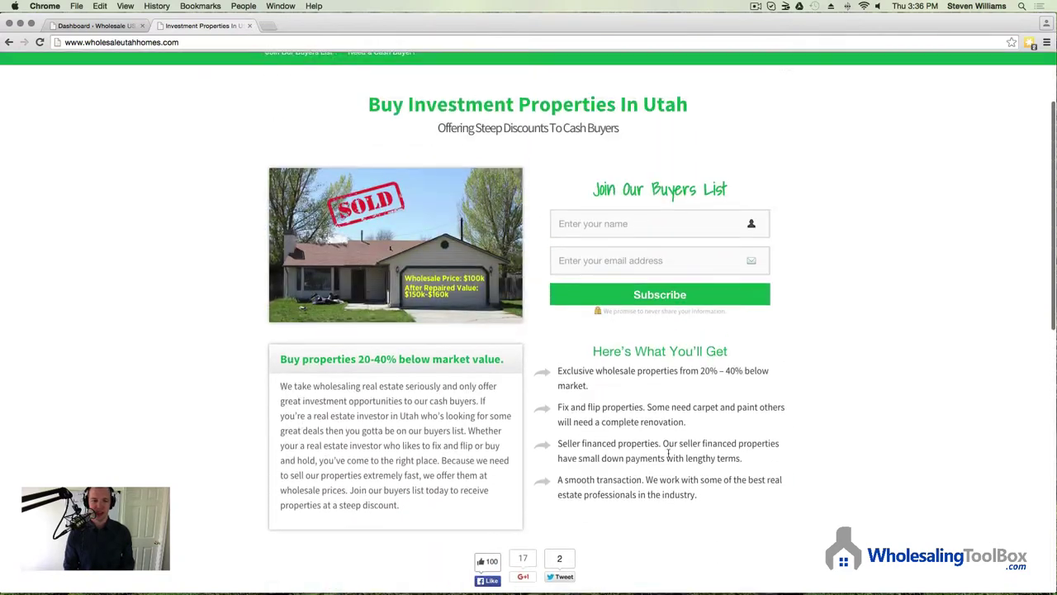
scroll(413, 413, down, 3)
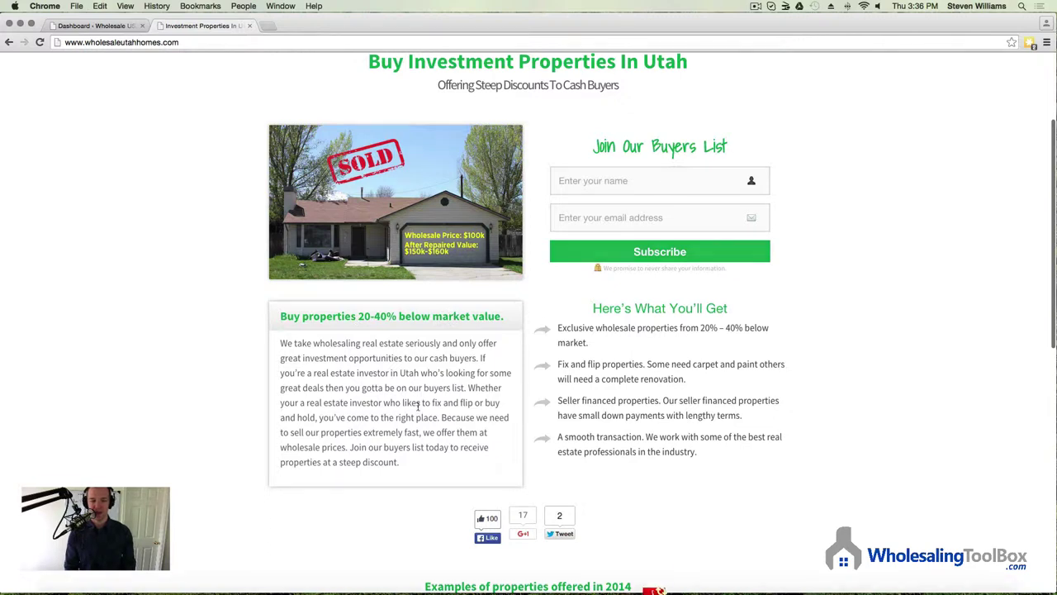
Step: Return to the page being built and start adding a Feature Box element below the sold house photo
click(107, 28)
scroll(469, 443, down, 1)
click(469, 464)
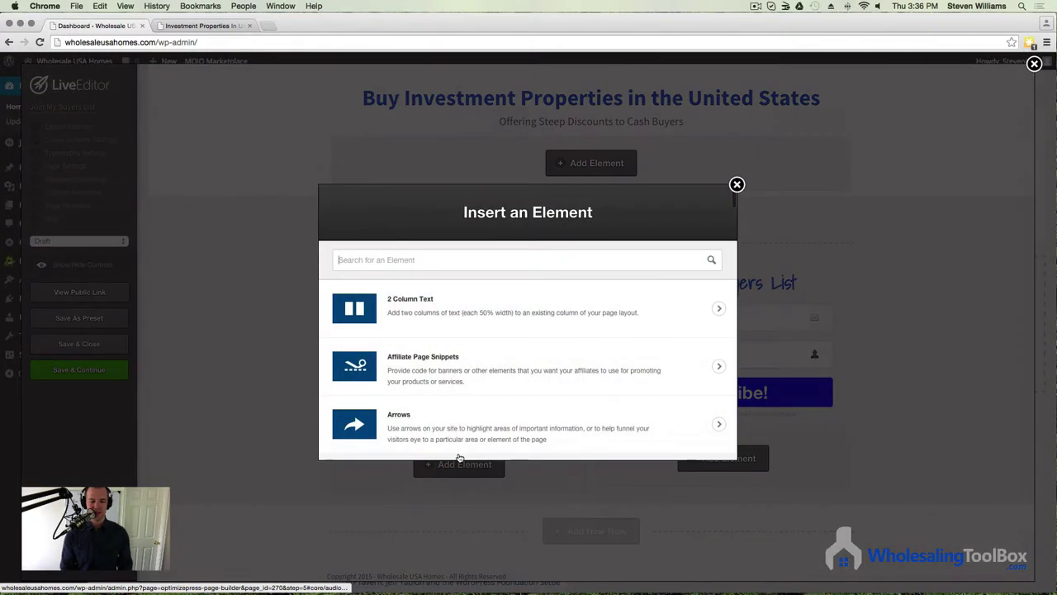
scroll(423, 383, down, 6)
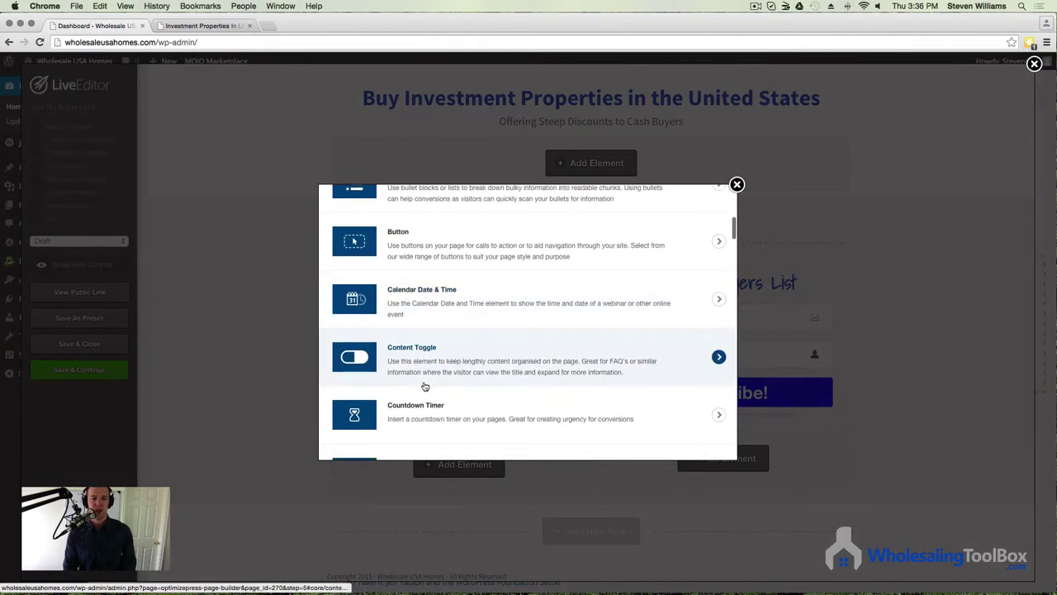
scroll(423, 388, down, 6)
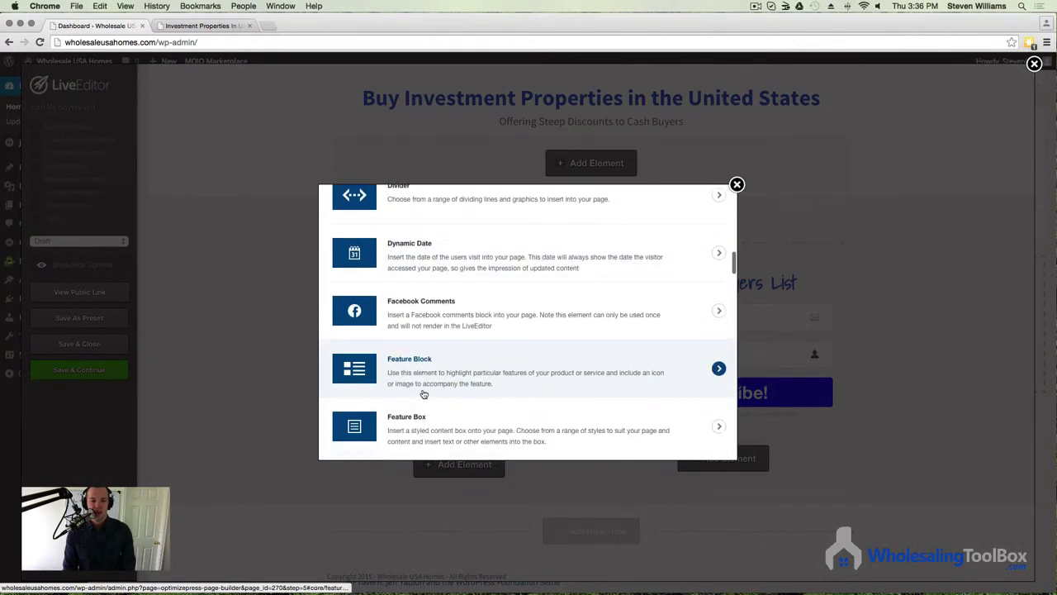
scroll(446, 399, down, 1)
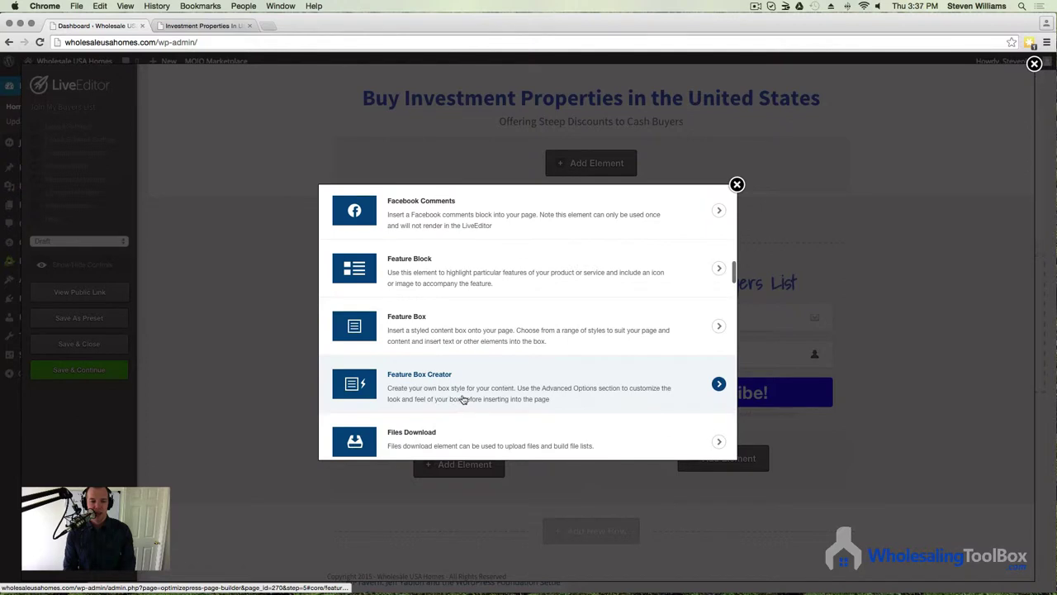
click(464, 333)
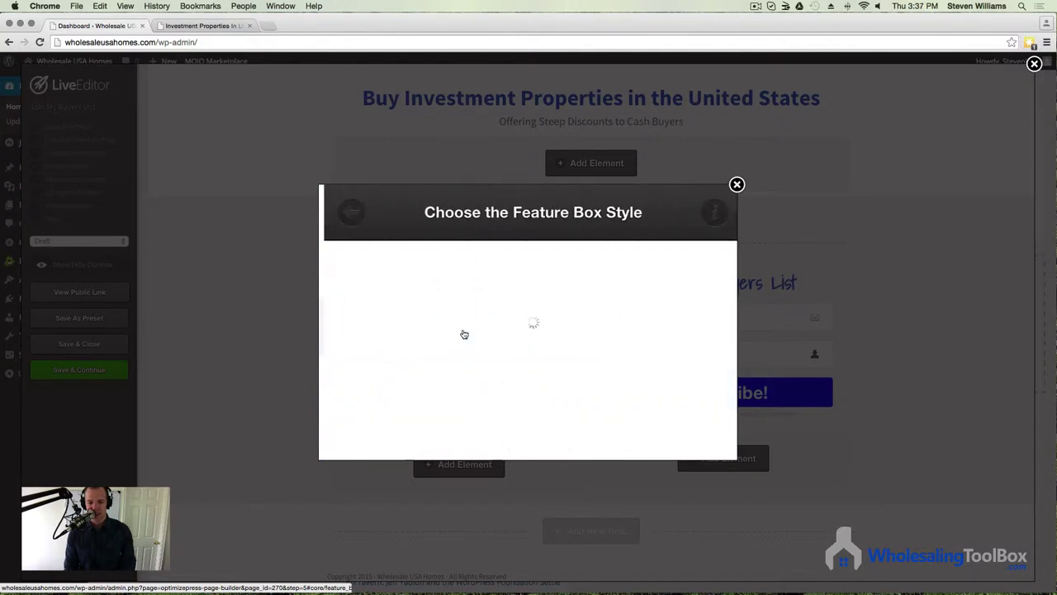
Step: Choose the feature box style with a light grey title bar, white body and shadowed edge
scroll(512, 360, down, 2)
scroll(512, 360, down, 2)
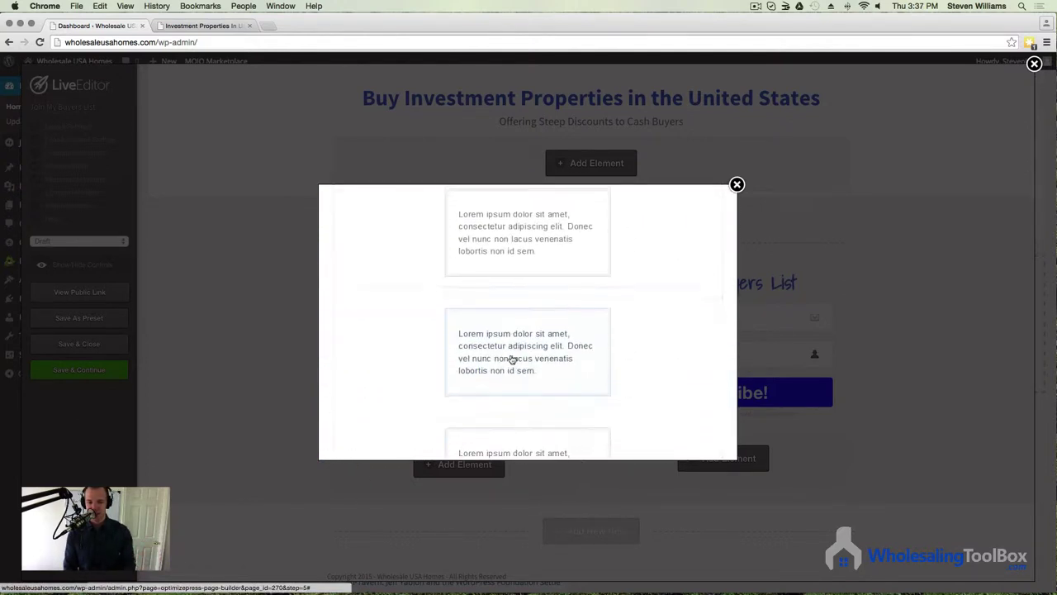
scroll(512, 357, down, 5)
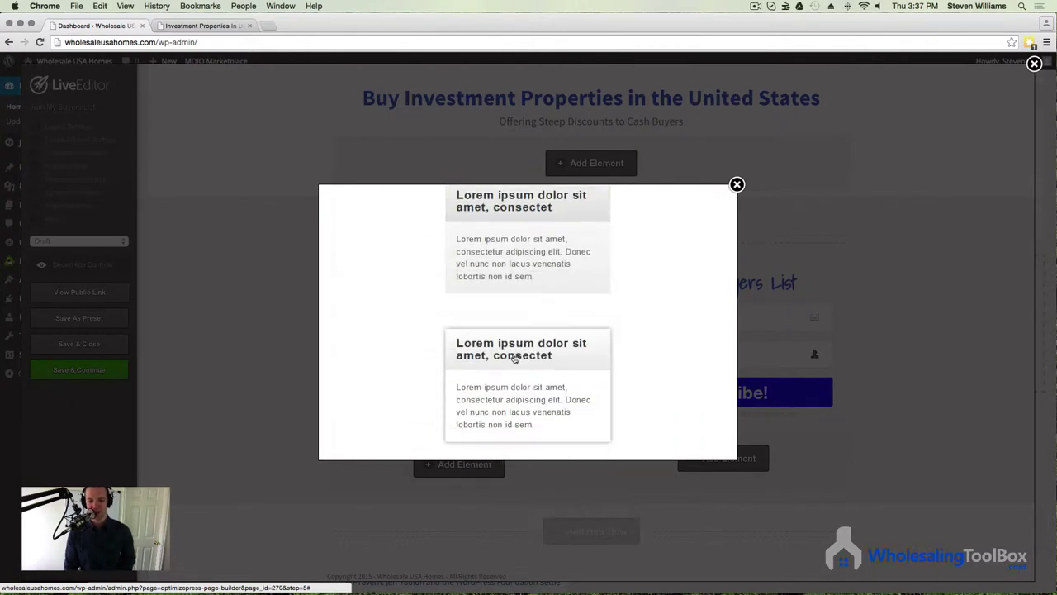
scroll(514, 358, down, 1)
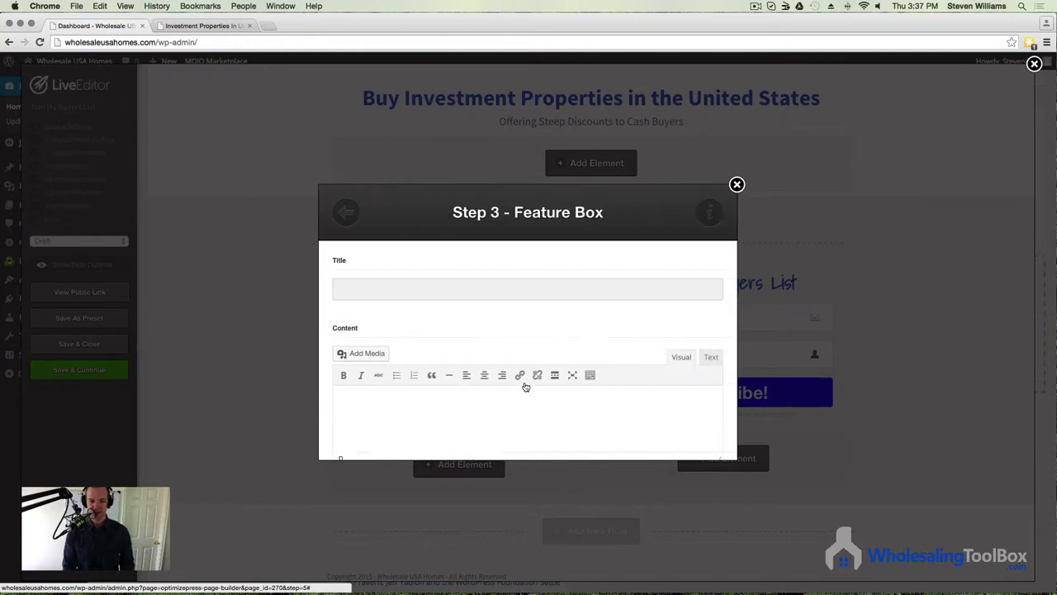
Step: Title the feature box "Buy Investment Properties 20-40% Below Market Value"
scroll(425, 314, down, 1)
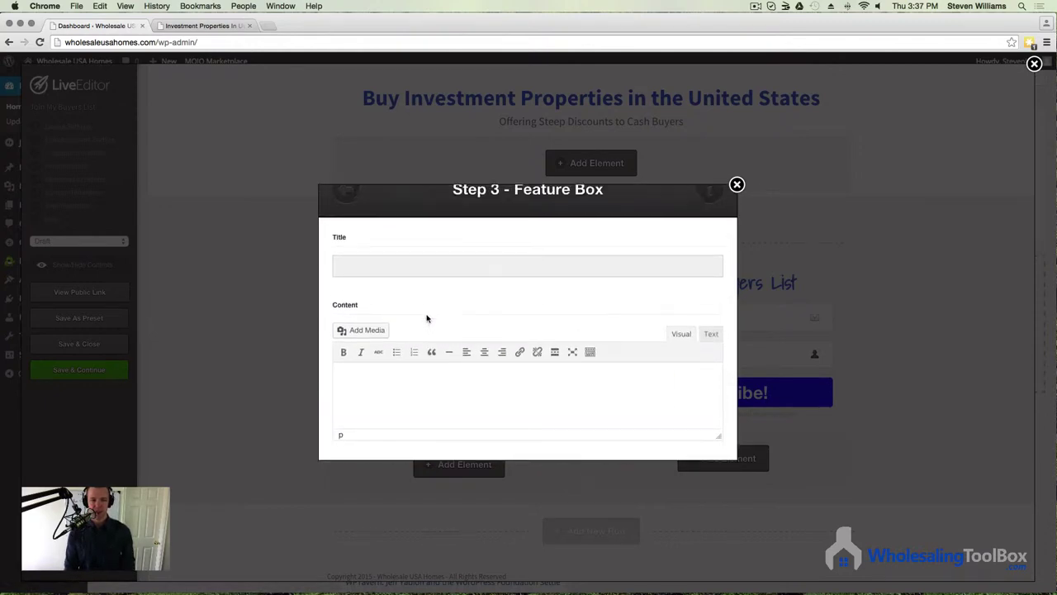
click(410, 268)
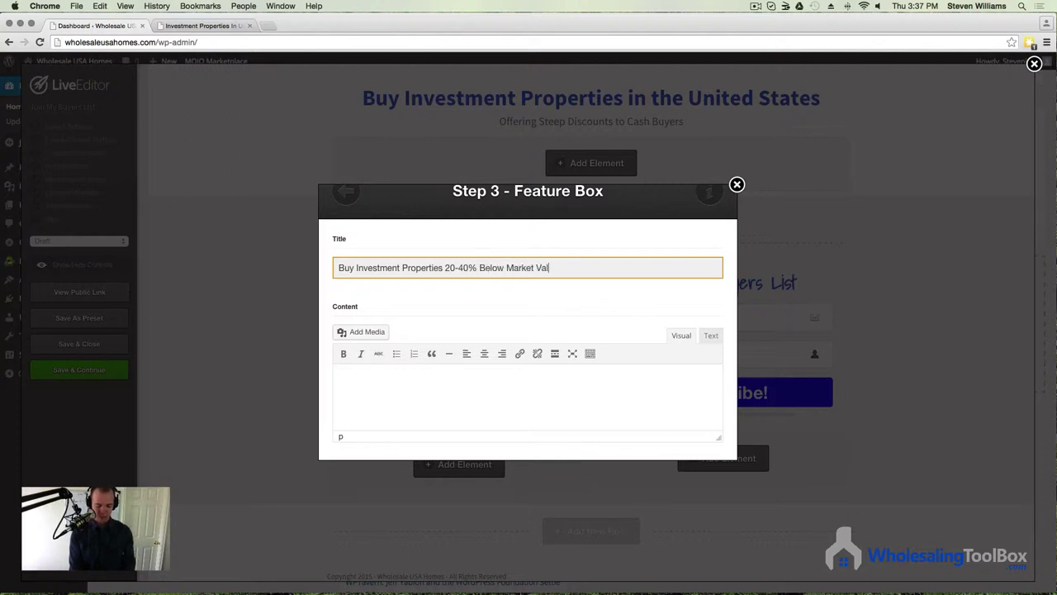
click(490, 410)
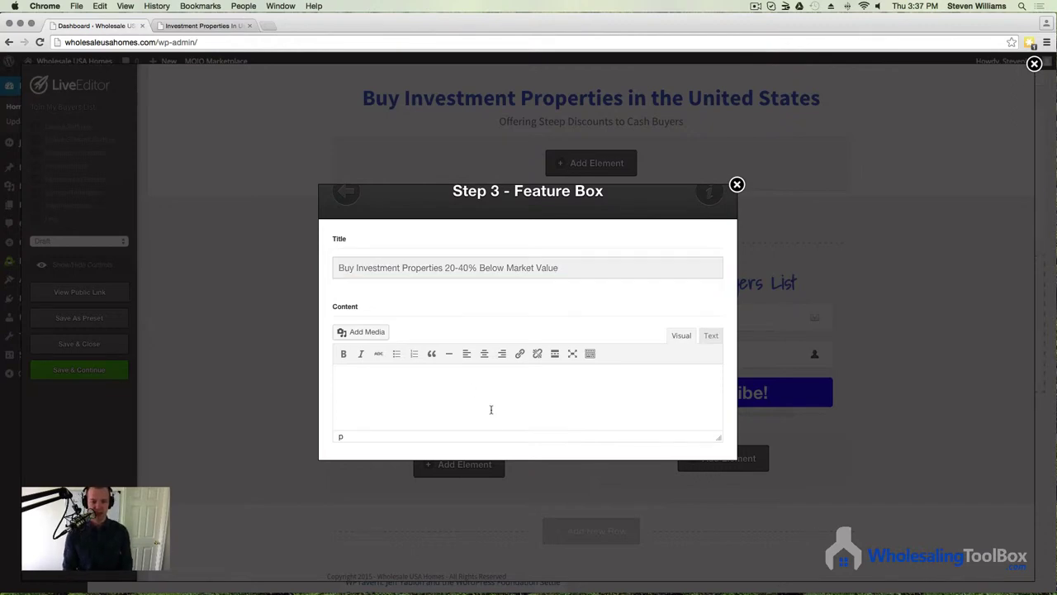
Step: Copy the paragraph under "Buy properties 20-40% below market value." from the Wholesale Utah Homes site
click(234, 26)
drag(409, 466, 279, 341)
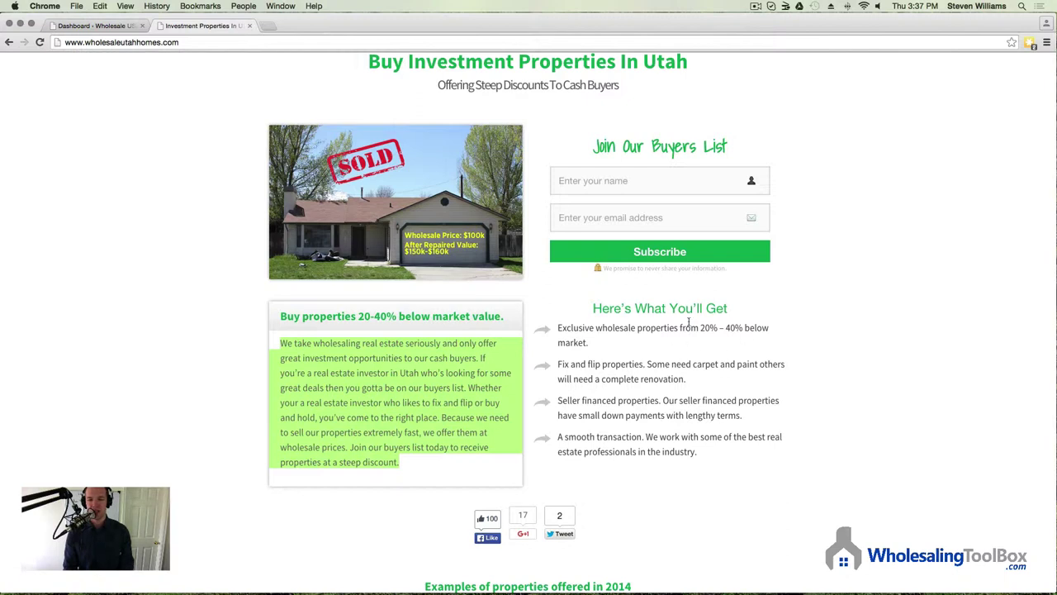
scroll(661, 132, down, 1)
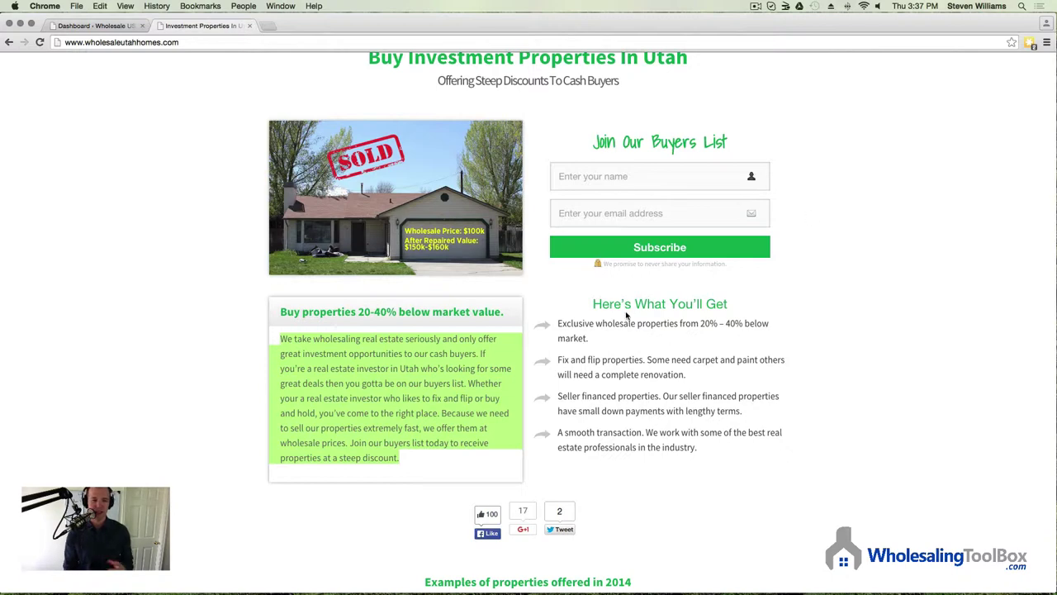
right_click(322, 427)
click(355, 424)
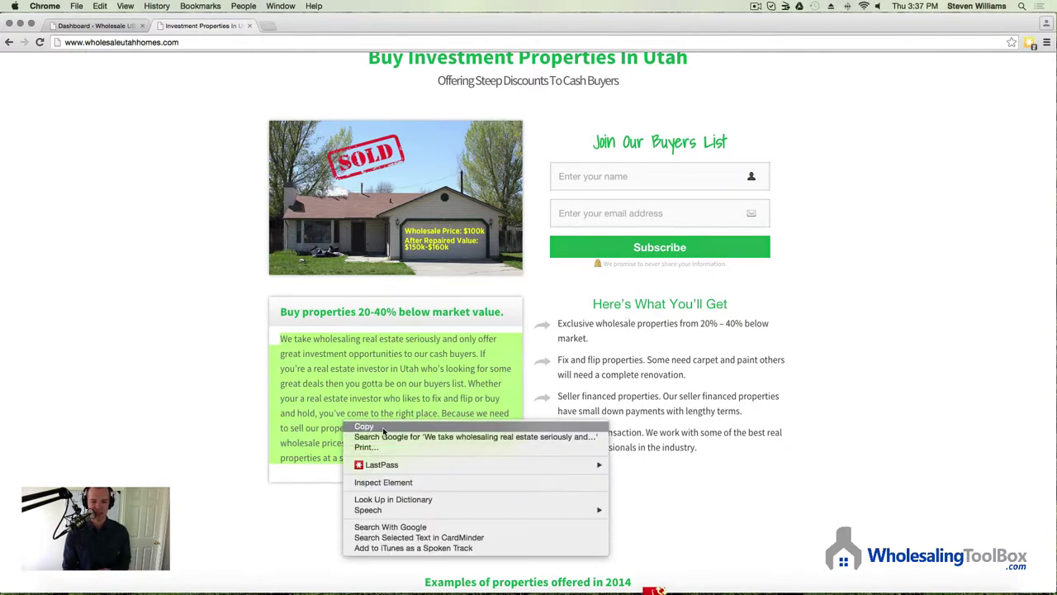
Step: Return to the page being built and paste the copied paragraph into the feature box's content
click(95, 26)
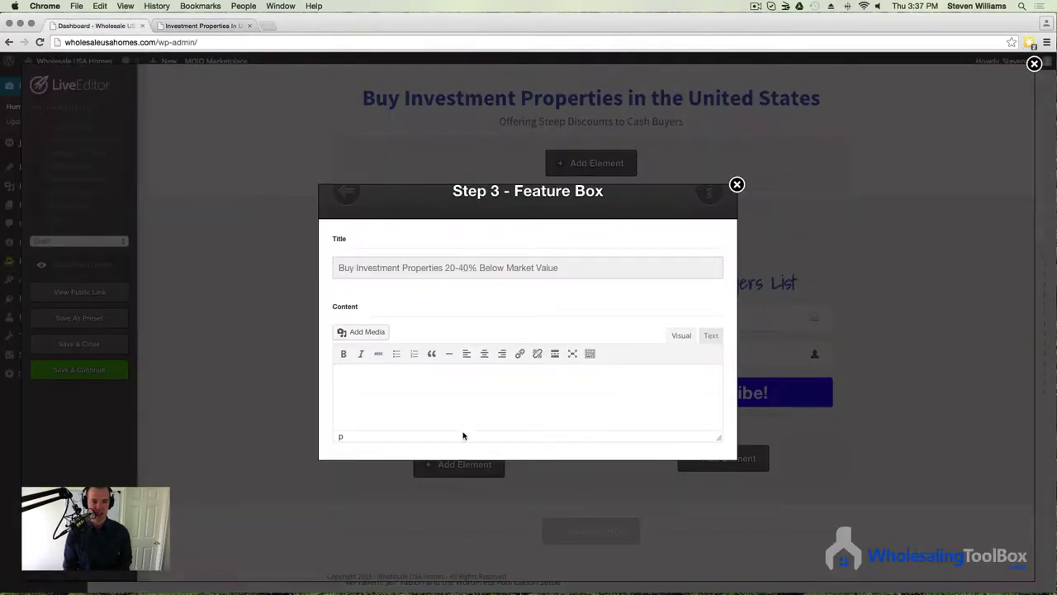
right_click(461, 405)
click(411, 398)
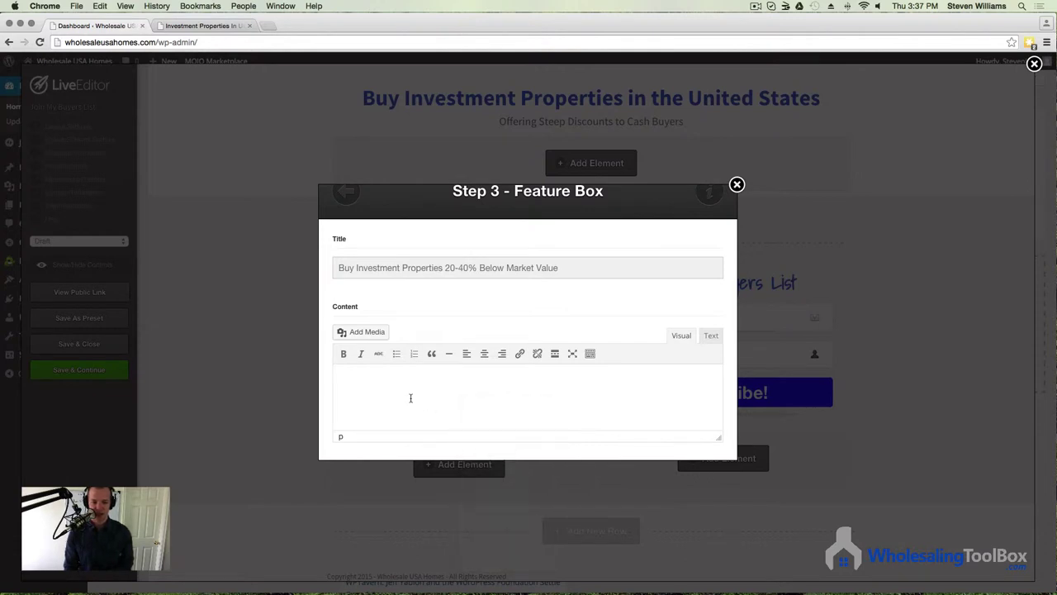
key(super+v)
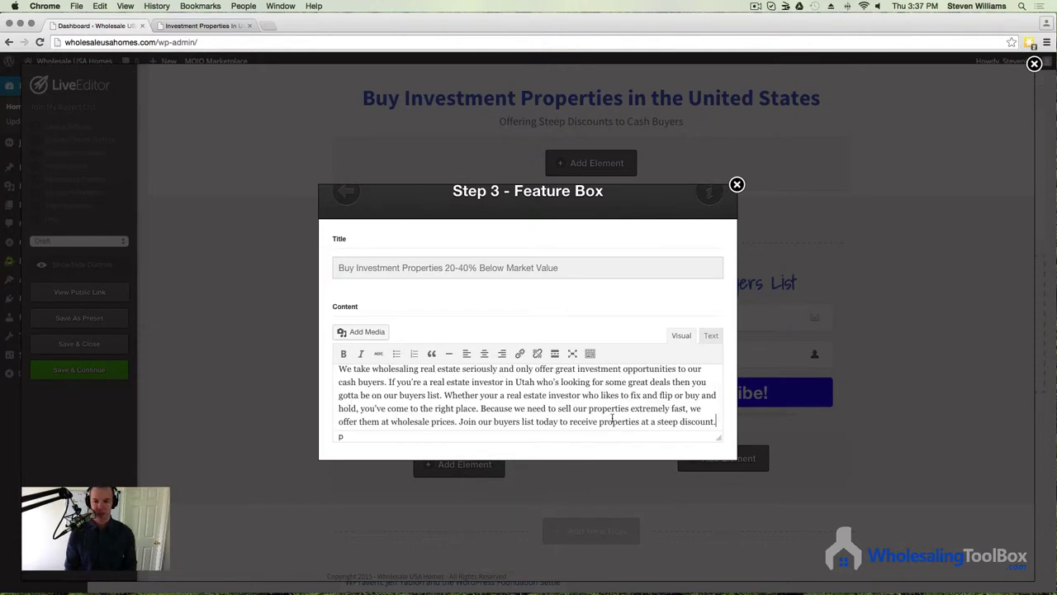
Step: Review the feature box's title and content, and open its advanced styling options
scroll(615, 419, down, 2)
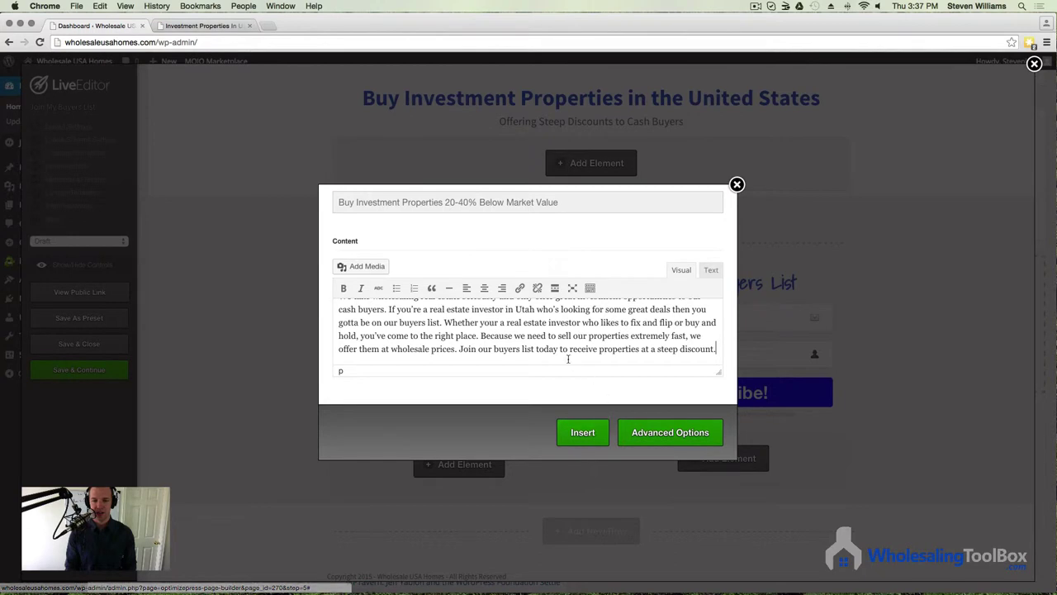
scroll(590, 377, up, 3)
scroll(590, 377, down, 3)
scroll(456, 272, up, 3)
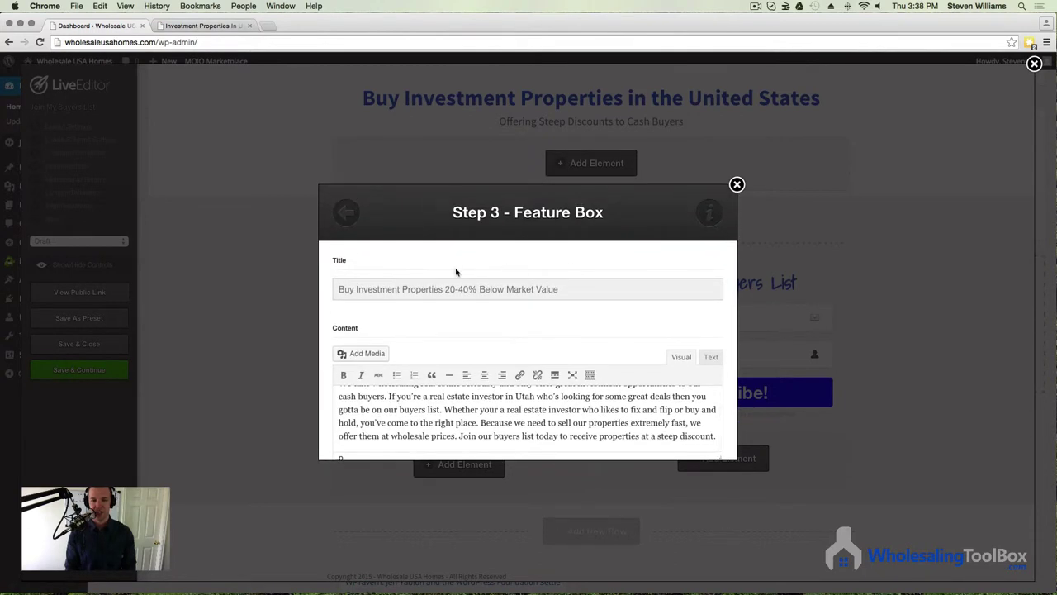
scroll(703, 401, down, 2)
click(689, 432)
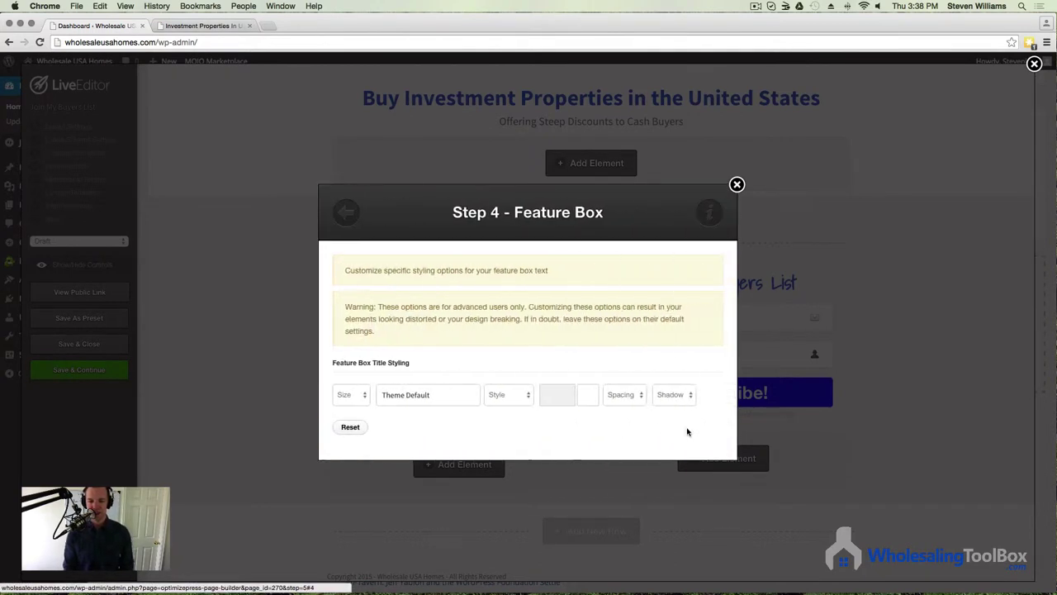
Step: Style the feature box title with a 33px font size and a bright blue colour
click(365, 400)
scroll(351, 466, down, 5)
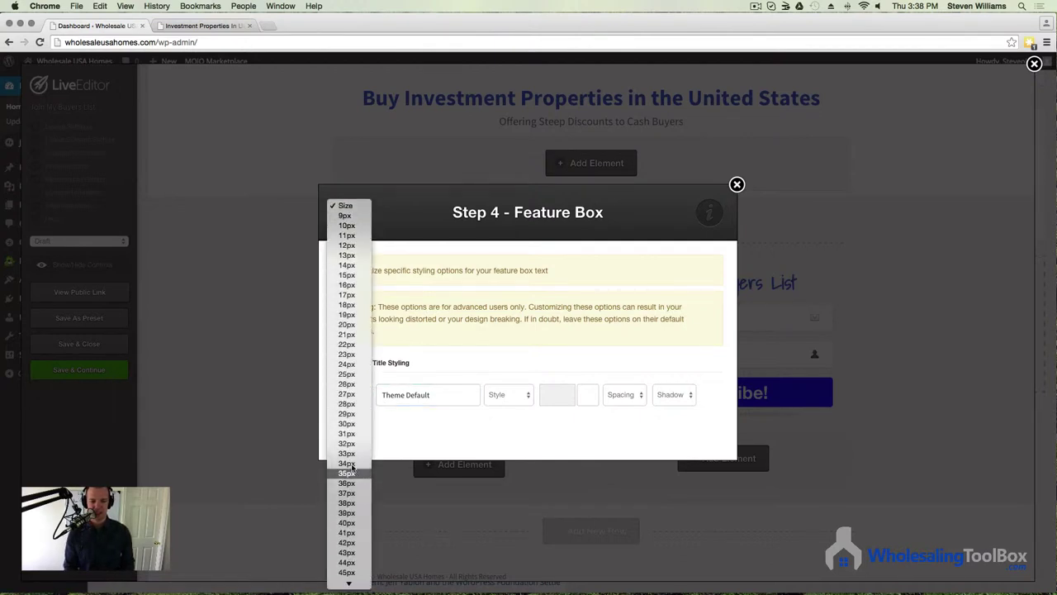
click(348, 453)
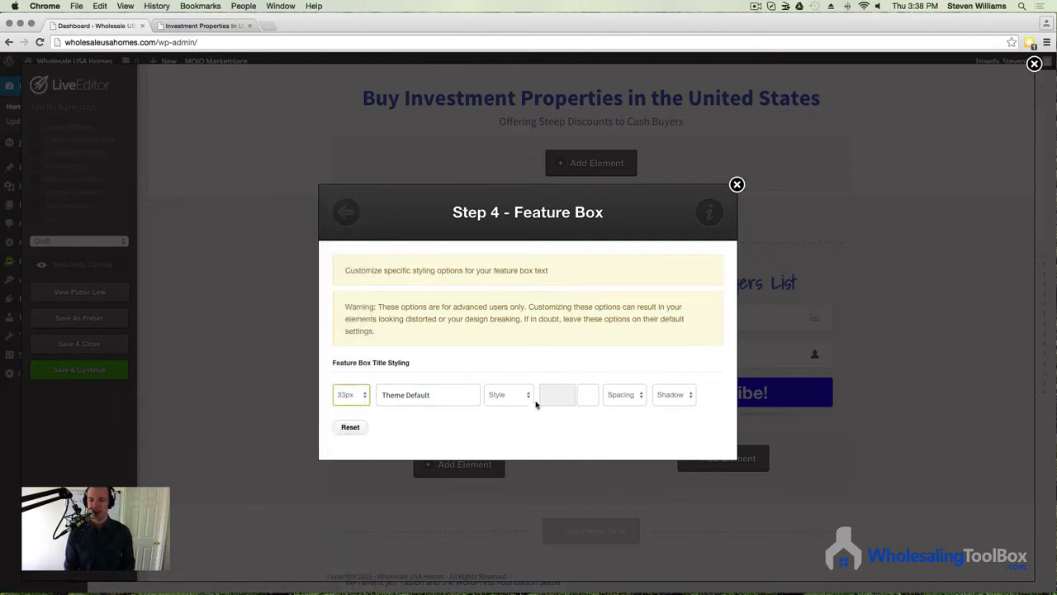
click(587, 395)
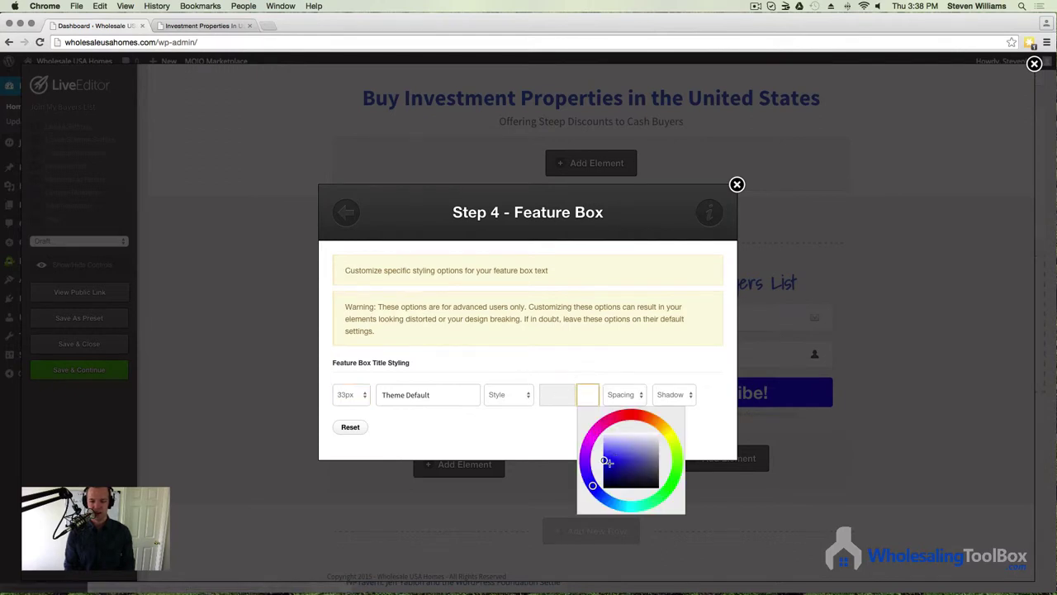
click(605, 460)
click(700, 371)
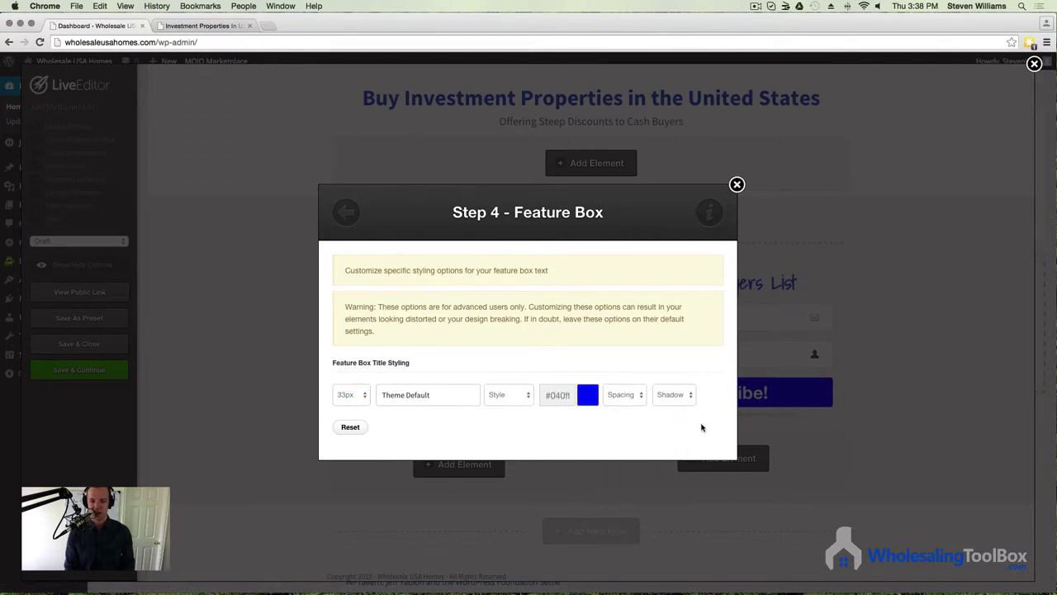
Step: Insert the feature box into the page with blank padding and centre alignment, and check how it looks below the house image
scroll(630, 429, down, 10)
scroll(532, 378, down, 2)
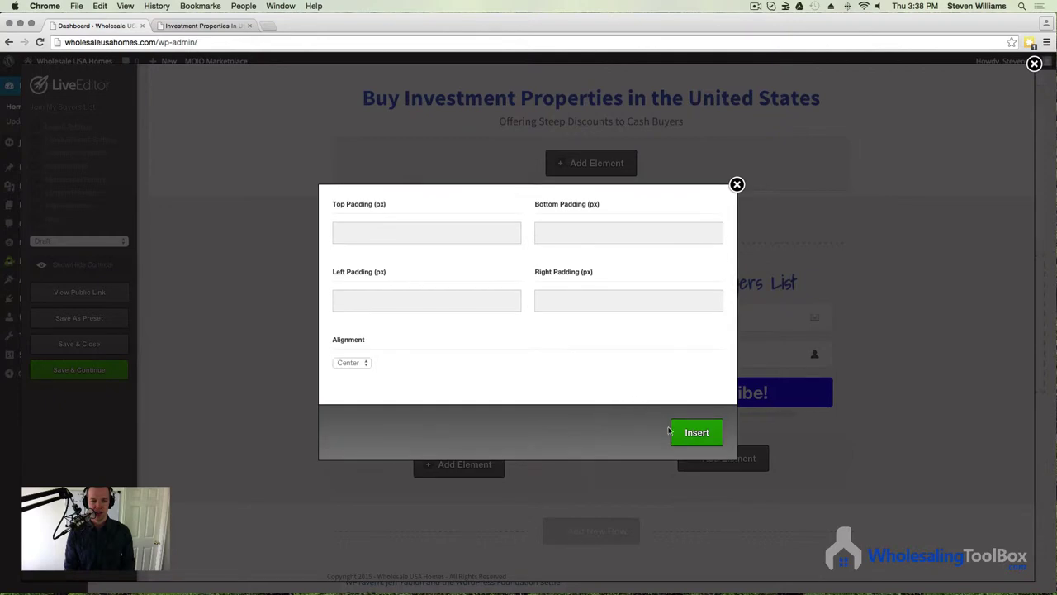
click(695, 431)
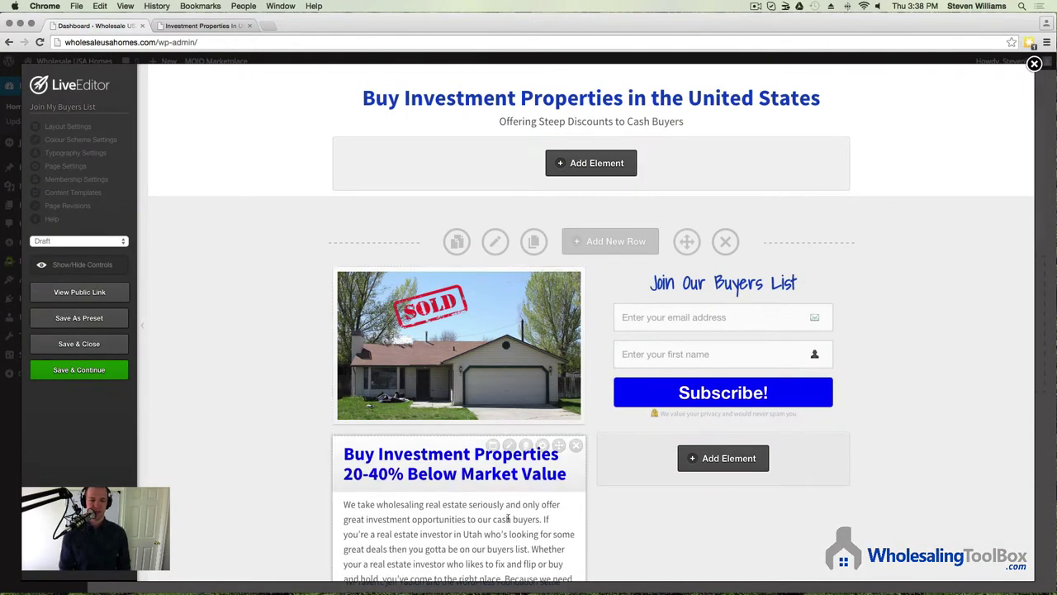
scroll(514, 409, down, 3)
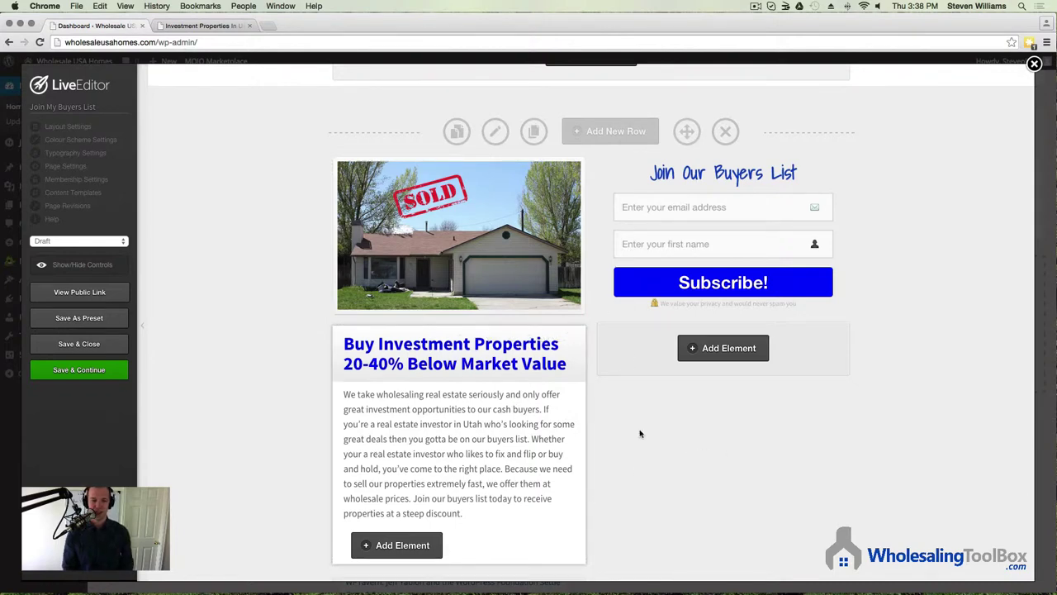
scroll(698, 488, down, 2)
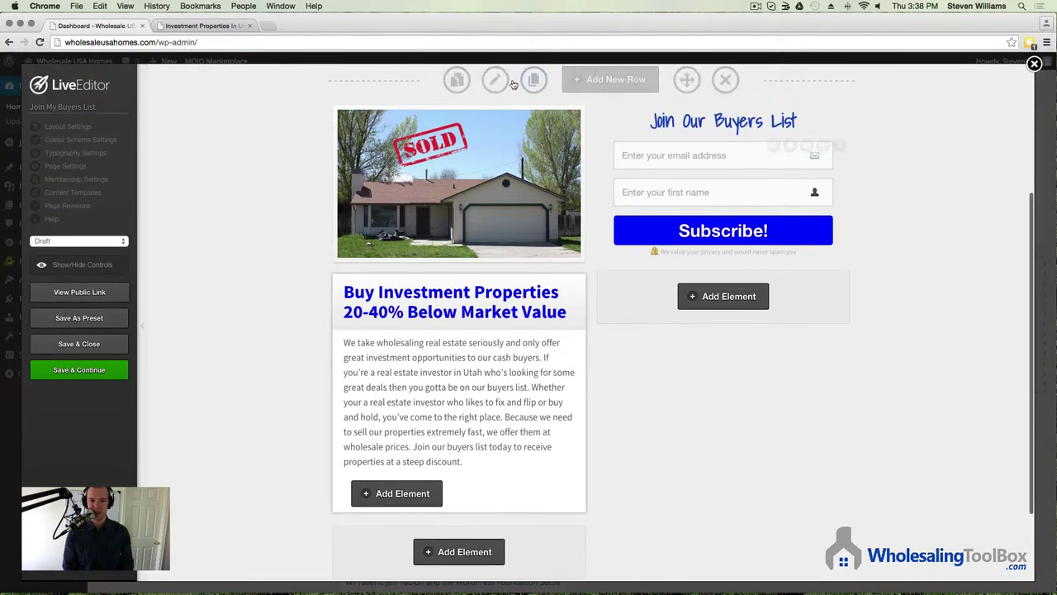
Step: Check the reference site's heading below its opt-in form, and add a Headline element with standard, unstyled formatting below the page's own form
click(231, 27)
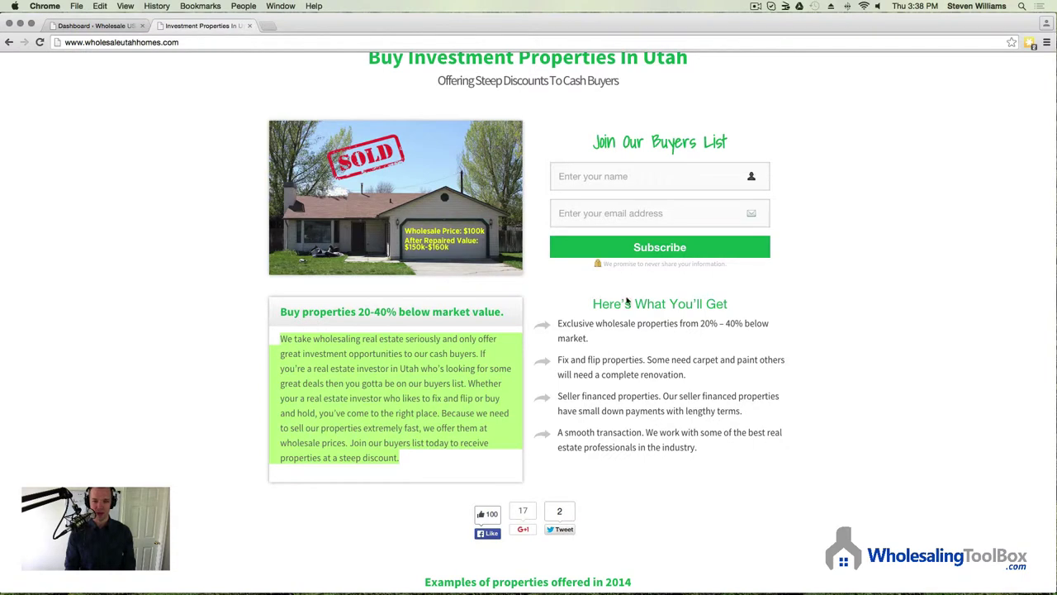
click(112, 27)
click(706, 299)
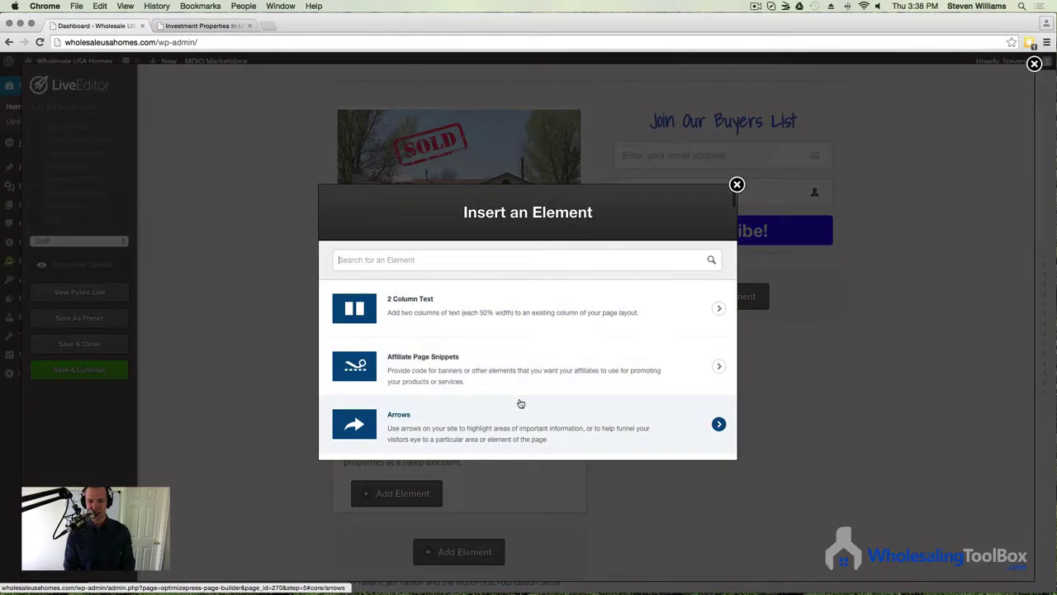
scroll(463, 379, down, 3)
scroll(467, 385, down, 10)
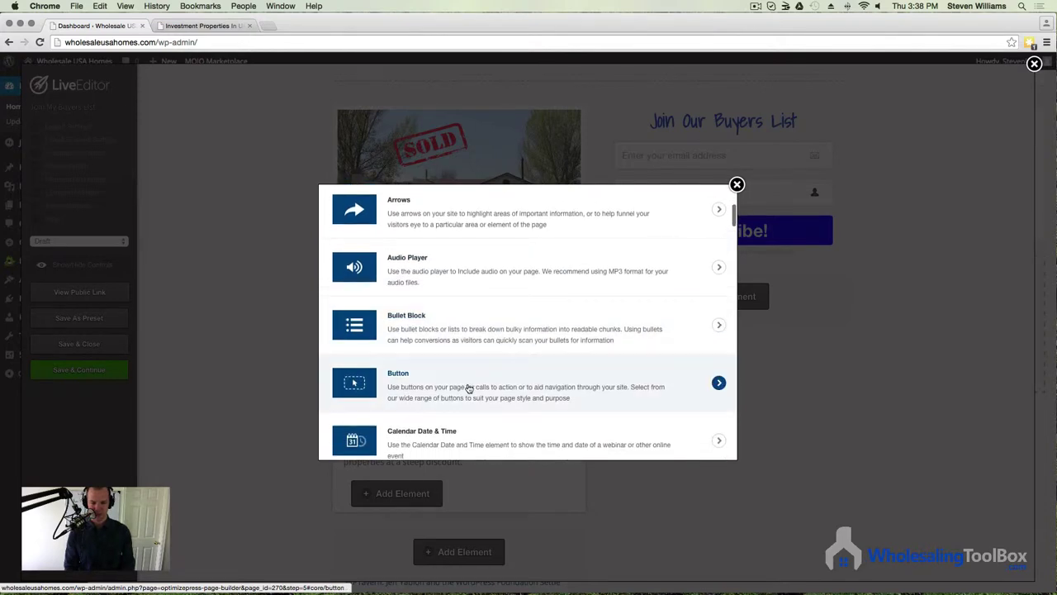
scroll(476, 391, down, 8)
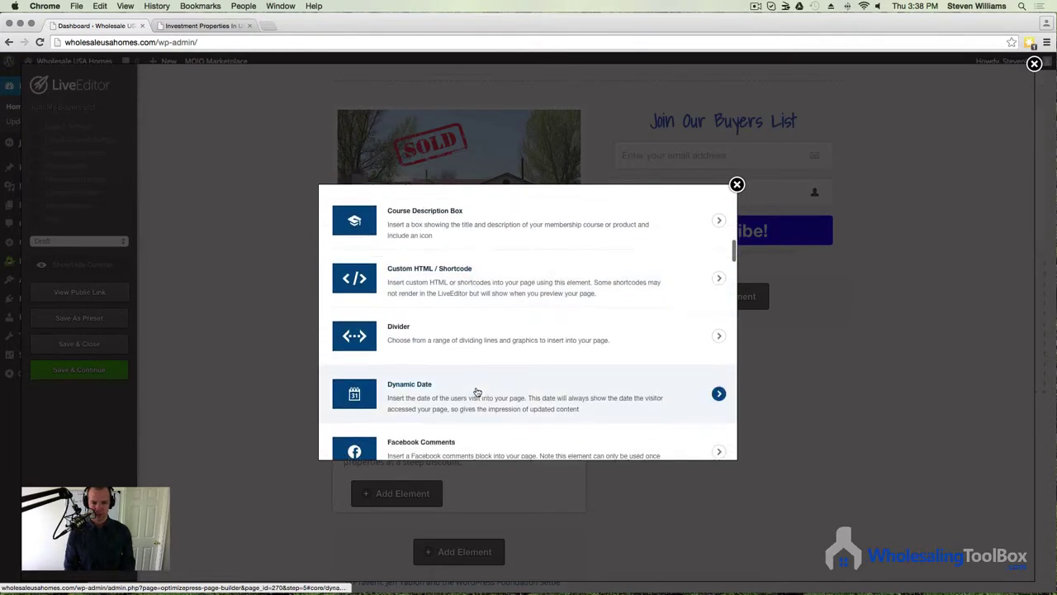
scroll(477, 392, down, 4)
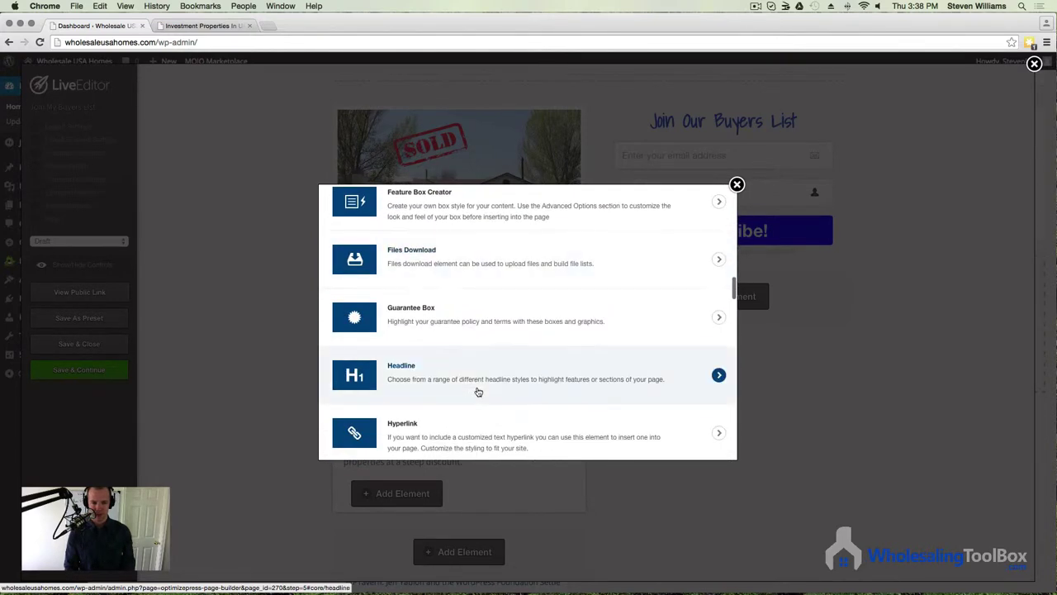
scroll(466, 378, right, 1)
click(410, 377)
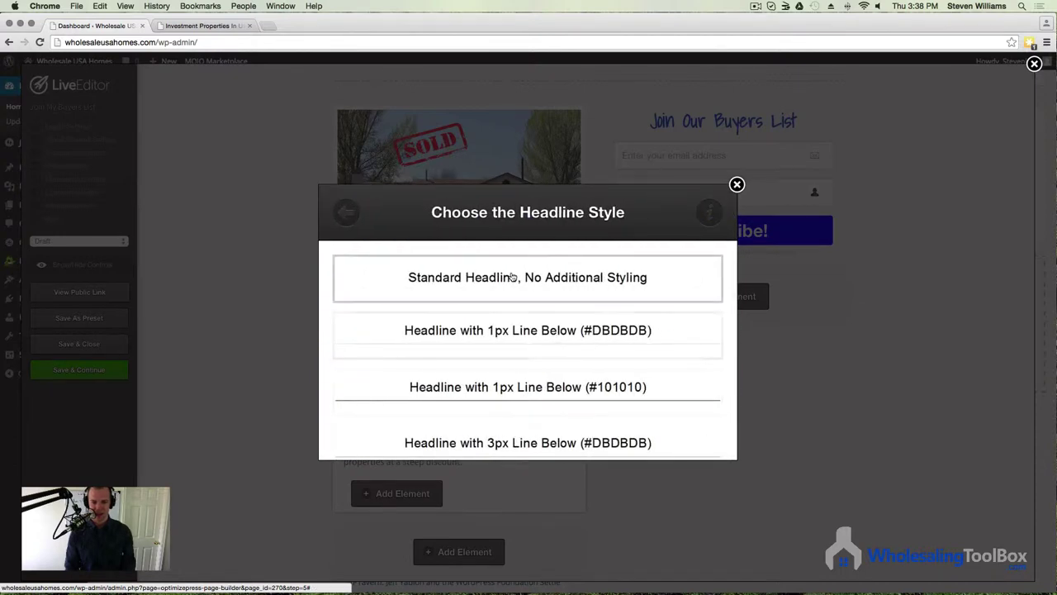
click(427, 276)
Step: Replace the headline's placeholder text with "What to Expect"
drag(453, 338, 381, 328)
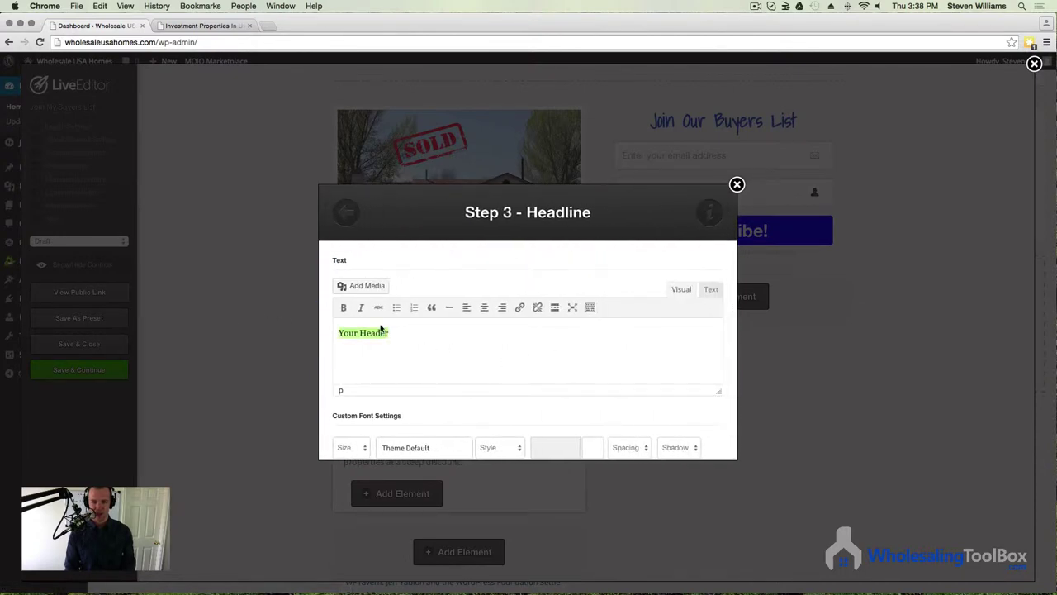
text(What )
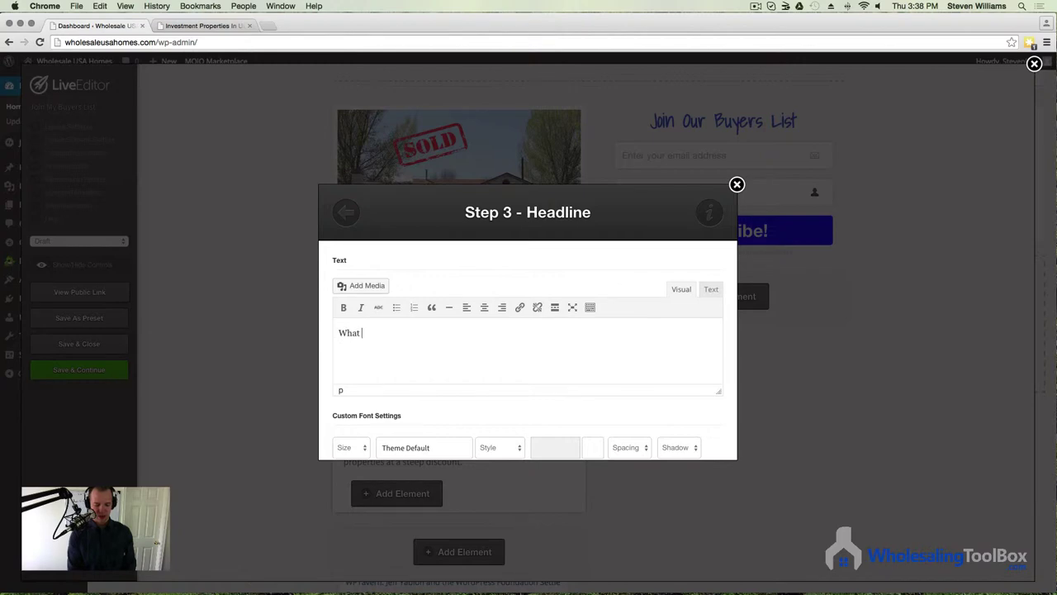
text(to Expect)
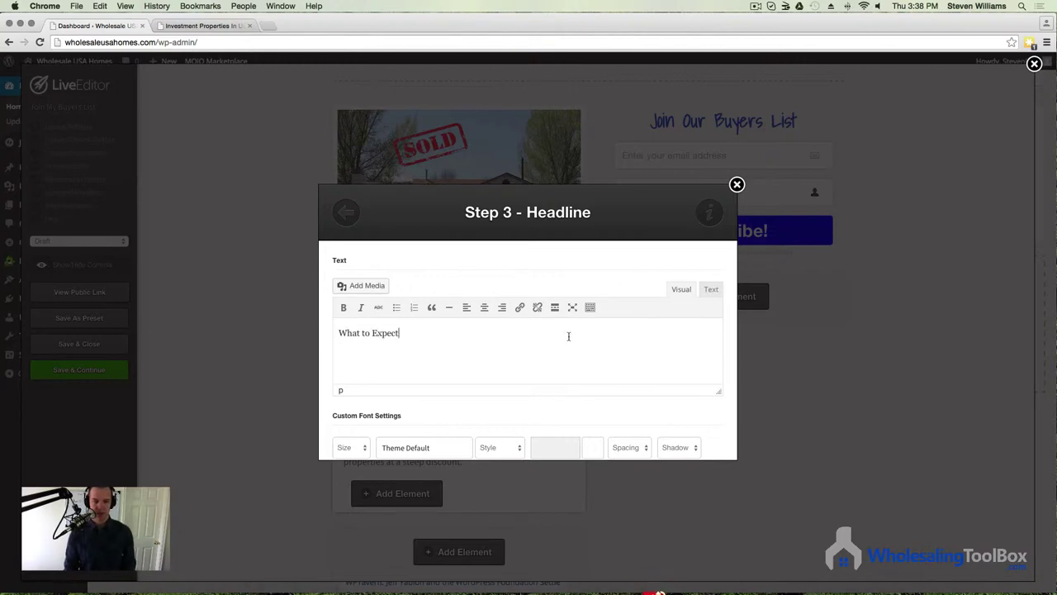
Step: Set the "What to Expect" headline's font size to 35px and its colour to blue #0417f6
scroll(578, 372, down, 5)
scroll(611, 396, up, 2)
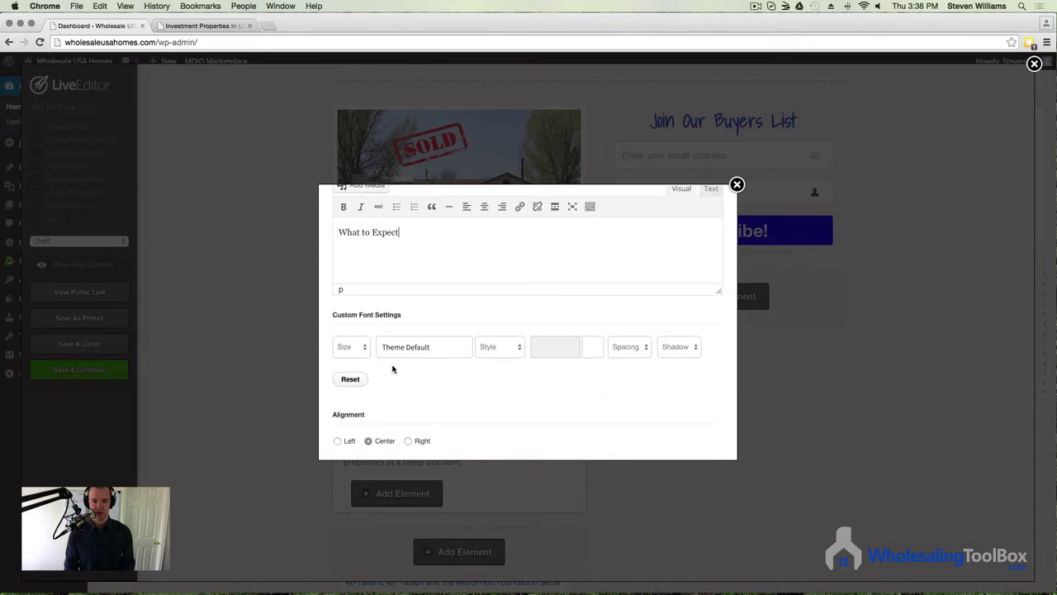
click(366, 353)
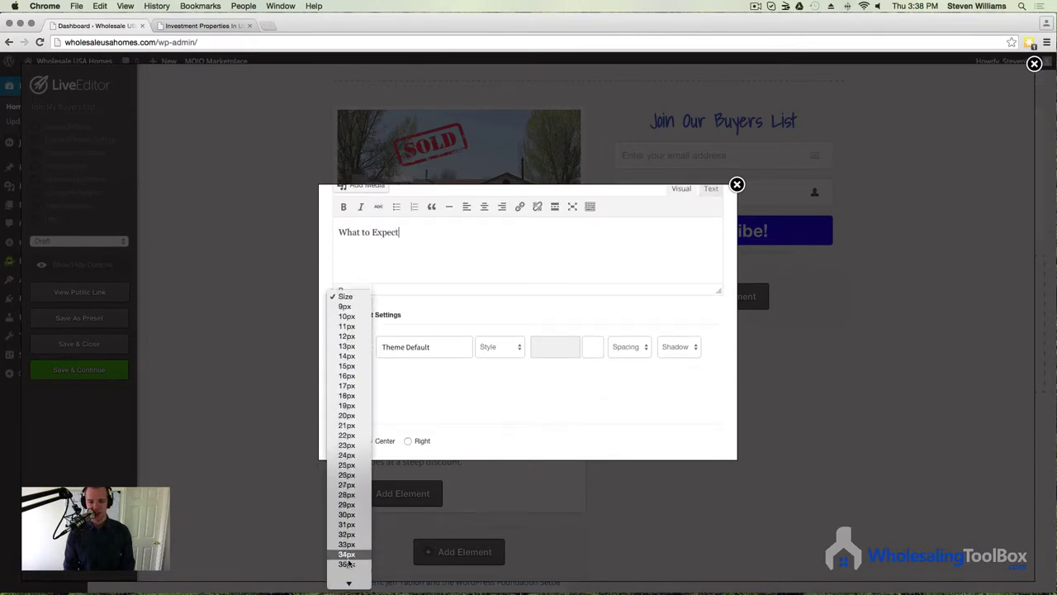
click(347, 468)
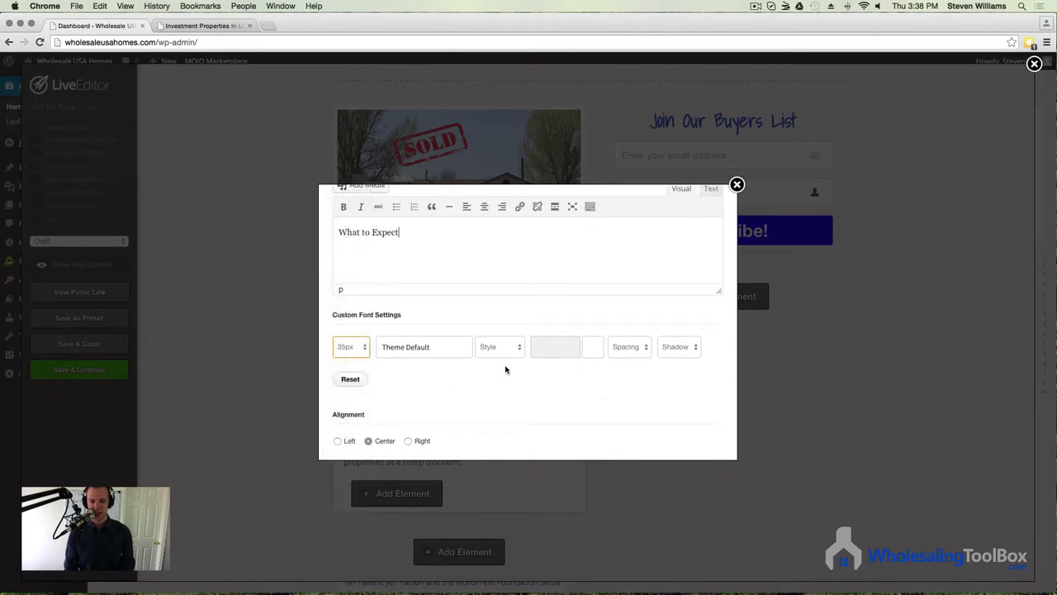
click(545, 348)
click(598, 439)
click(552, 425)
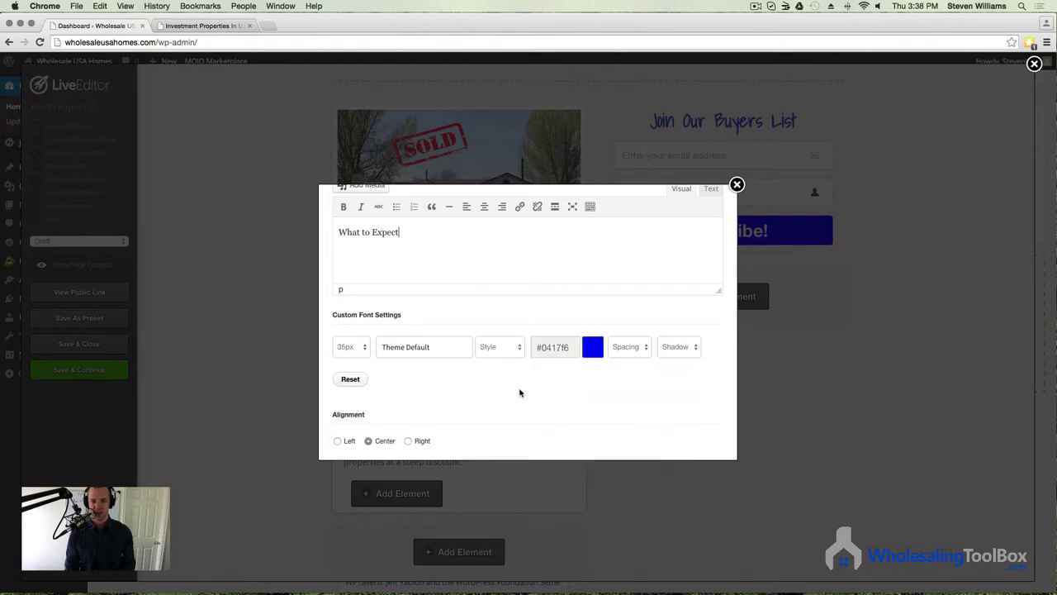
Step: Insert the centred headline into the page and compare with the "Here's What You'll Get" section on the Wholesale Utah Homes site
scroll(556, 421, down, 8)
scroll(556, 421, up, 8)
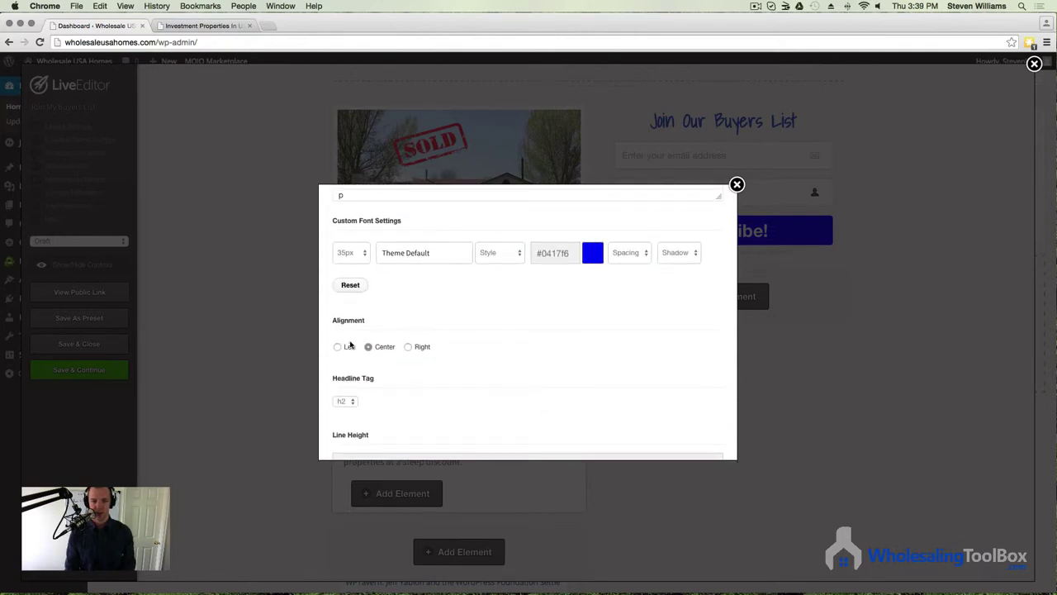
scroll(561, 419, down, 8)
click(689, 439)
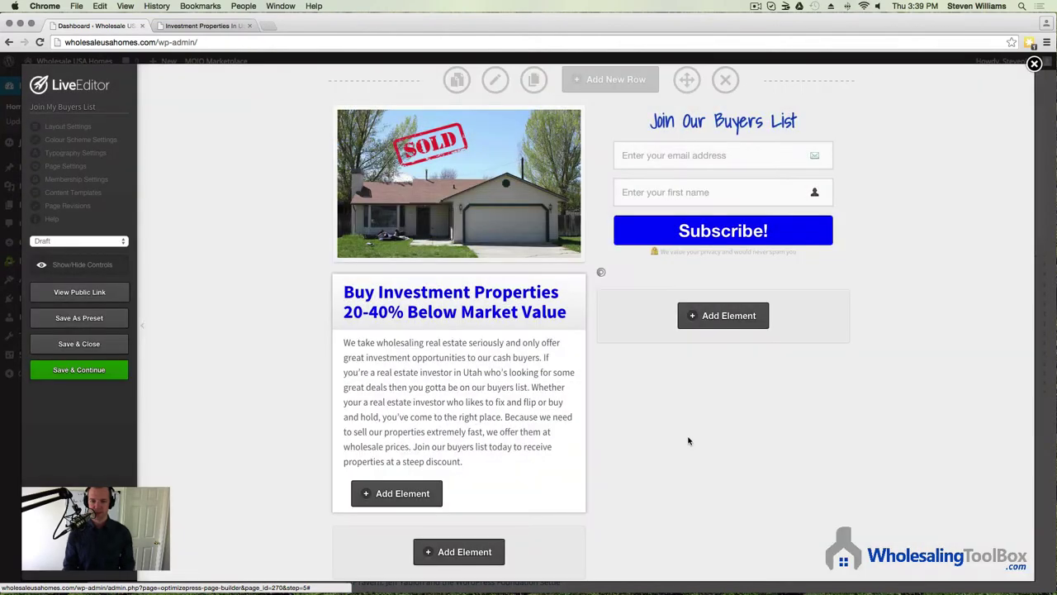
click(229, 26)
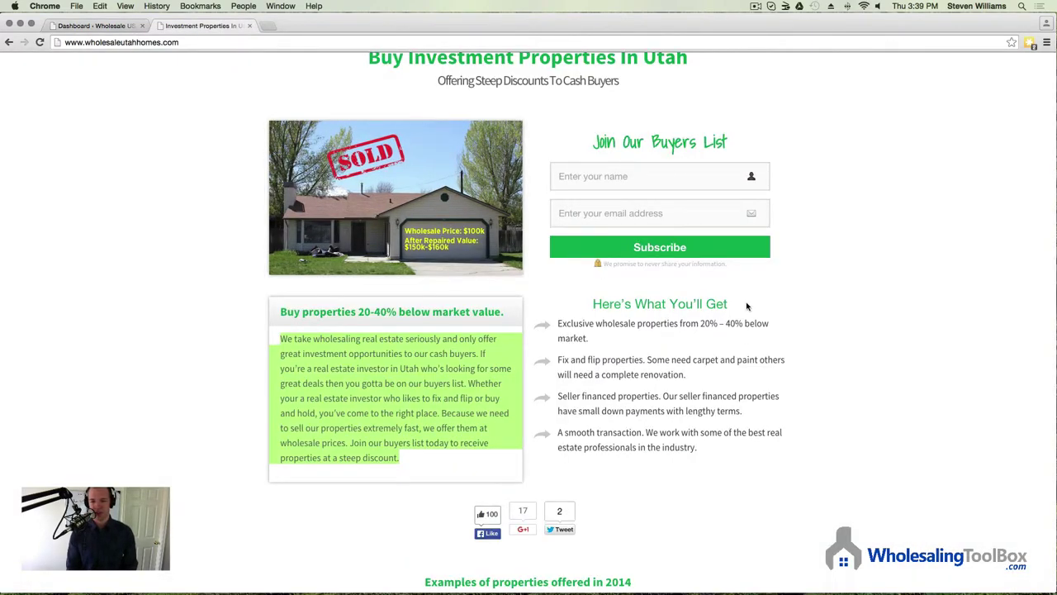
click(91, 25)
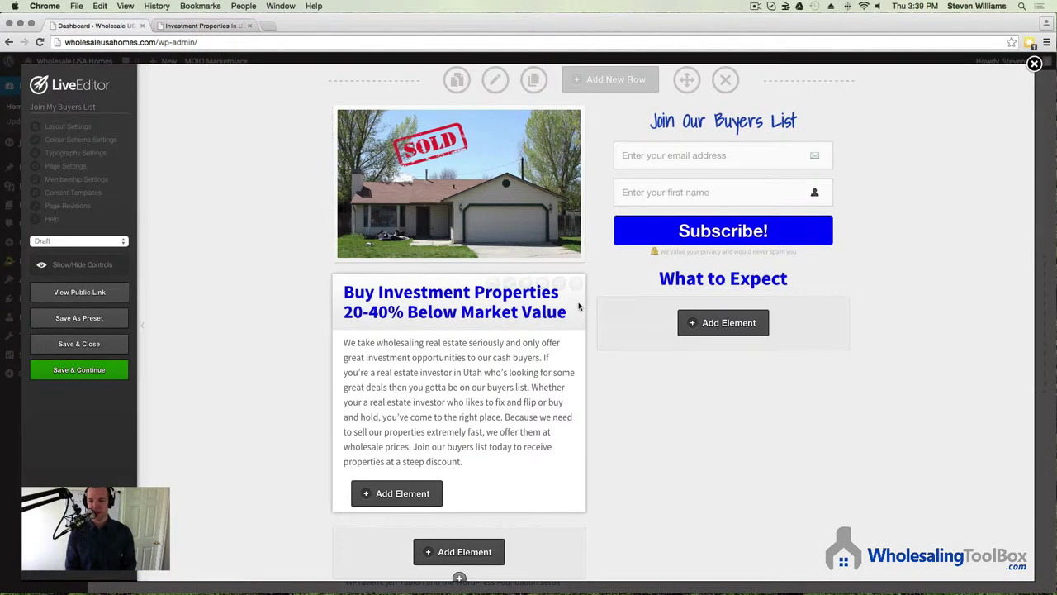
Step: Insert a bullet block in the small green check style below the What to Expect heading, without list items
click(727, 328)
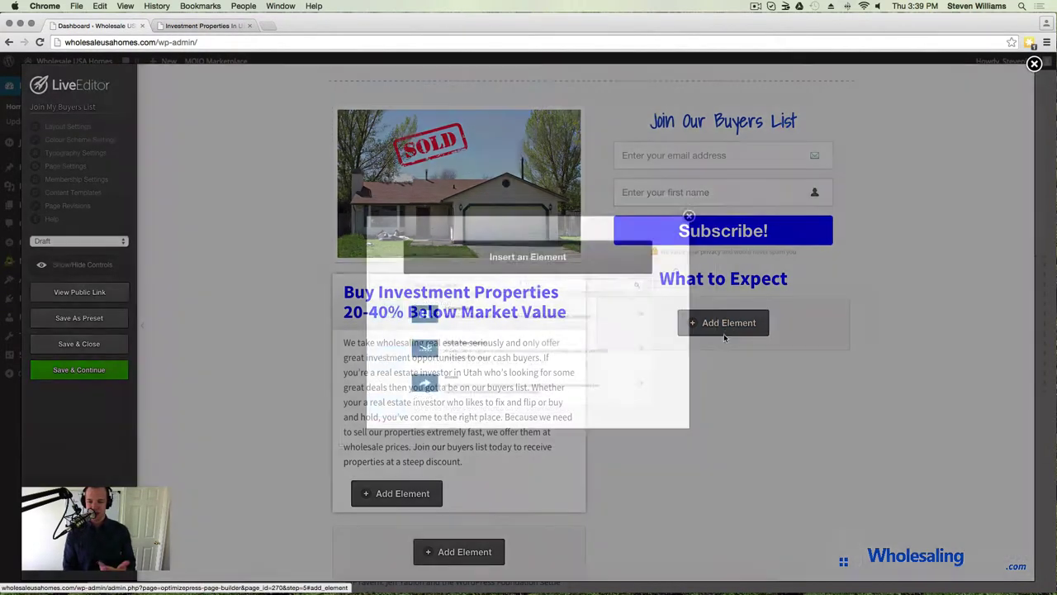
scroll(492, 381, down, 3)
scroll(492, 381, down, 1)
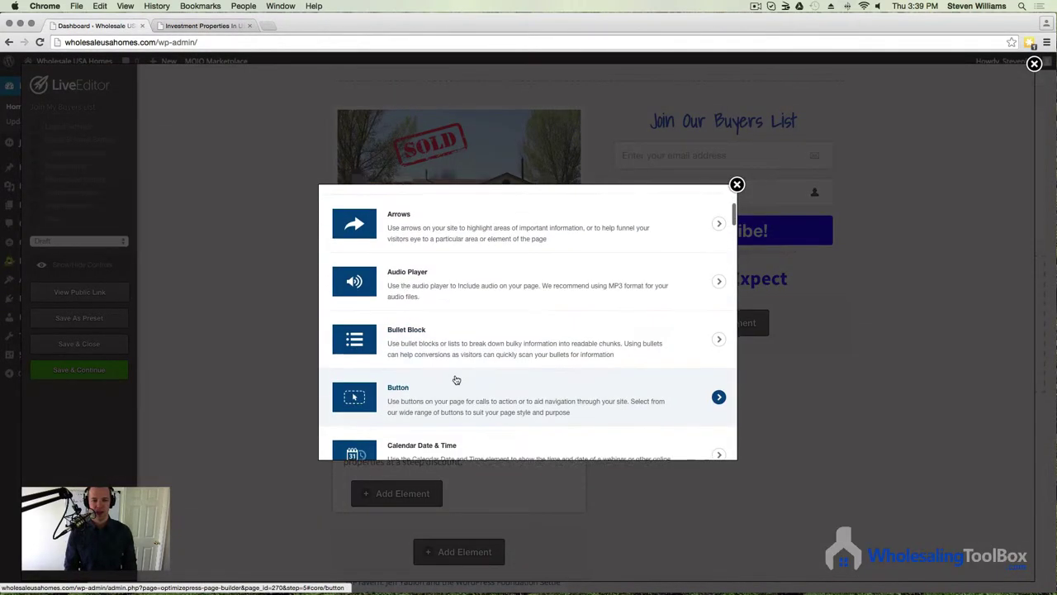
click(437, 343)
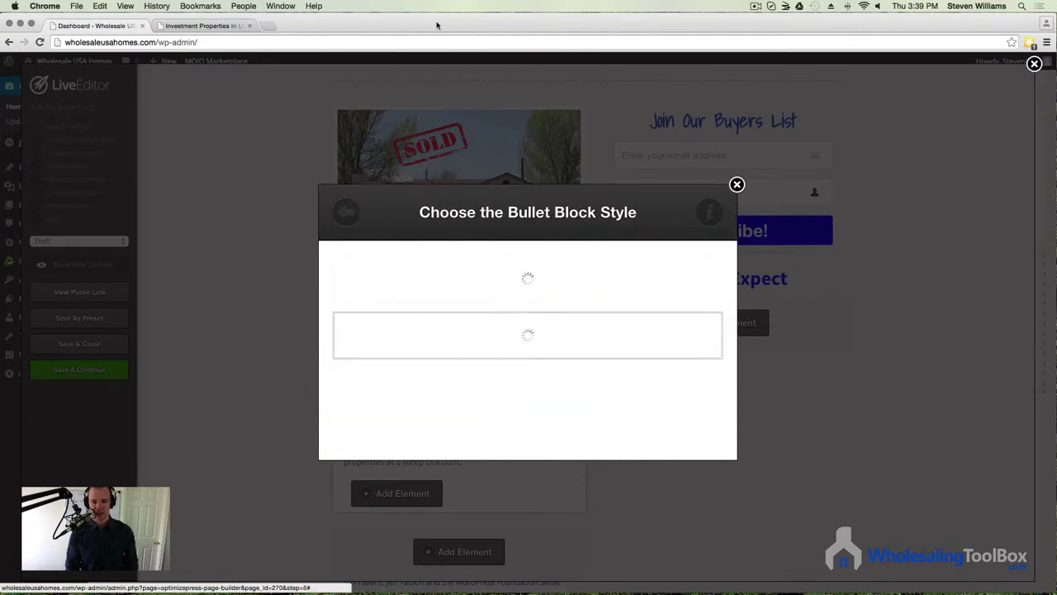
click(190, 26)
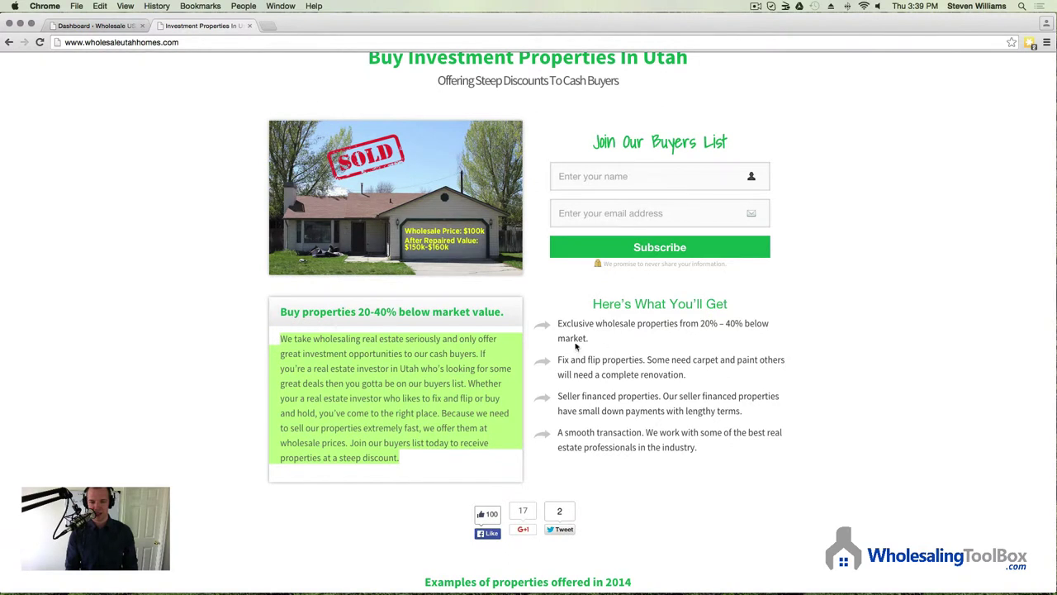
click(116, 26)
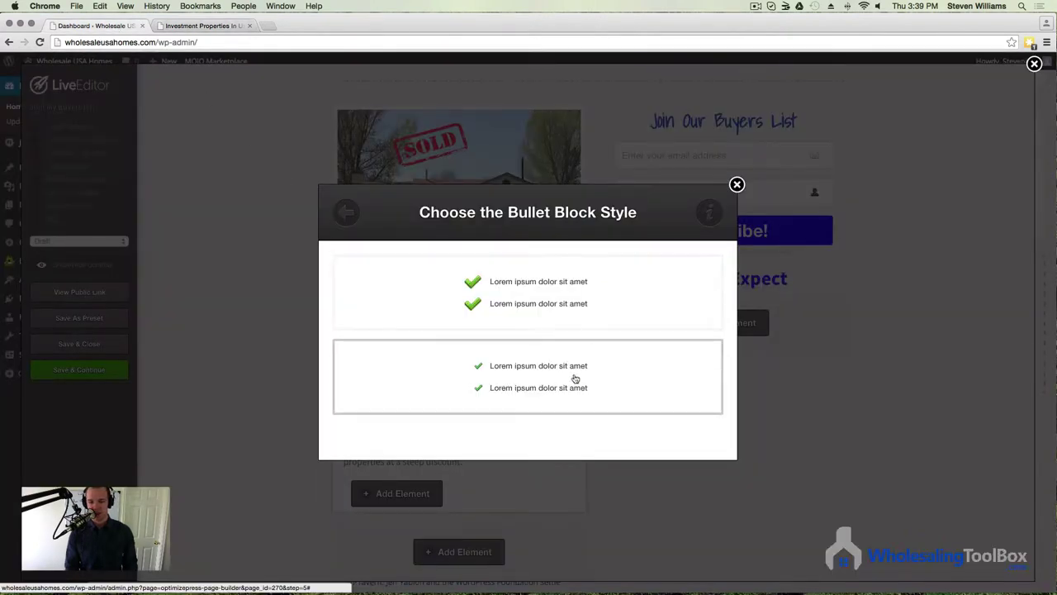
click(523, 369)
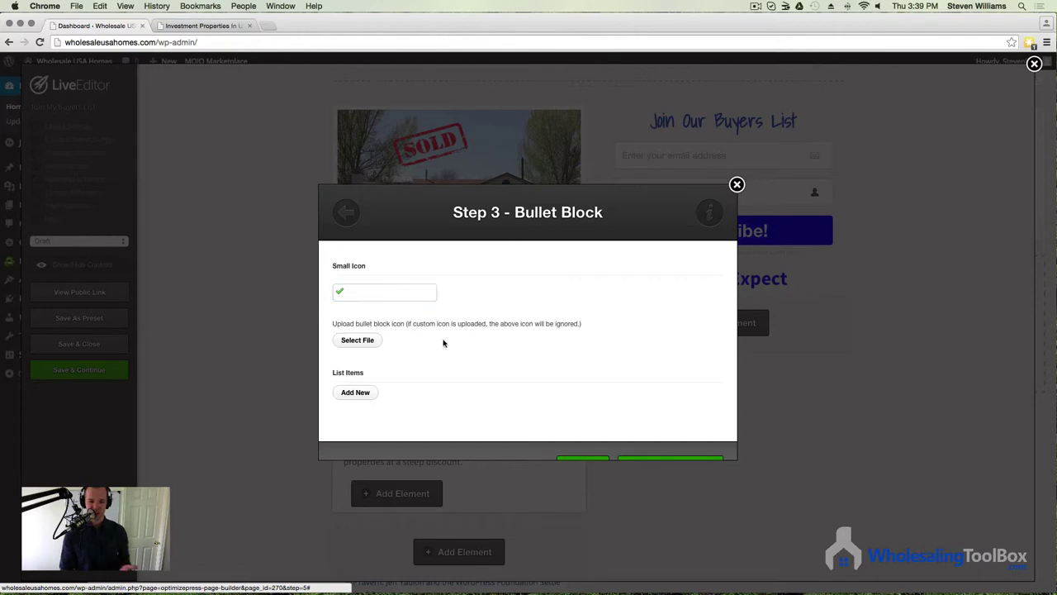
scroll(446, 347, down, 2)
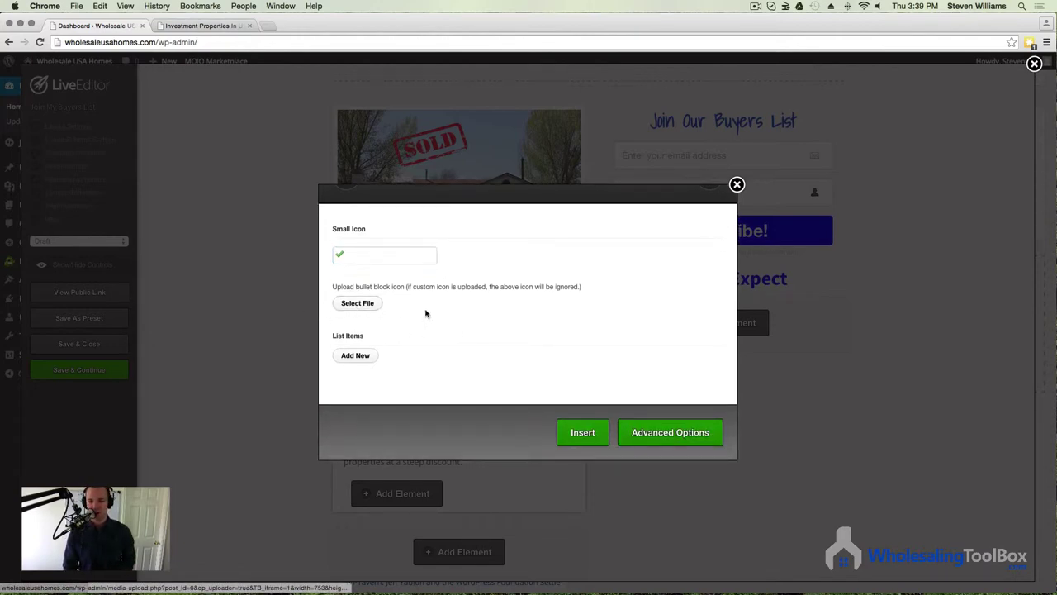
click(583, 433)
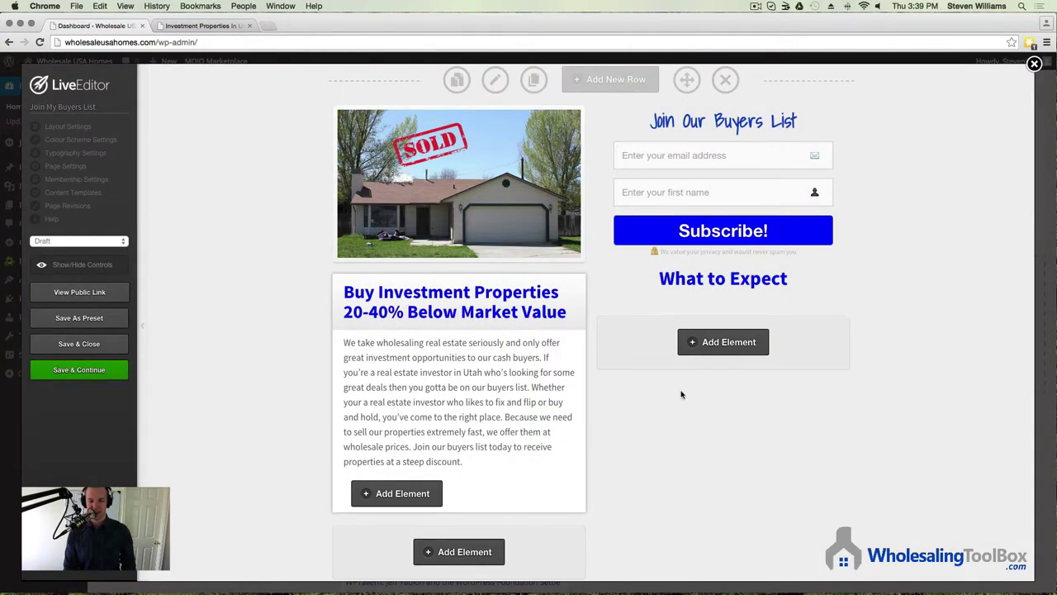
Step: Start another bullet block in the small green check style below the What to Expect heading
click(703, 348)
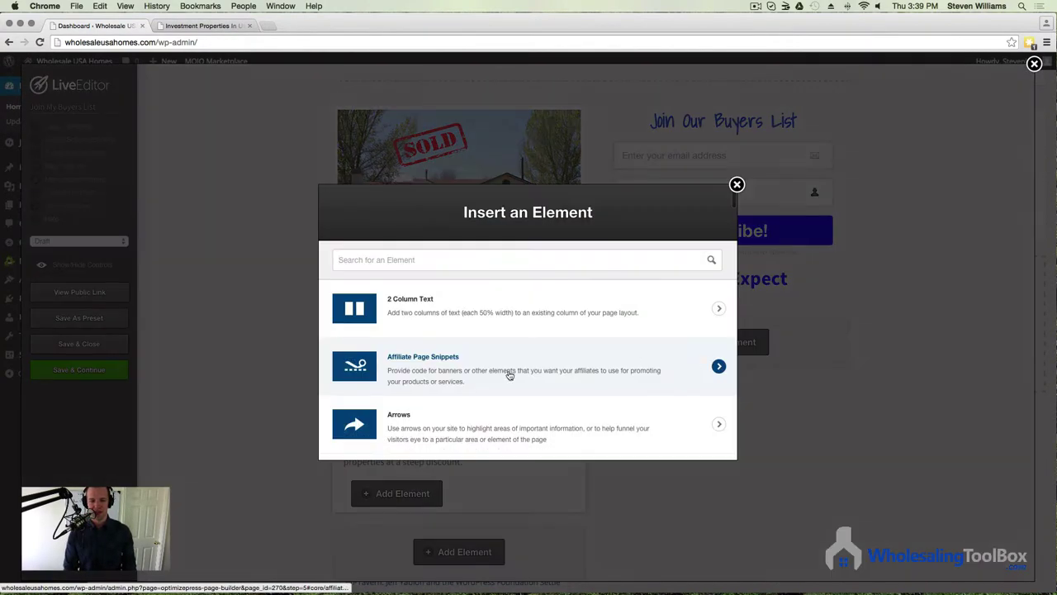
scroll(512, 372, down, 5)
click(440, 383)
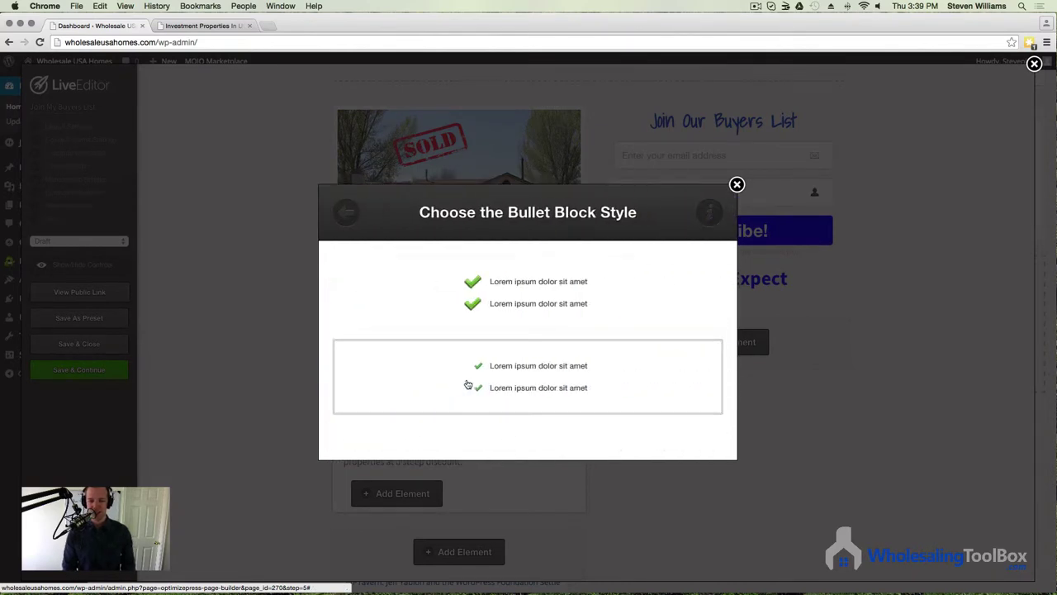
click(489, 377)
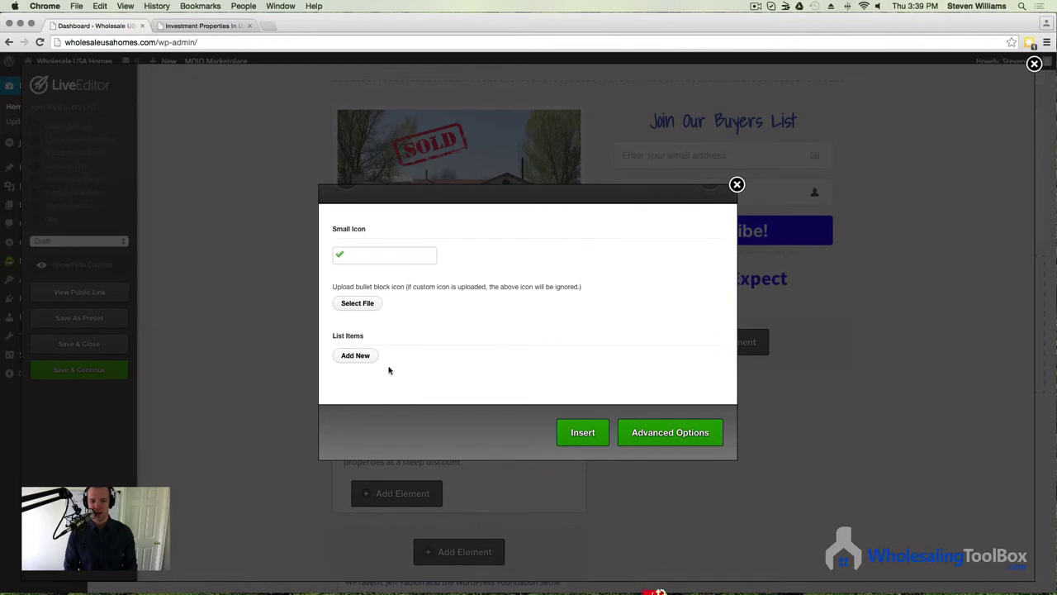
Step: Add the list item "Exclusive wholesale properties from 20% – 40% below market." copied from the wholesaleutahhomes.com page
click(357, 356)
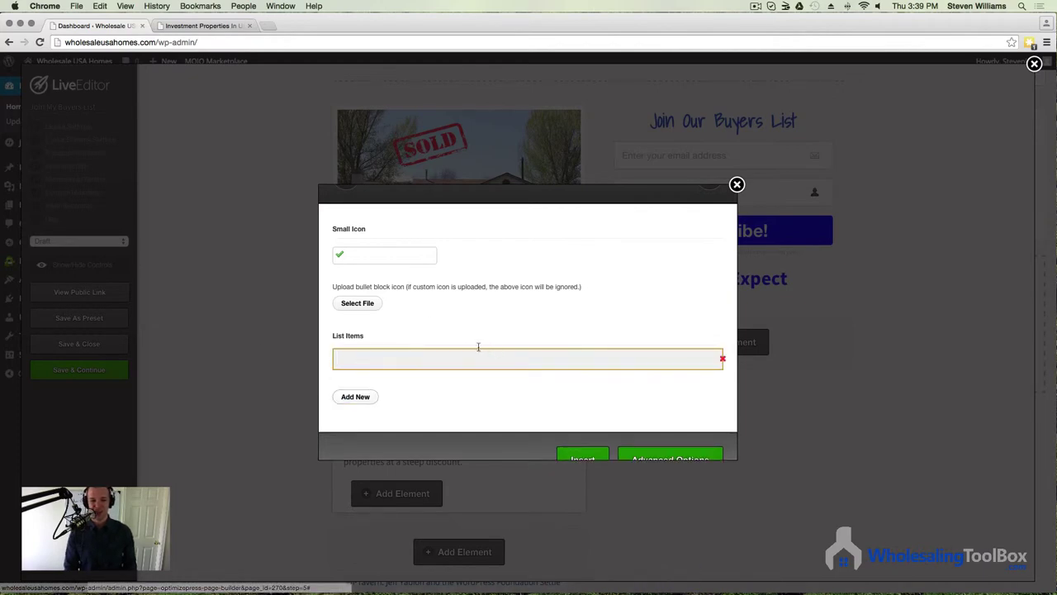
click(224, 28)
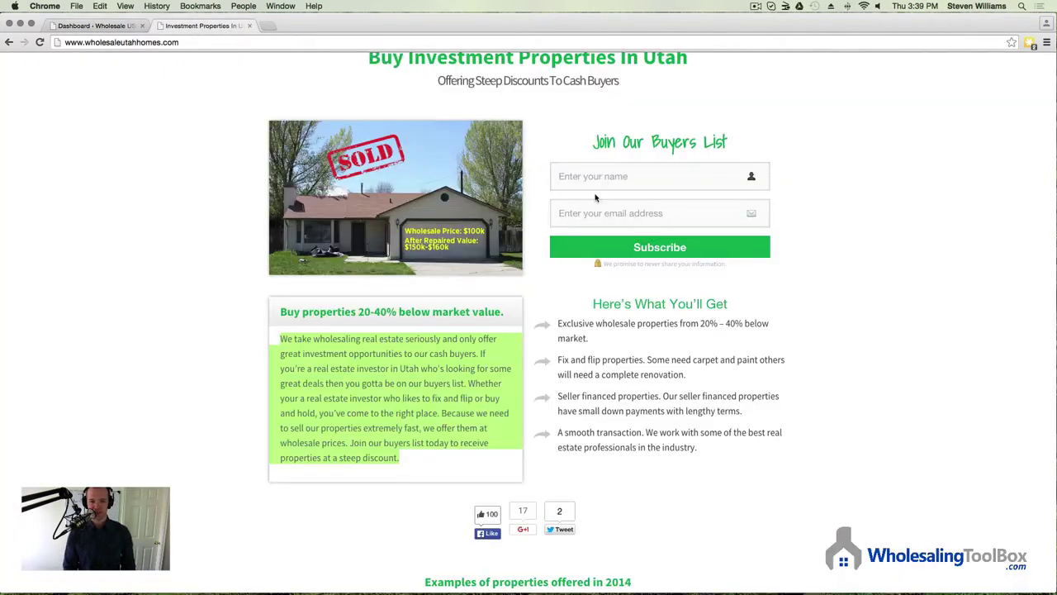
drag(591, 340, 553, 322)
key(super+c)
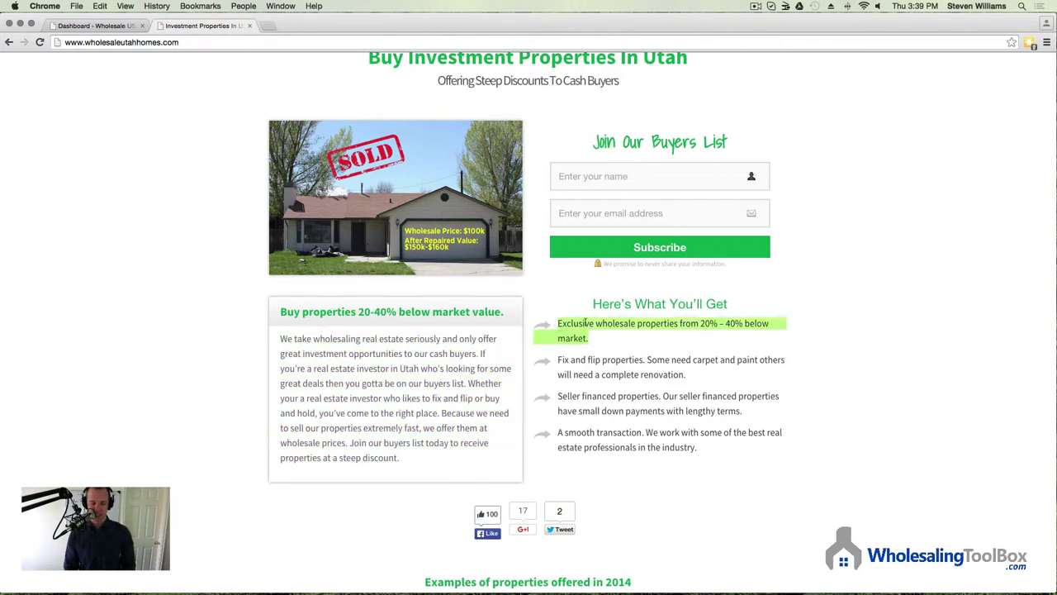
click(99, 26)
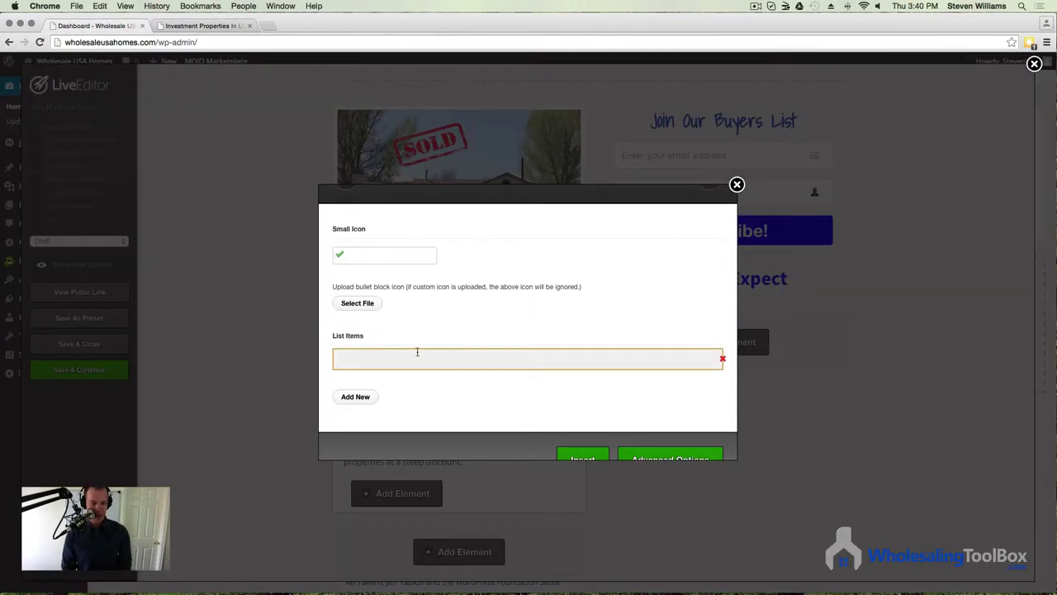
key(super+v)
Step: Add a second list item with the full "Fix and flip properties" bullet copied from the wholesaleutahhomes.com page
click(355, 397)
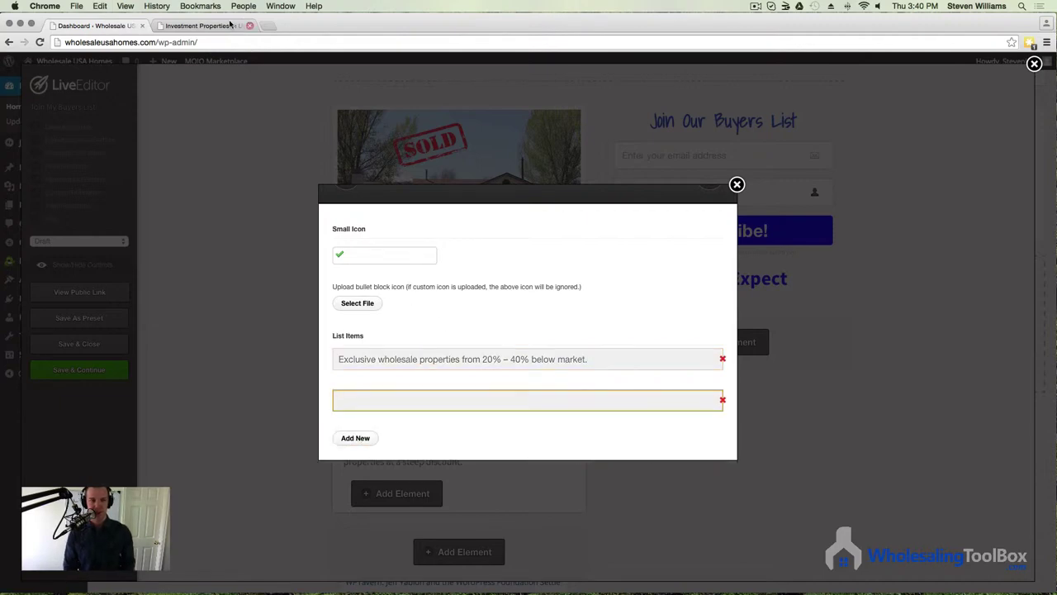
click(202, 26)
drag(689, 376, 557, 360)
key(super+c)
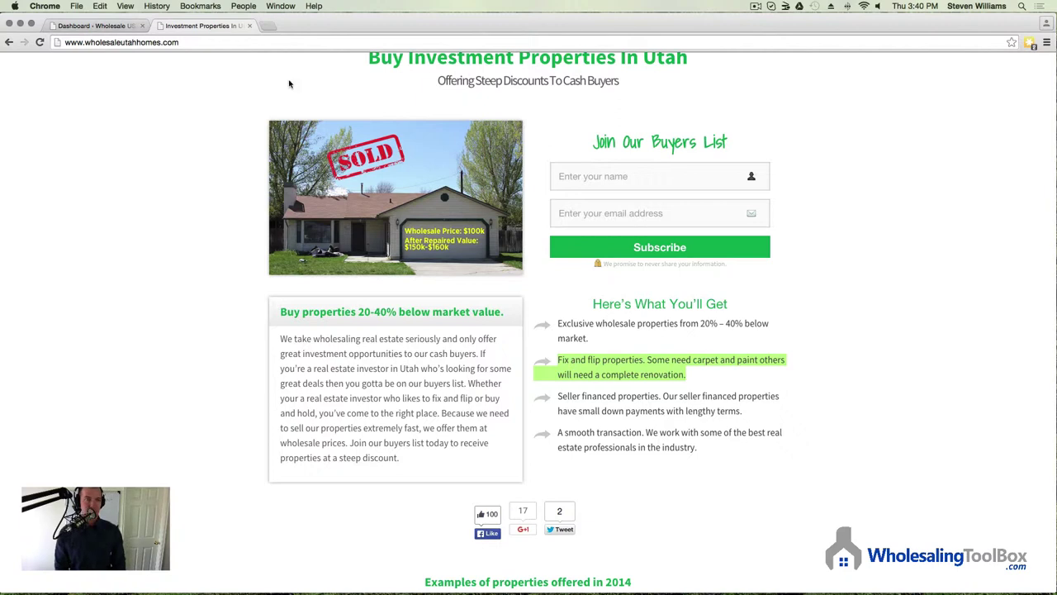
click(116, 27)
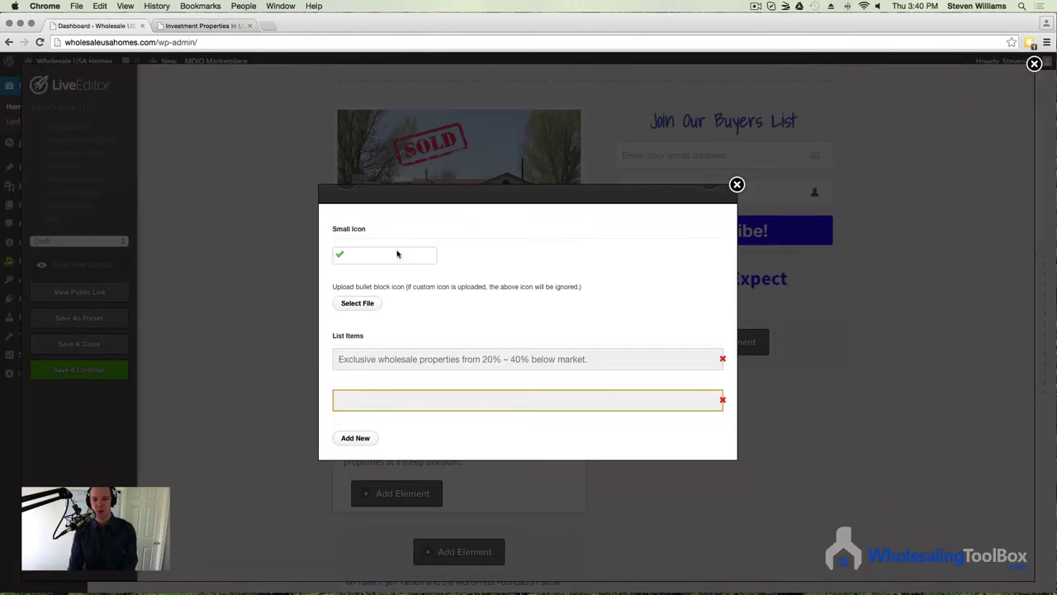
key(super+v)
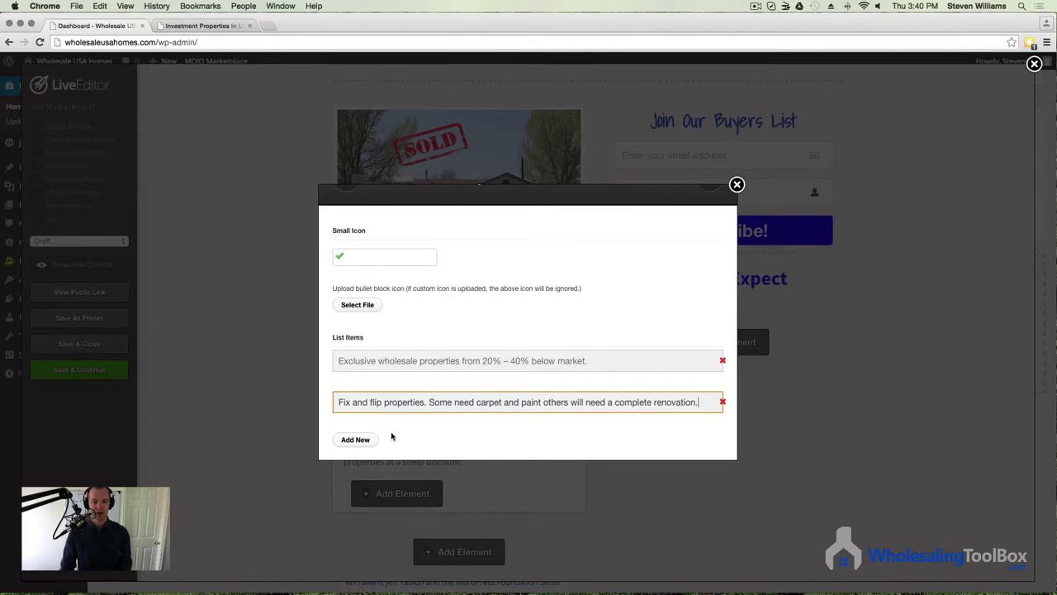
Step: Add a third list item with the full "Seller financed properties" bullet copied from the wholesaleutahhomes.com page
scroll(358, 434, down, 1)
click(360, 412)
click(202, 25)
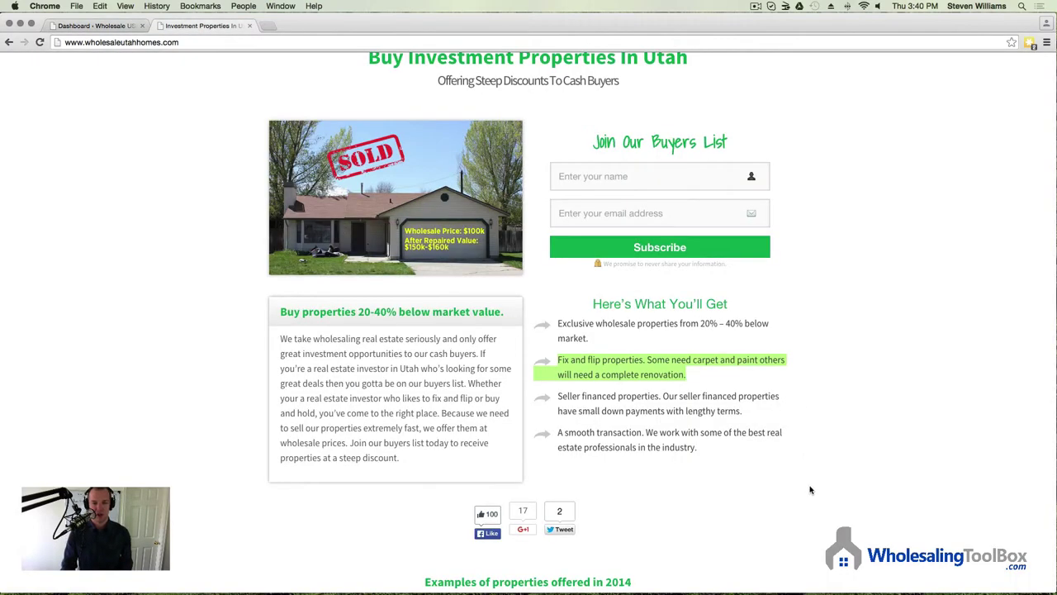
drag(751, 419, 554, 397)
key(super+c)
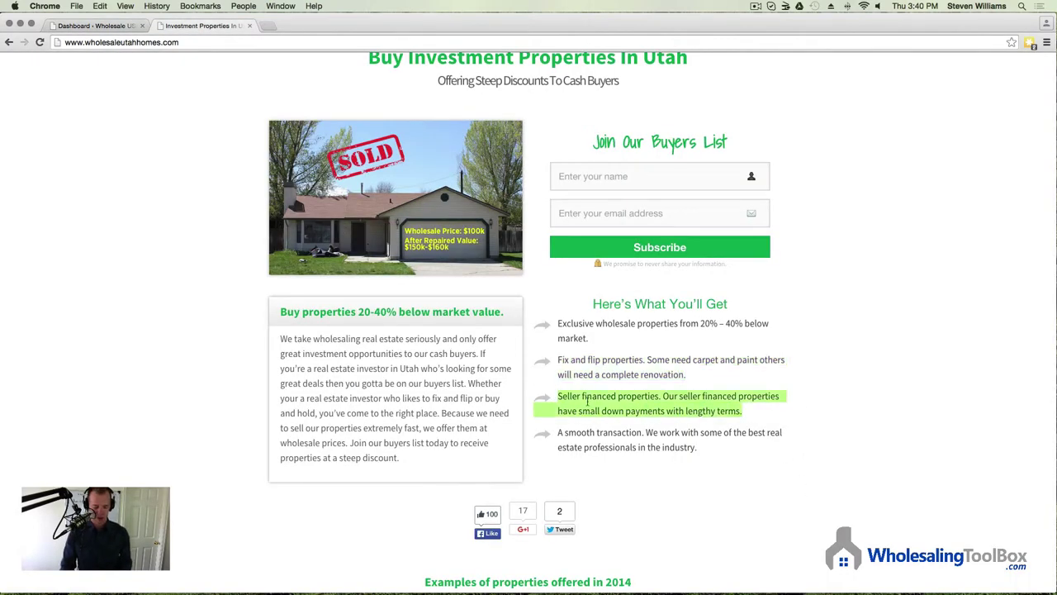
click(97, 26)
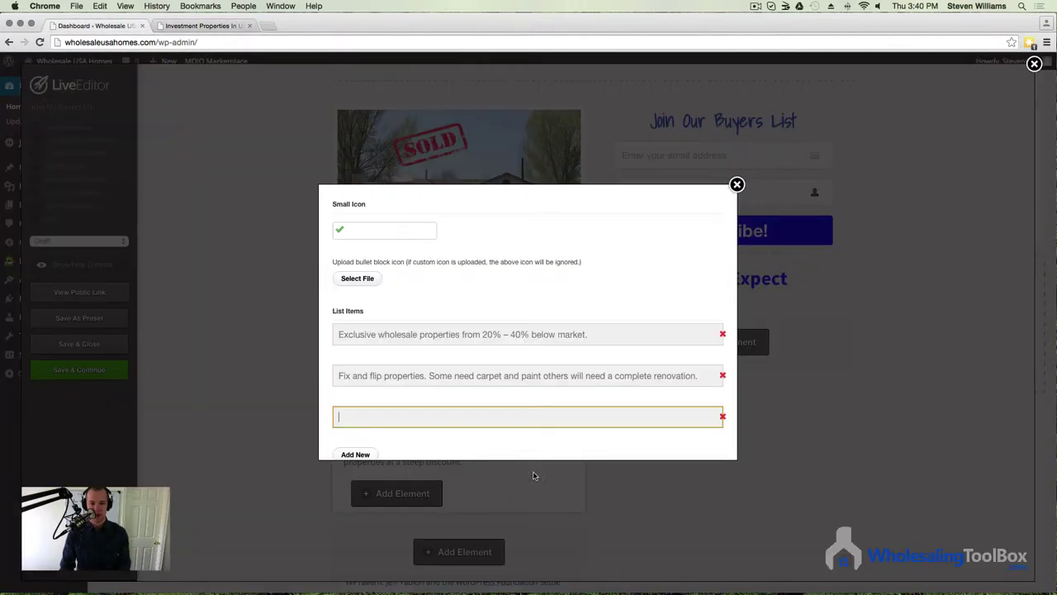
key(super+v)
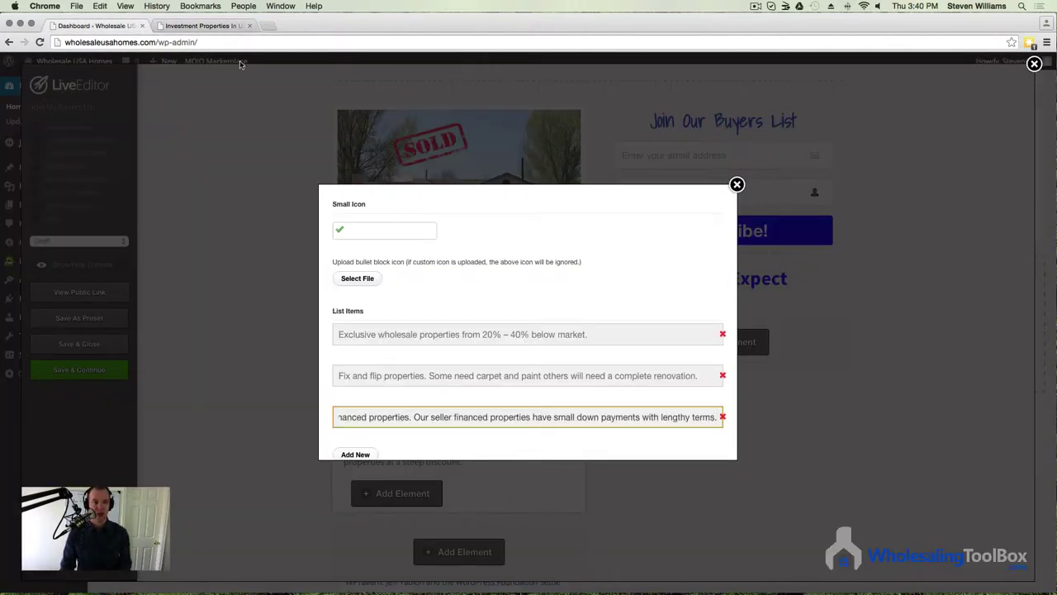
Step: Add the full "A smooth transaction" bullet from the wholesaleutahhomes.com page as the fourth list item and insert the bullet block
click(216, 25)
drag(696, 447, 558, 432)
key(super+c)
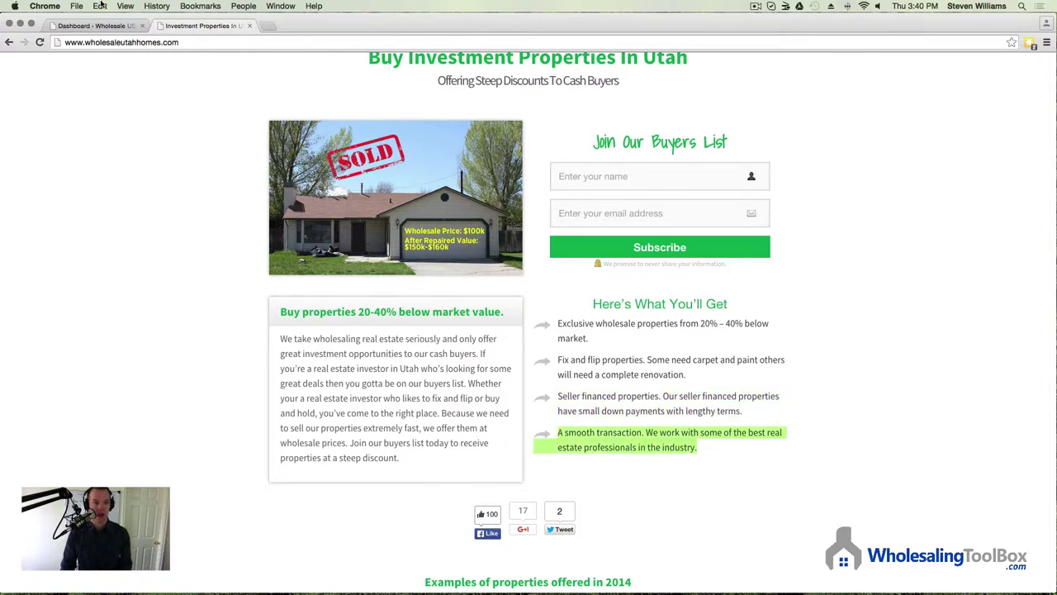
click(95, 25)
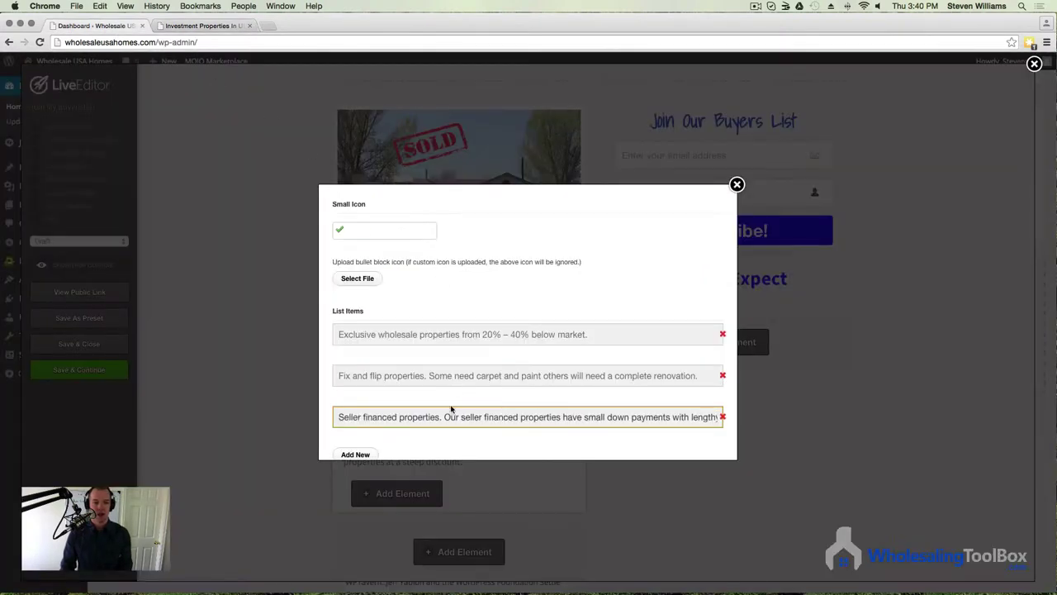
click(357, 452)
scroll(402, 444, down, 2)
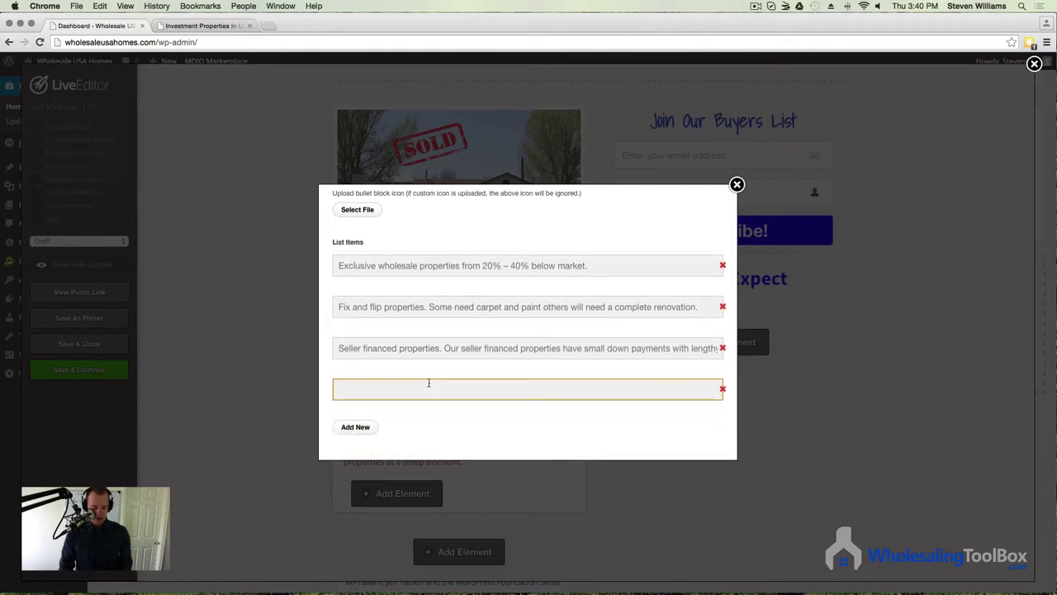
key(super+v)
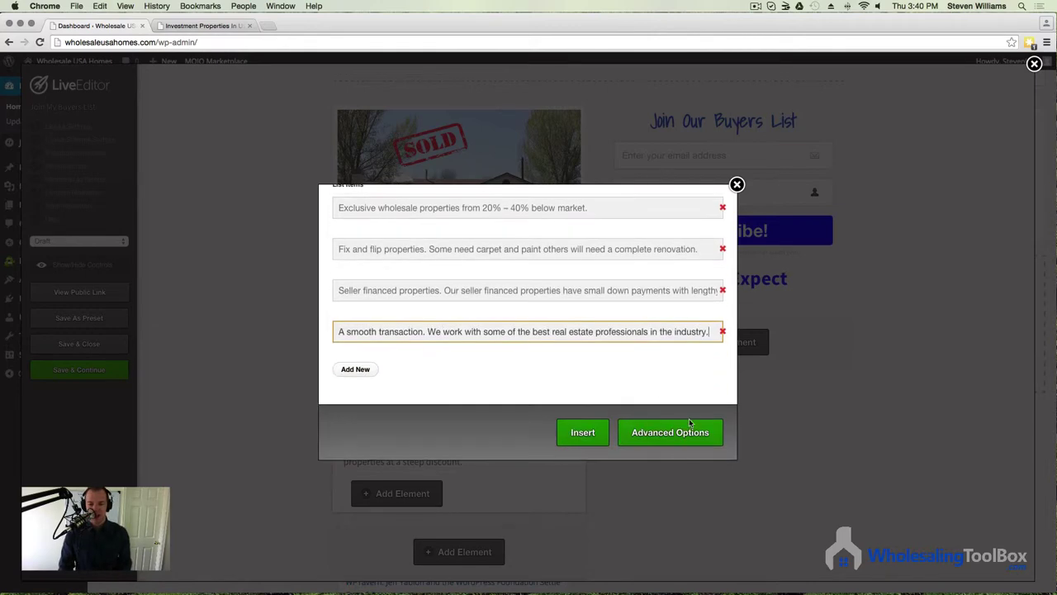
click(582, 431)
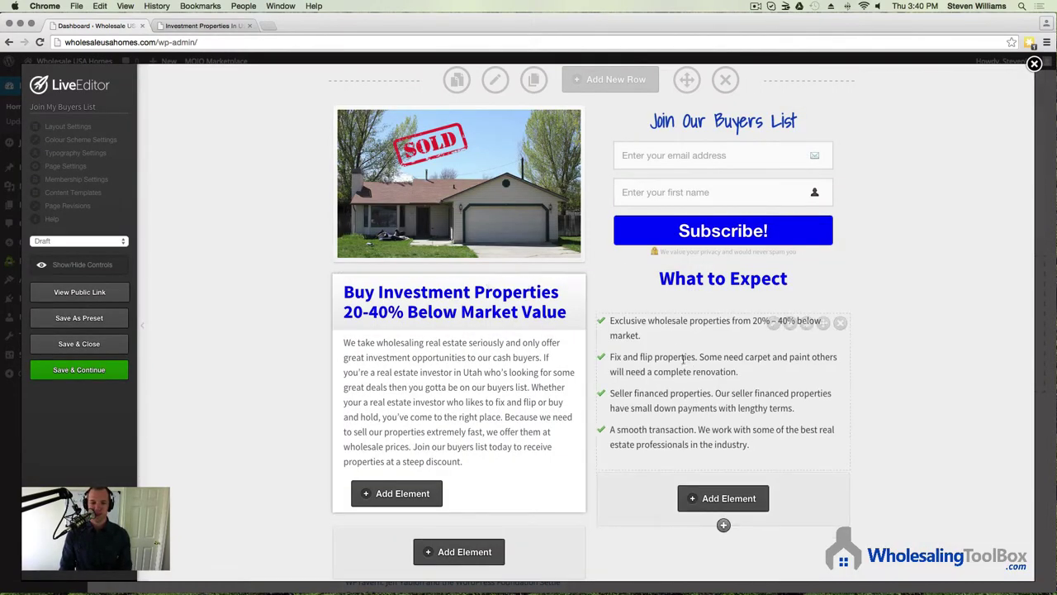
Step: Check the row background on the wholesaleutahhomes.com page, then set the content row's starting background color to #ffffff in the landing page
scroll(900, 330, up, 5)
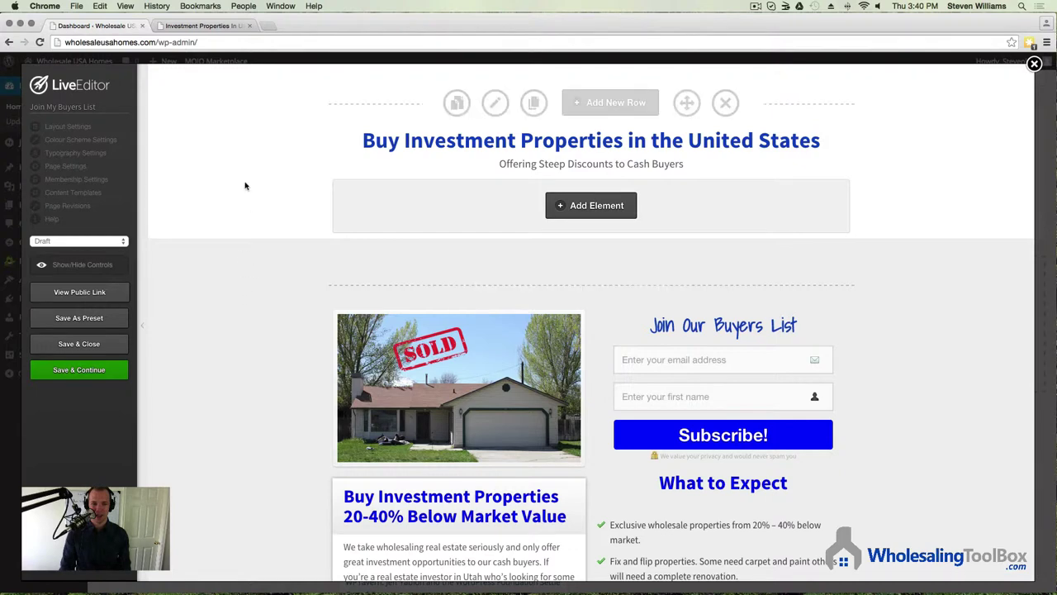
click(221, 27)
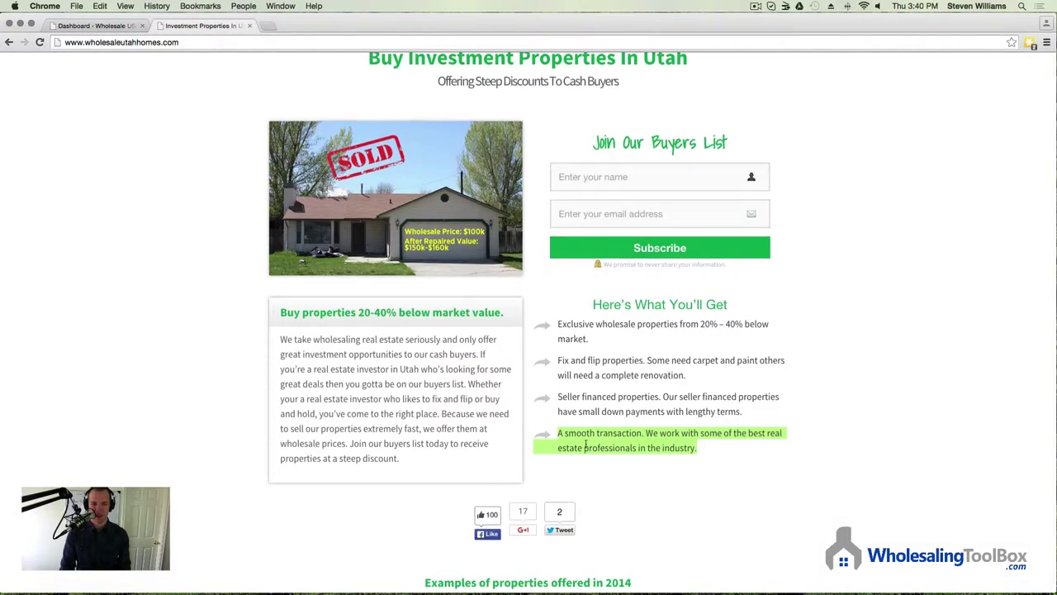
scroll(399, 245, up, 4)
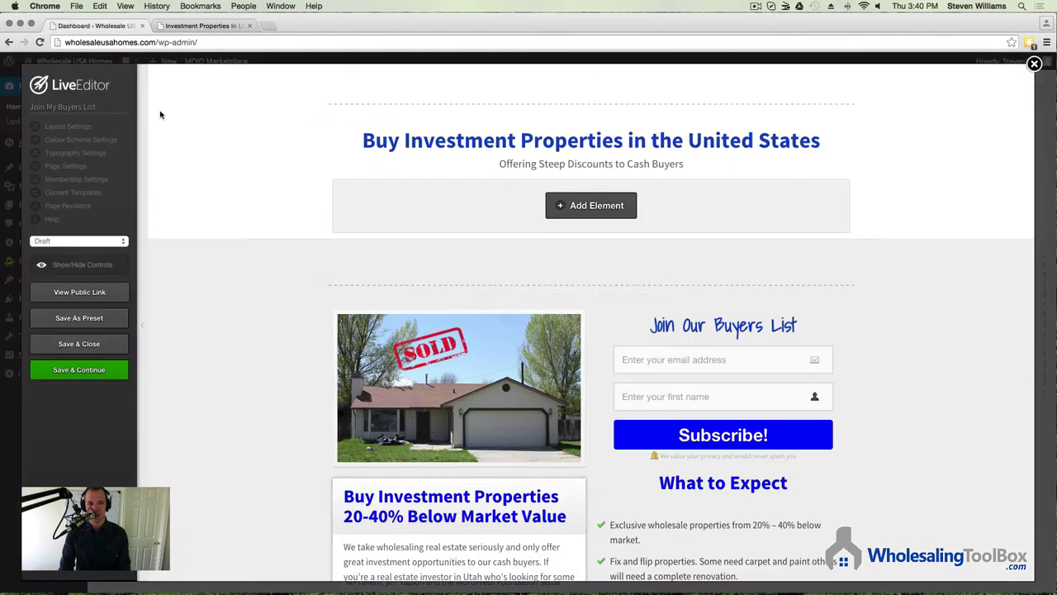
click(98, 25)
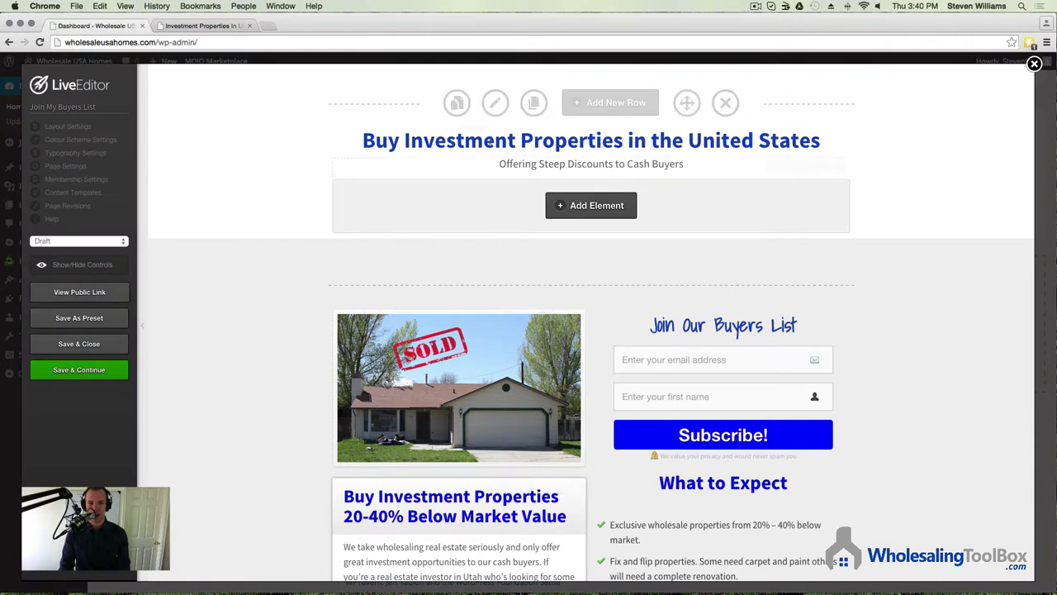
mouse_move(508, 268)
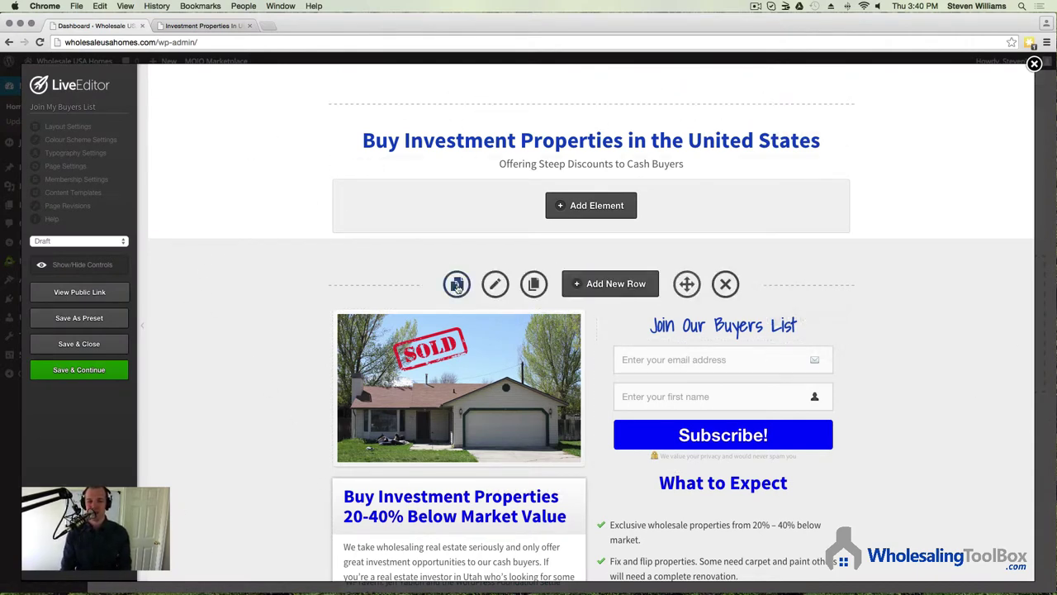
click(495, 285)
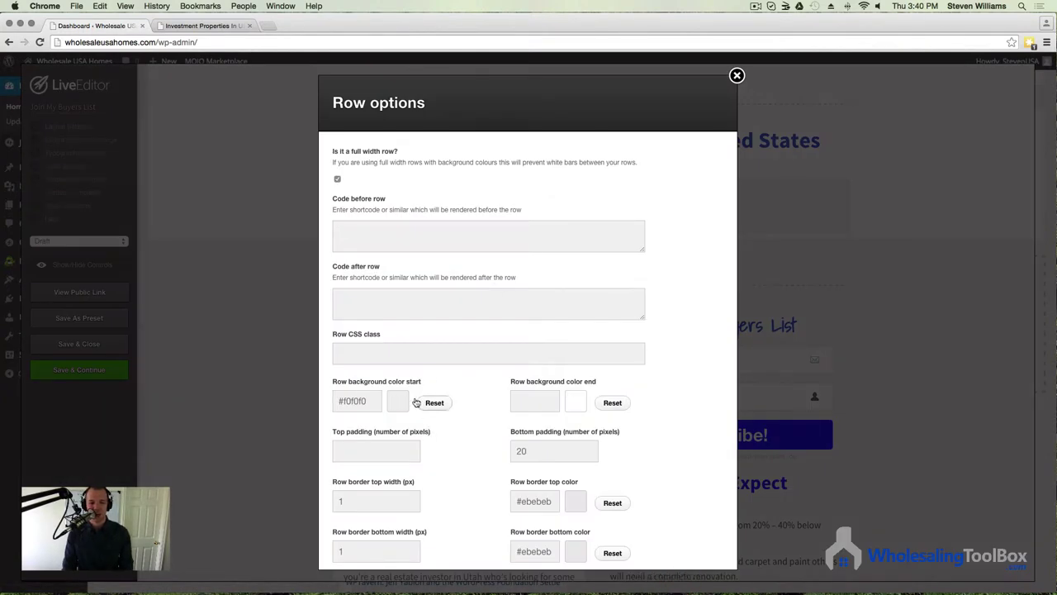
click(367, 406)
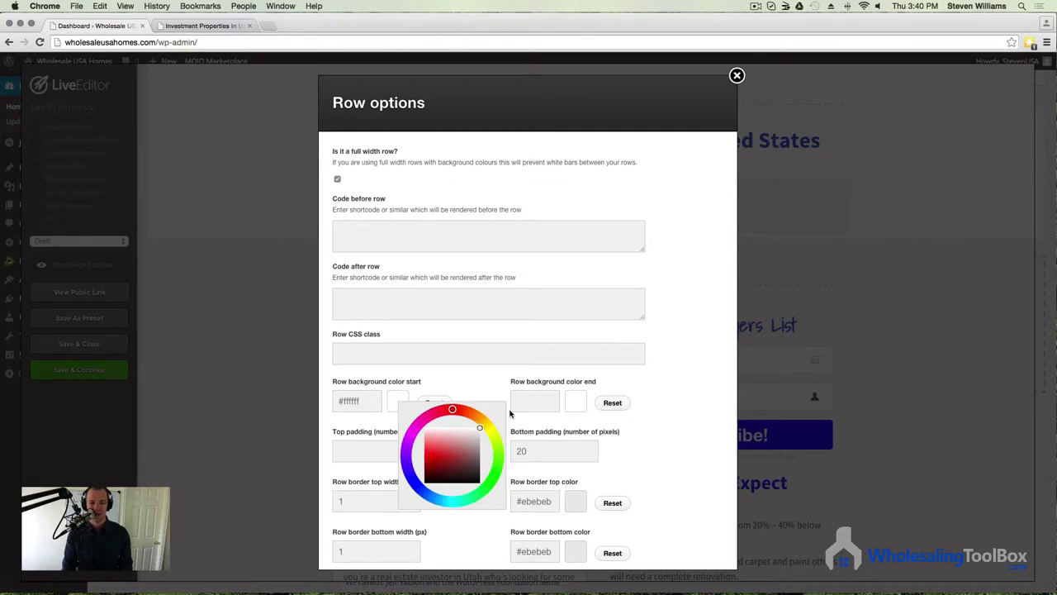
click(463, 383)
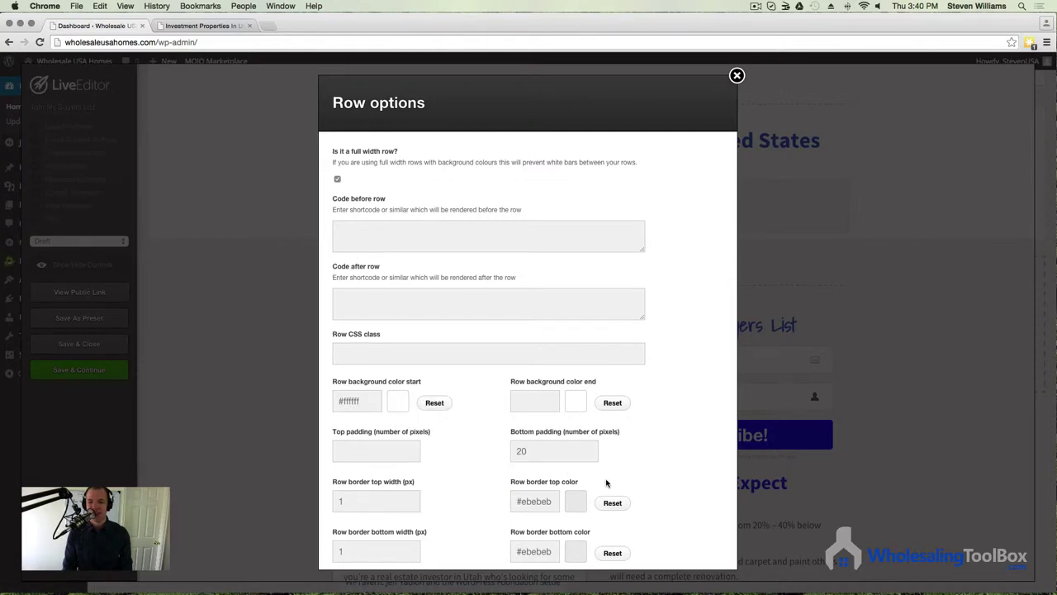
scroll(620, 494, down, 5)
click(692, 540)
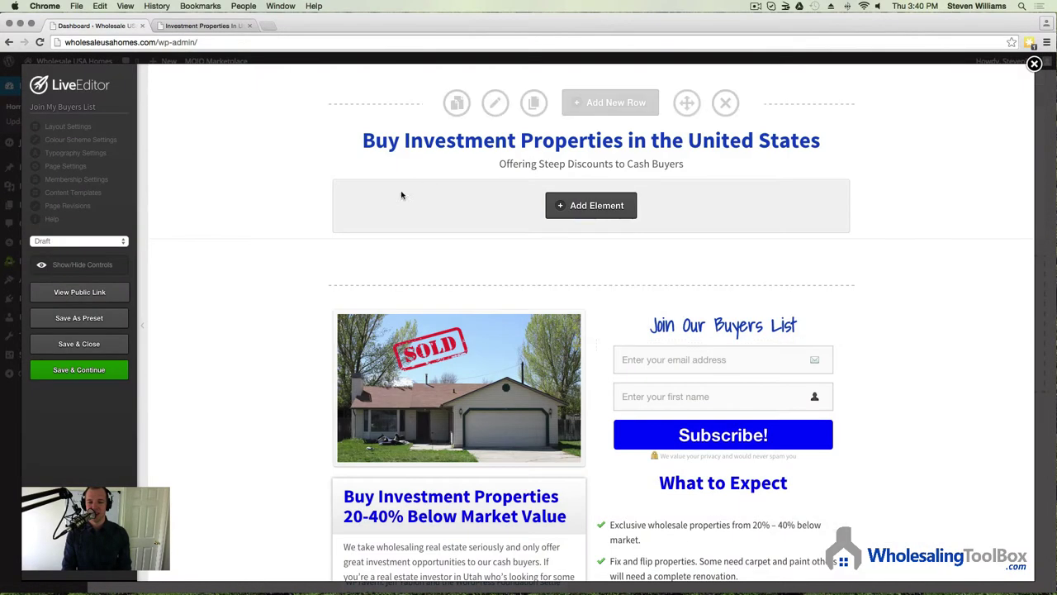
Step: Compare the area below the two content columns on the wholesaleutahhomes.com page with the same area of the landing page
scroll(827, 421, down, 8)
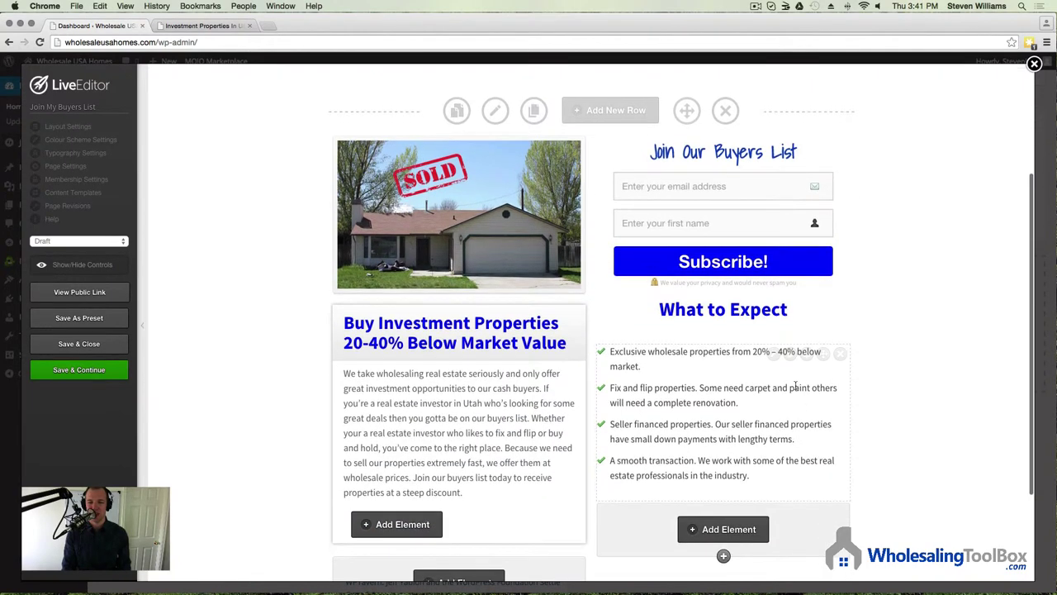
click(194, 27)
scroll(826, 372, down, 8)
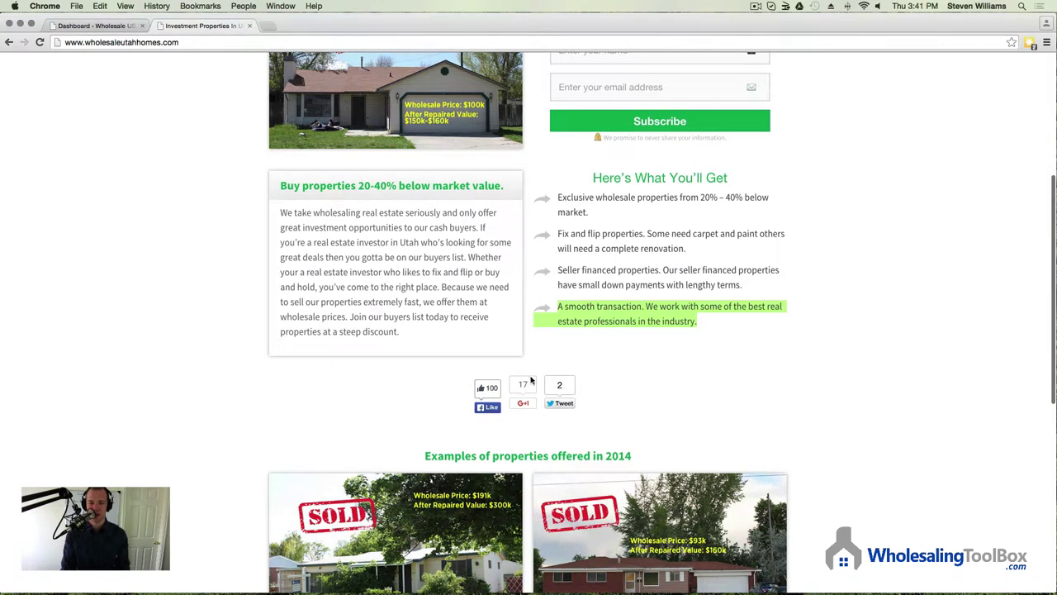
click(67, 27)
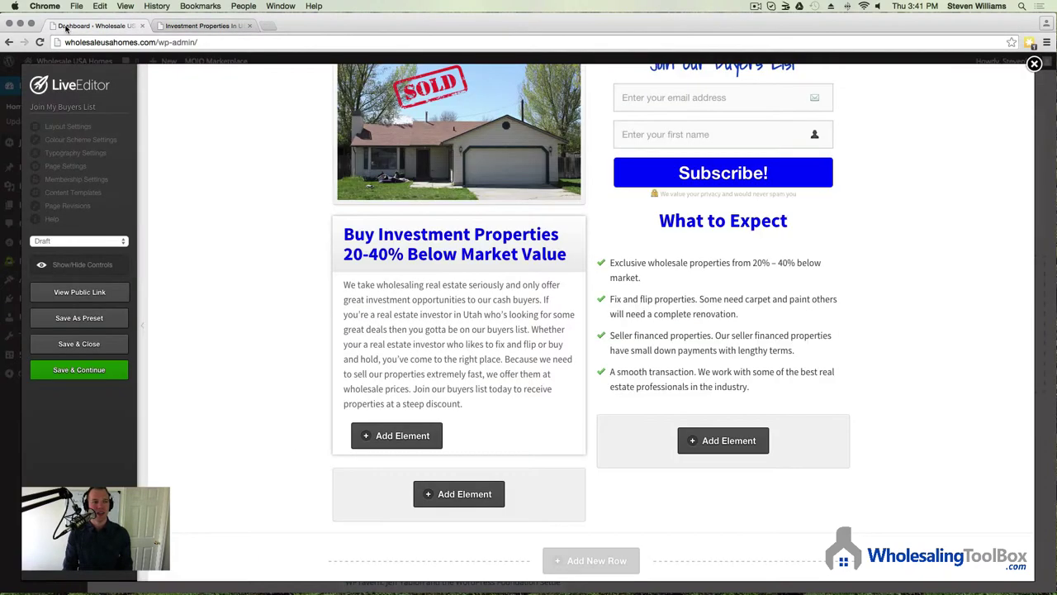
click(202, 26)
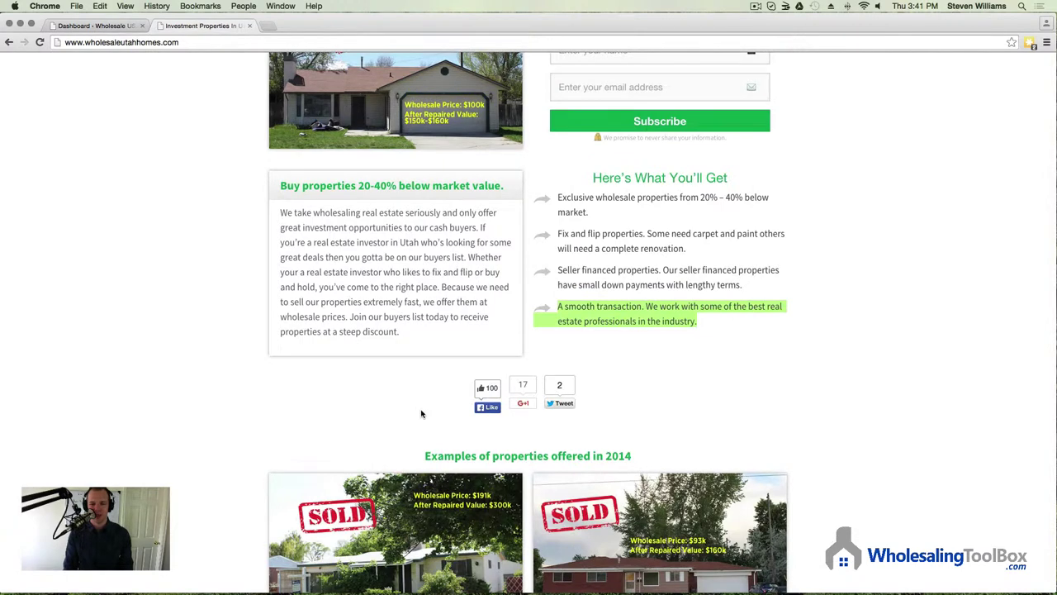
click(85, 27)
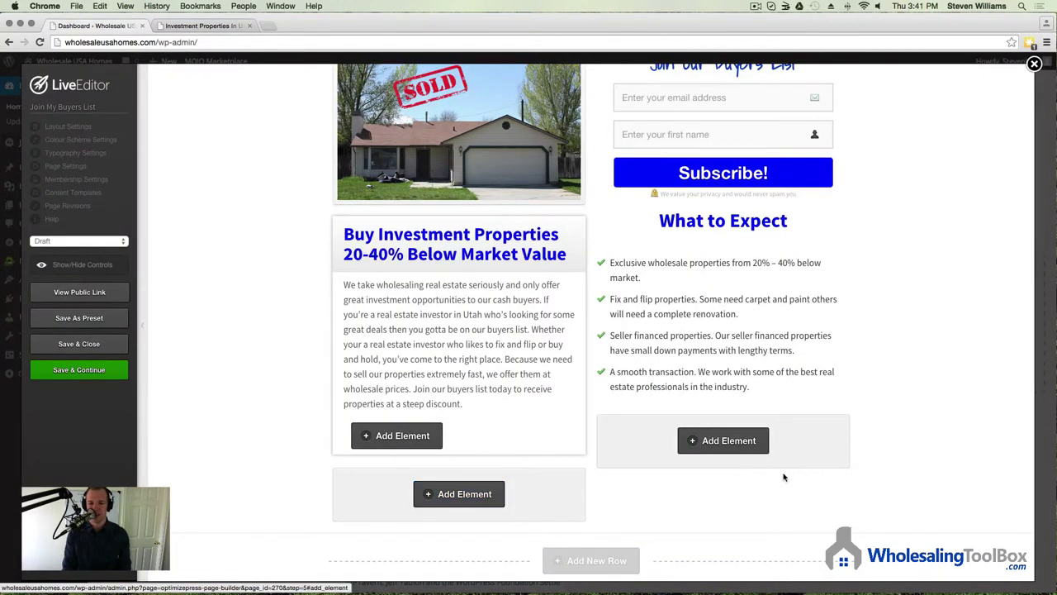
scroll(590, 458, up, 5)
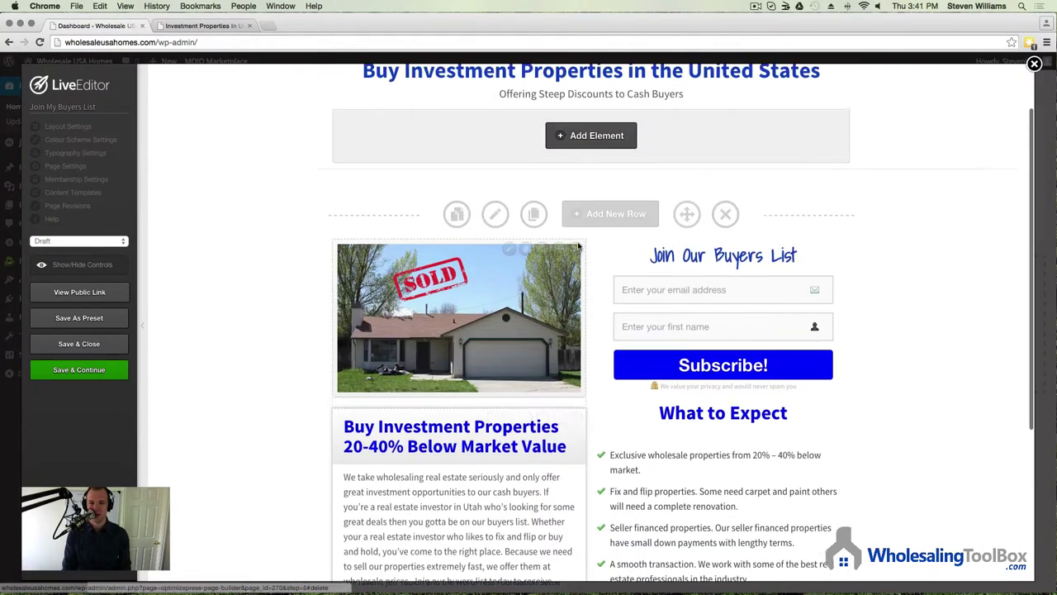
scroll(709, 327, down, 5)
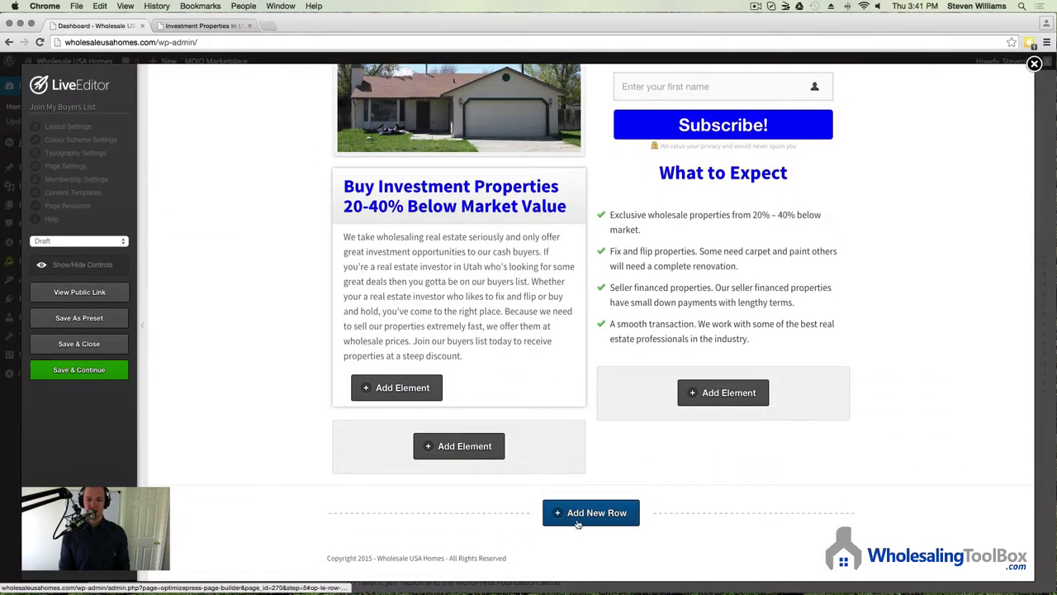
Step: Add a new 1 Column row below the two-column content row
click(591, 524)
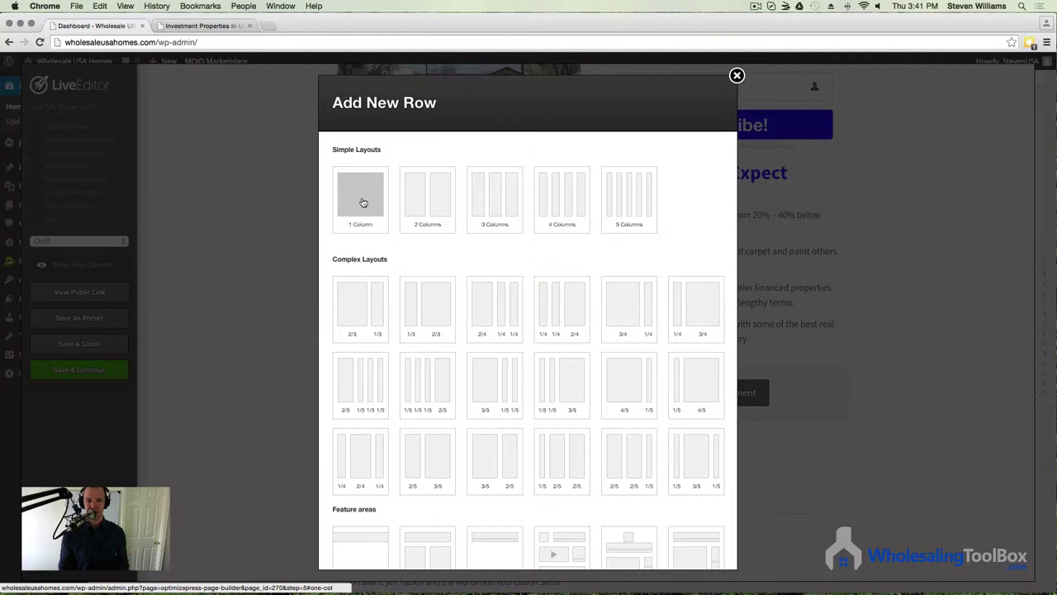
click(362, 202)
scroll(565, 383, down, 4)
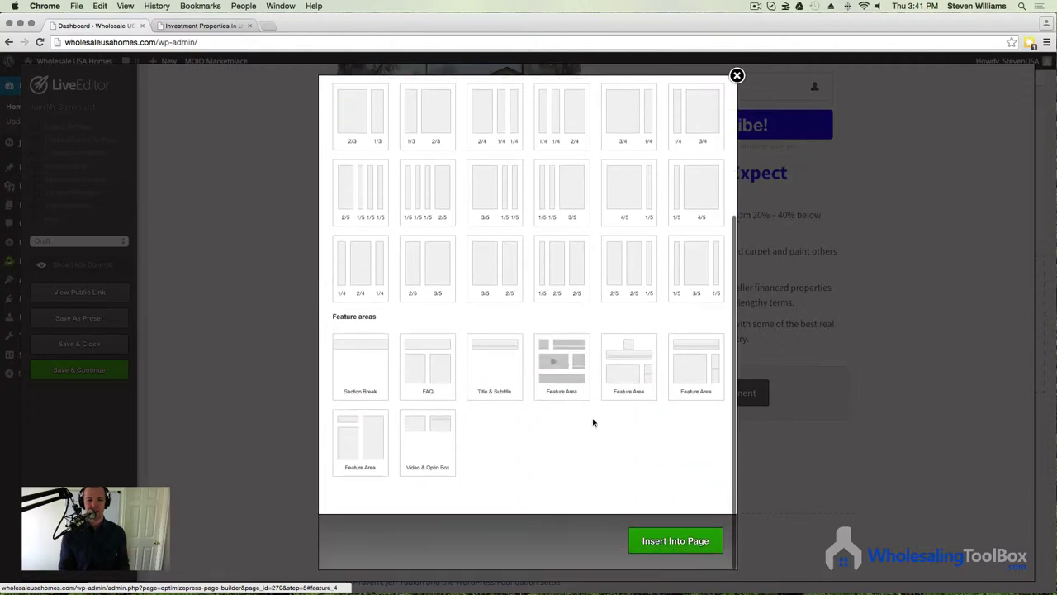
click(674, 541)
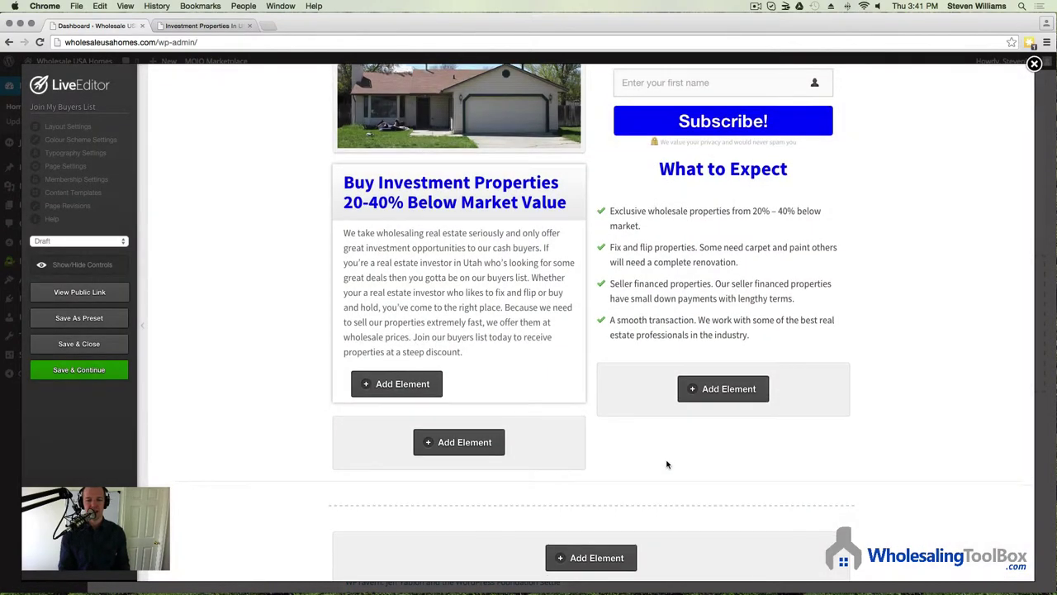
Step: Start adding a Social Sharing element to the empty one-column row
scroll(661, 461, down, 2)
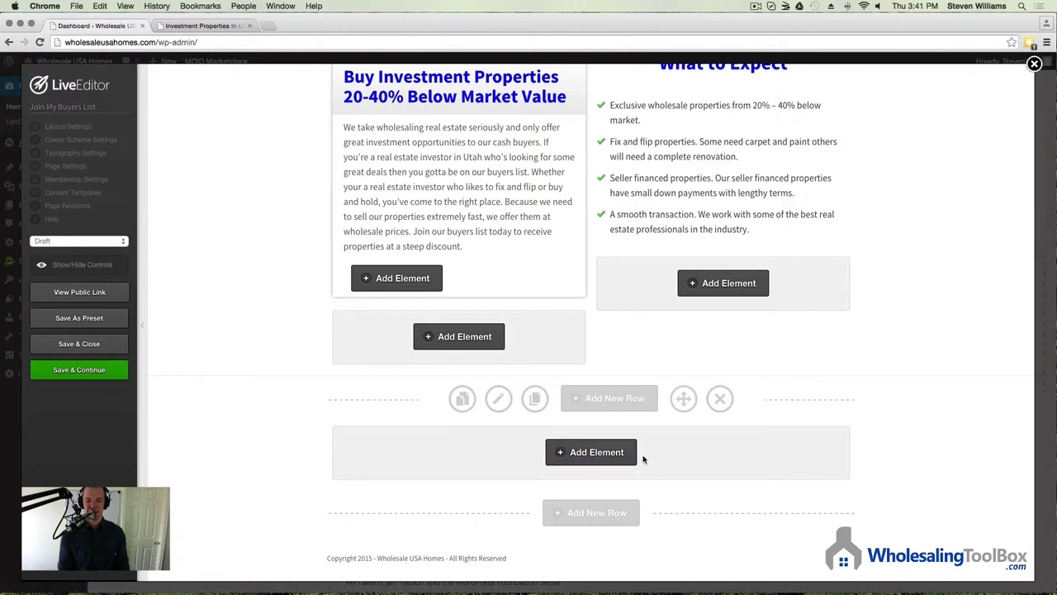
click(592, 455)
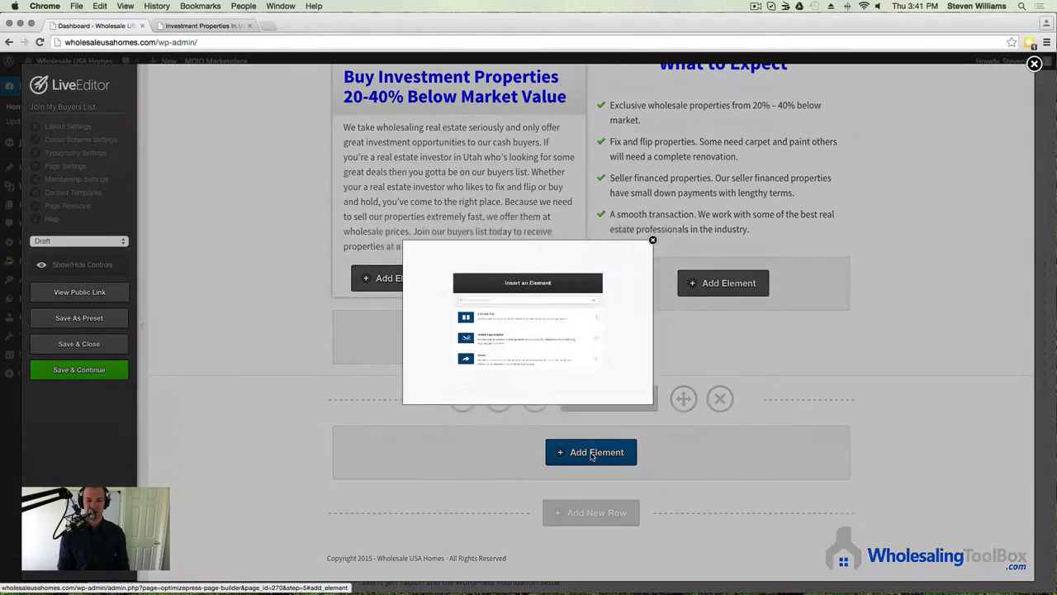
scroll(516, 384, down, 5)
scroll(518, 385, down, 10)
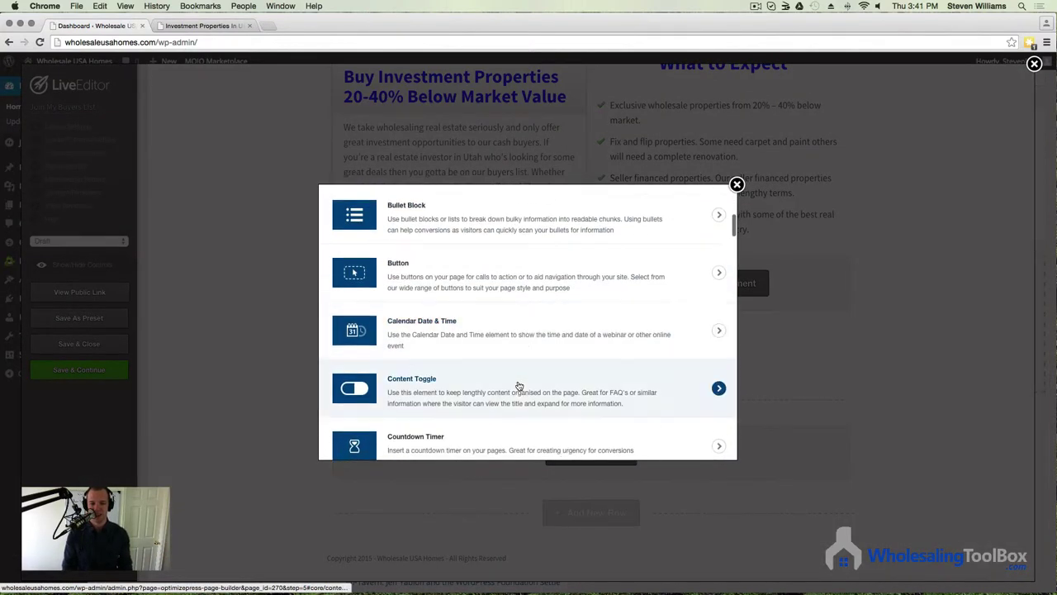
scroll(522, 380, down, 15)
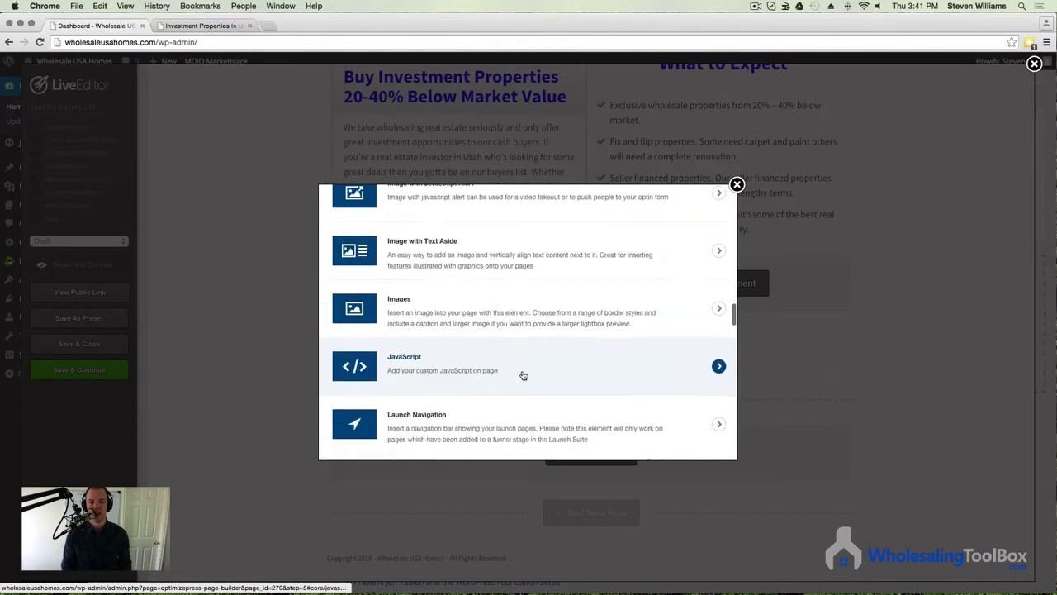
scroll(523, 378, down, 15)
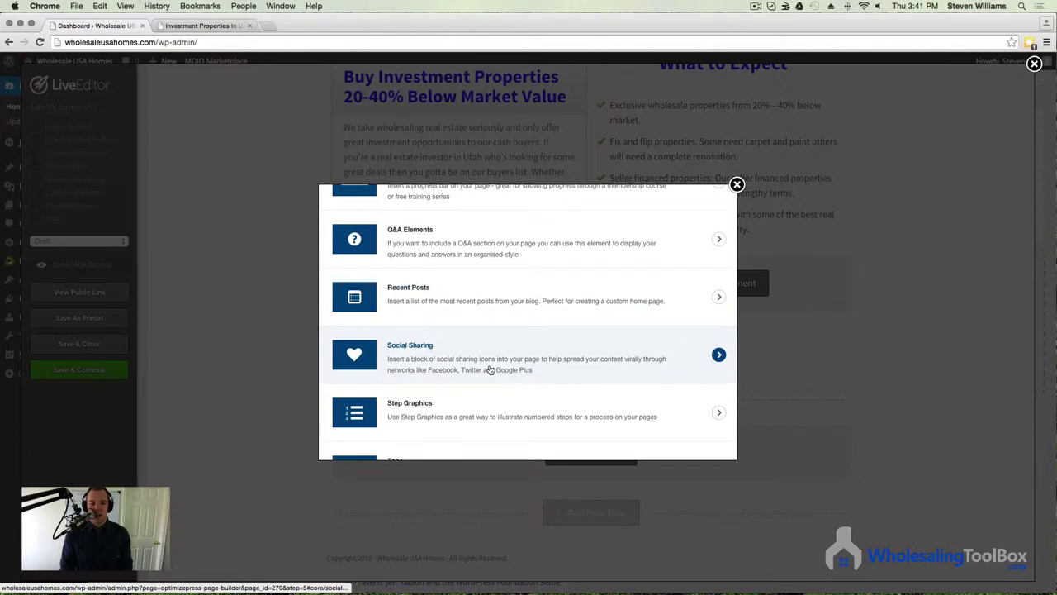
click(489, 370)
Step: Review the social sharing styles and choose the horizontal one with Facebook Like, Google +1 and Tweet counters
scroll(581, 378, down, 3)
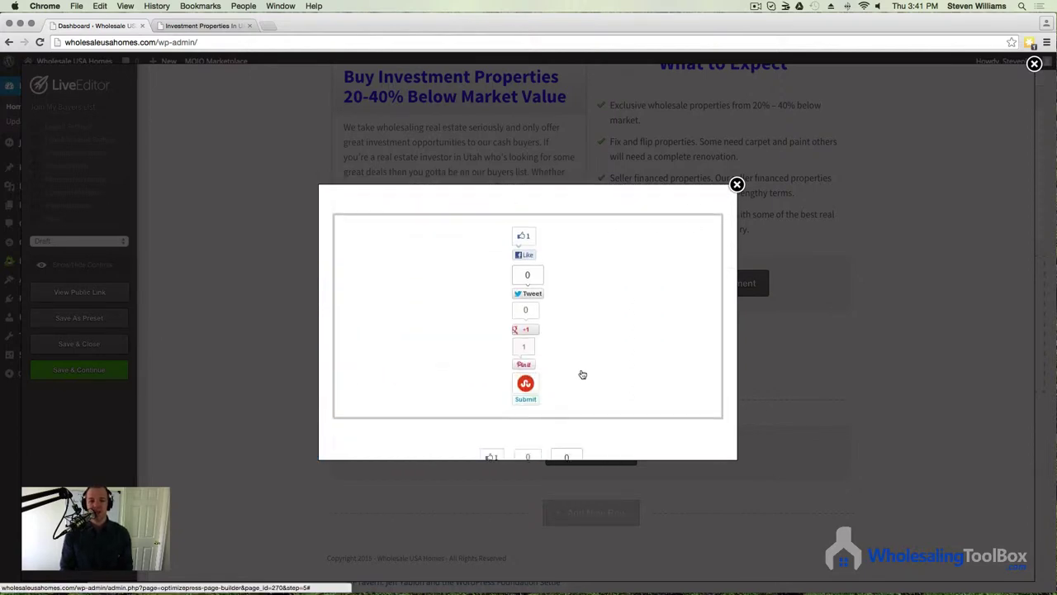
scroll(583, 375, down, 5)
scroll(585, 364, up, 3)
scroll(587, 348, down, 2)
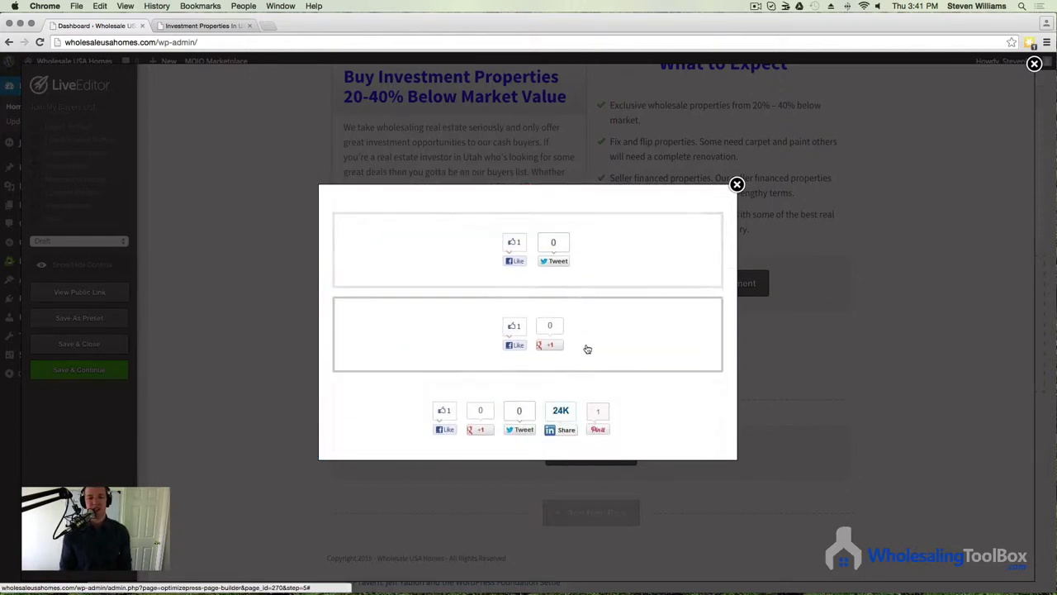
scroll(588, 350, up, 10)
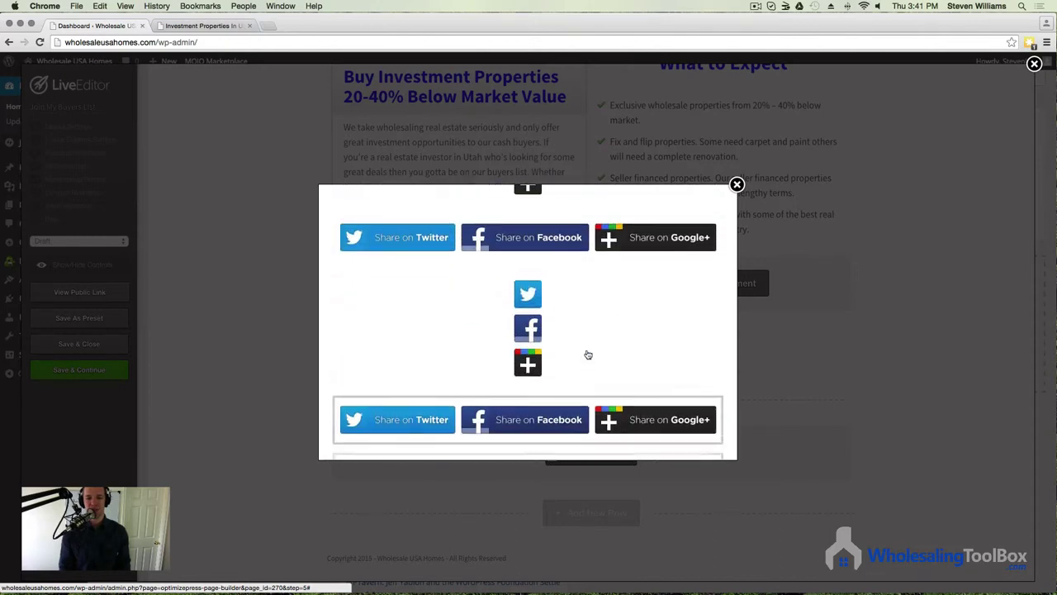
scroll(588, 354, up, 8)
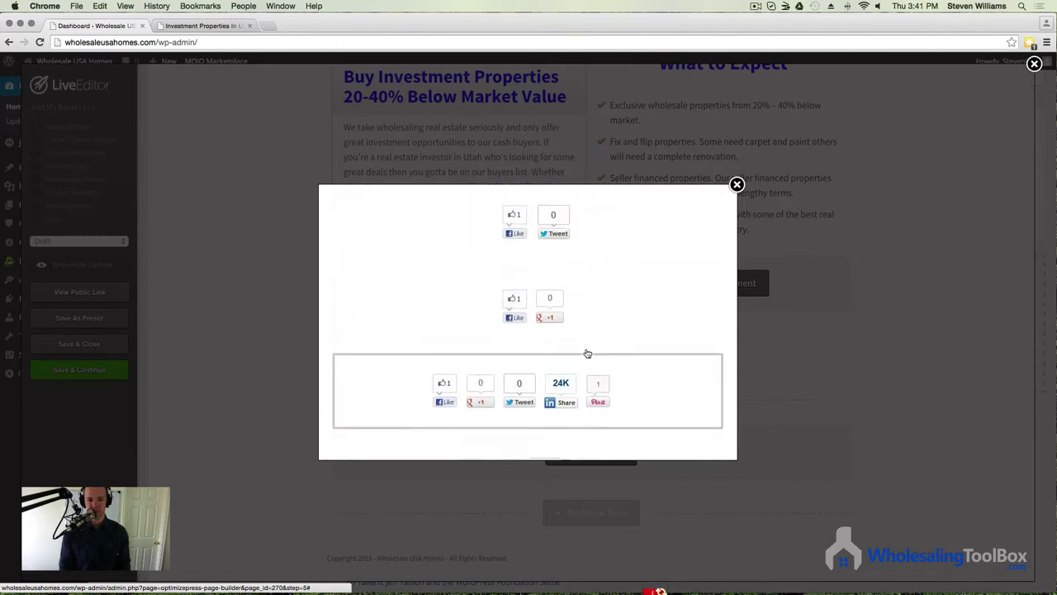
scroll(587, 354, down, 1)
scroll(587, 353, up, 5)
click(517, 228)
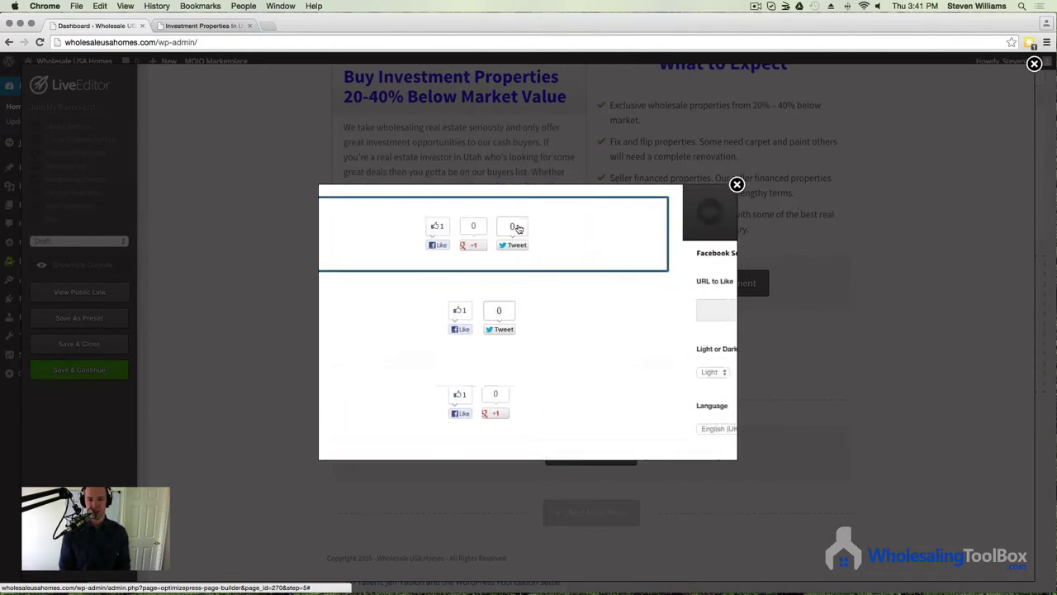
Step: Fill the Facebook URL to Like with the placeholder text "dsfgdsfgnjkljkdgfd"
click(405, 312)
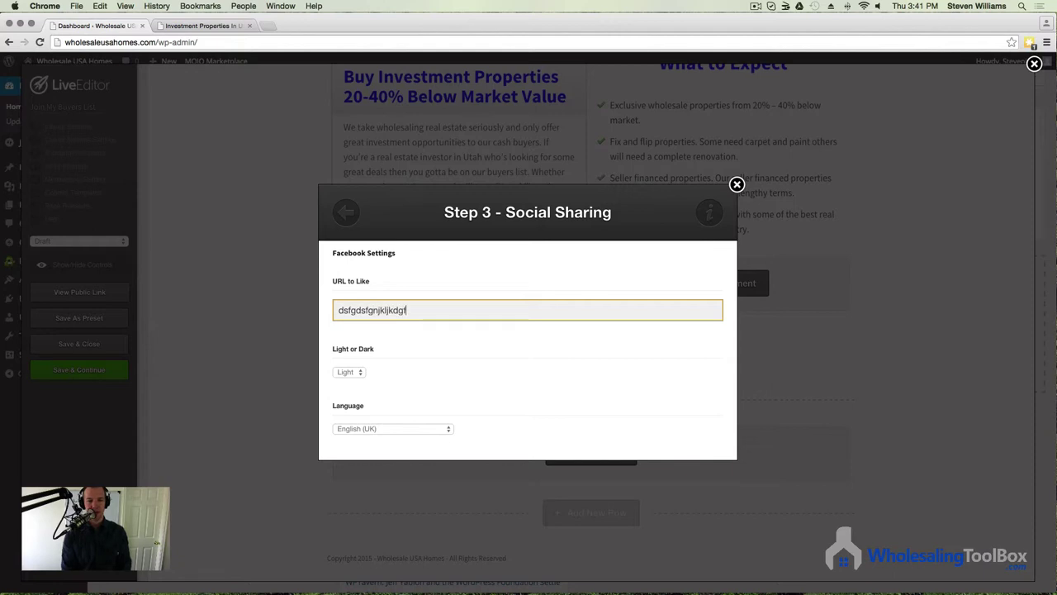
text(dsfgdsfgnjkljkdgf)
scroll(384, 355, down, 5)
scroll(434, 361, up, 10)
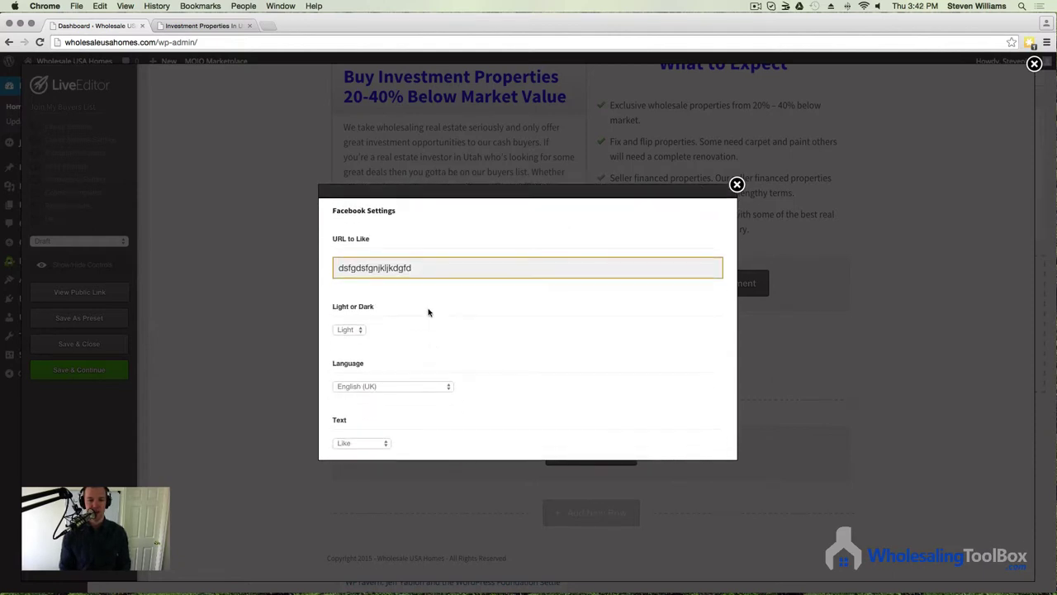
text(d)
Step: Set the Twitter default tweet text to the placeholder "sdfghdsh" and insert the social sharing element with the remaining settings at their defaults
scroll(425, 320, down, 5)
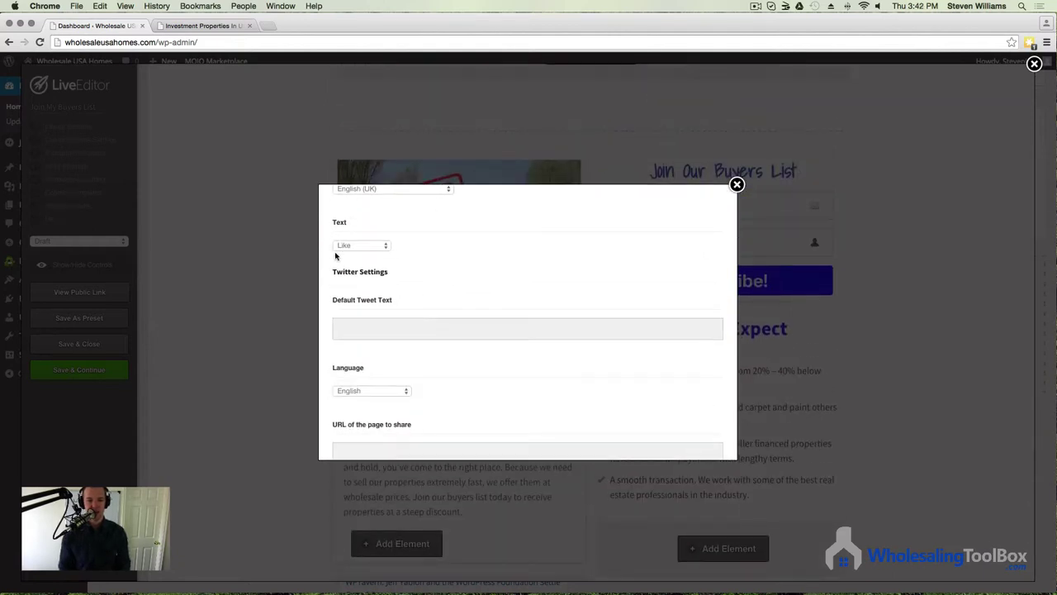
click(476, 331)
text(sdfghdsh)
scroll(476, 358, down, 5)
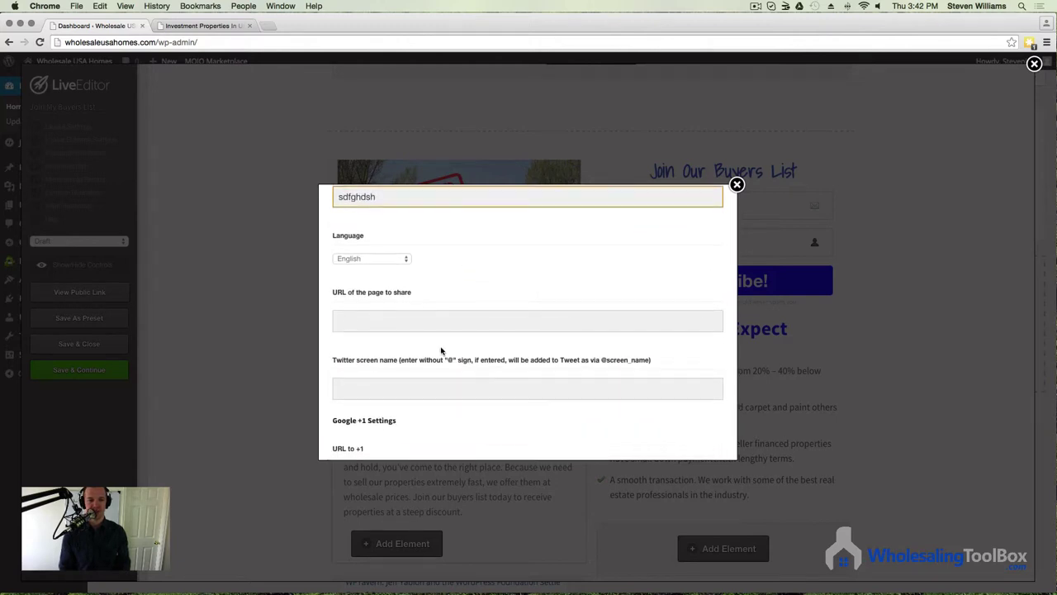
scroll(427, 416, down, 10)
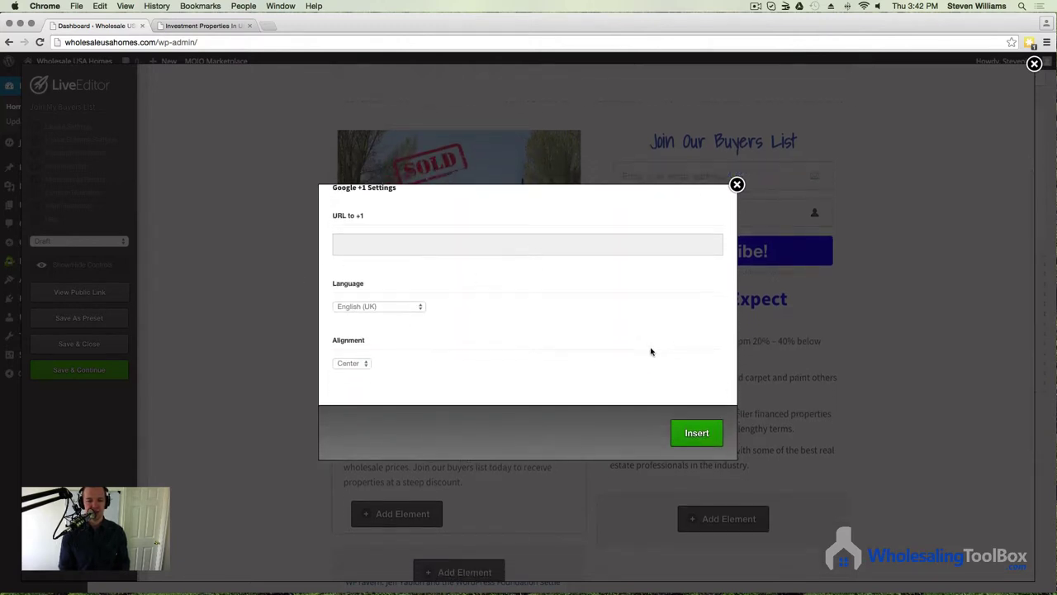
scroll(658, 354, up, 2)
scroll(658, 354, down, 4)
click(696, 433)
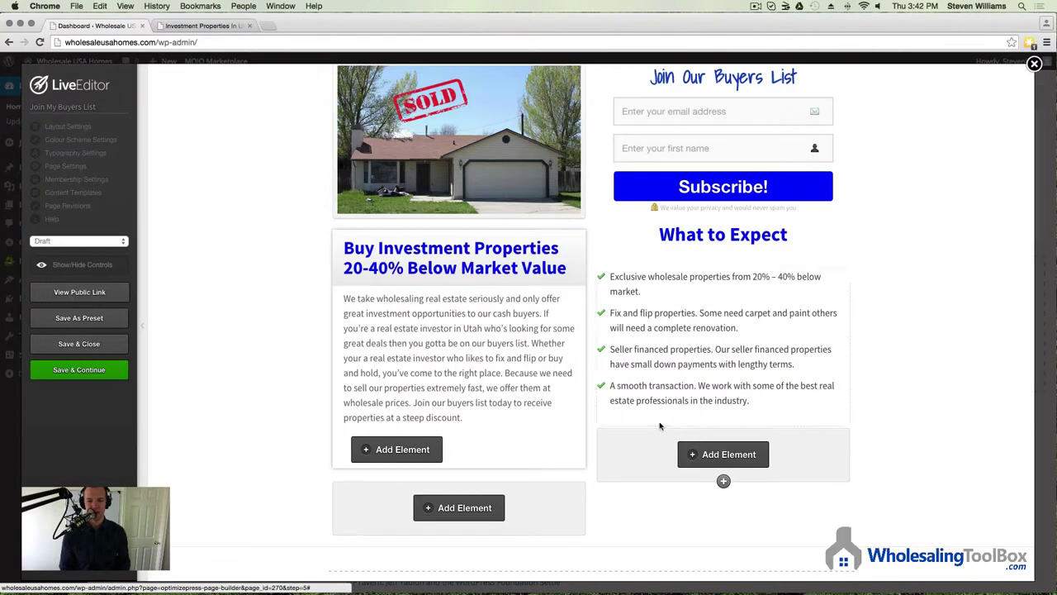
Step: Review the page from the main headline to the social sharing row, and hide the editing controls for a clean view
scroll(578, 460, down, 3)
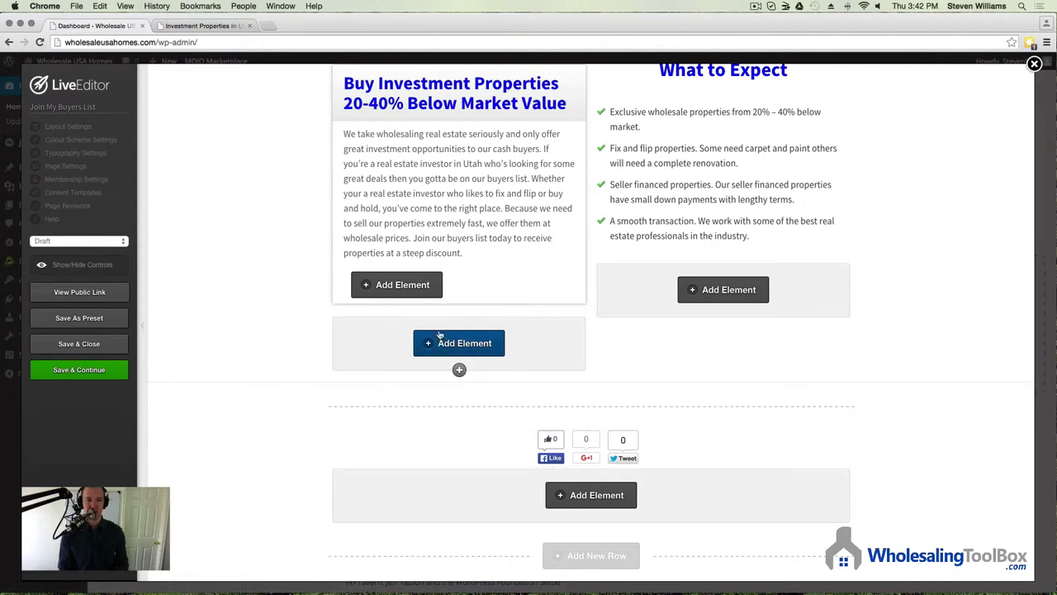
scroll(668, 493, down, 1)
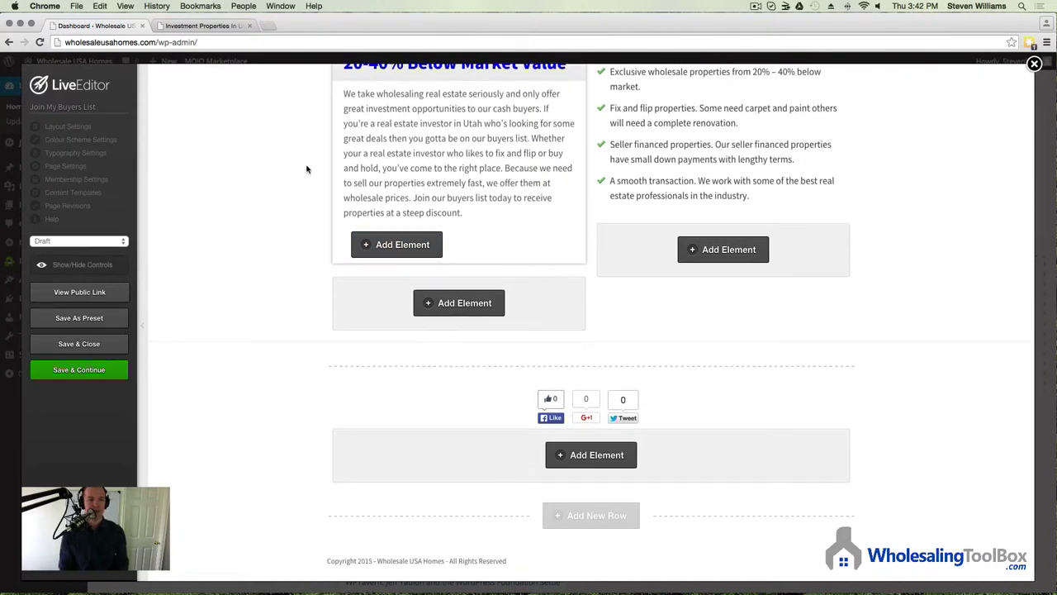
scroll(302, 170, up, 1)
scroll(619, 209, up, 3)
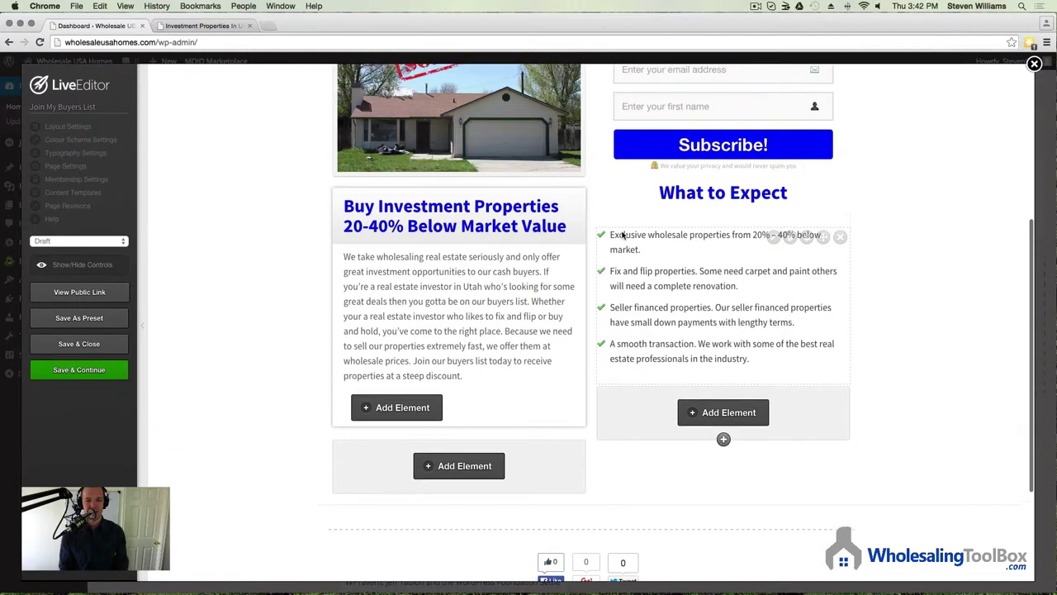
scroll(725, 268, up, 1)
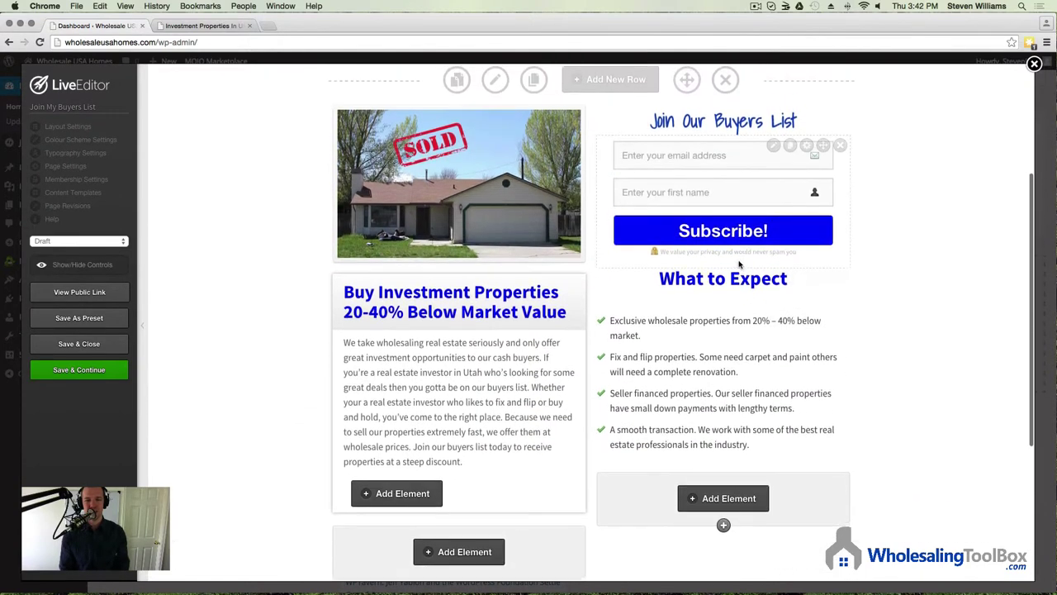
scroll(578, 289, down, 3)
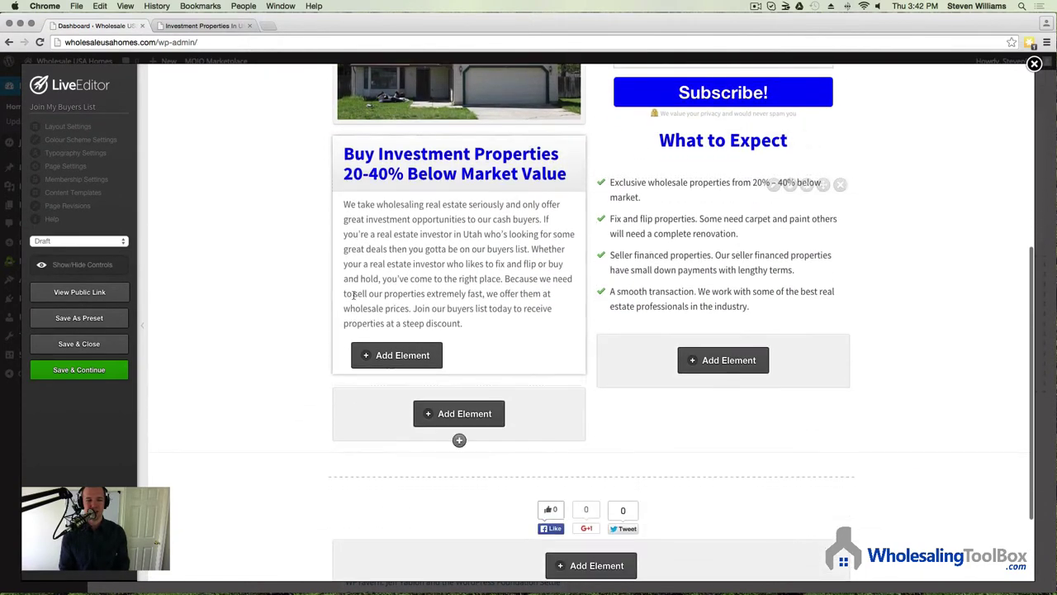
click(84, 265)
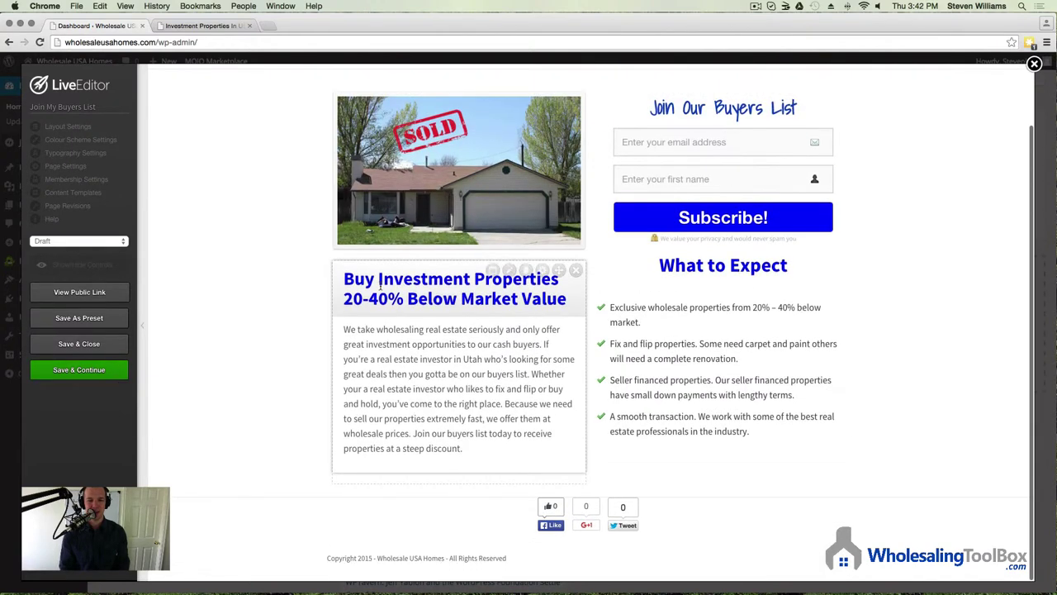
scroll(541, 231, up, 2)
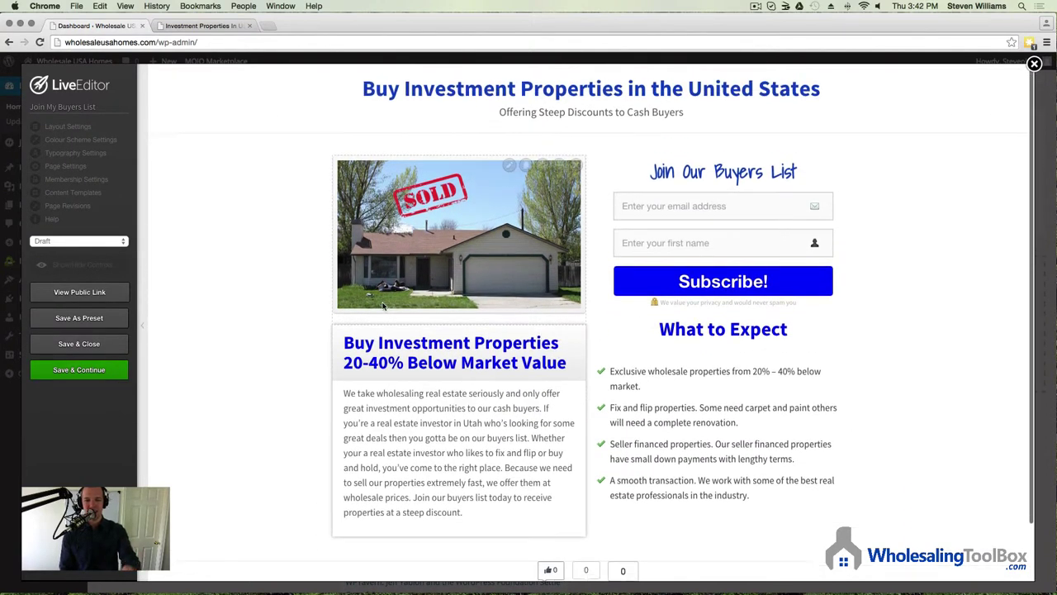
scroll(541, 232, down, 2)
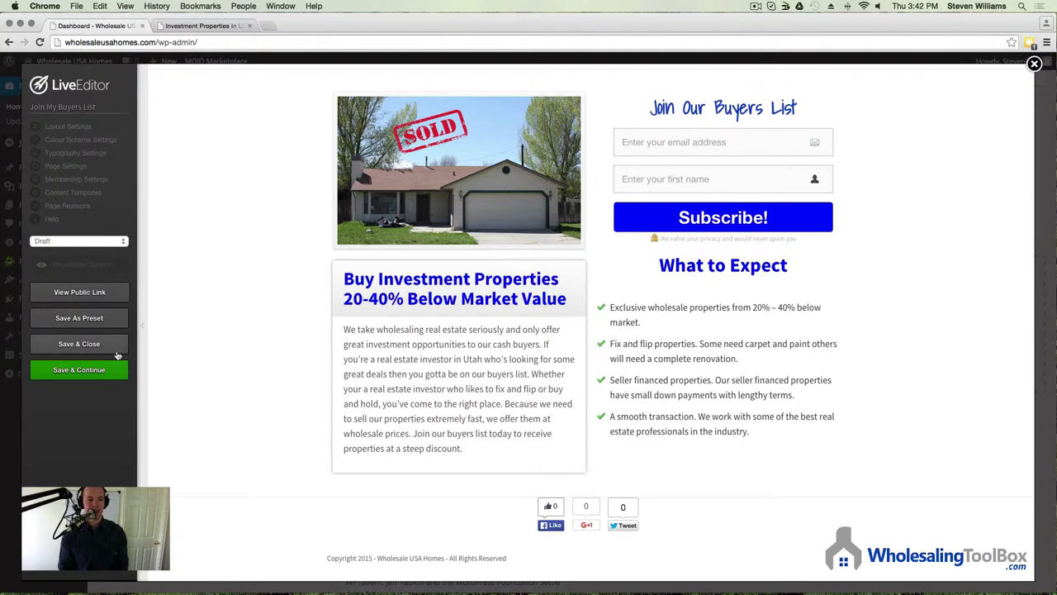
Step: Save the Join My Buyers List page and continue editing it
click(79, 371)
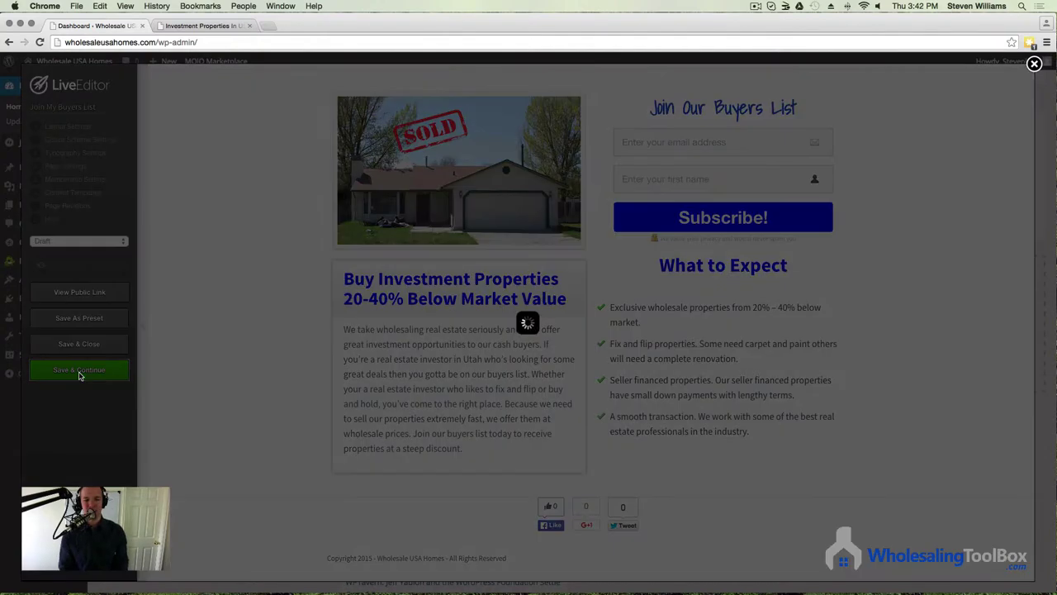
click(611, 205)
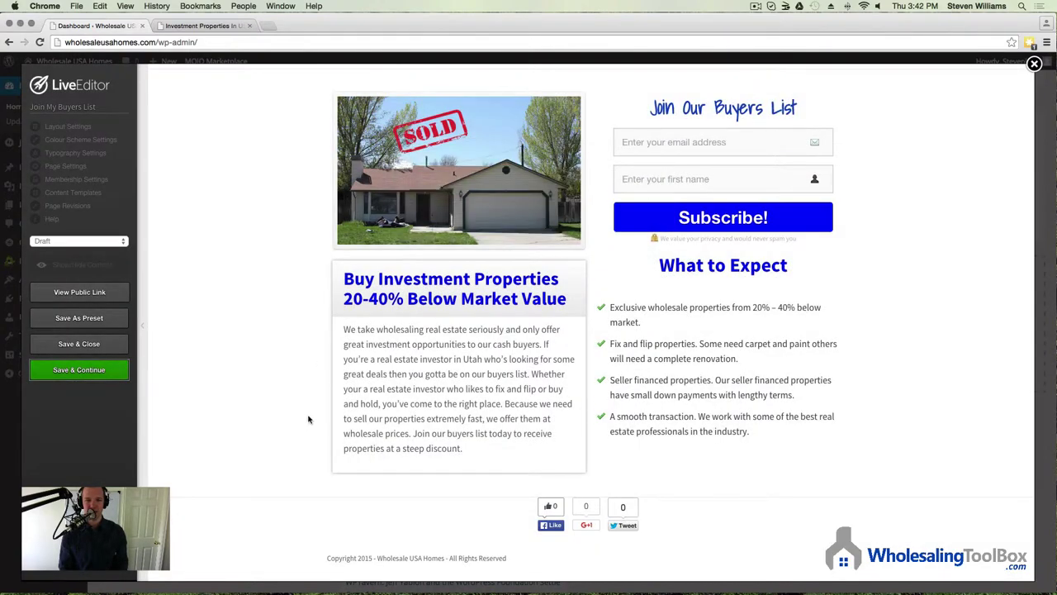
scroll(307, 418, up, 2)
scroll(284, 421, down, 2)
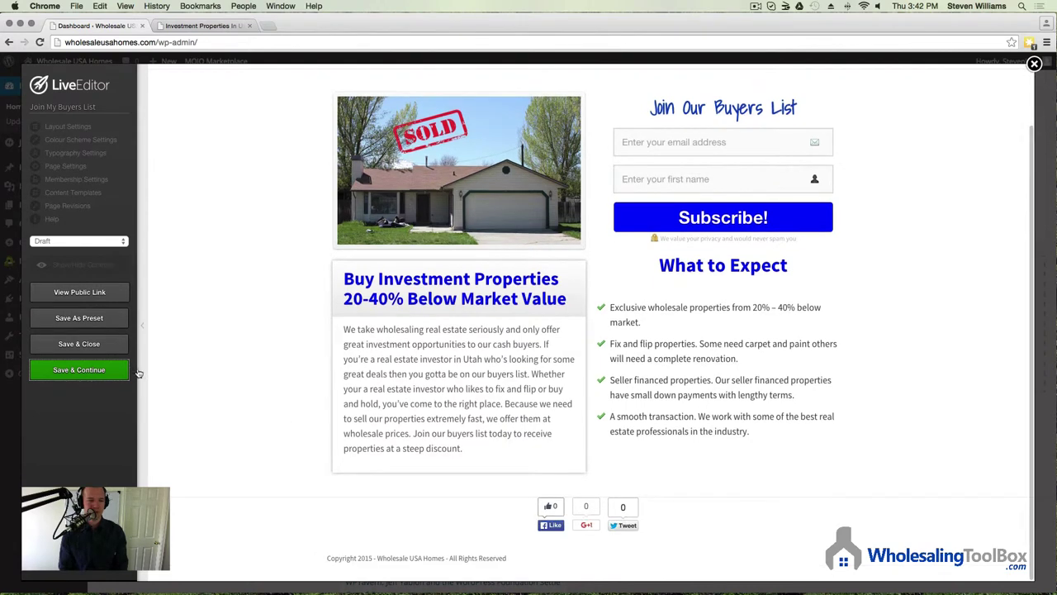
scroll(280, 355, up, 2)
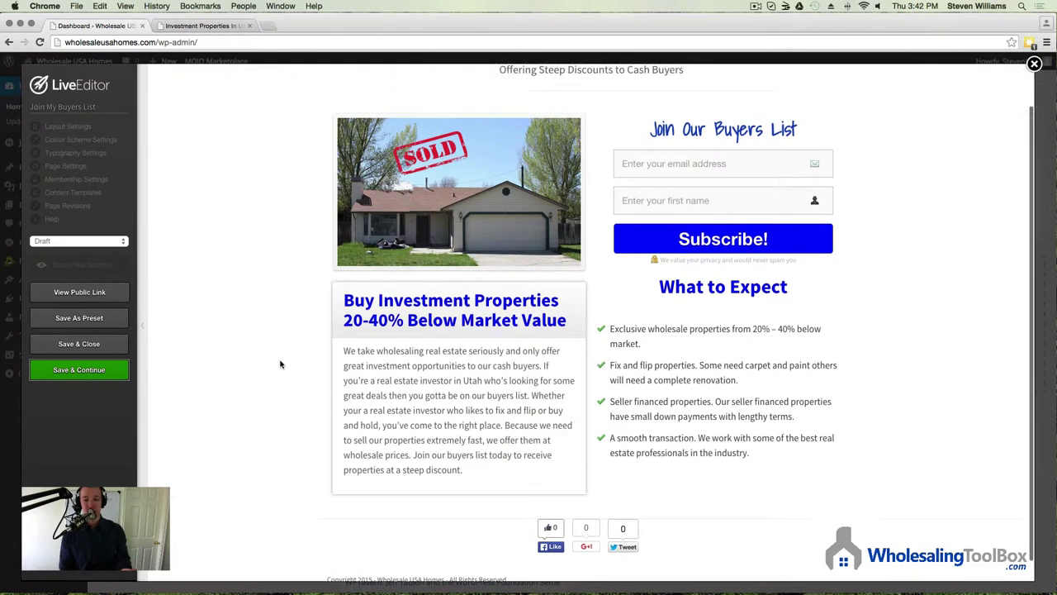
Step: Open the page's public link, review the live preview, and return to the LiveEditor
click(92, 297)
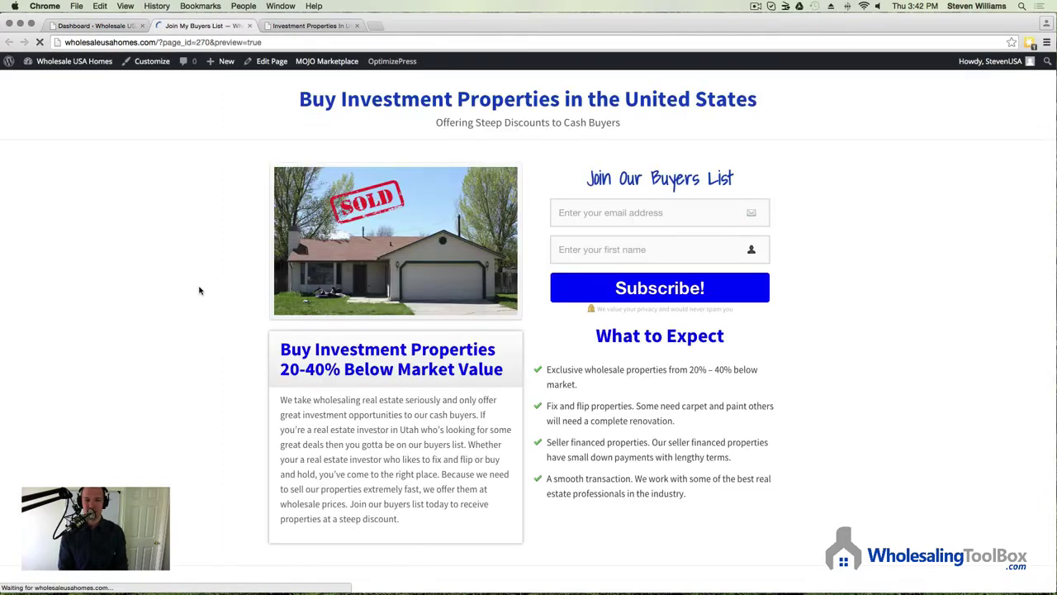
scroll(231, 264, down, 2)
scroll(235, 260, up, 2)
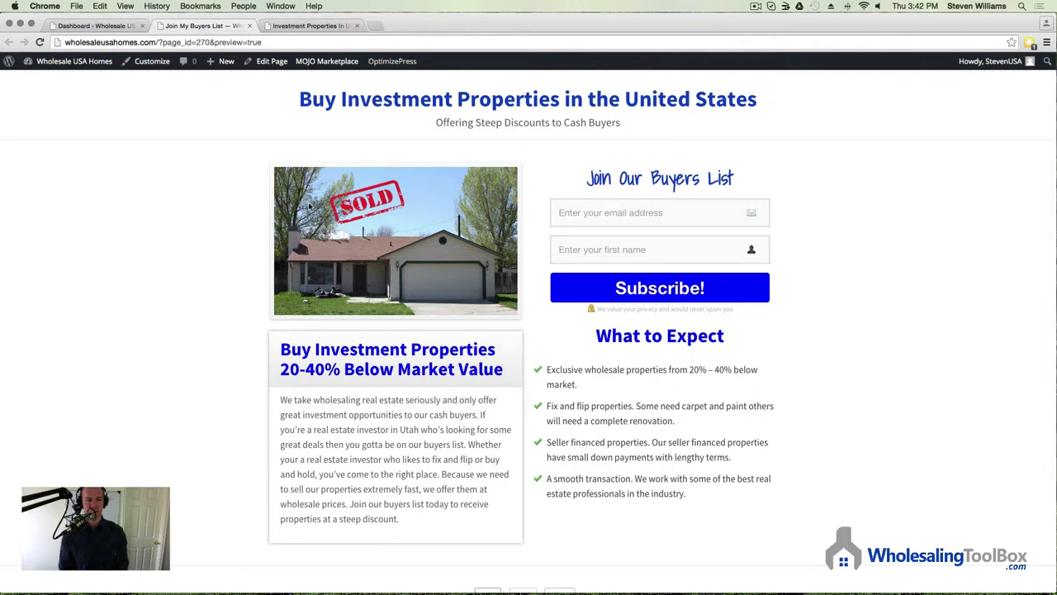
click(82, 25)
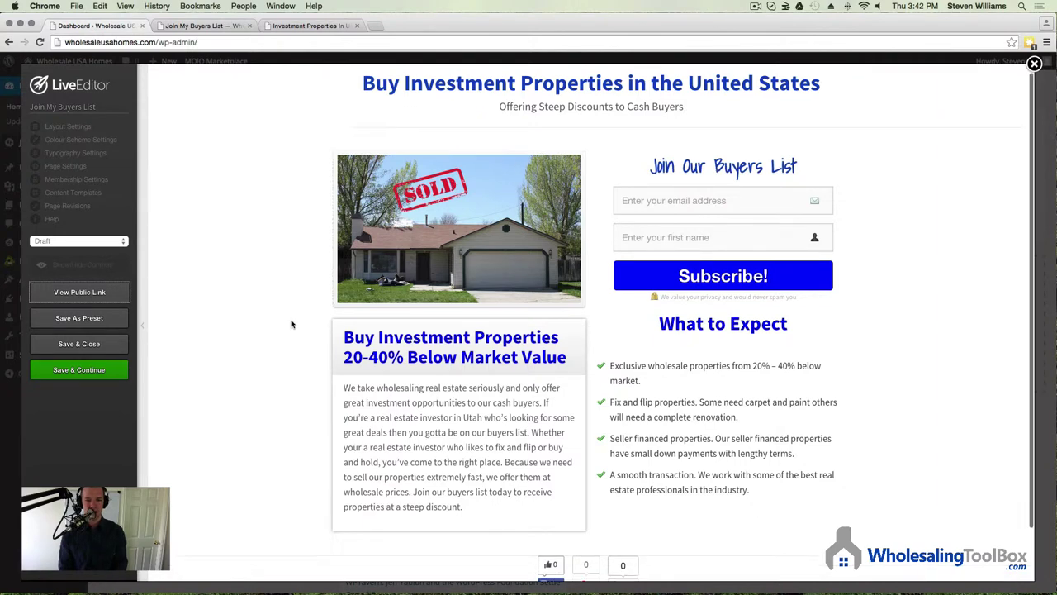
scroll(293, 324, down, 2)
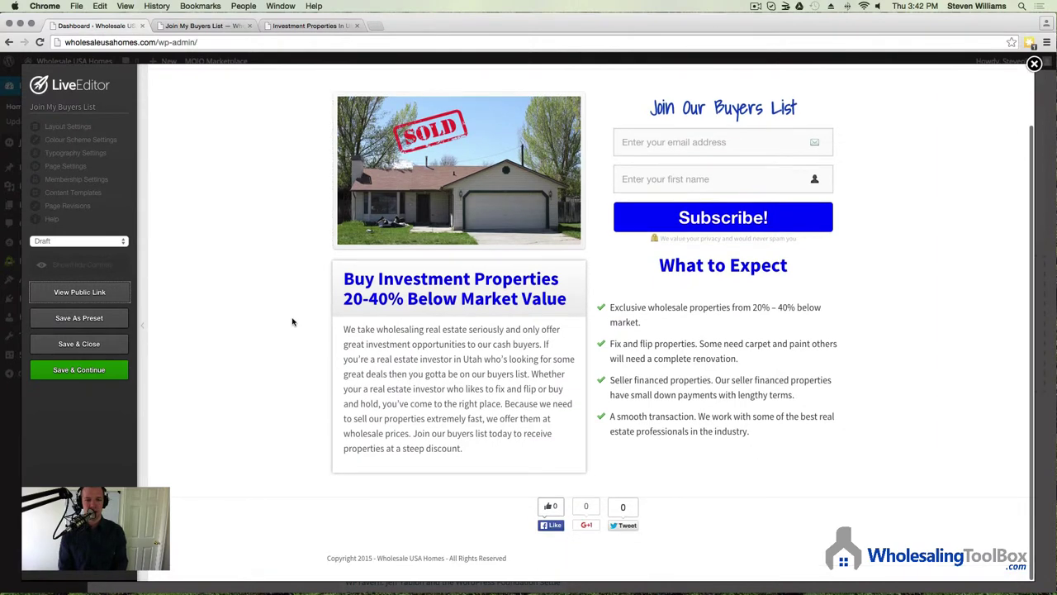
Step: Examine the wholesaleutahhomes.com sections below the social sharing row, down to the footer, and compare them with the page preview
click(299, 28)
scroll(518, 378, down, 5)
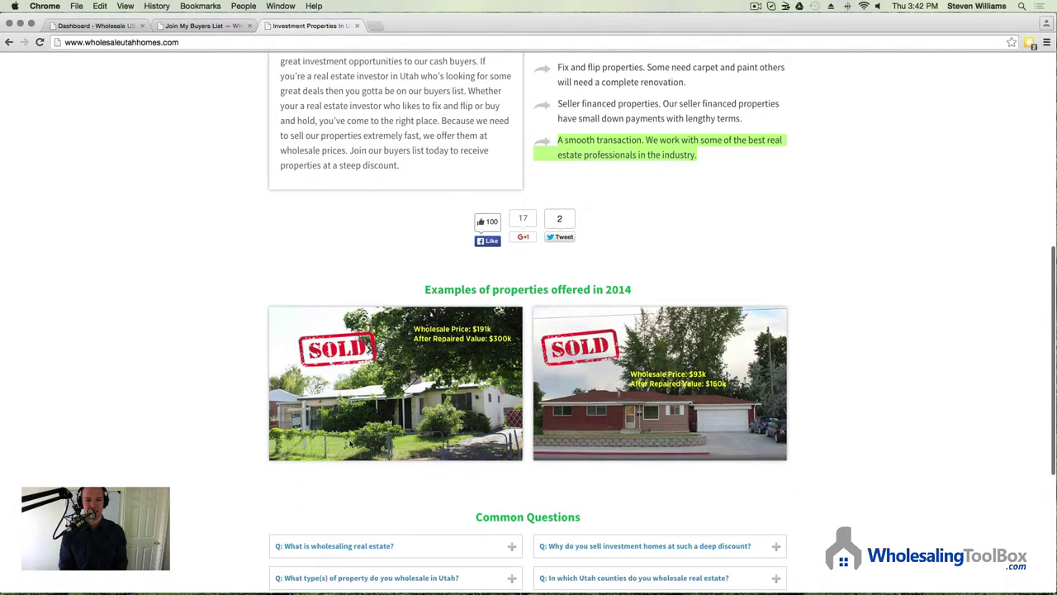
scroll(526, 509, down, 6)
scroll(696, 276, up, 5)
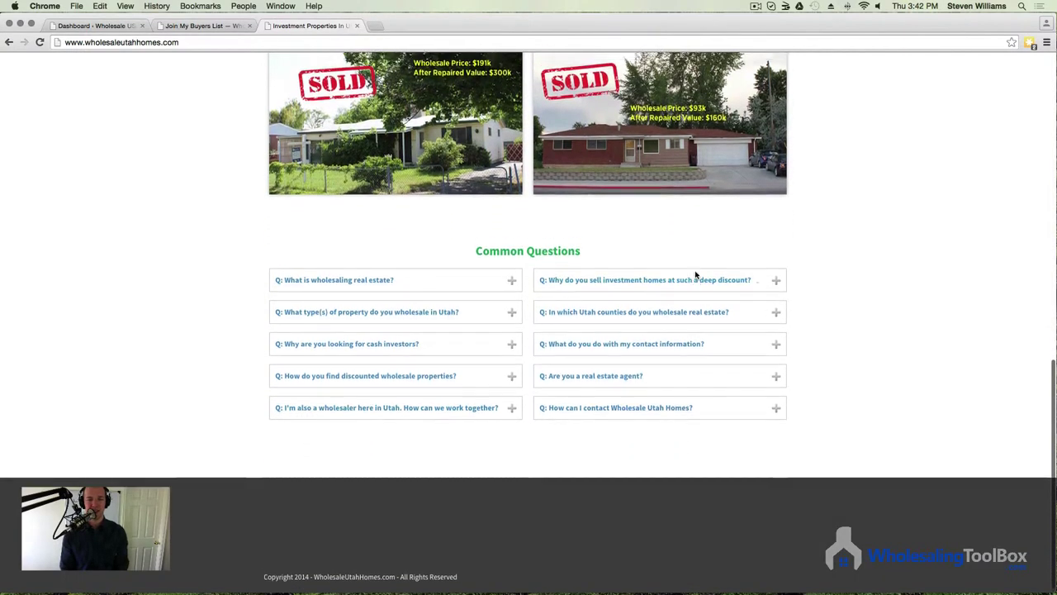
scroll(692, 276, up, 6)
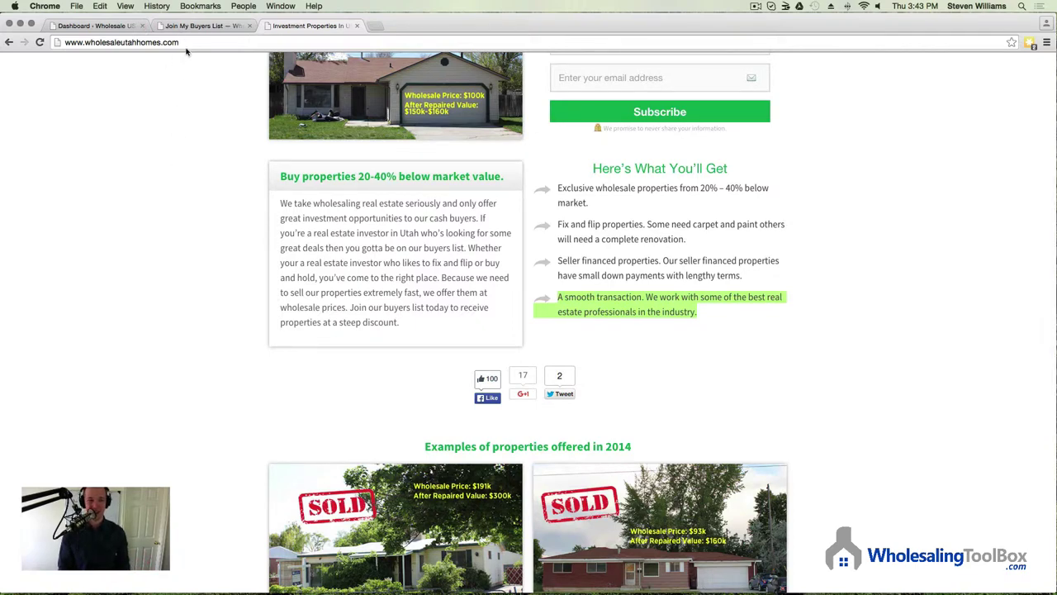
click(204, 28)
scroll(219, 157, down, 2)
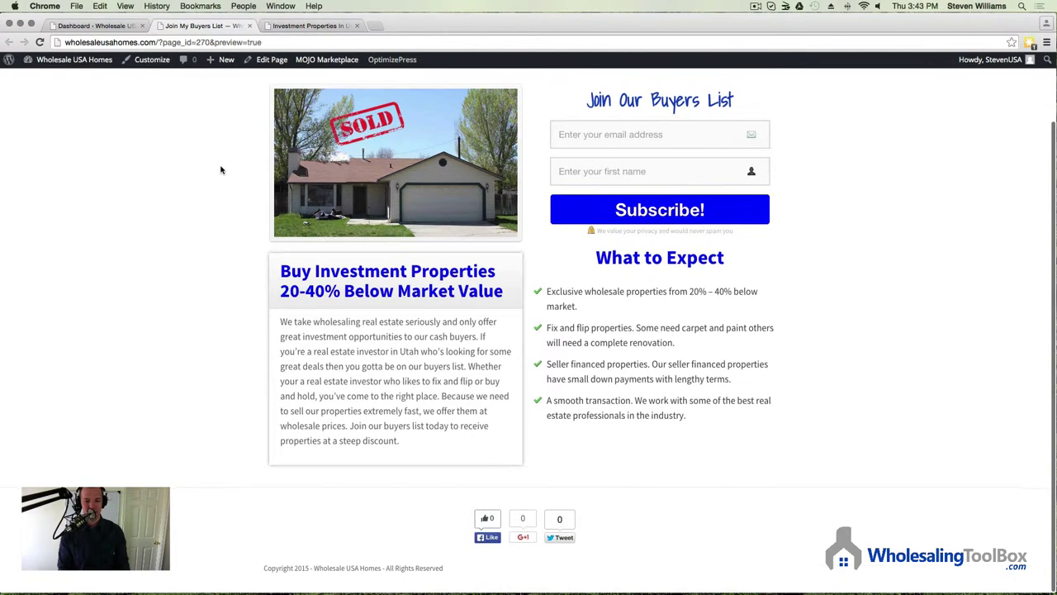
Step: Show the LiveEditor's editing controls again and check the property examples section on the wholesaleutahhomes.com page
click(115, 26)
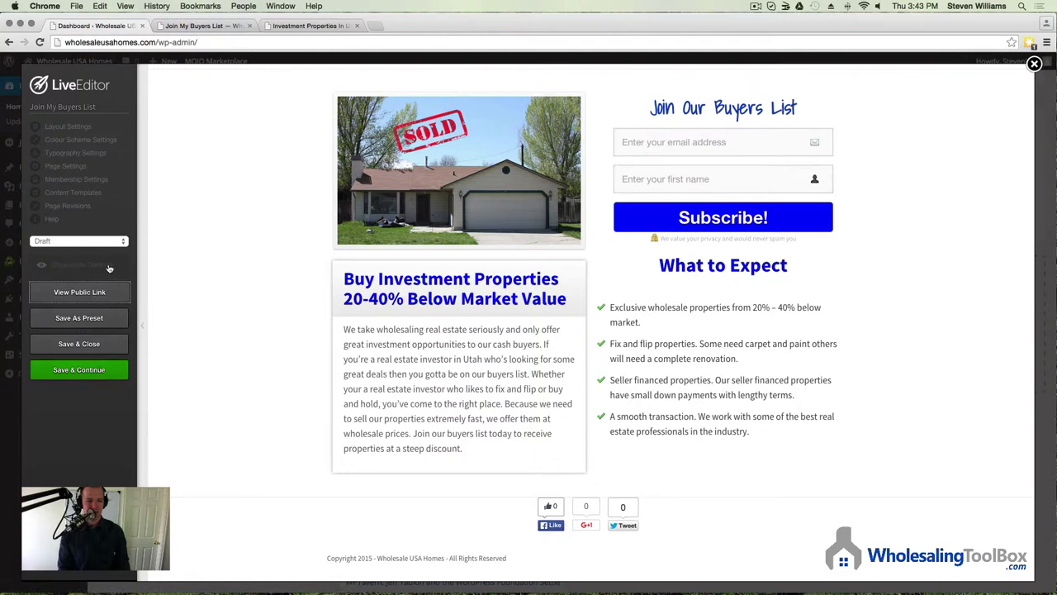
click(76, 265)
scroll(777, 452, down, 5)
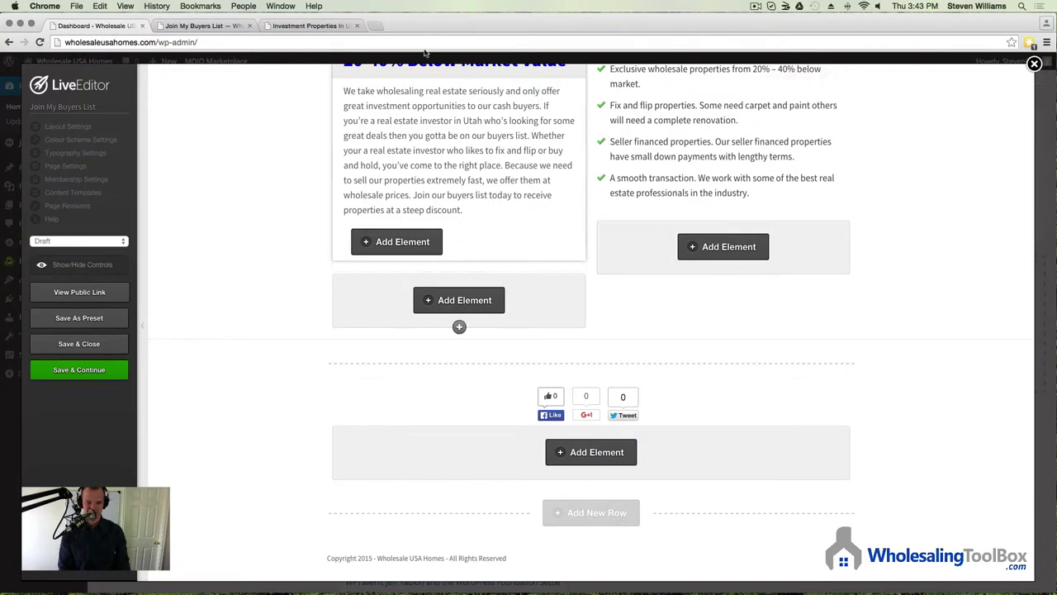
click(336, 27)
scroll(642, 522, down, 2)
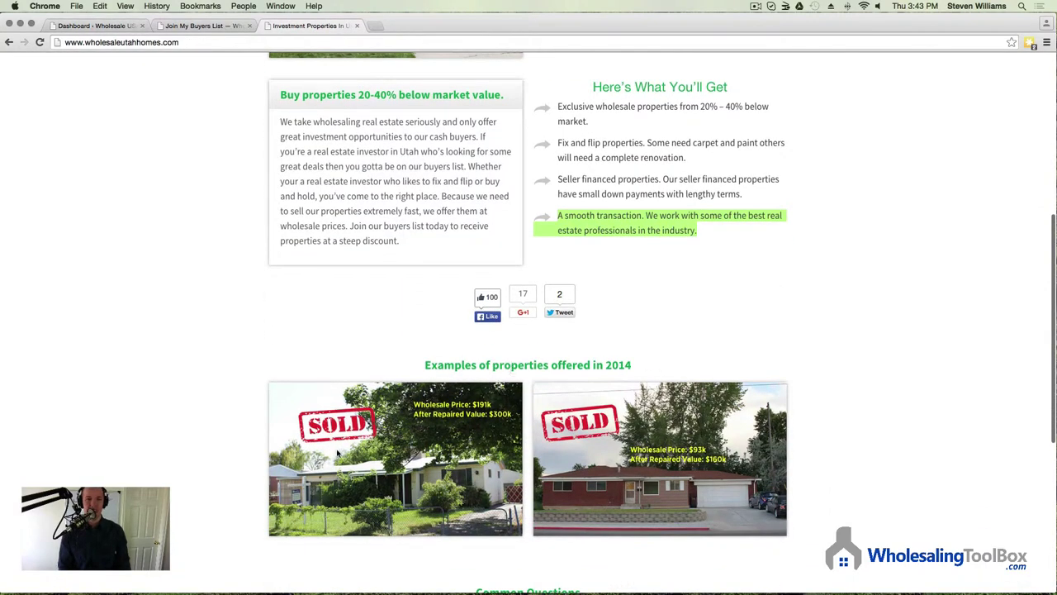
Step: Start a Headline element below the social sharing buttons using the Standard Headline style with no additional styling
click(91, 27)
mouse_move(615, 476)
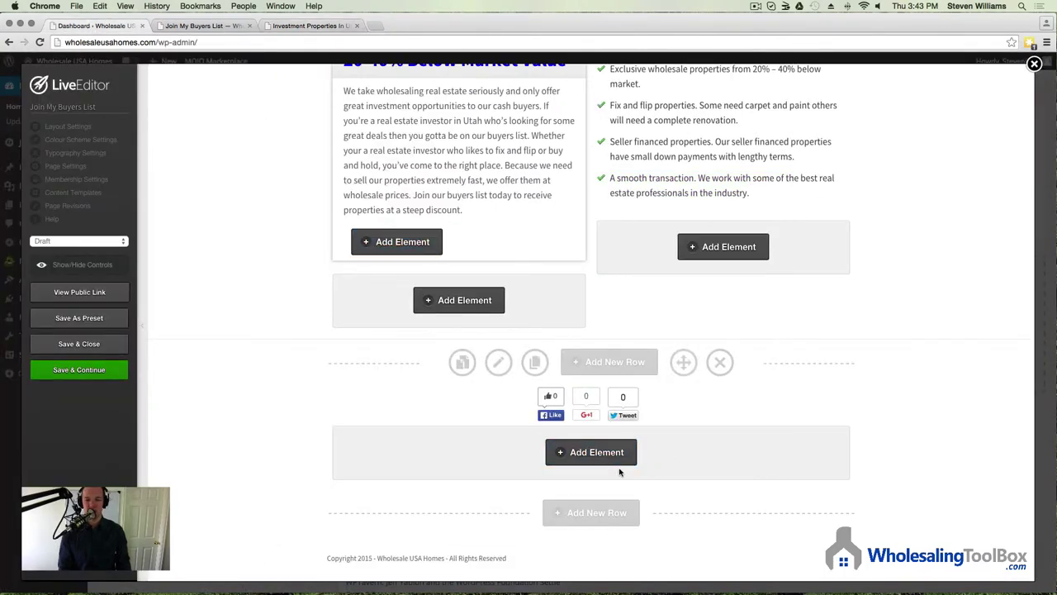
click(598, 453)
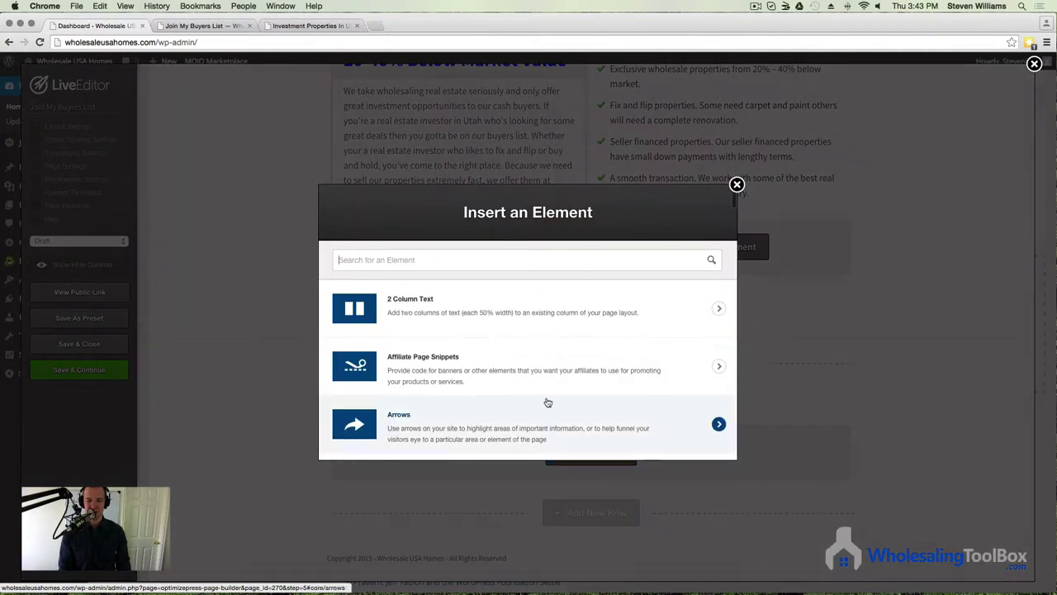
scroll(493, 392, down, 5)
scroll(493, 392, down, 10)
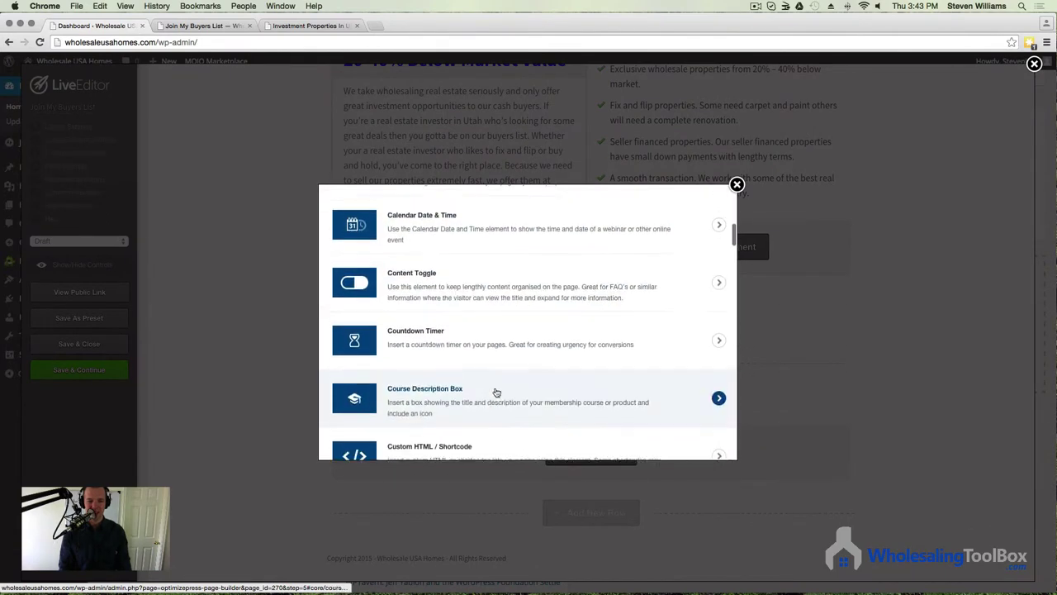
scroll(496, 398, down, 4)
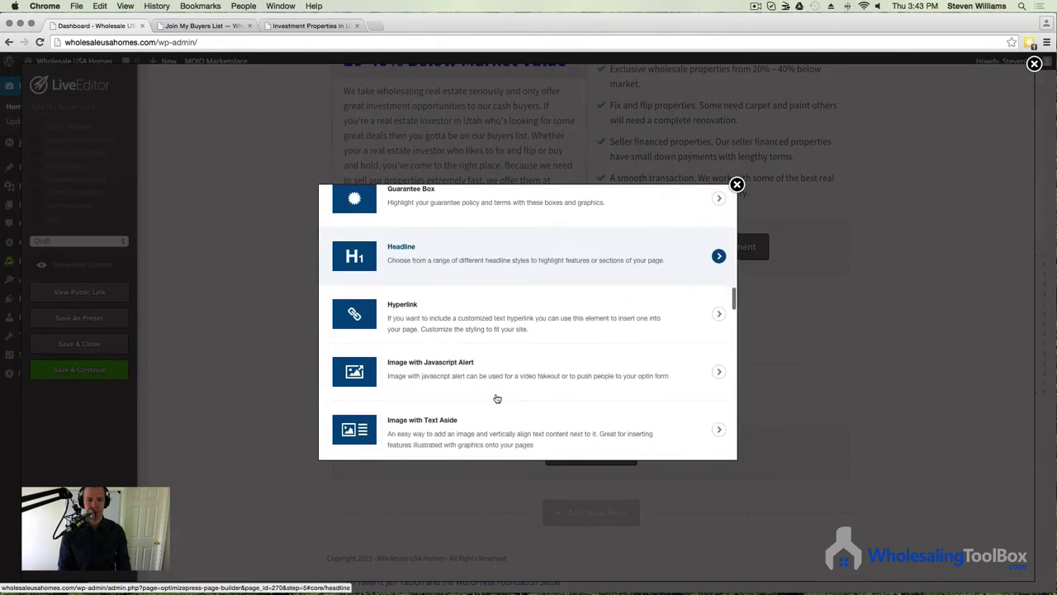
scroll(487, 355, up, 1)
click(470, 307)
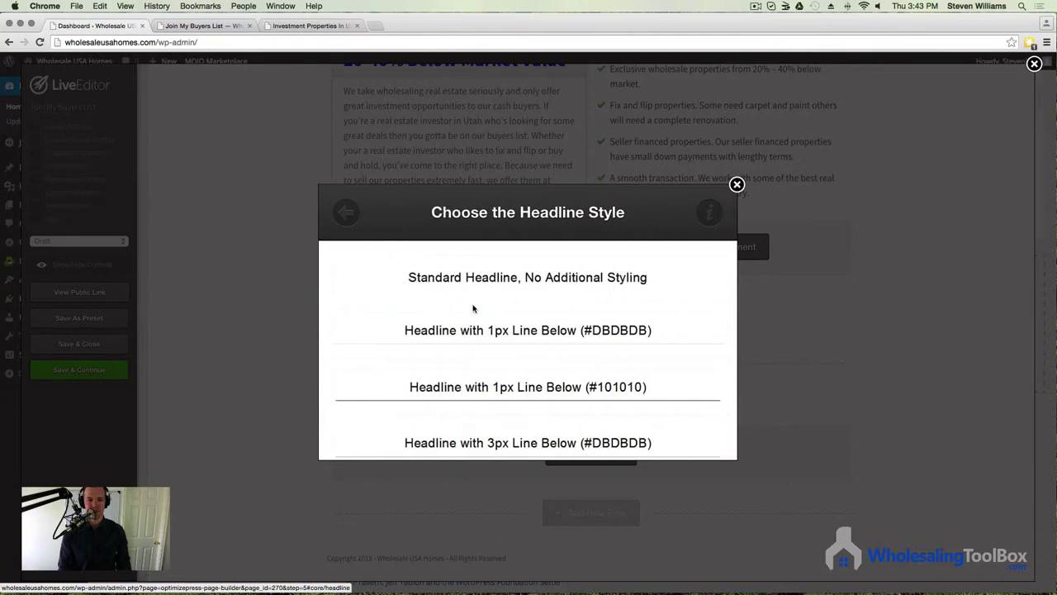
click(484, 286)
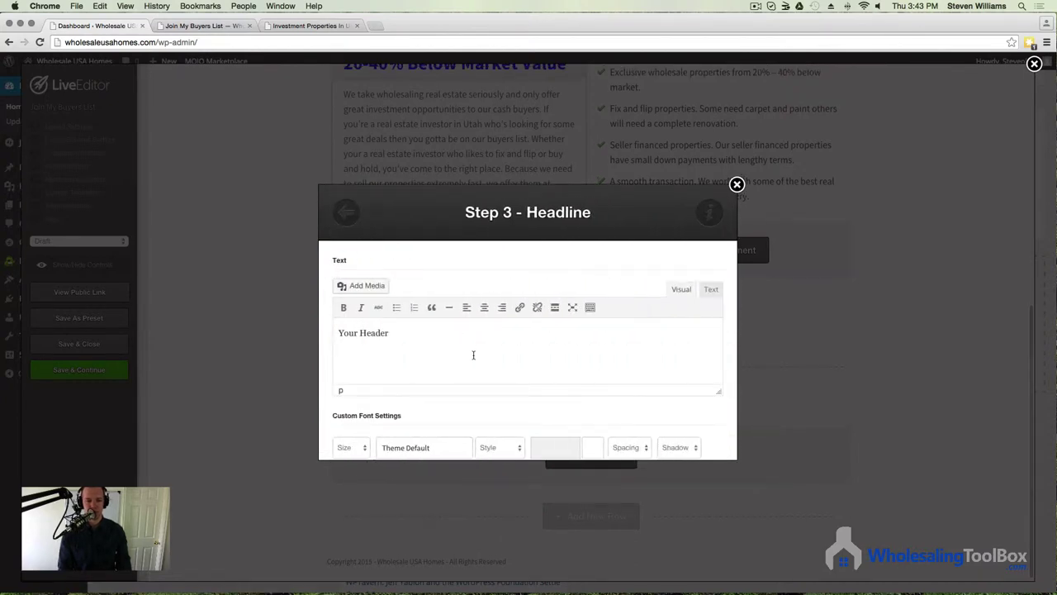
Step: Check the examples heading on the wholesaleutahhomes.com page and set the new headline's text to "Examples of Properties offered in 2015"
click(295, 26)
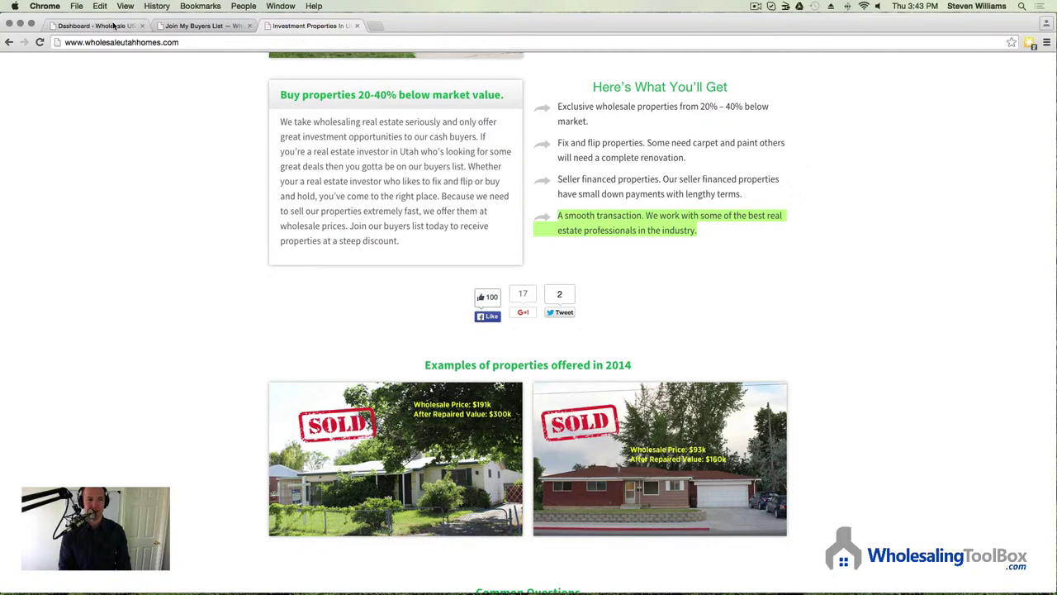
click(116, 27)
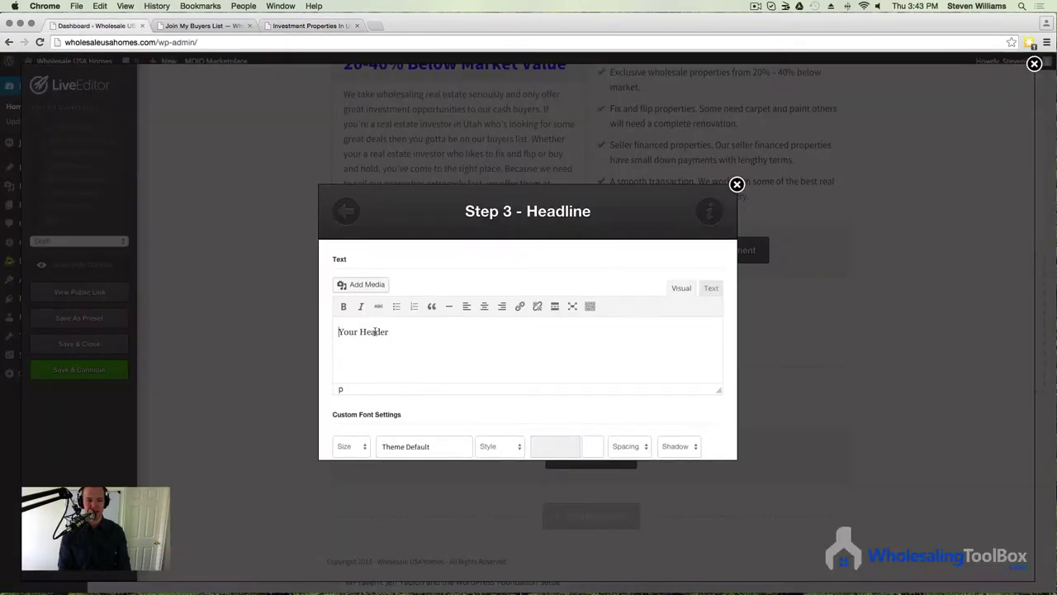
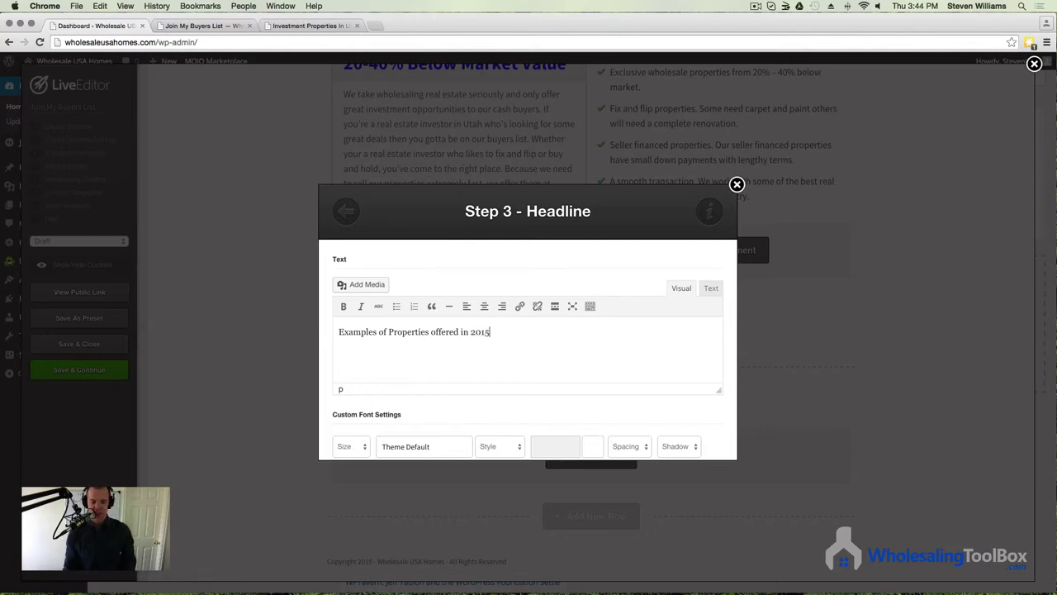
Step: Set the headline's font size to 25px and its colour to #0619ea, and insert it below the social sharing buttons
scroll(520, 344, down, 1)
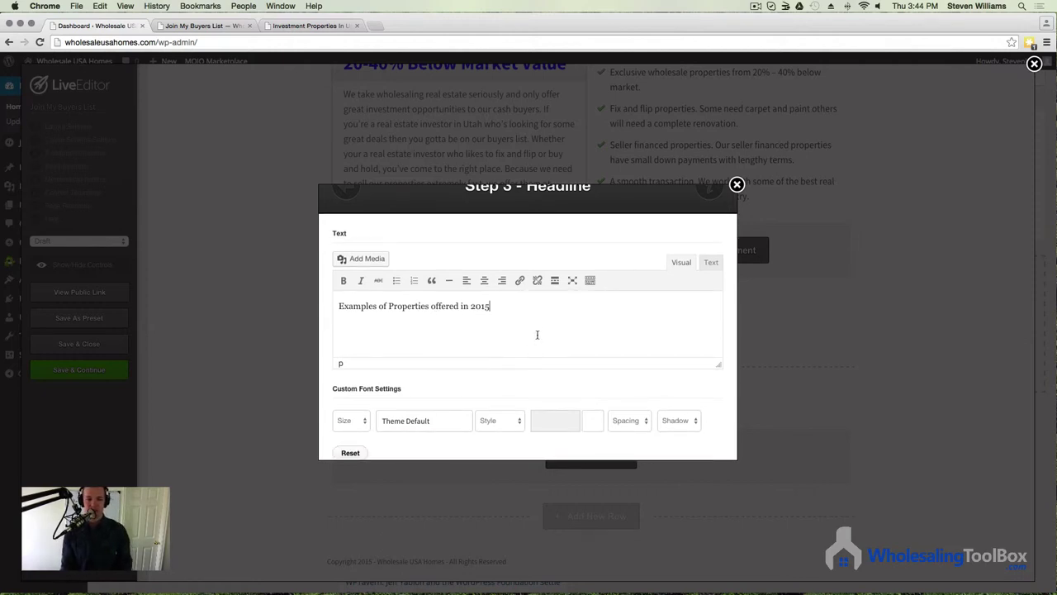
scroll(536, 334, down, 2)
click(365, 365)
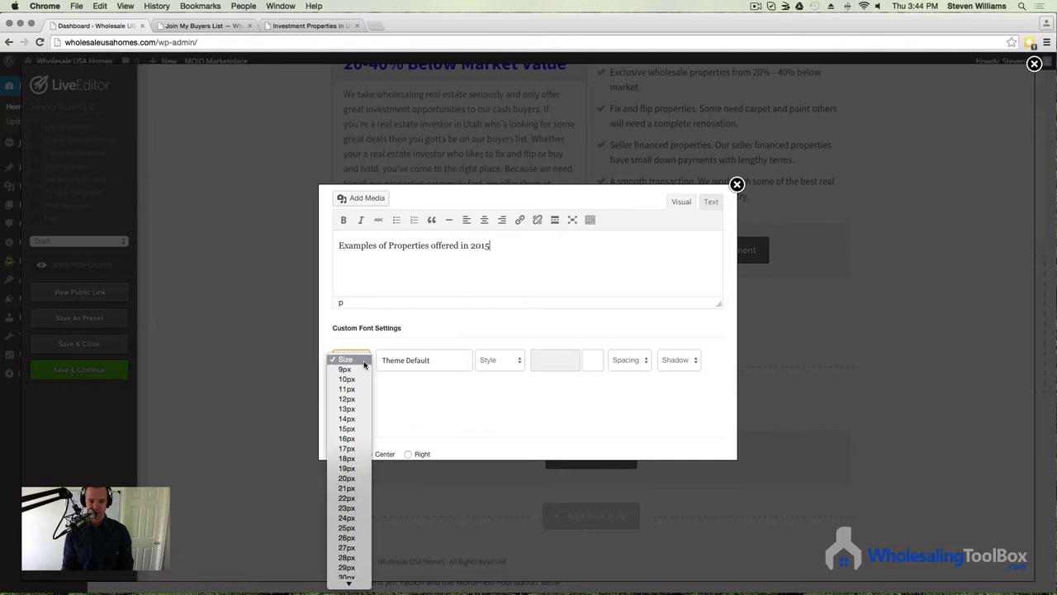
click(353, 528)
click(592, 360)
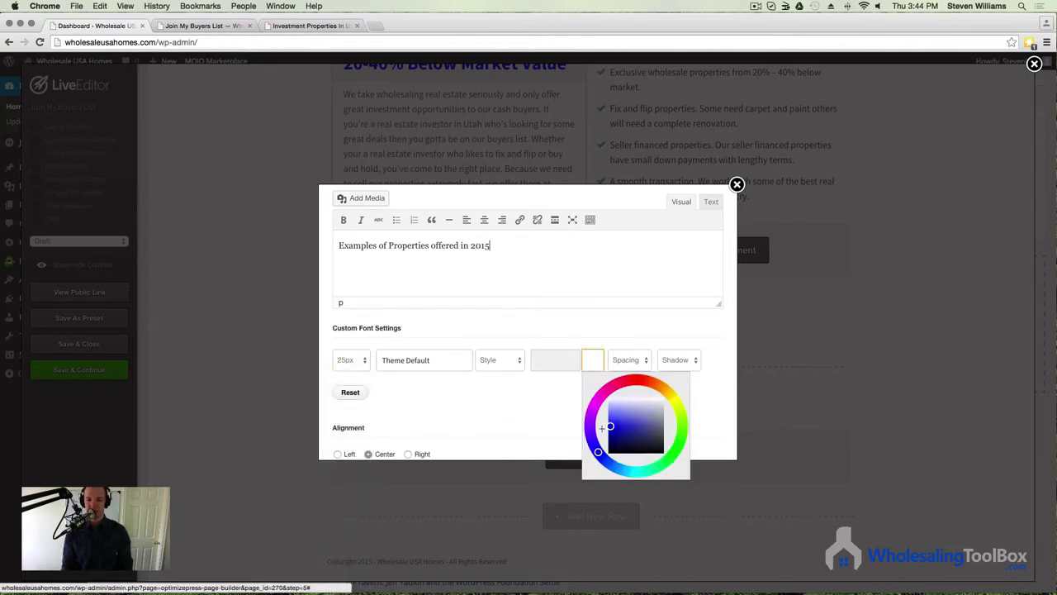
click(490, 410)
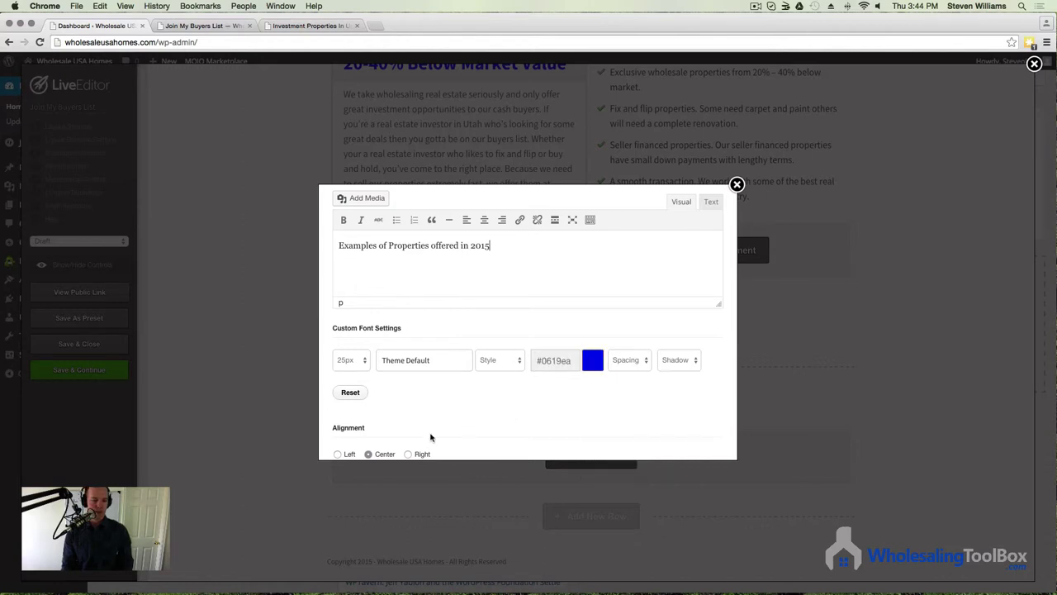
scroll(438, 401, down, 1)
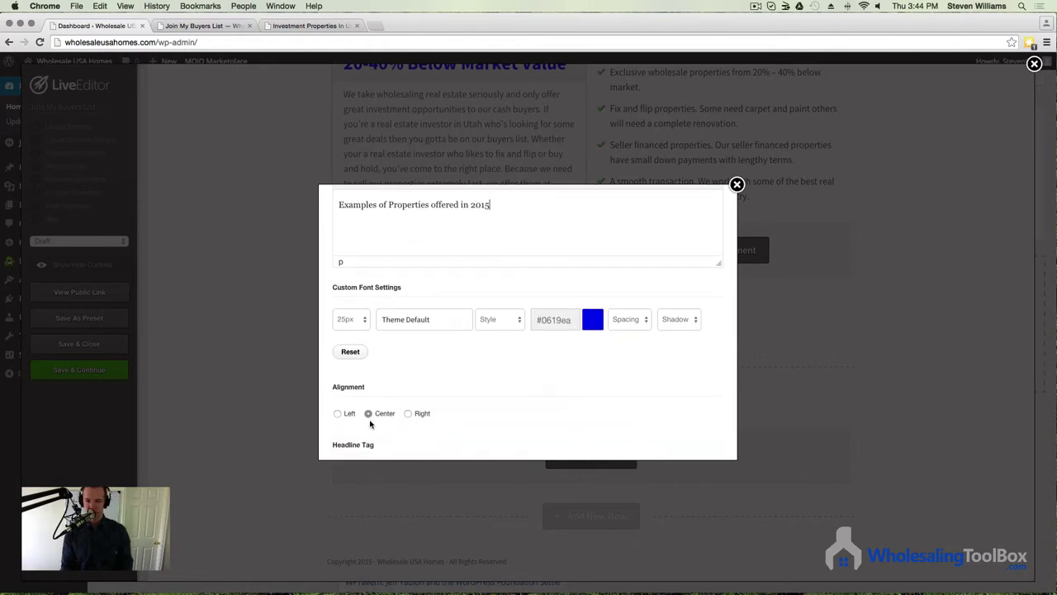
scroll(558, 433, down, 8)
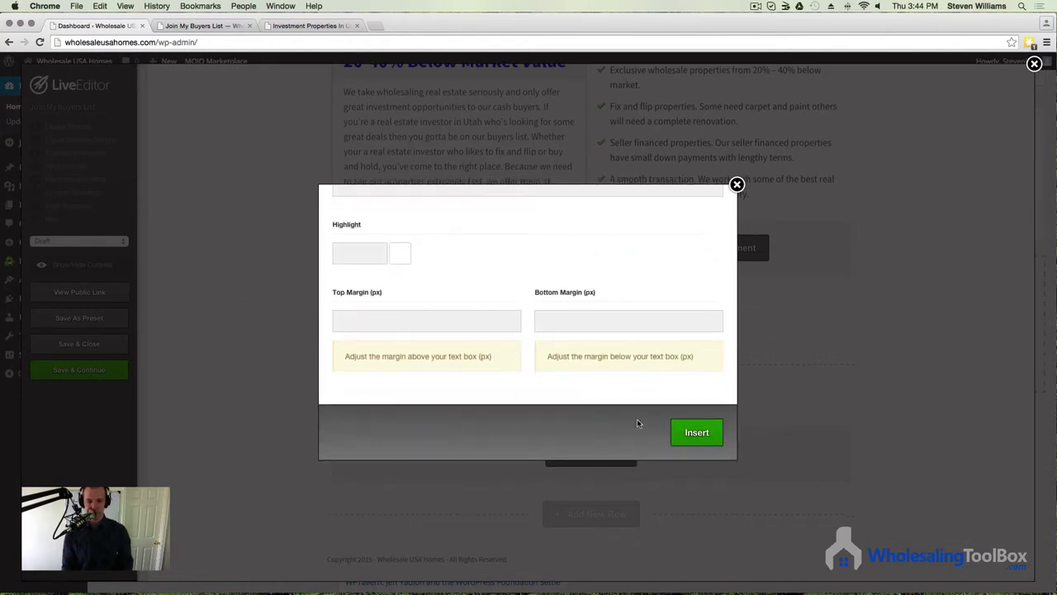
click(696, 434)
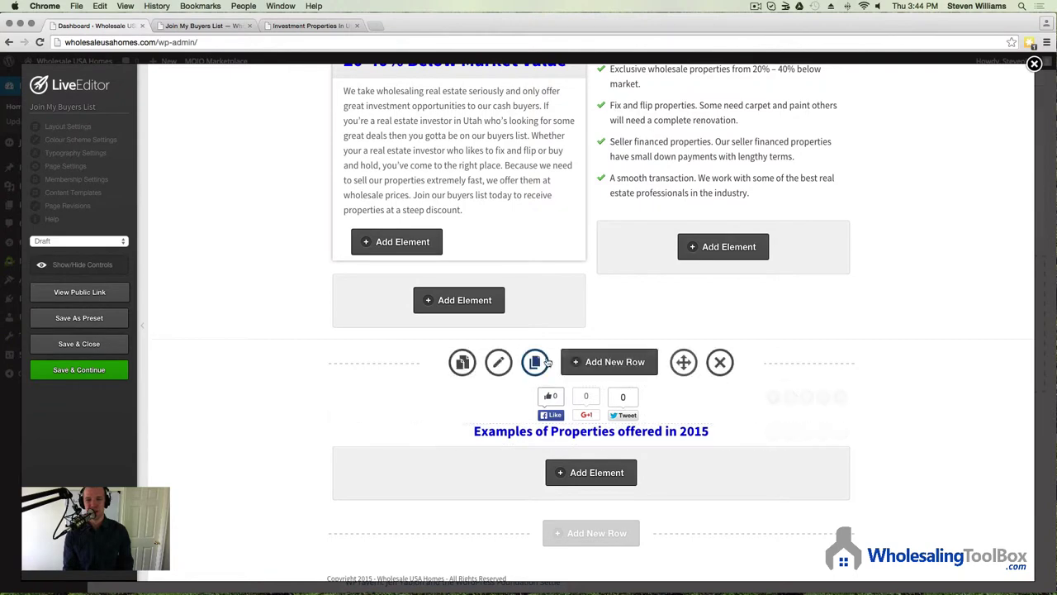
Step: Insert a Vertical Spacing element and place it between the social sharing buttons and the property examples headline
click(602, 473)
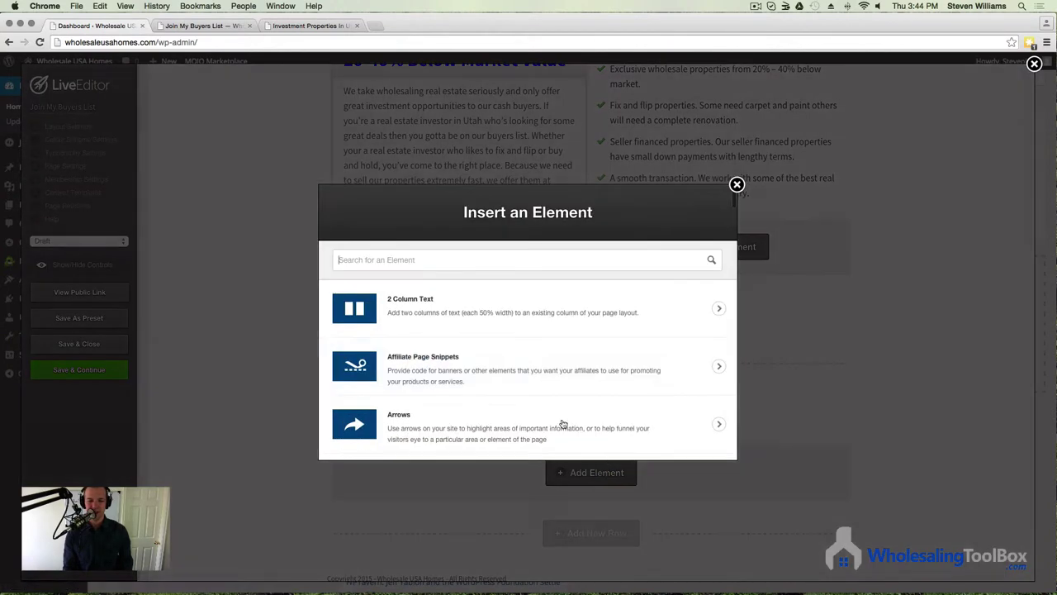
scroll(479, 379, down, 10)
scroll(488, 388, down, 15)
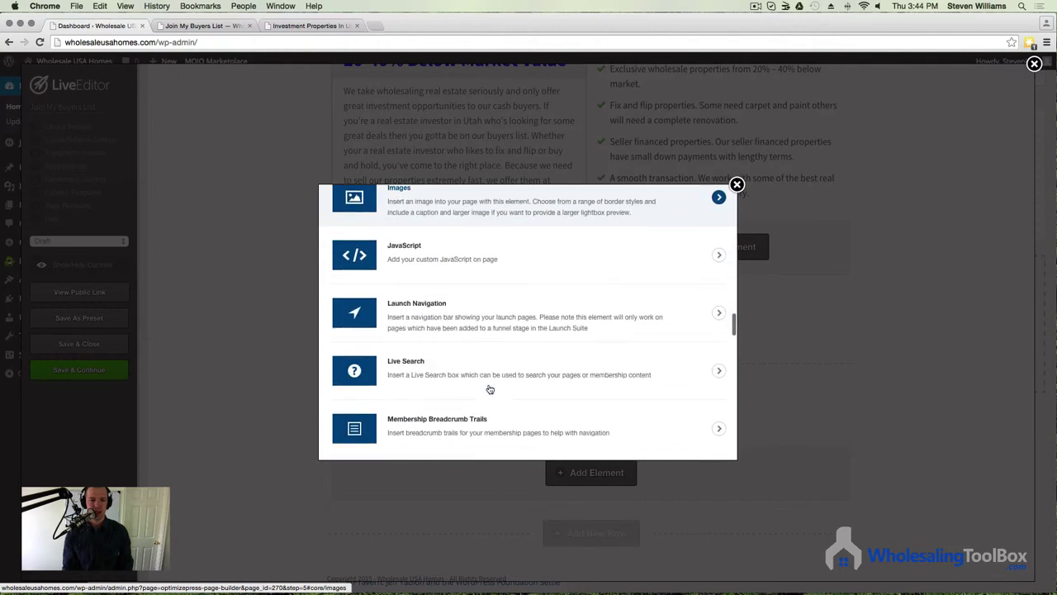
scroll(490, 388, down, 10)
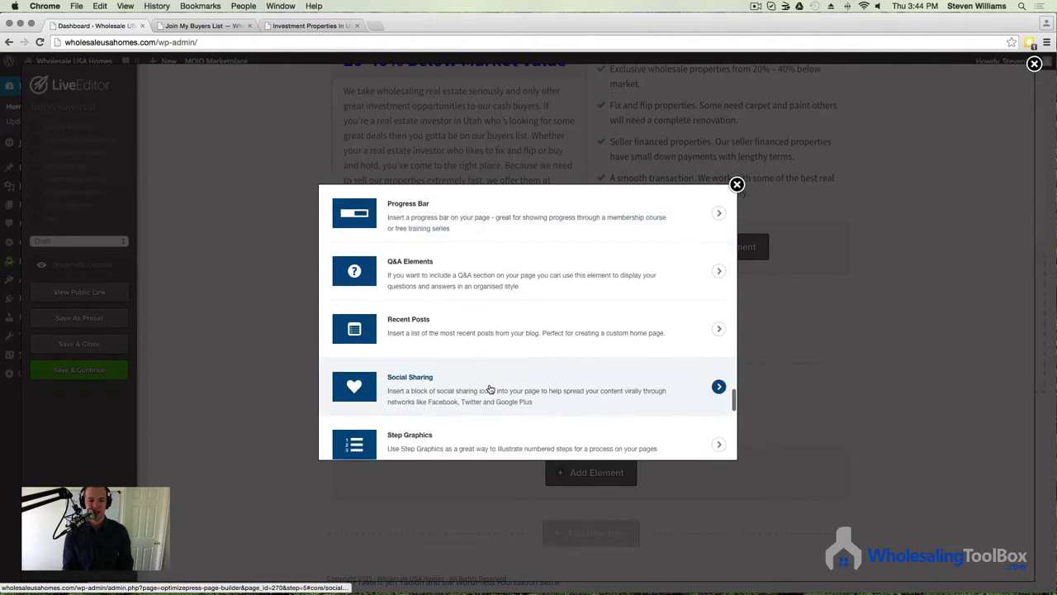
scroll(490, 388, down, 5)
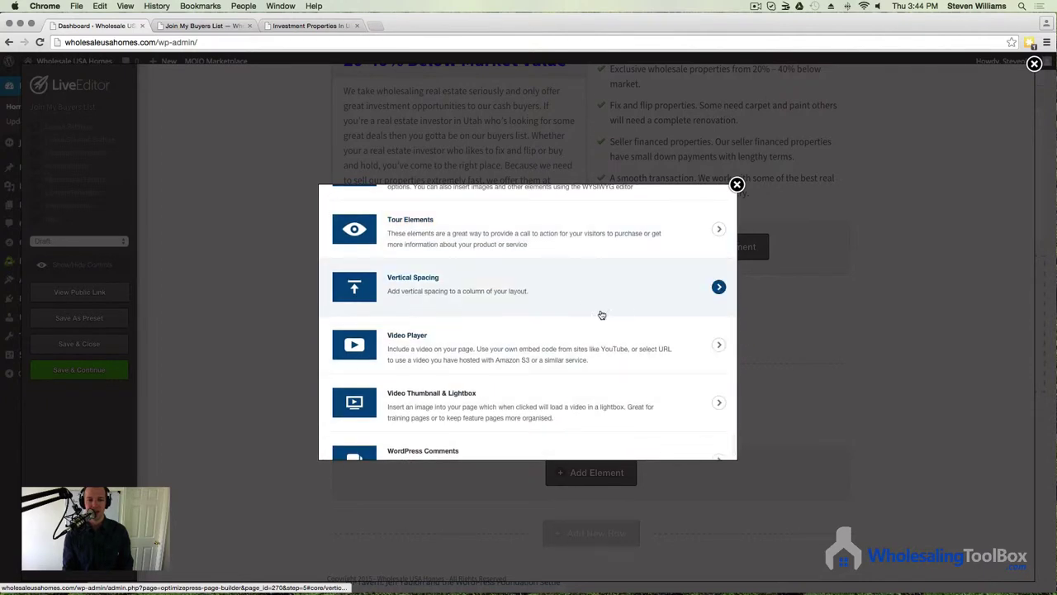
click(460, 301)
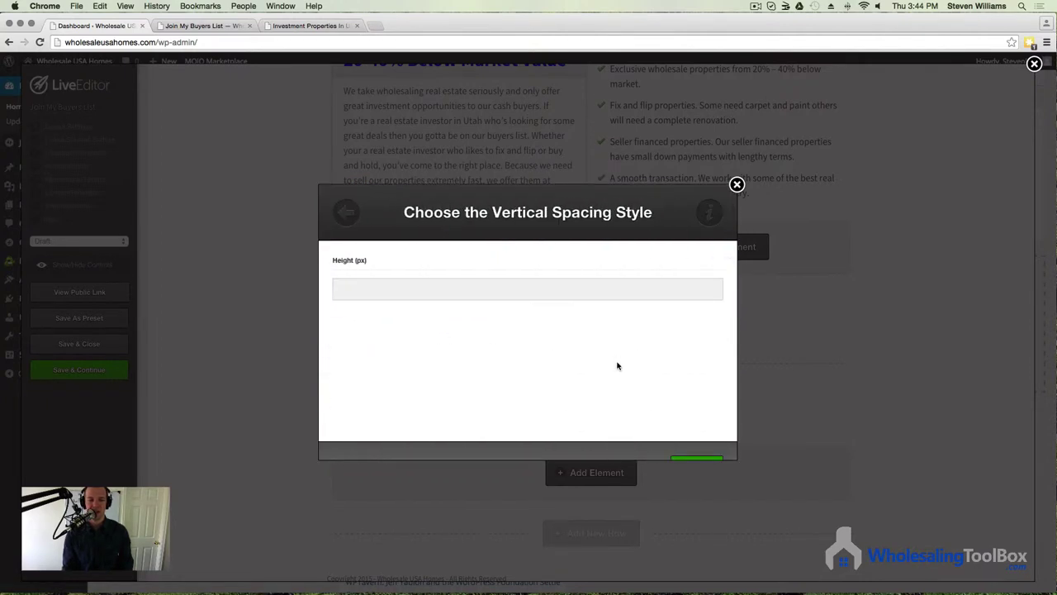
click(696, 432)
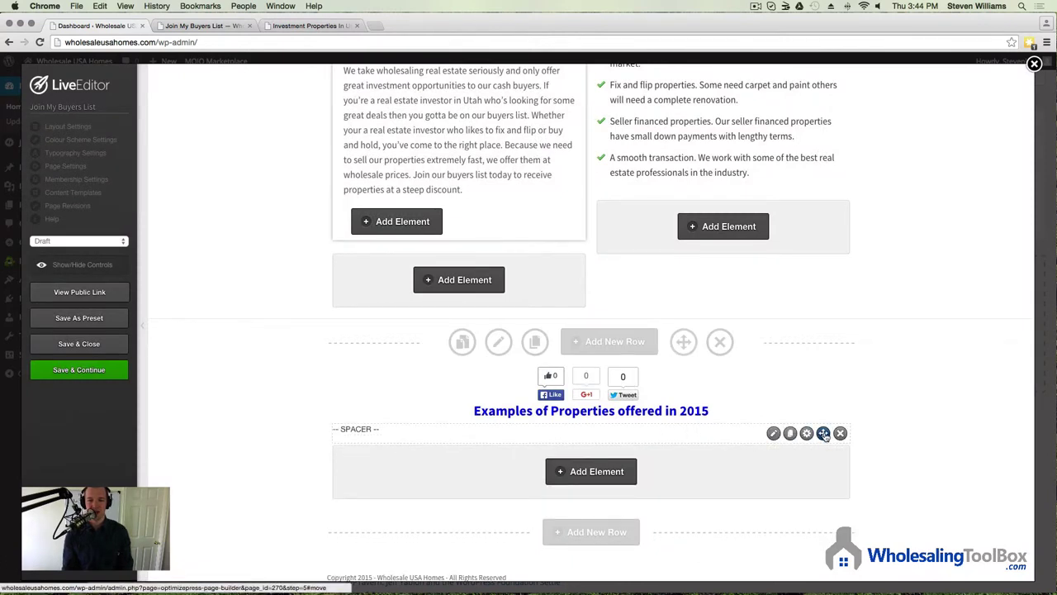
drag(823, 435, 756, 447)
drag(826, 436, 676, 430)
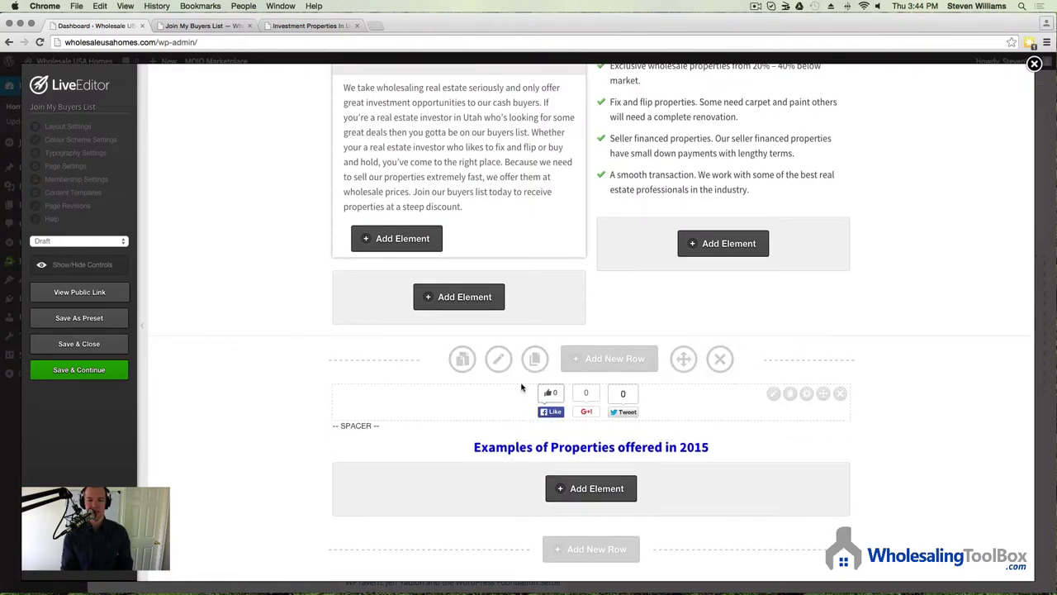
Step: Add a 2 Columns row below the headline's row and check the layout against the property photos on wholesaleutahhomes.com
scroll(429, 415, down, 2)
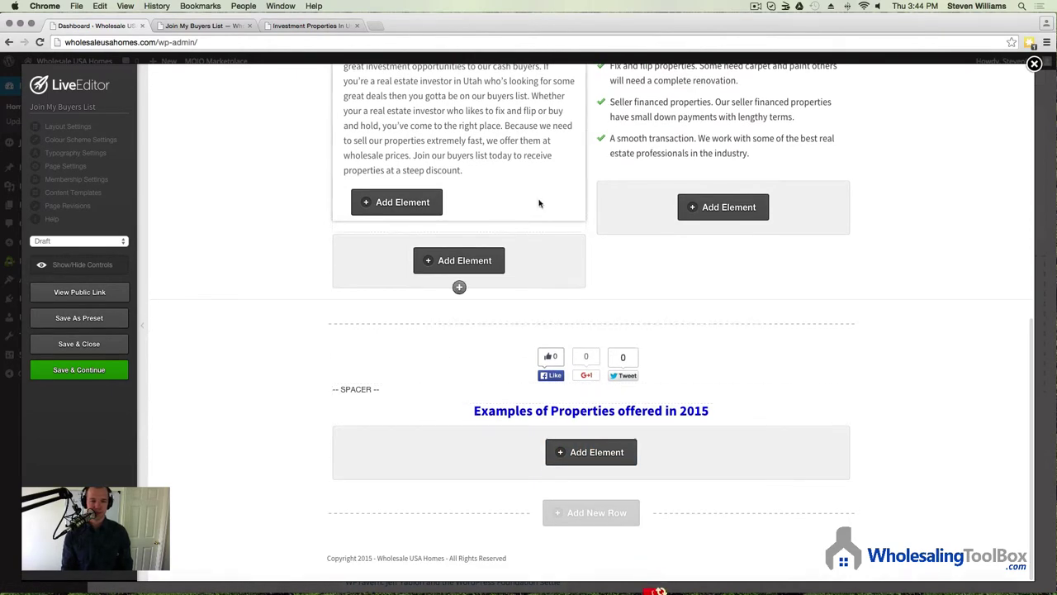
click(596, 513)
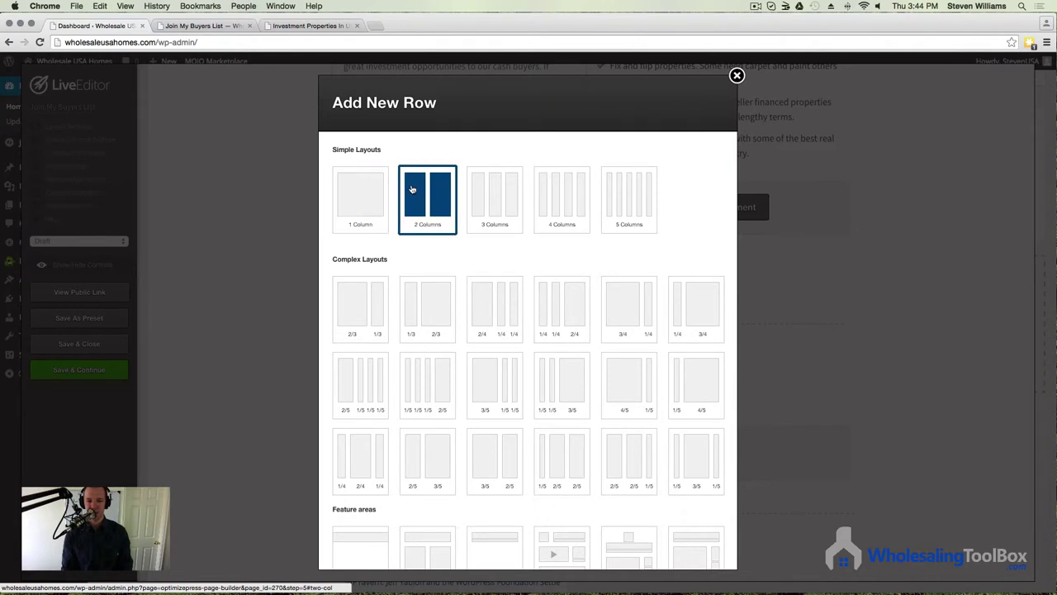
click(426, 170)
click(677, 545)
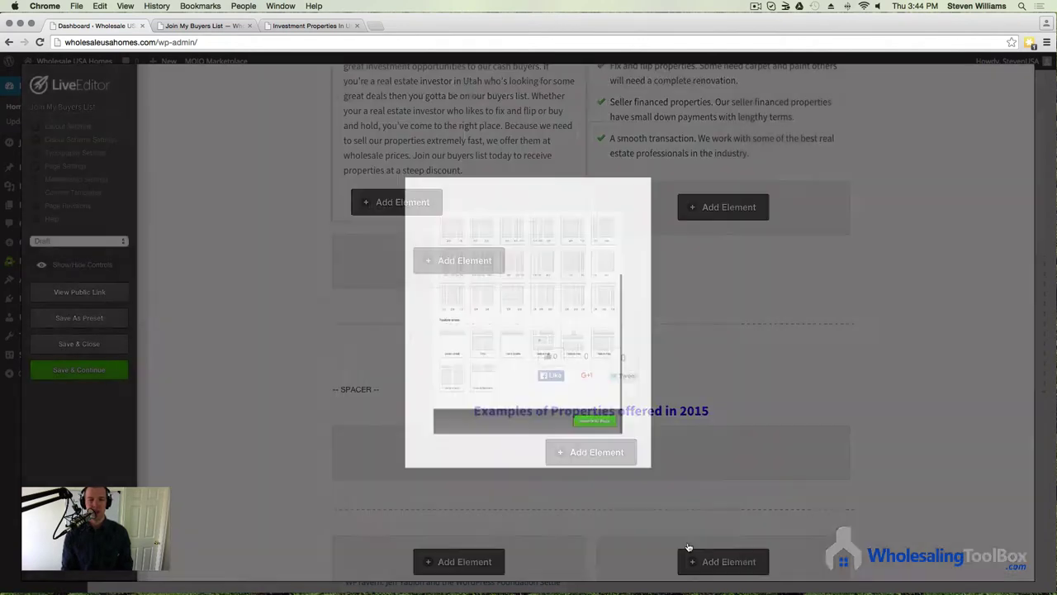
scroll(643, 494, down, 3)
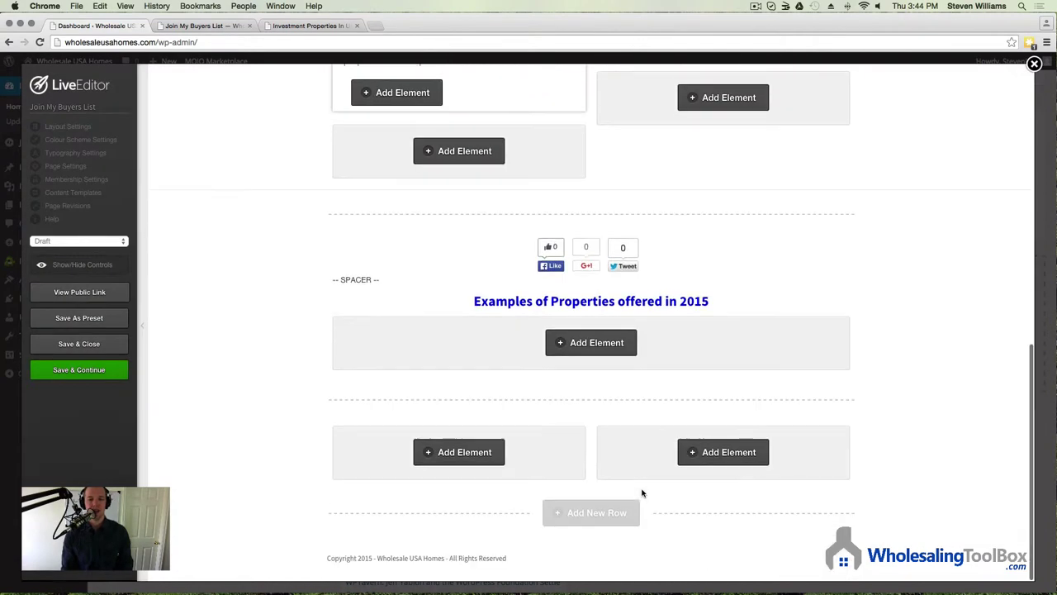
click(303, 24)
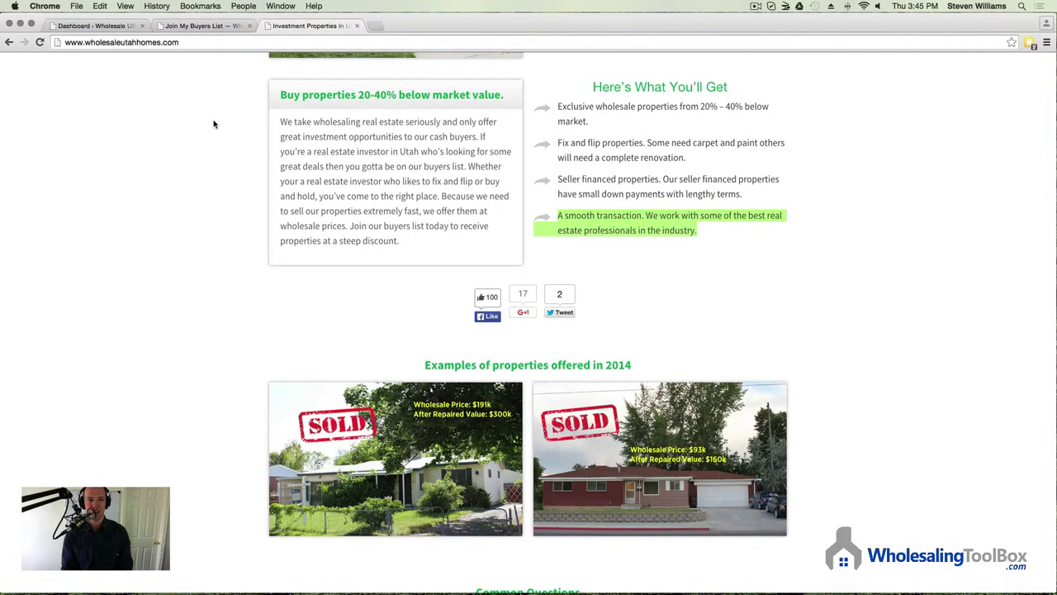
click(124, 26)
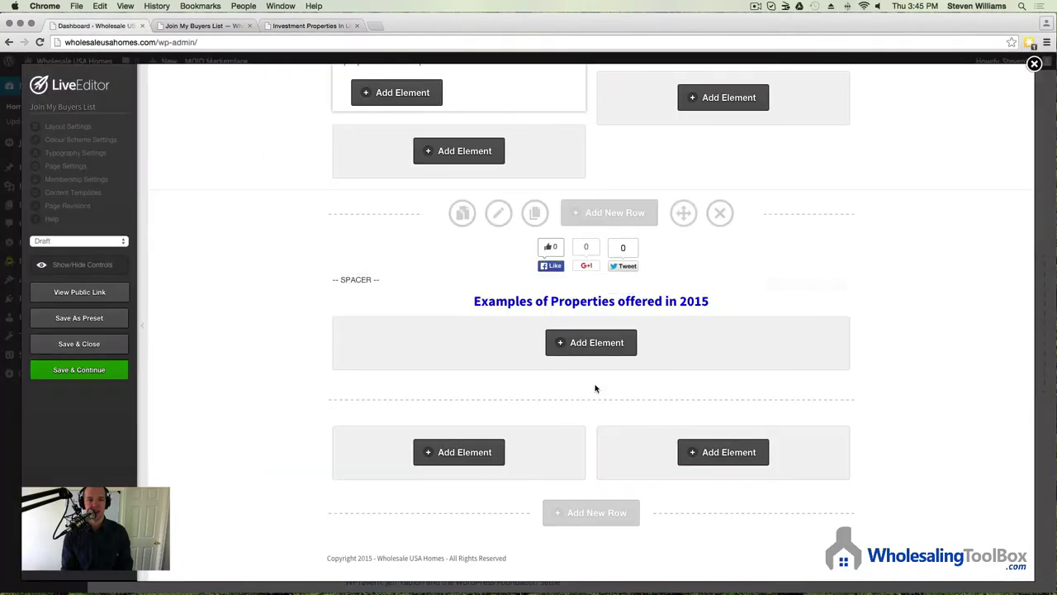
Step: Start an Images element in the left column of the new two-column row, using an image style with a light frame
click(486, 453)
scroll(489, 405, down, 10)
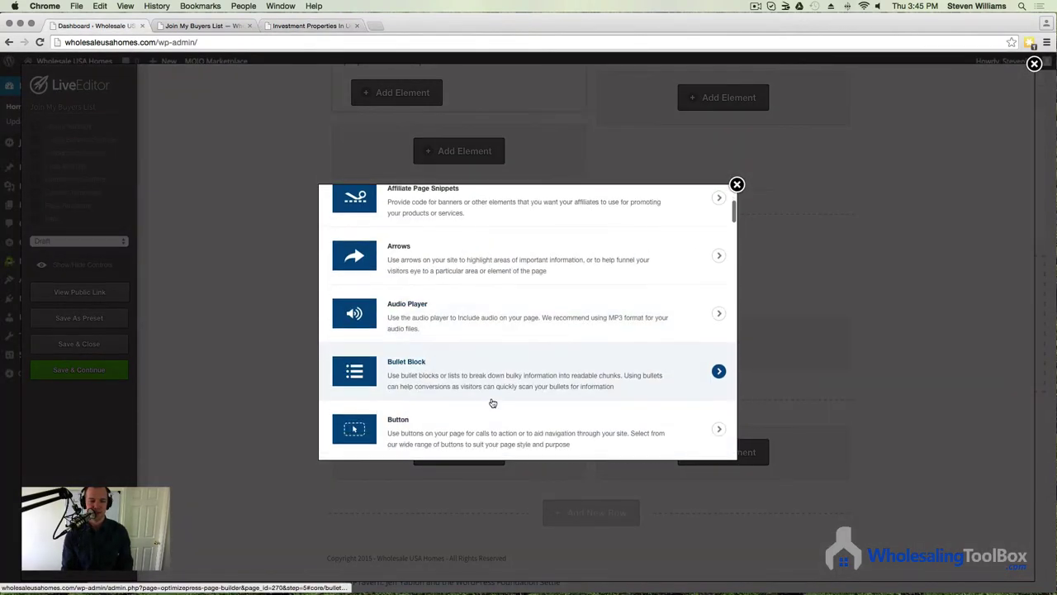
scroll(493, 405, down, 8)
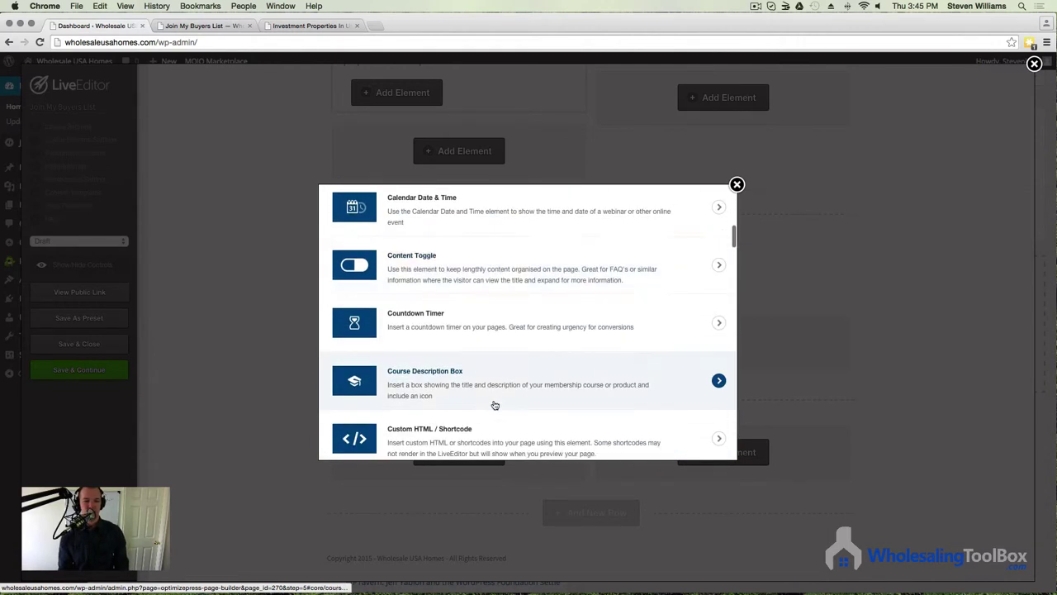
scroll(496, 399, down, 8)
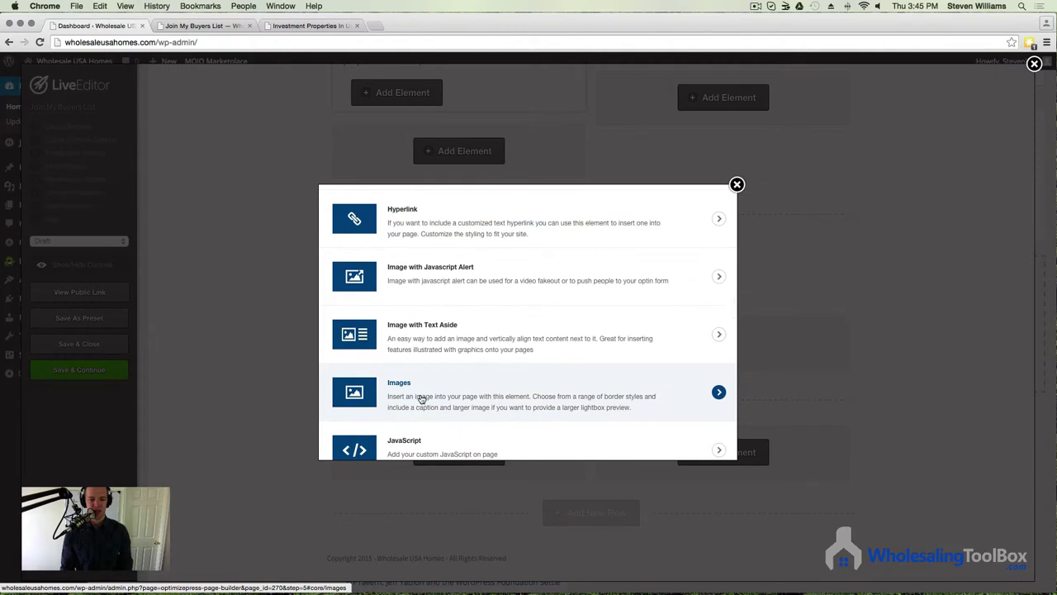
click(421, 399)
scroll(524, 385, down, 5)
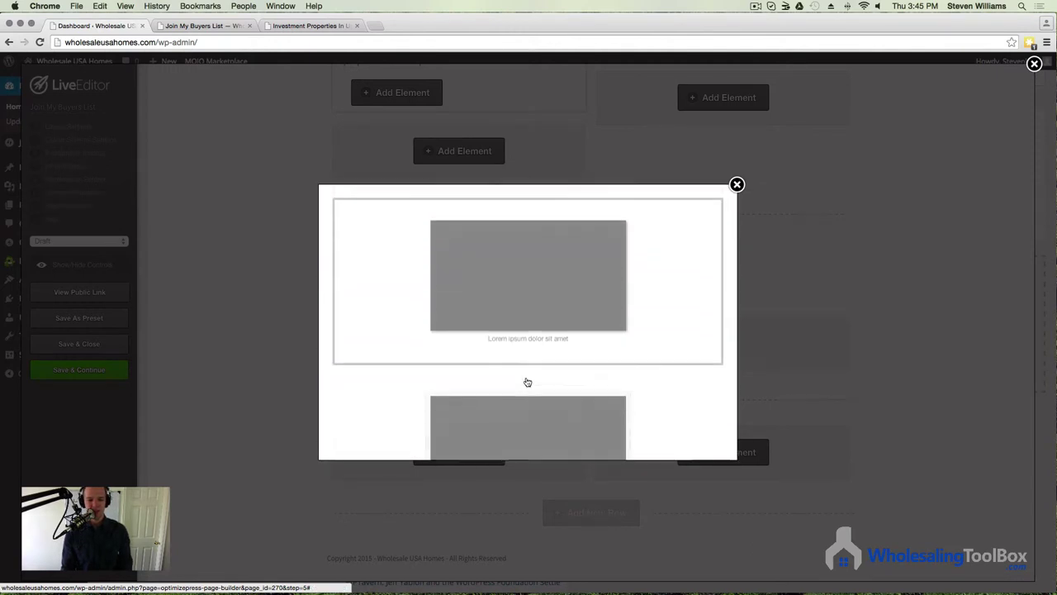
scroll(527, 381, down, 5)
click(549, 361)
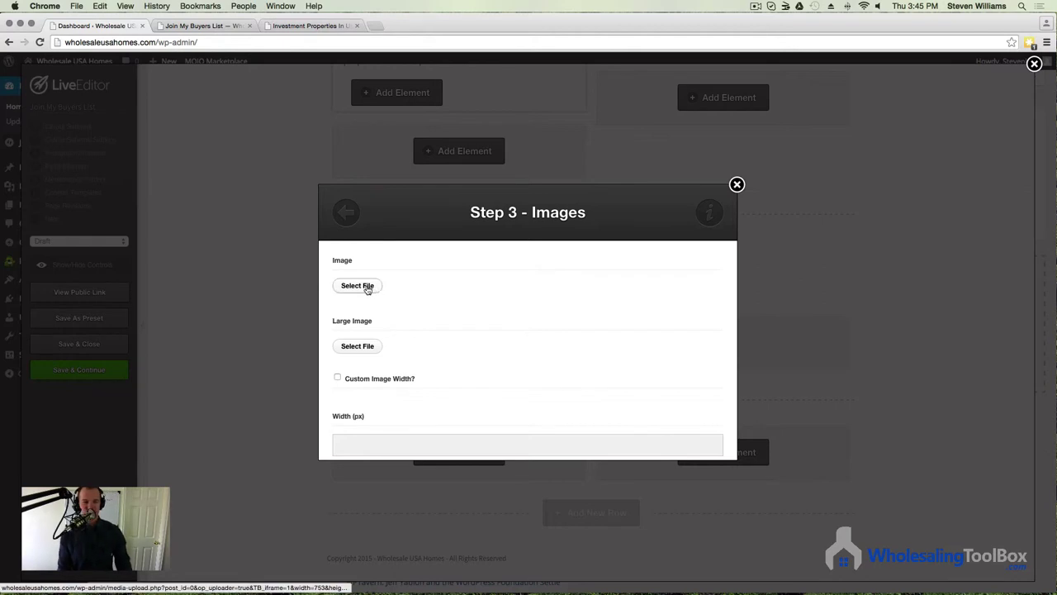
Step: Select the full-size Spanish-Fork-Sold-PointGHS1.jpg from the Media Library as the image and insert the element
click(363, 286)
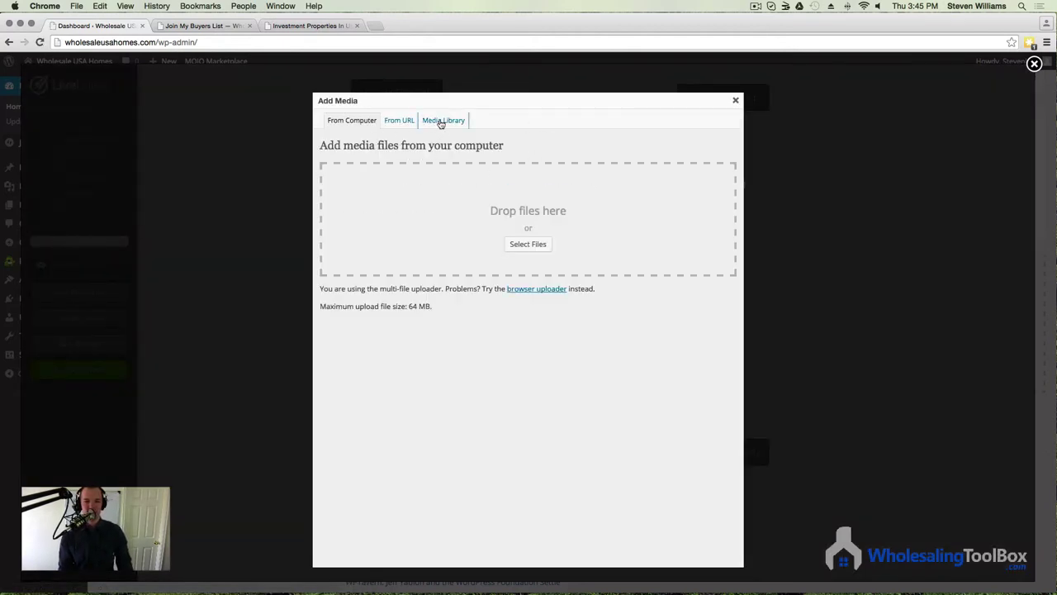
click(436, 121)
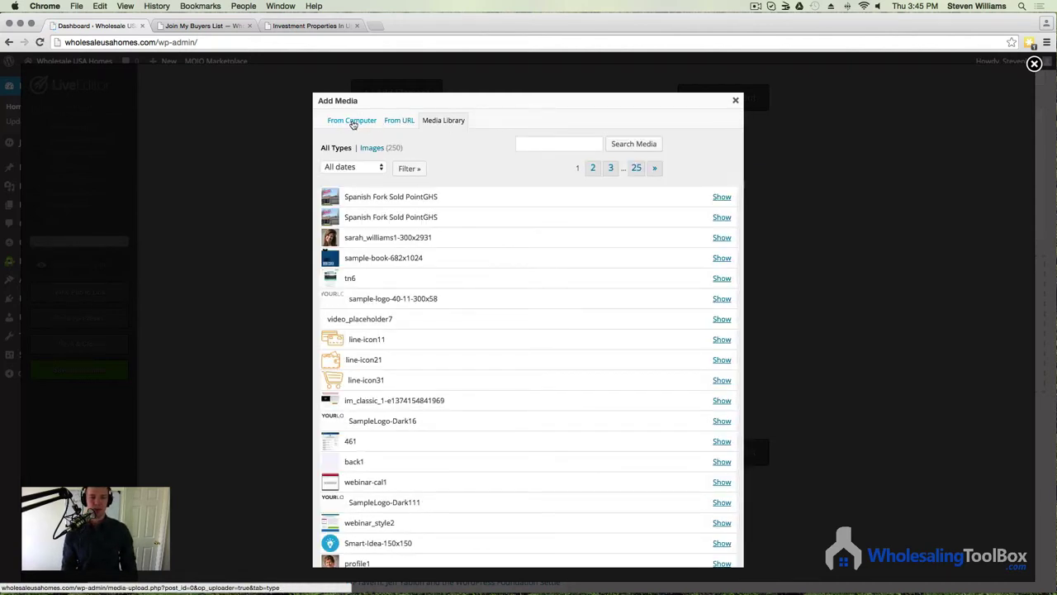
click(722, 199)
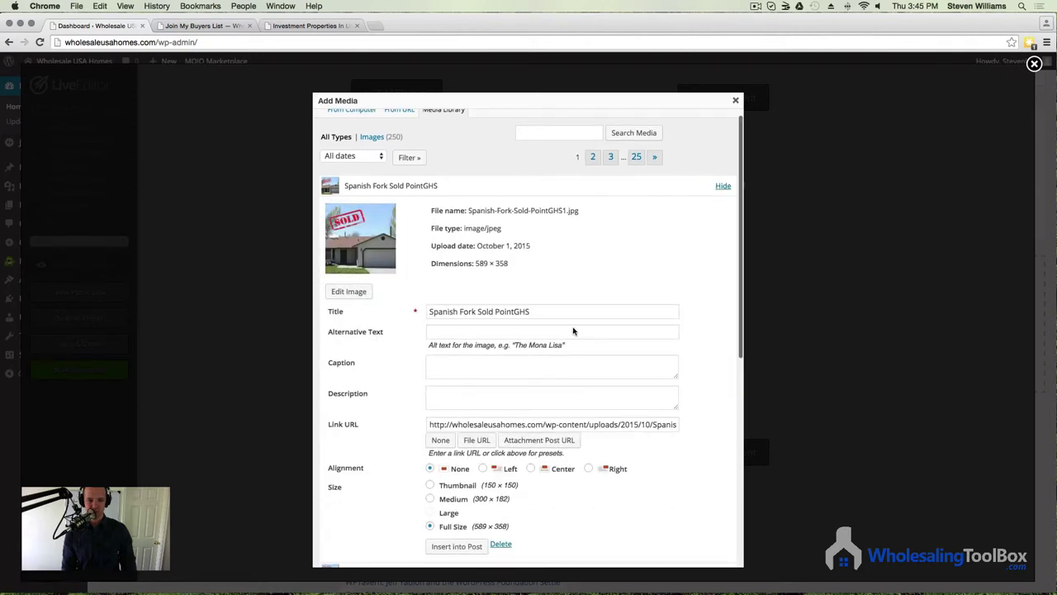
scroll(587, 371, down, 10)
scroll(628, 413, up, 5)
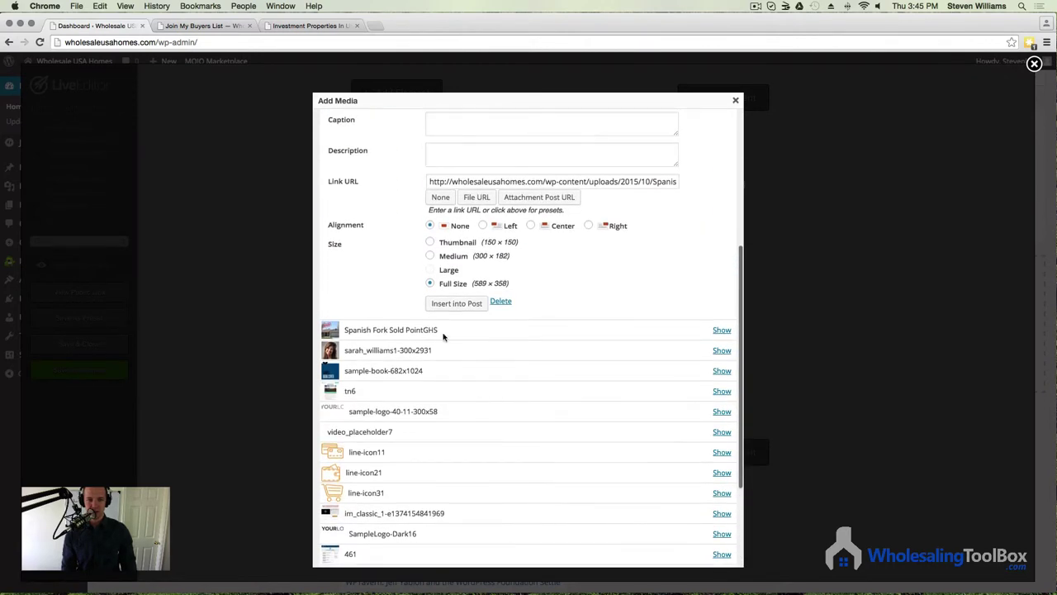
click(458, 303)
scroll(586, 374, down, 10)
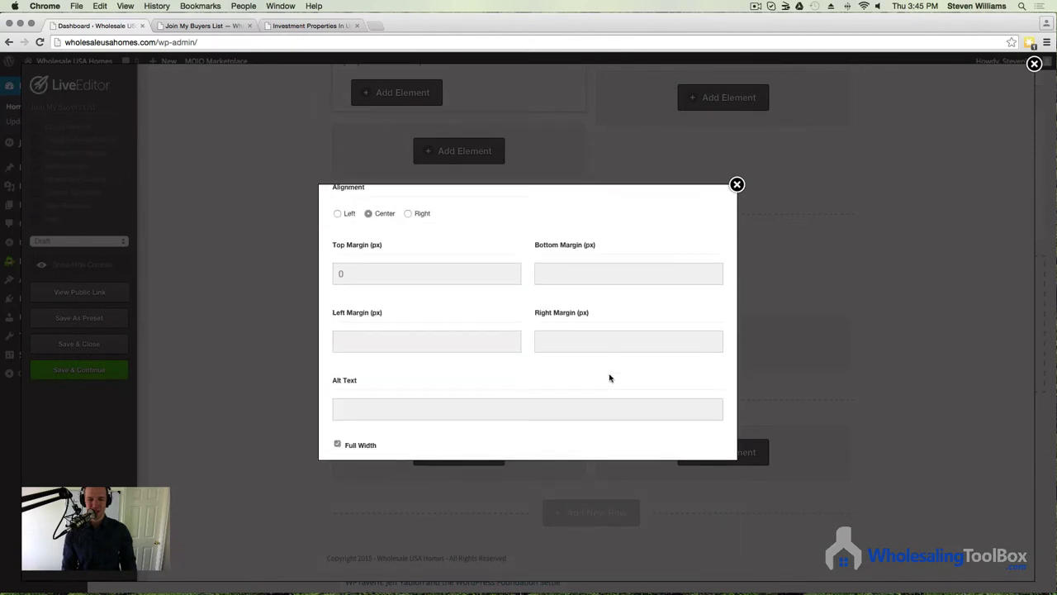
scroll(608, 375, up, 8)
scroll(660, 388, down, 8)
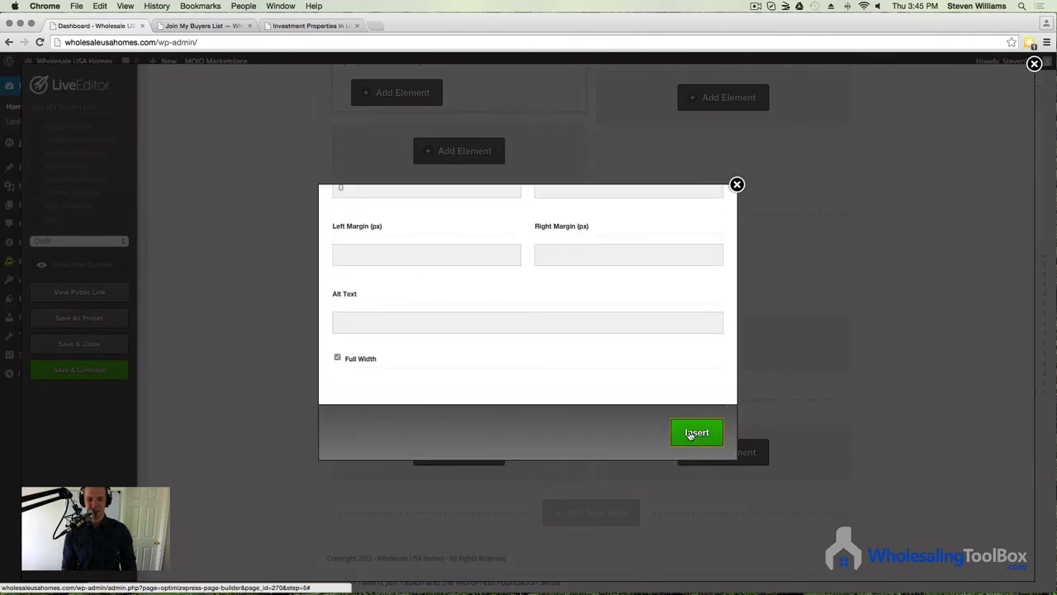
click(696, 432)
Step: Duplicate the sold house image and move one copy into the right column of the same row
scroll(512, 487, down, 2)
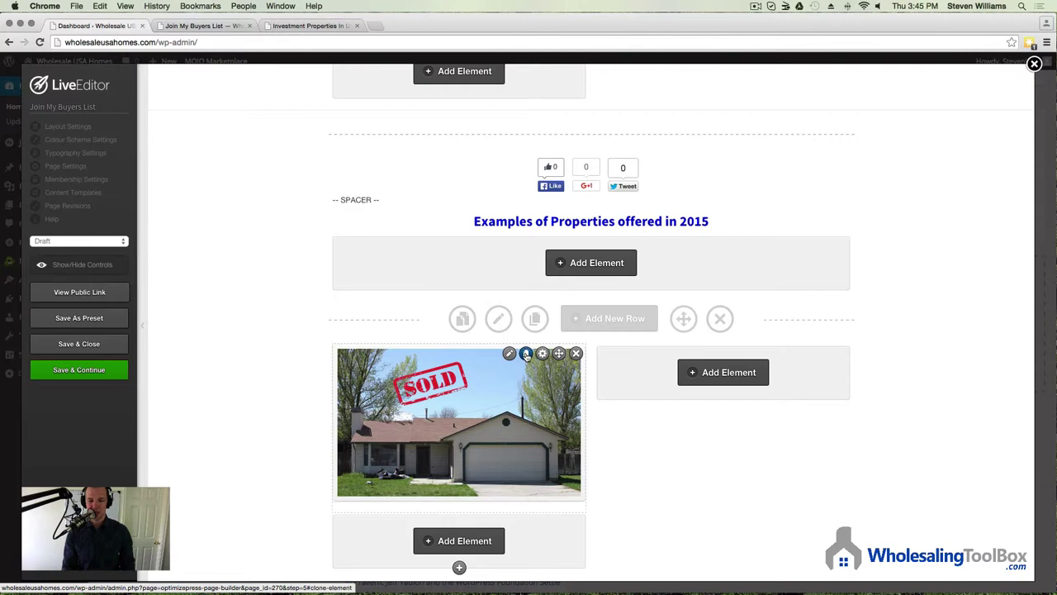
click(526, 353)
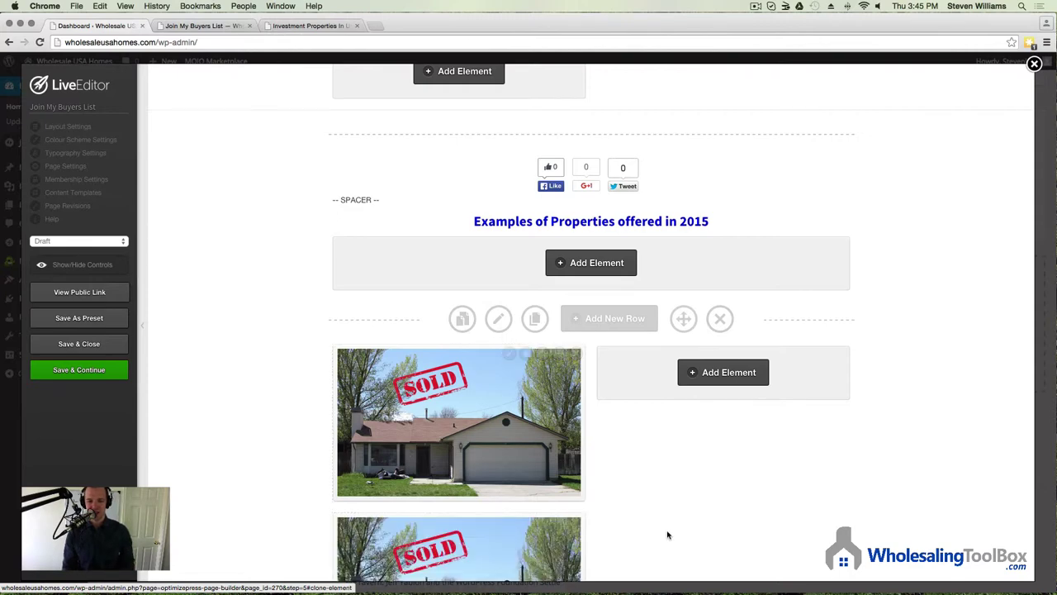
scroll(489, 522, down, 2)
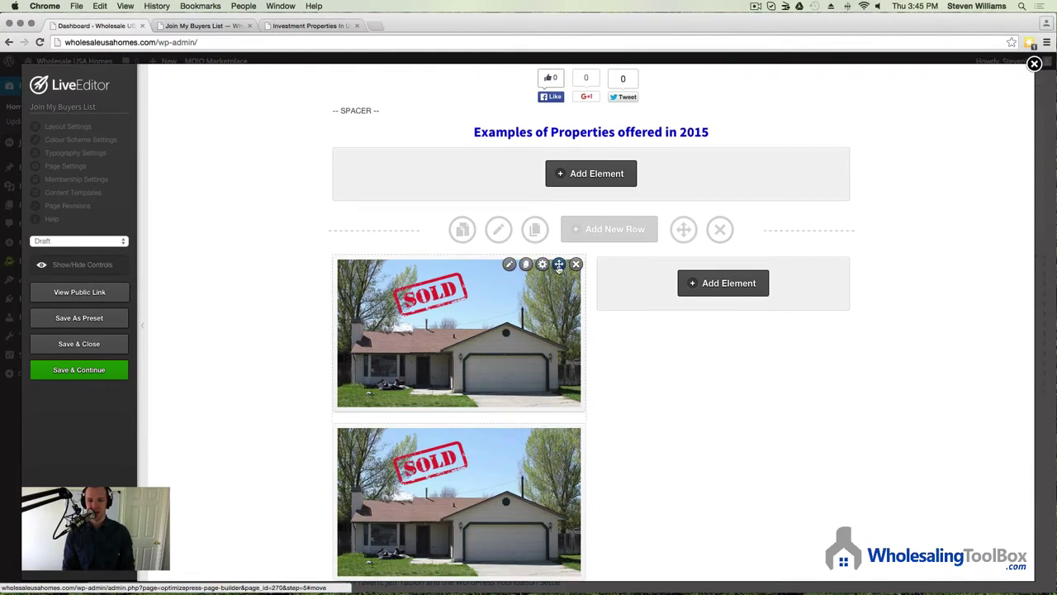
drag(559, 266, 694, 329)
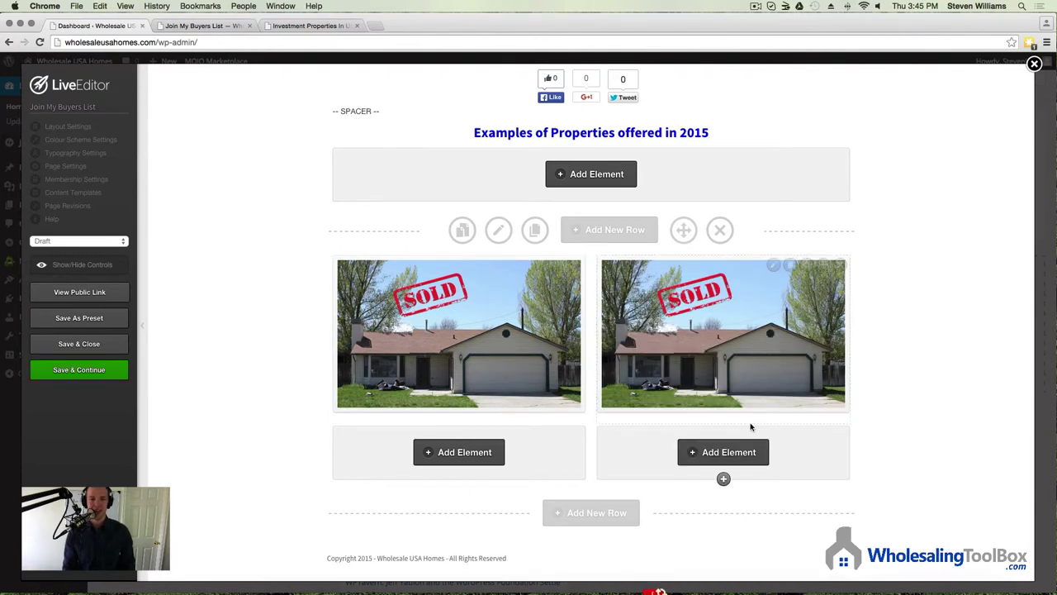
Step: Examine the Common Questions section on wholesaleutahhomes.com, expanding and collapsing the answer to "What is wholesaling real estate?"
click(321, 27)
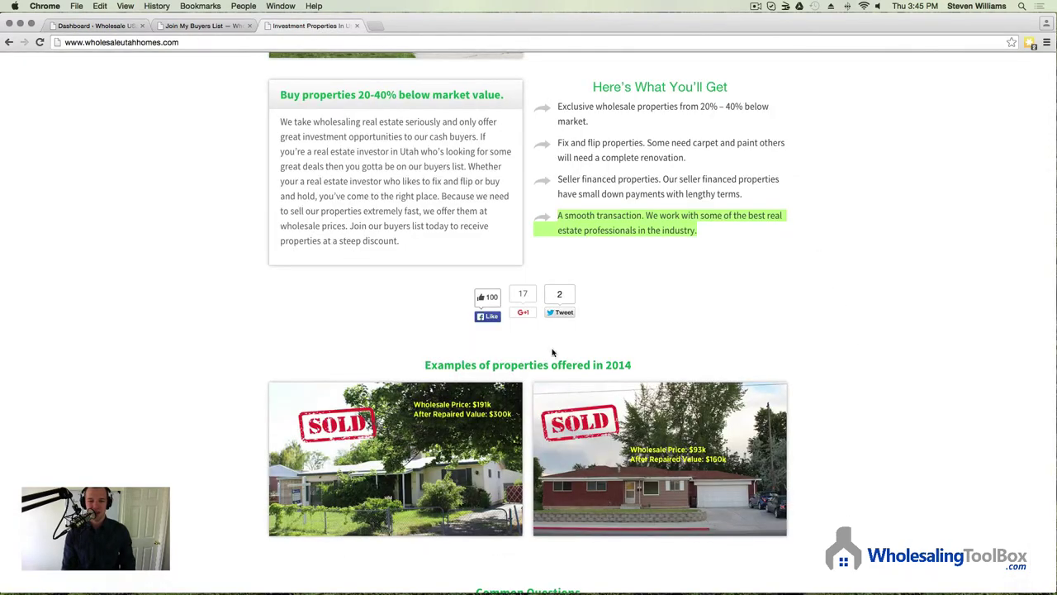
scroll(558, 532, down, 8)
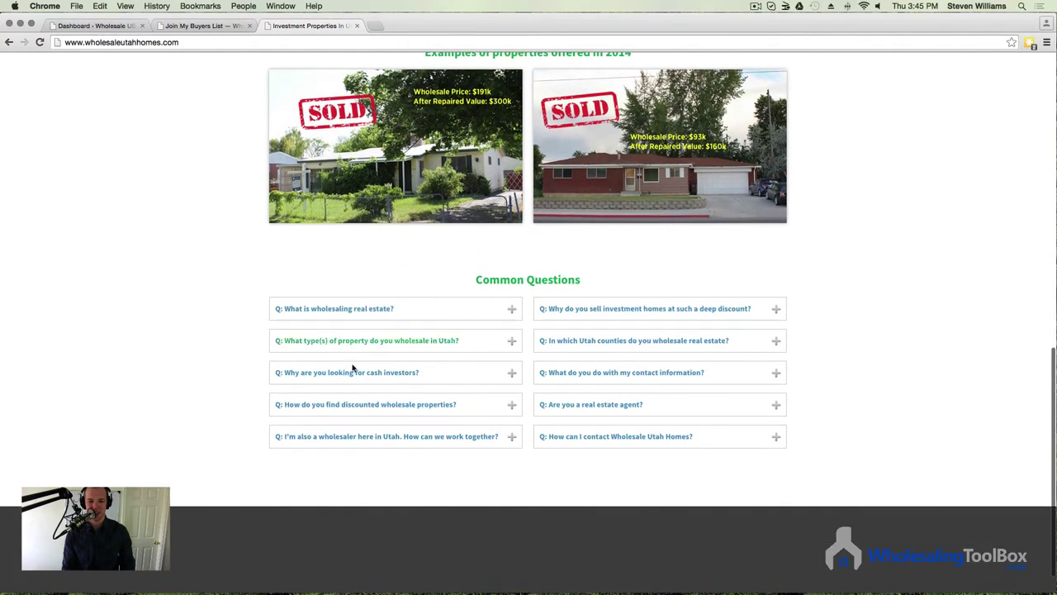
click(512, 311)
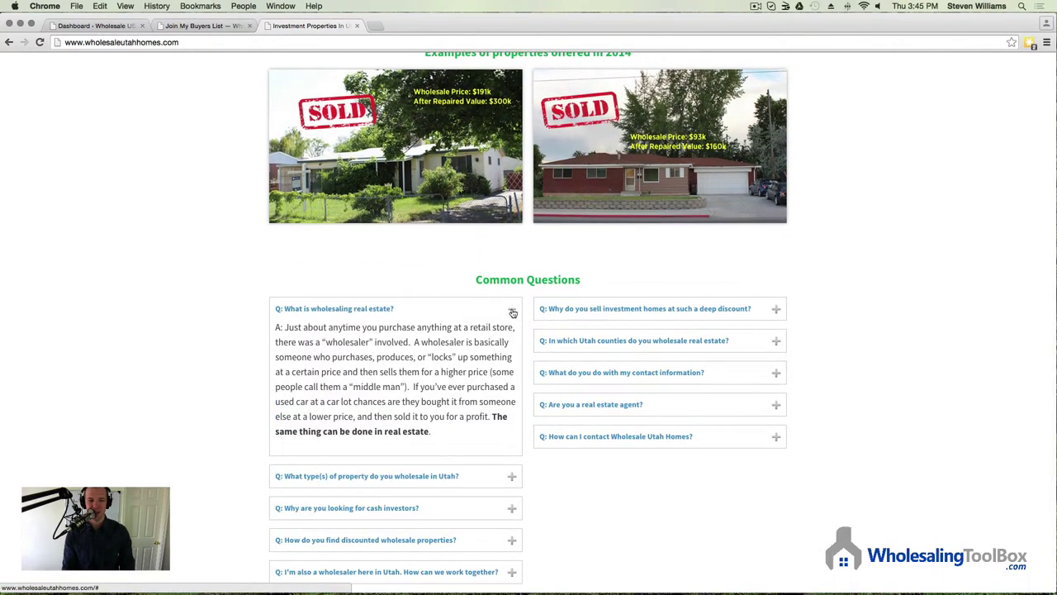
click(512, 311)
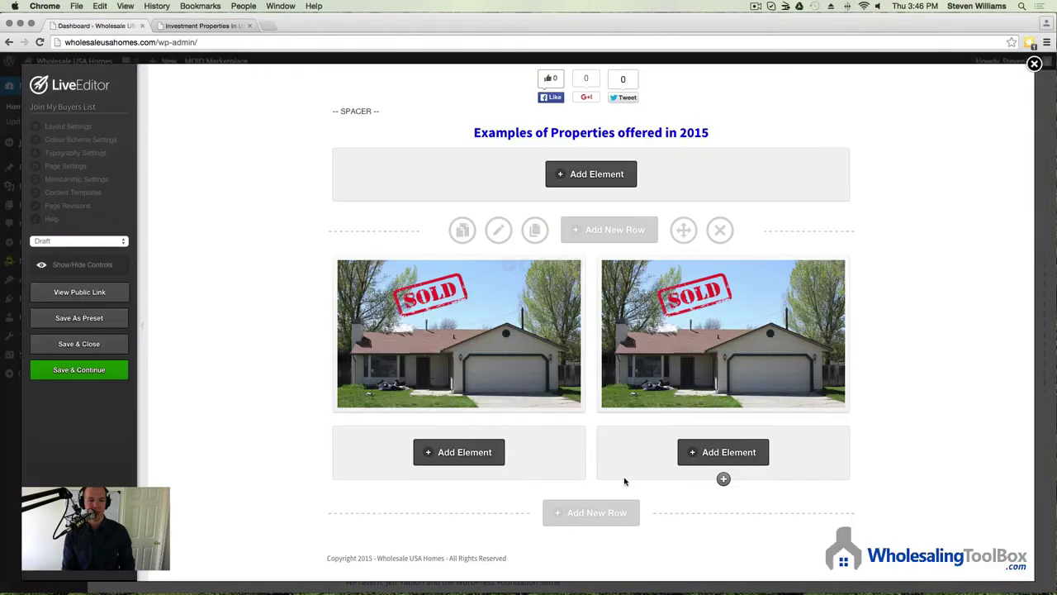
Step: Add a 1 Column row below the row with the two sold house images in the LiveEditor
click(615, 516)
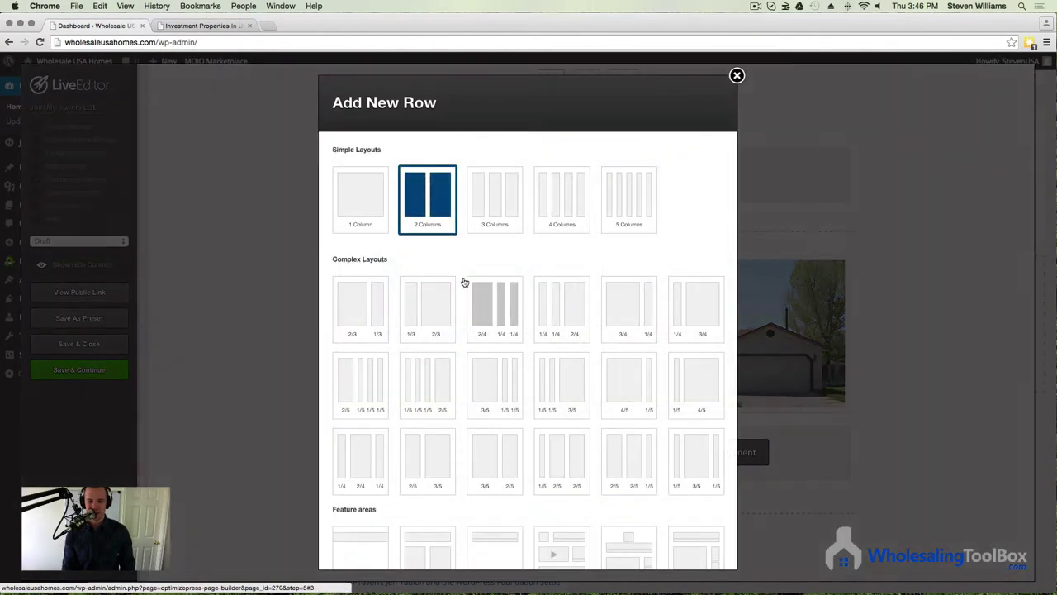
click(369, 217)
scroll(706, 557, down, 5)
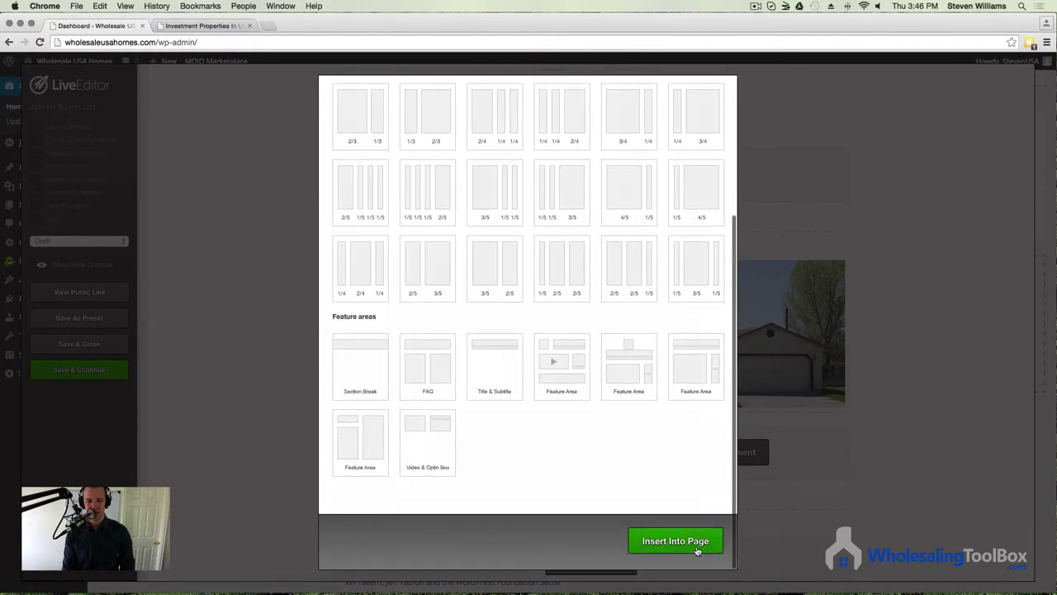
click(696, 547)
scroll(615, 479, down, 2)
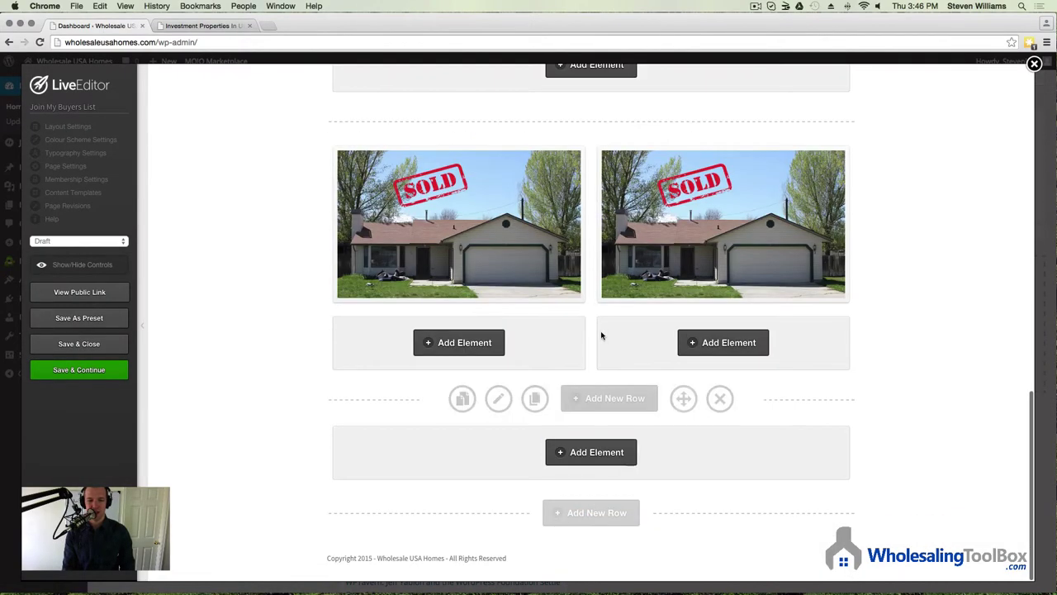
Step: Start a Headline element in the new one-column row with the standard unstyled headline and enter "FAQ" as its text
click(607, 458)
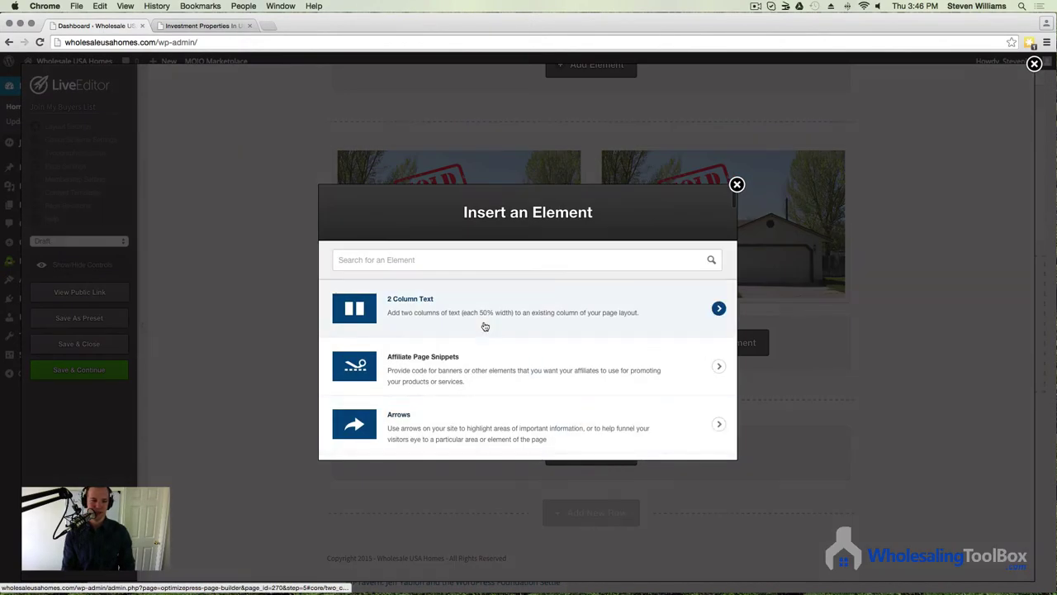
scroll(524, 342, down, 6)
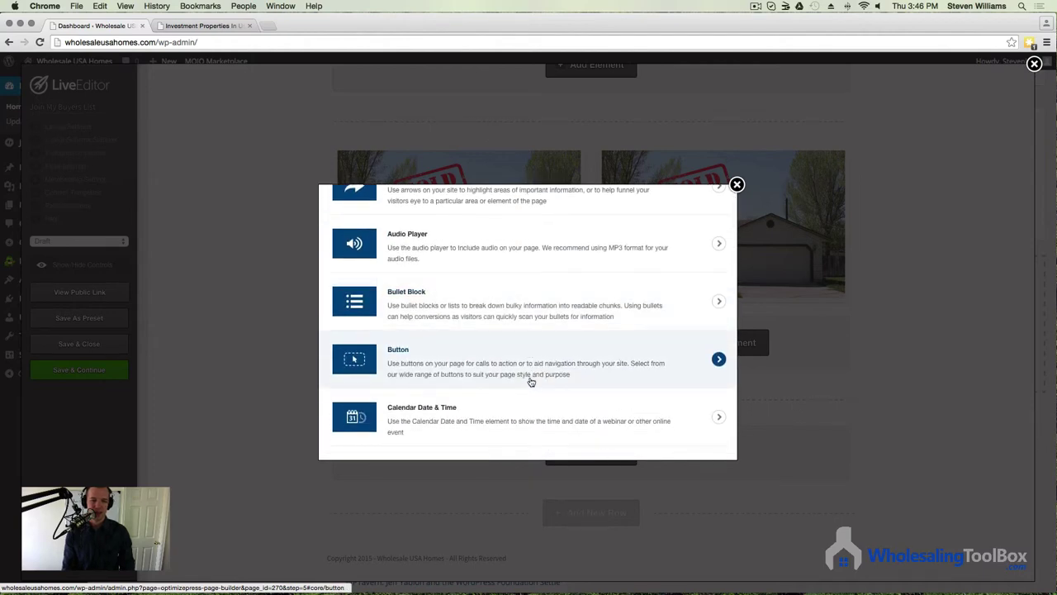
scroll(531, 382, down, 3)
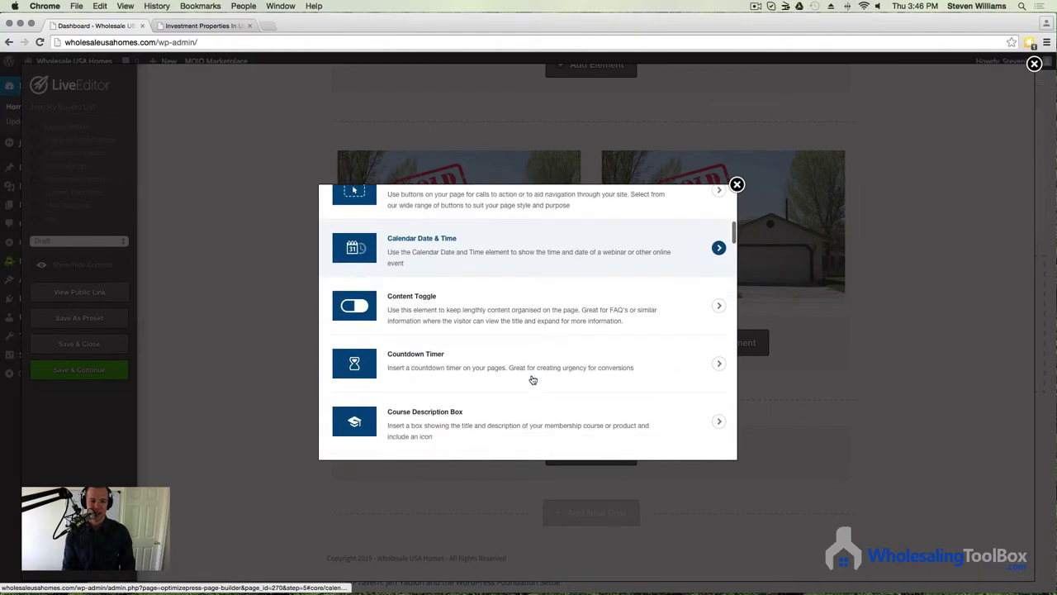
scroll(532, 379, down, 10)
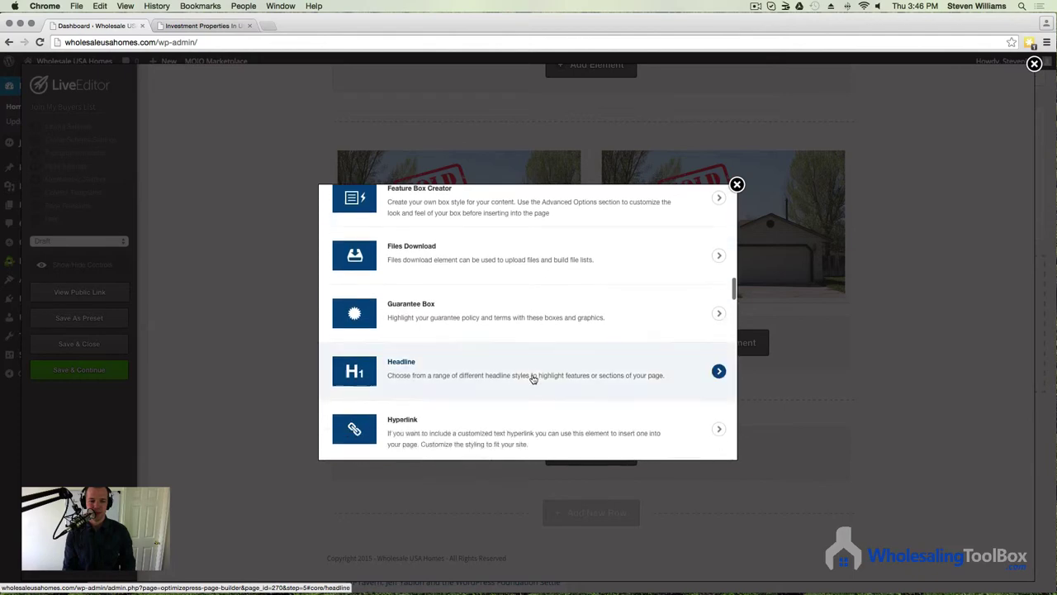
scroll(534, 378, down, 2)
click(537, 282)
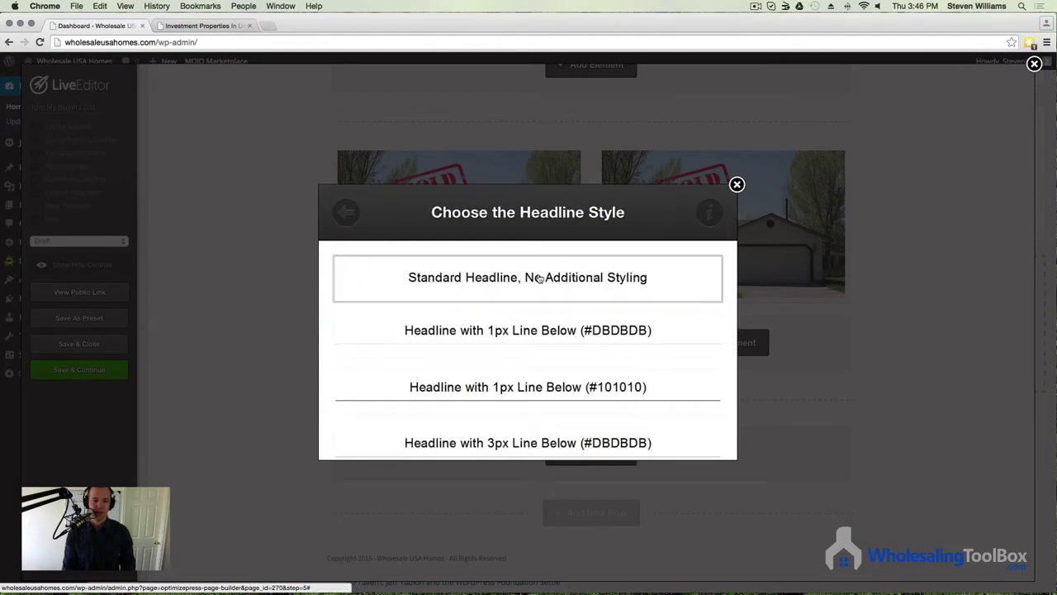
click(538, 279)
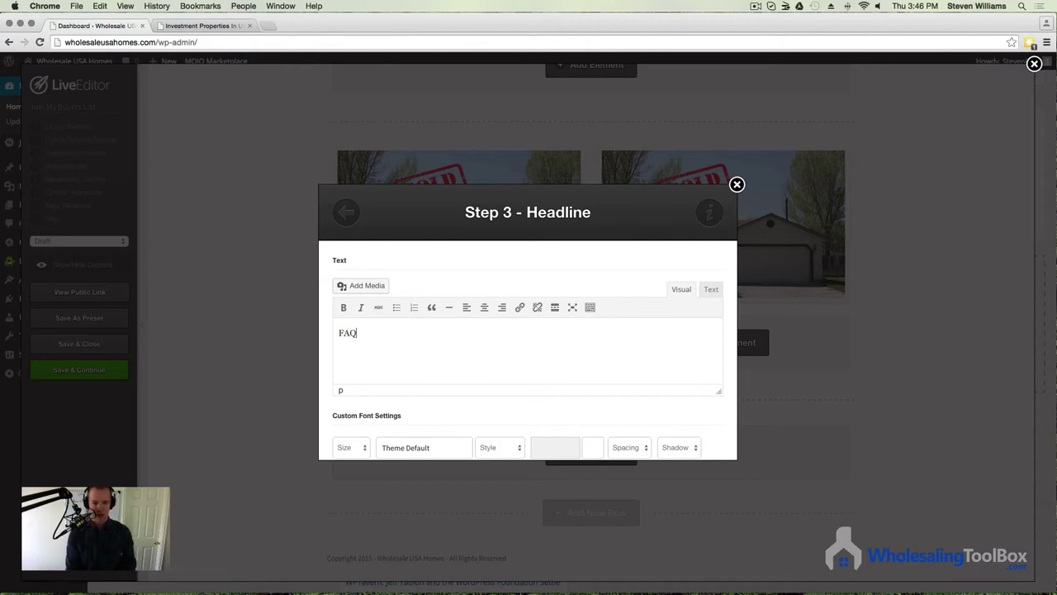
Step: Set the FAQ headline's font size to 27px and its colour to blue, and insert it into the page
scroll(449, 404, down, 3)
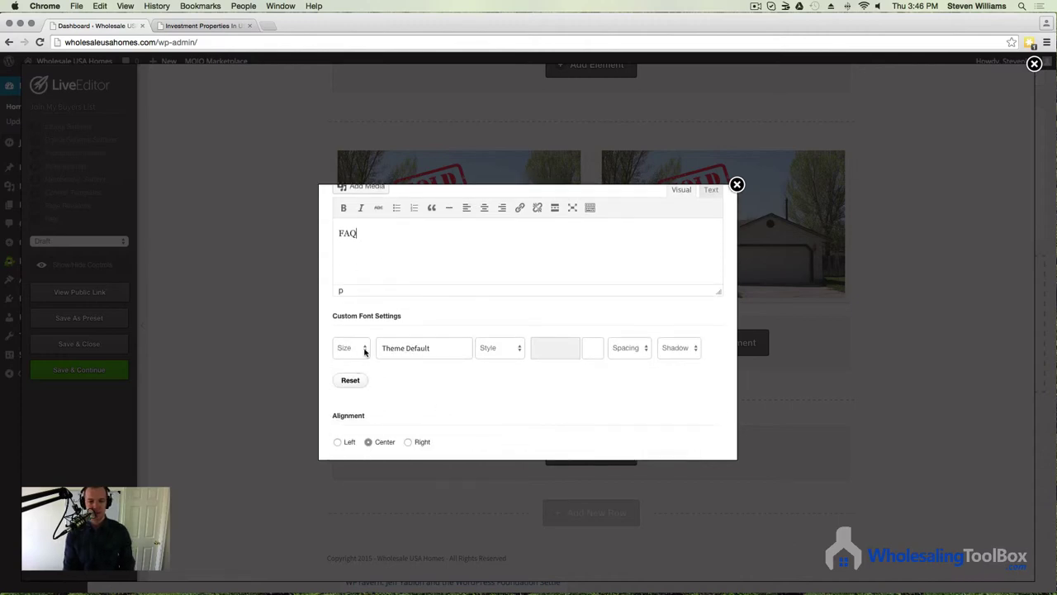
click(364, 351)
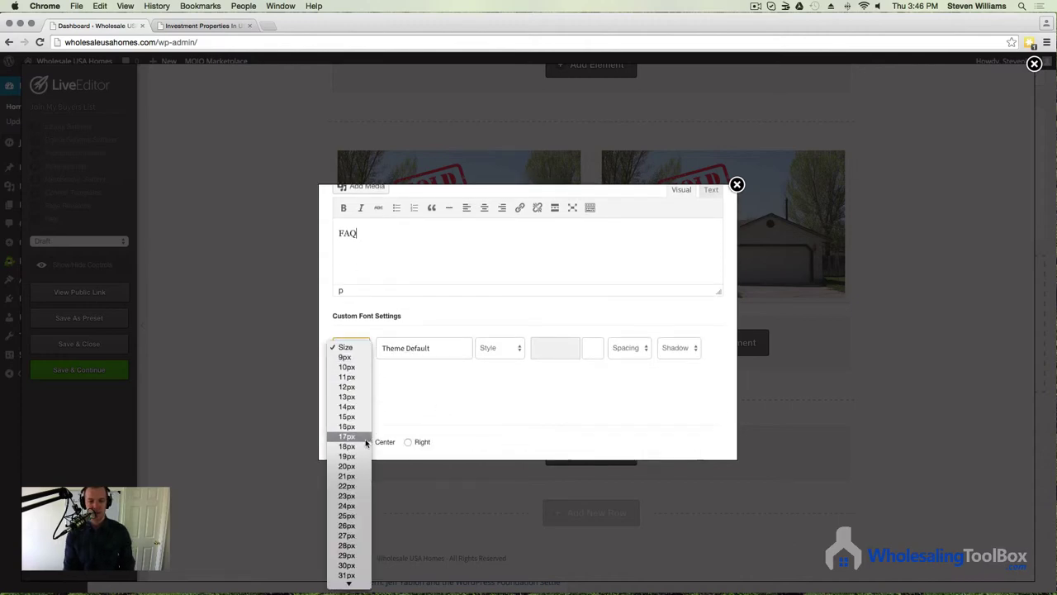
click(350, 536)
click(592, 347)
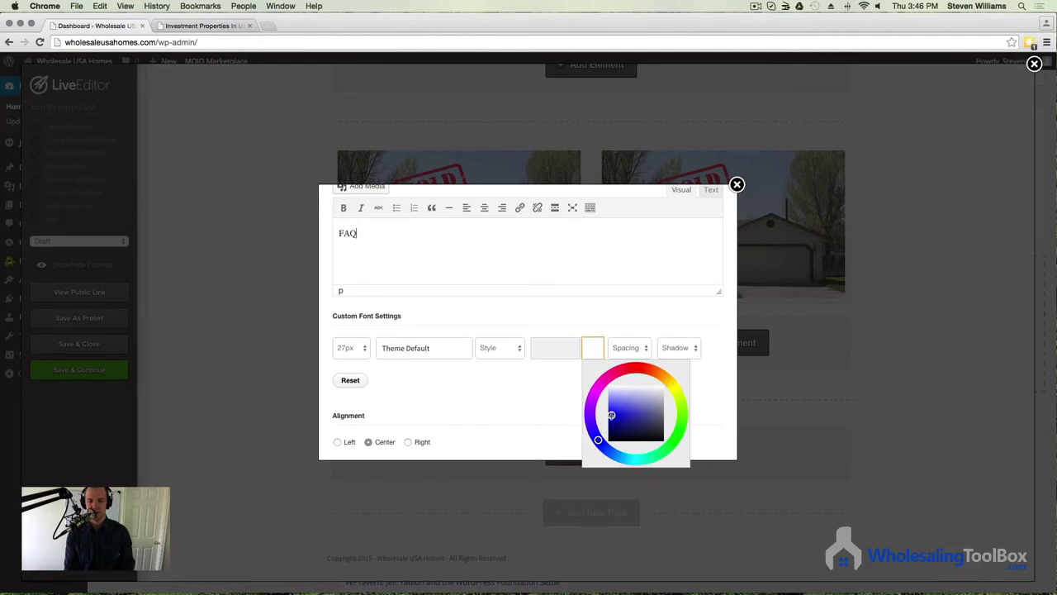
click(547, 403)
scroll(547, 402, down, 5)
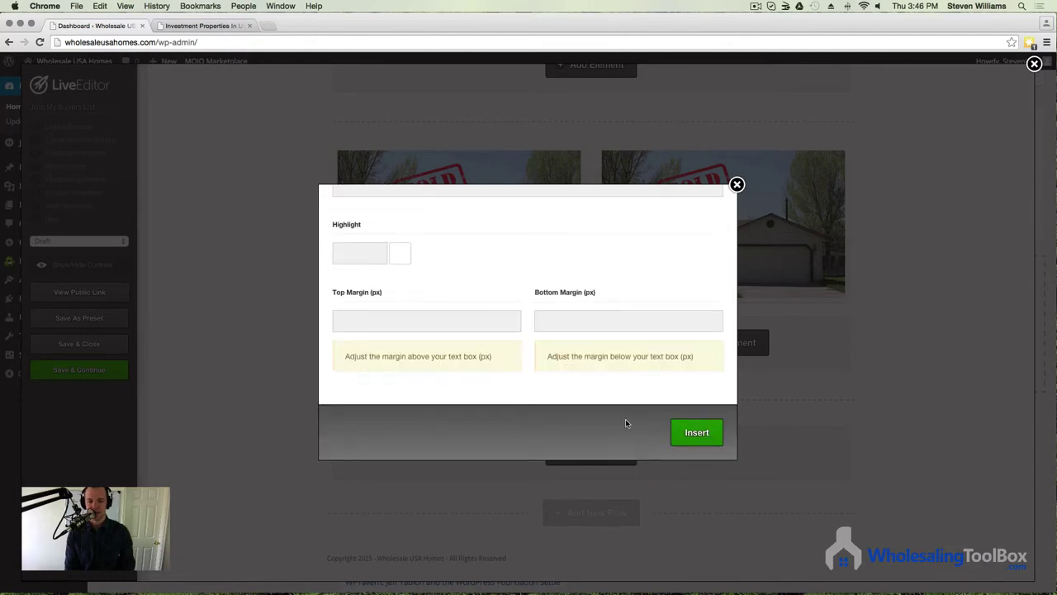
click(677, 426)
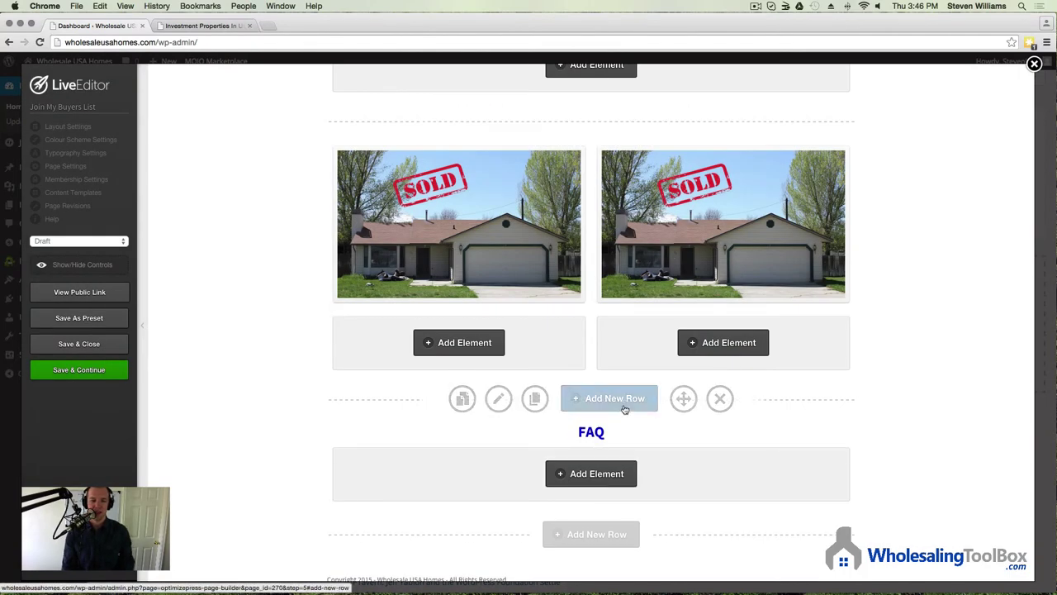
Step: Check the question layout on wholesaleutahhomes.com and add a 2 Columns row below the FAQ headline's row
scroll(632, 423, down, 1)
click(205, 26)
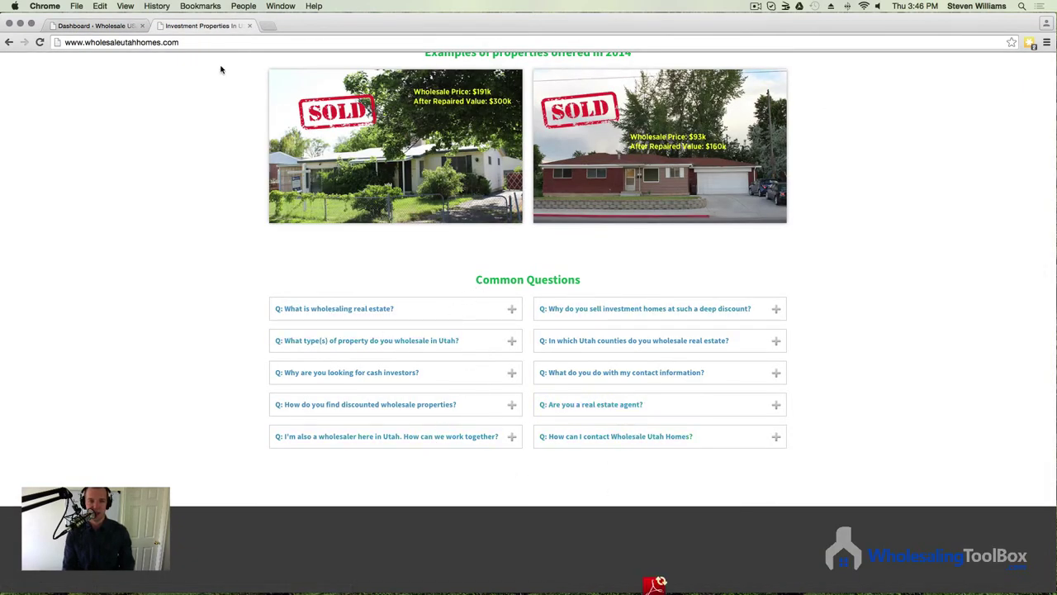
click(86, 26)
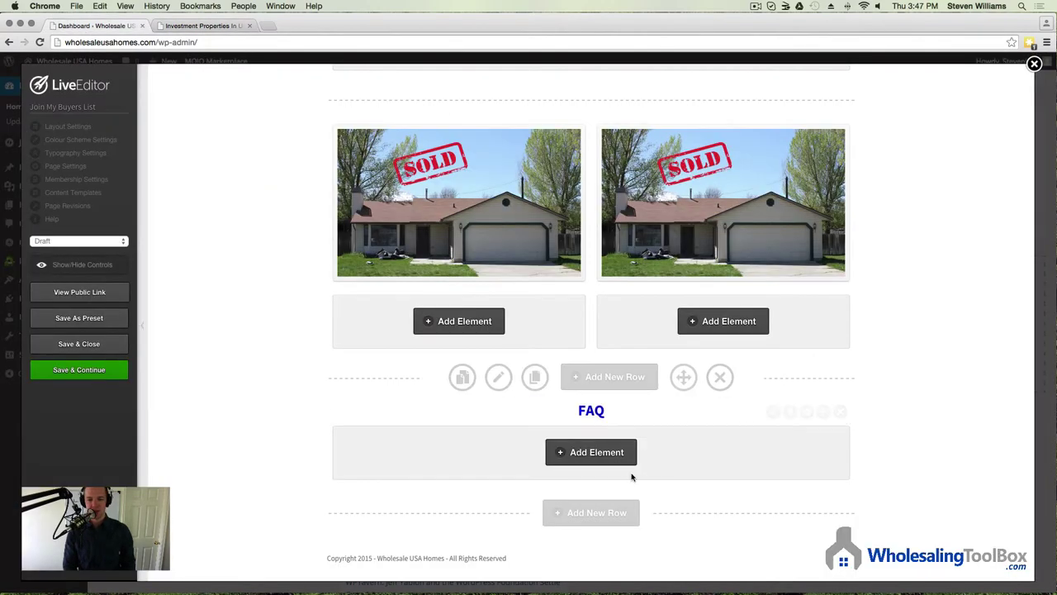
click(591, 512)
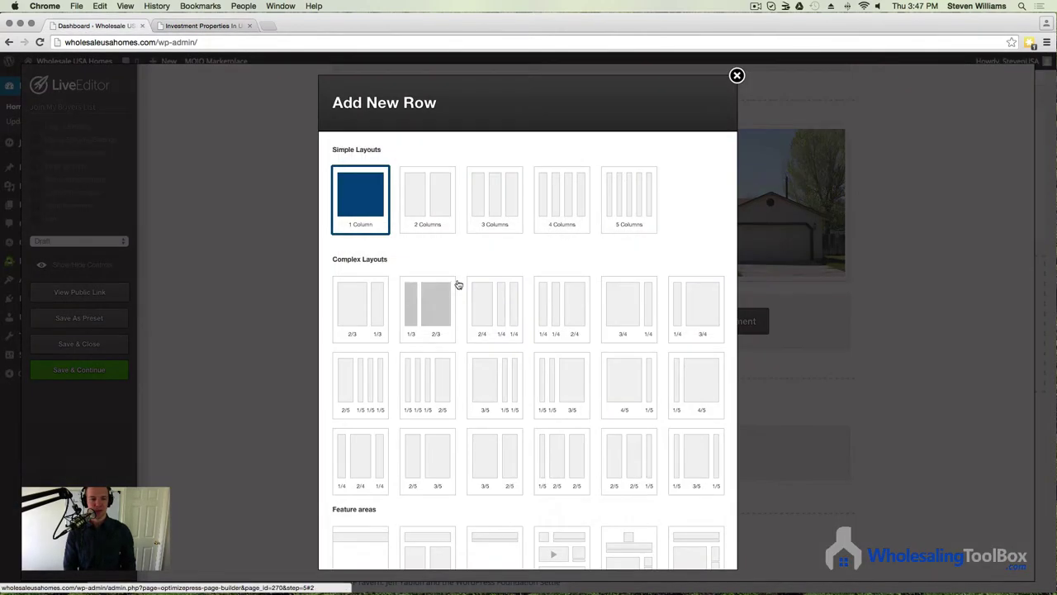
click(421, 205)
scroll(565, 384, down, 5)
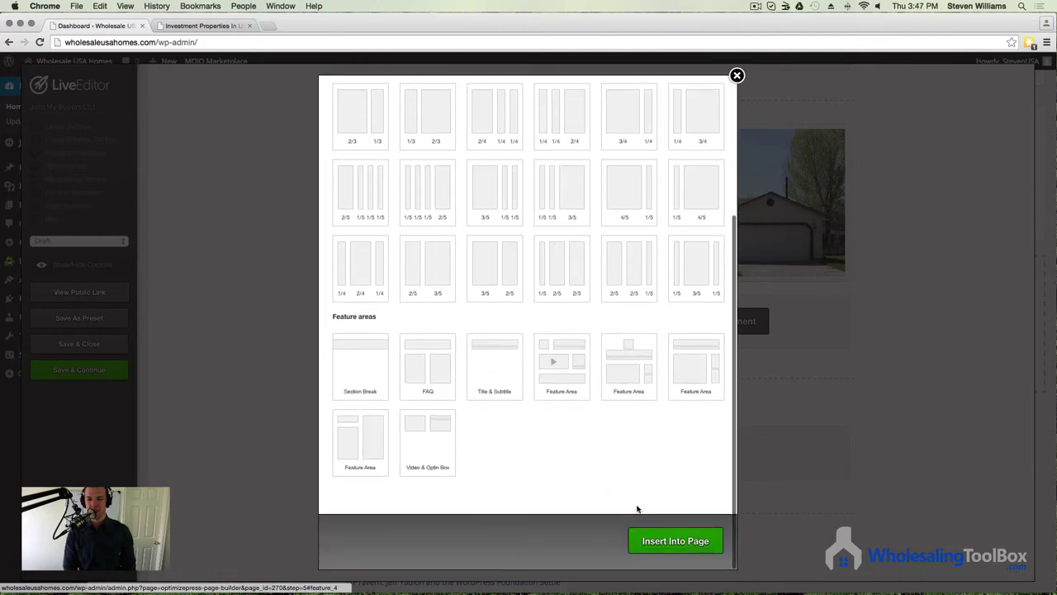
click(668, 545)
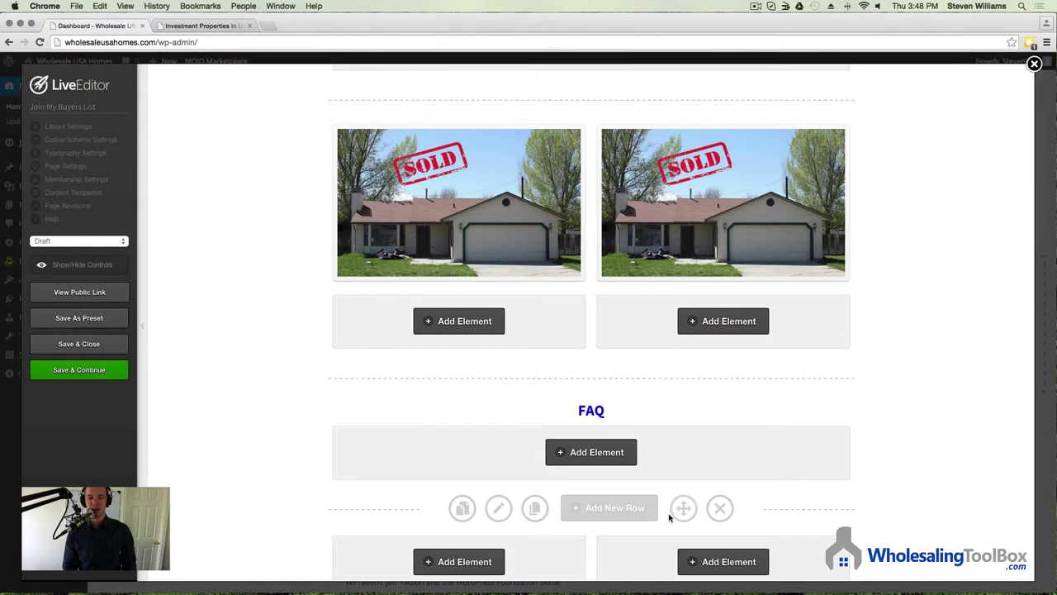
Step: Start a Content Toggle element in the left column of the row below the FAQ headline, using the available toggle style
scroll(669, 517, down, 3)
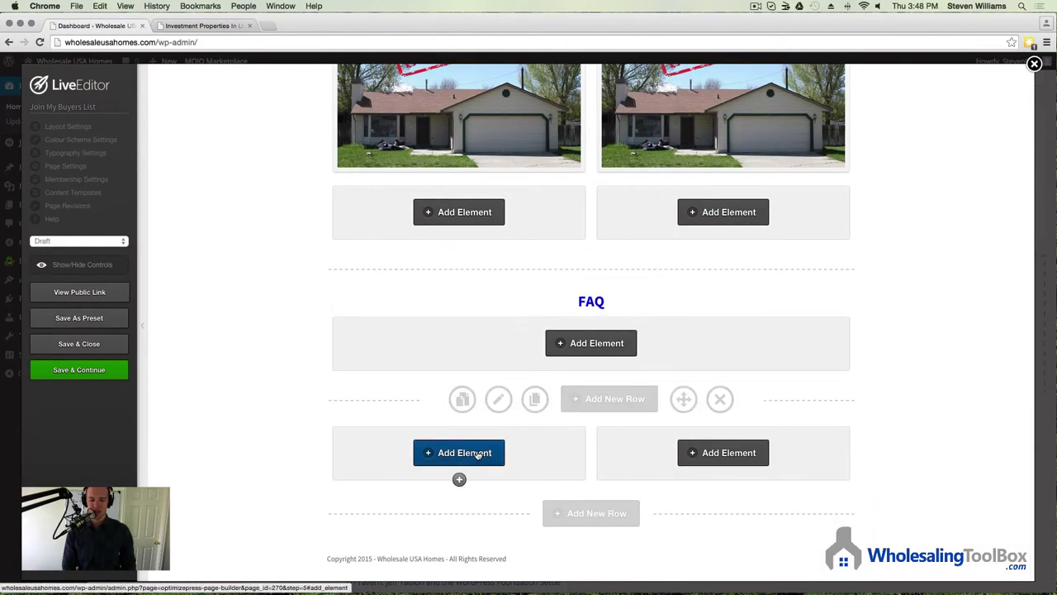
click(478, 454)
scroll(529, 406, down, 4)
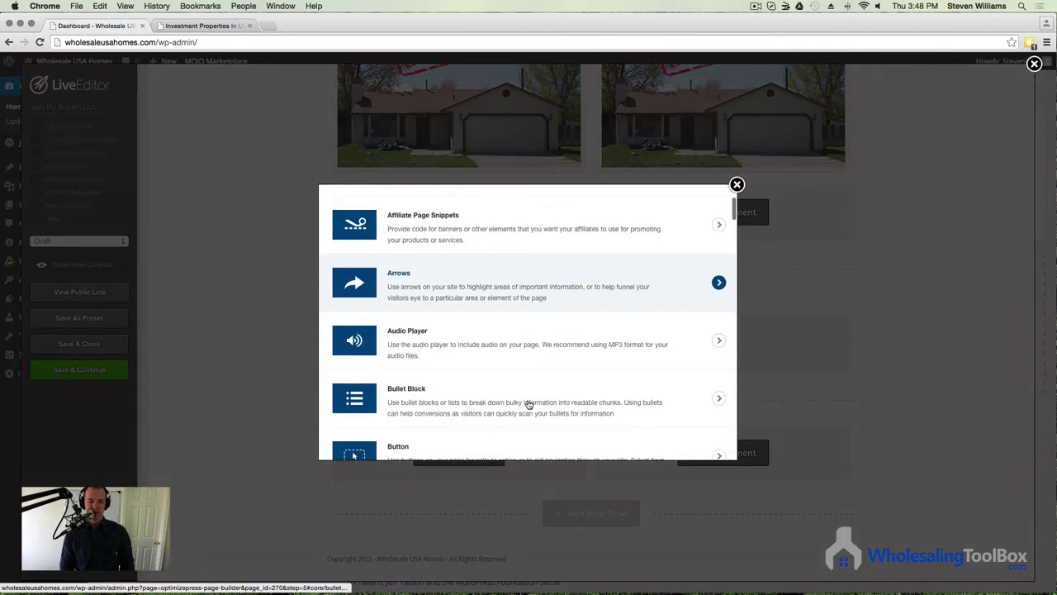
scroll(528, 411, down, 8)
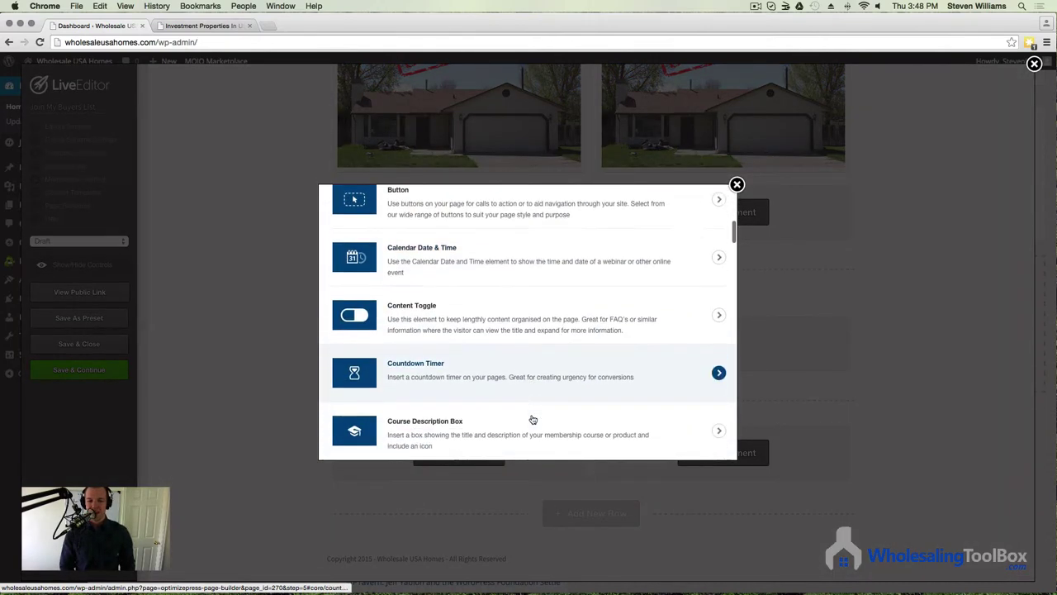
scroll(529, 425, down, 6)
scroll(537, 415, up, 12)
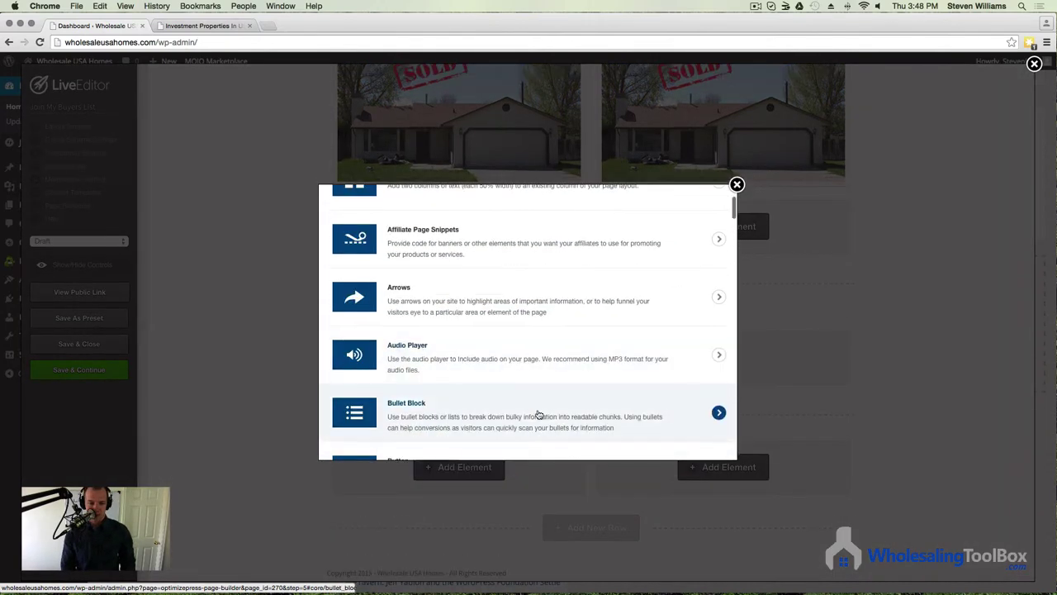
scroll(539, 414, down, 3)
scroll(539, 414, down, 2)
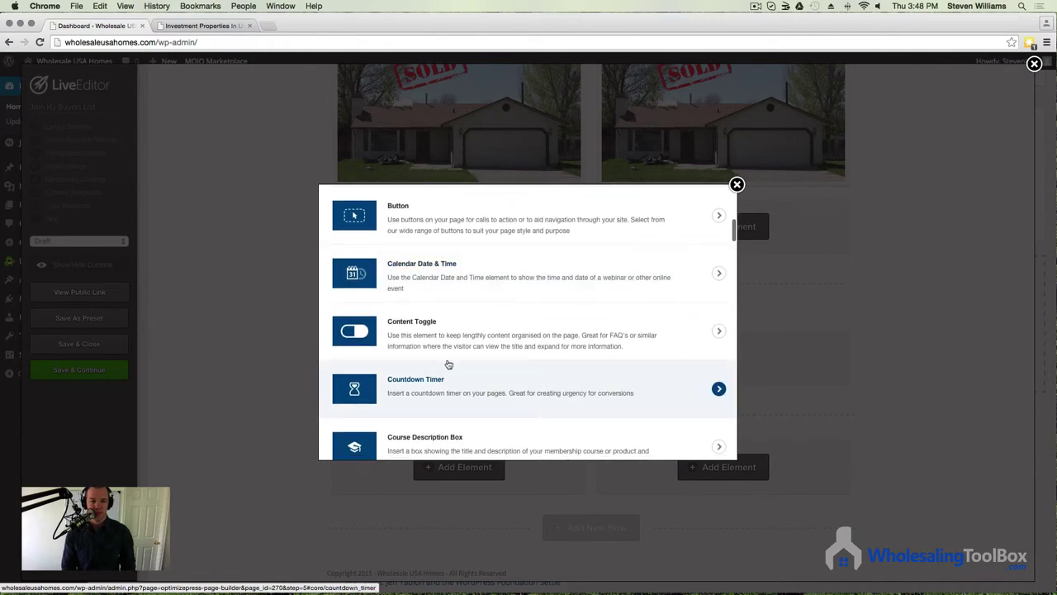
click(489, 339)
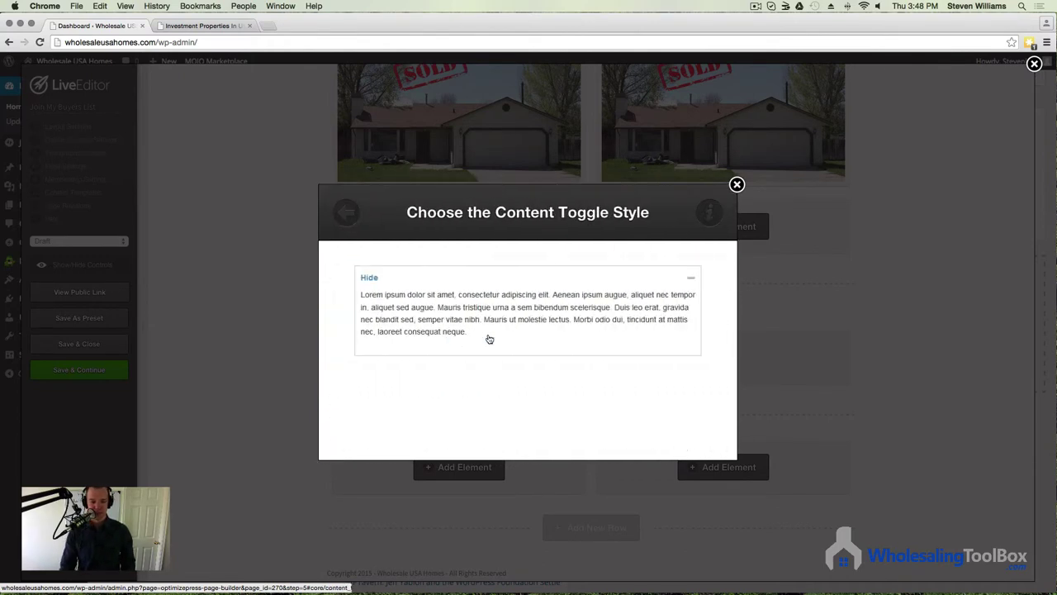
click(492, 330)
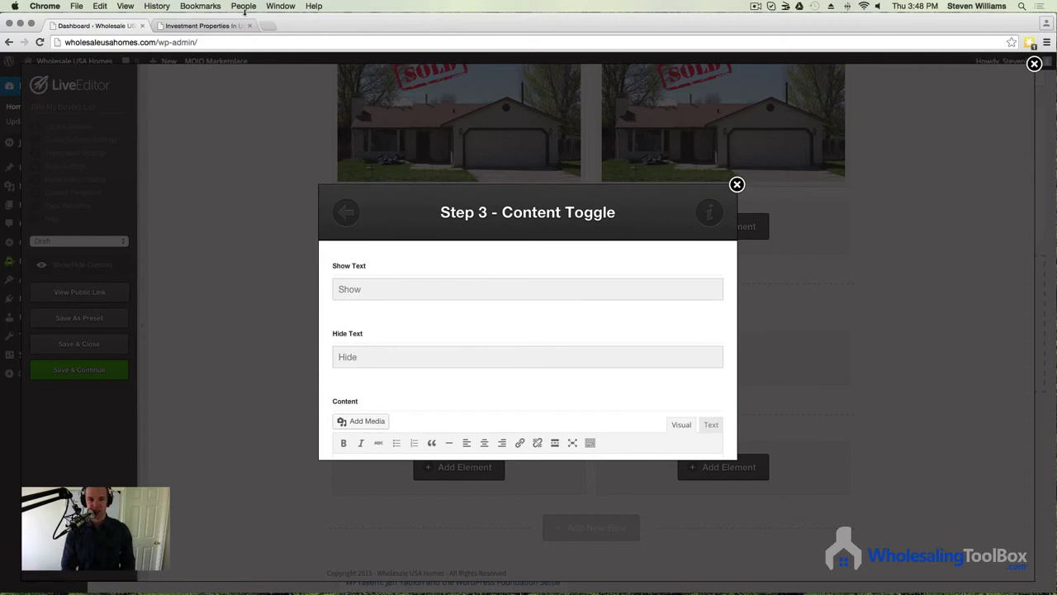
Step: Copy the first common question from wholesaleutahhomes.com and set the toggle's Show Text to "Q: What is wholesaling real estate?"
click(205, 27)
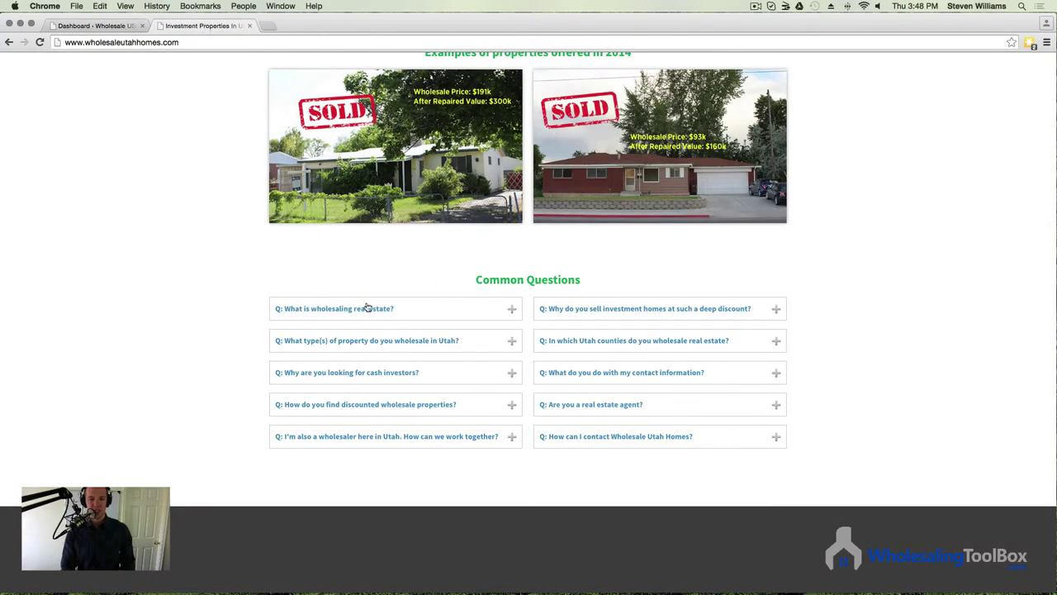
click(124, 29)
click(367, 290)
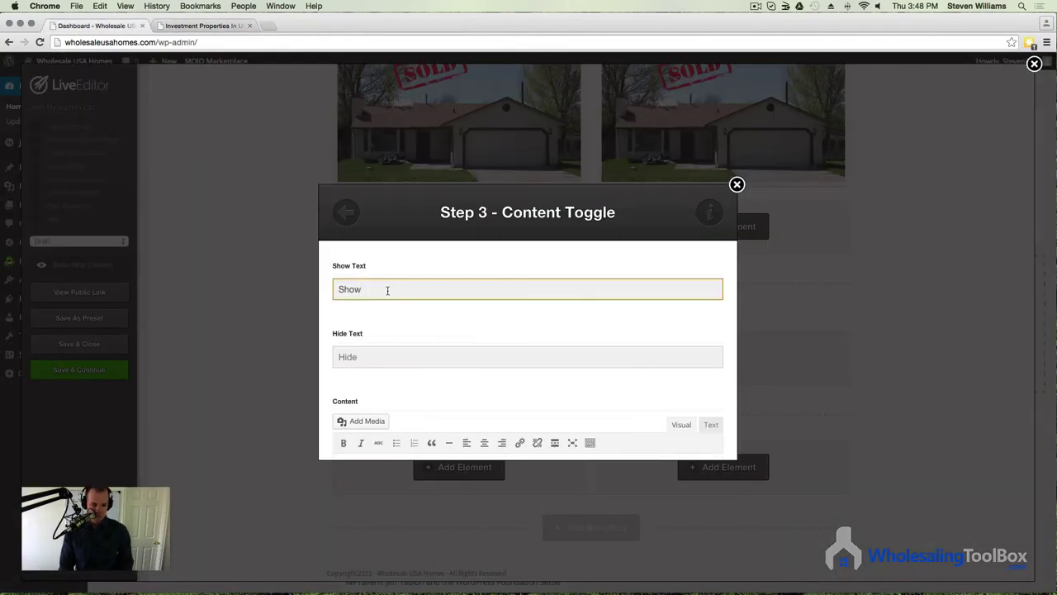
drag(387, 290, 259, 276)
text(Q: What is wholesaling real estate?)
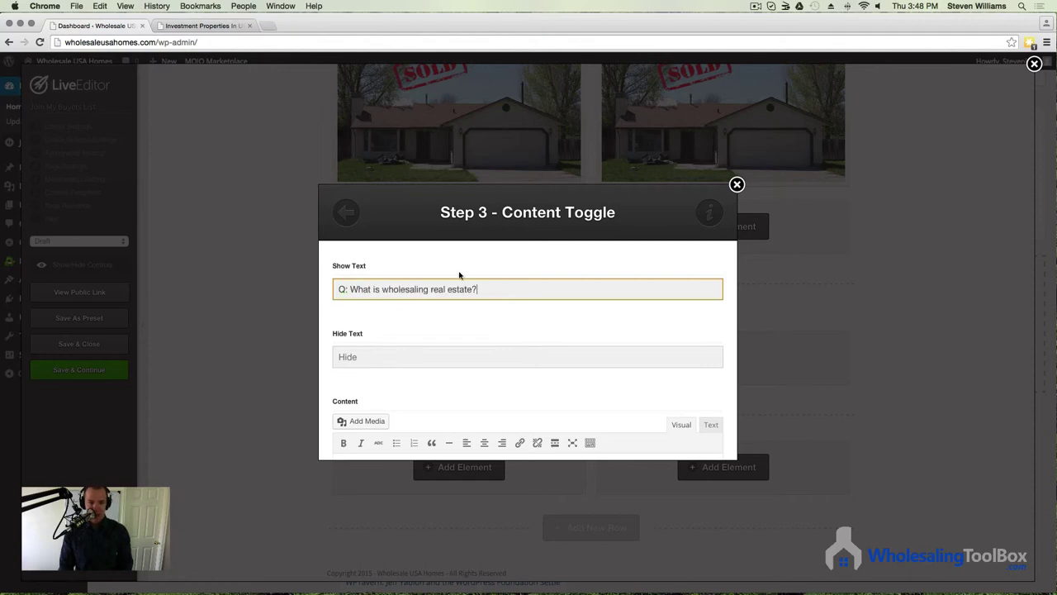
Step: Copy the first question's answer from wholesaleutahhomes.com into the toggle's Hide Text and insert the toggle into the page
click(412, 357)
click(202, 26)
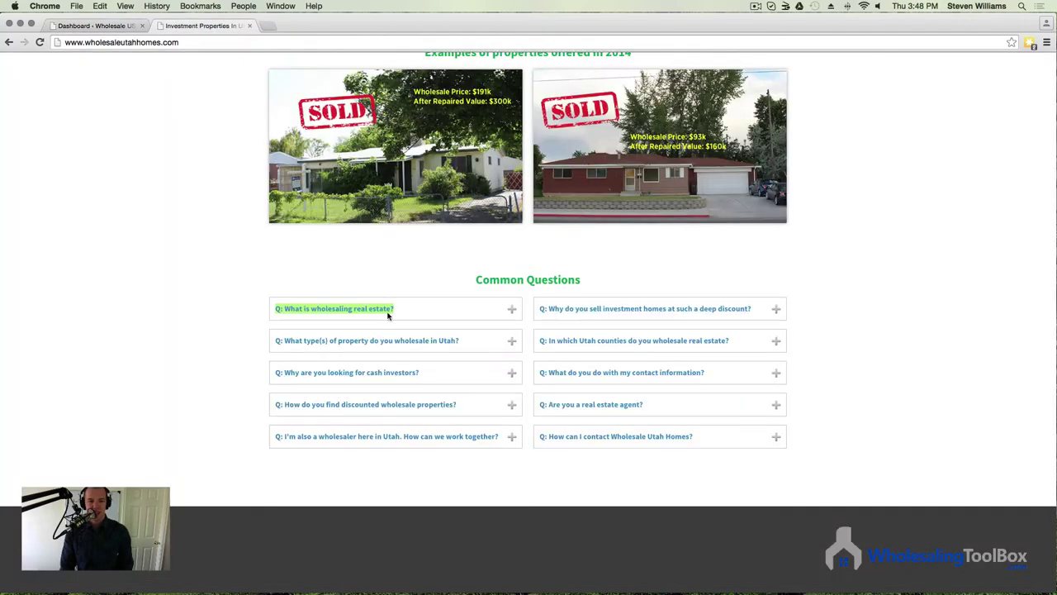
click(511, 309)
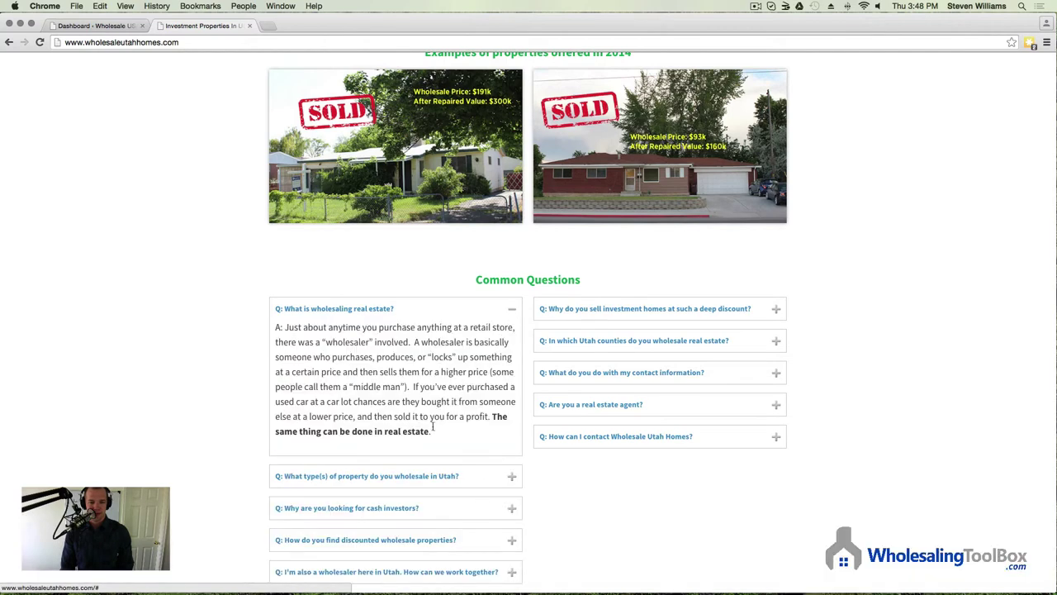
drag(431, 431, 275, 330)
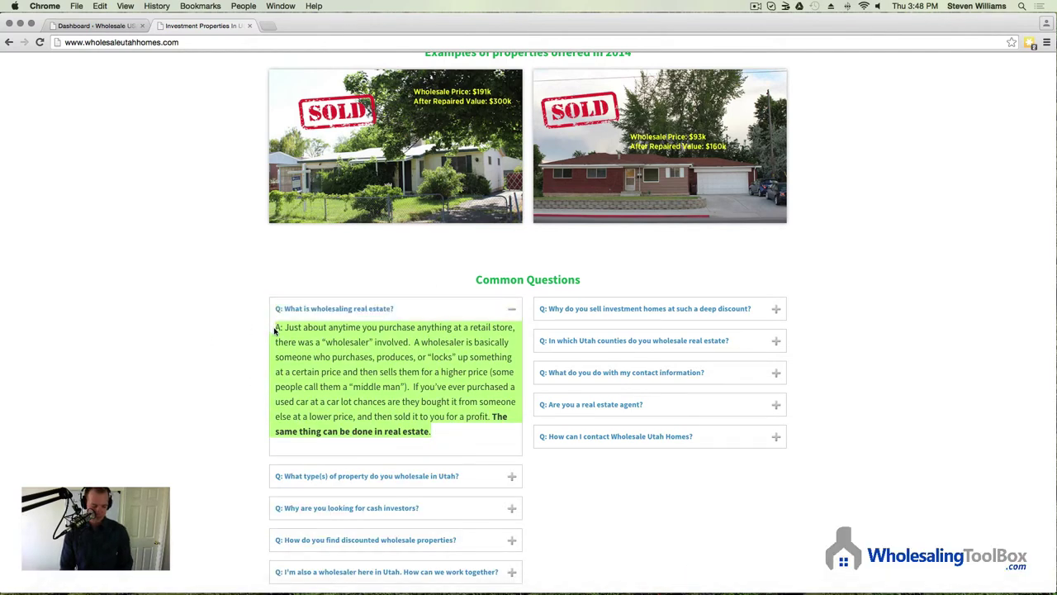
click(104, 27)
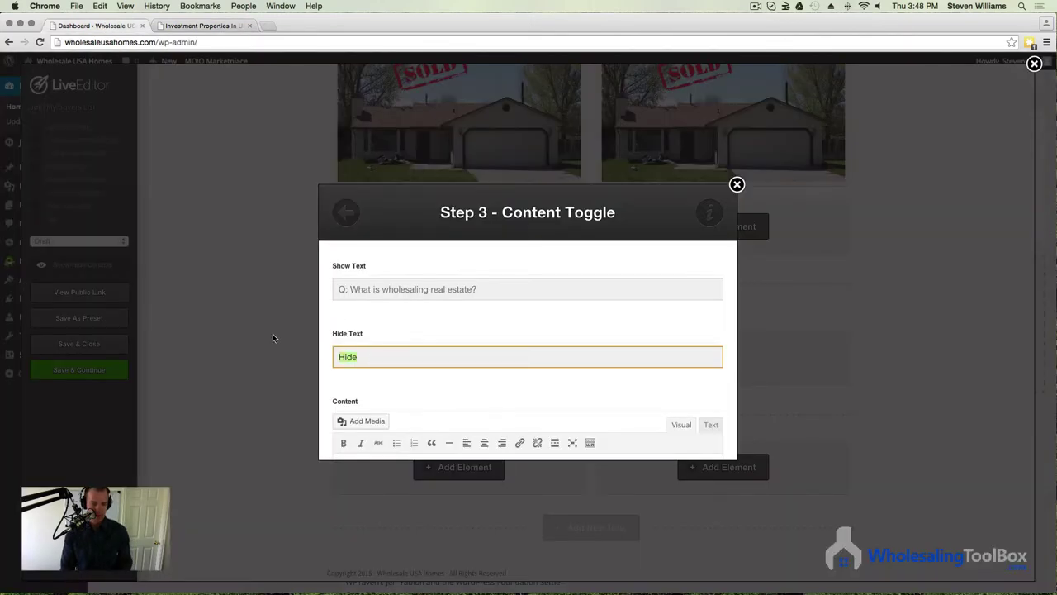
key(super+v)
scroll(591, 402, down, 3)
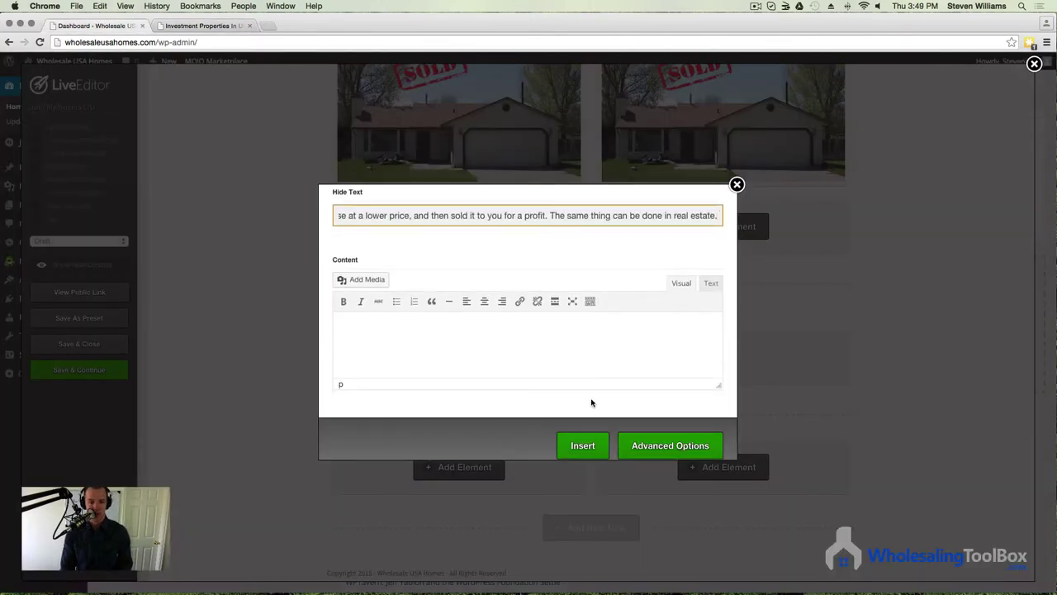
scroll(591, 402, up, 2)
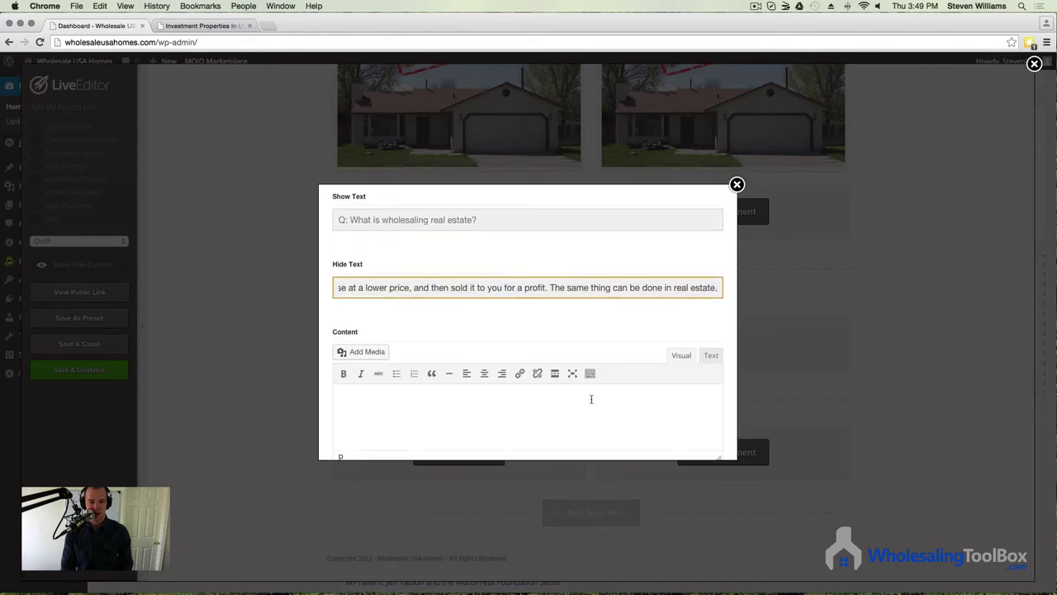
scroll(591, 399, down, 1)
scroll(591, 398, down, 2)
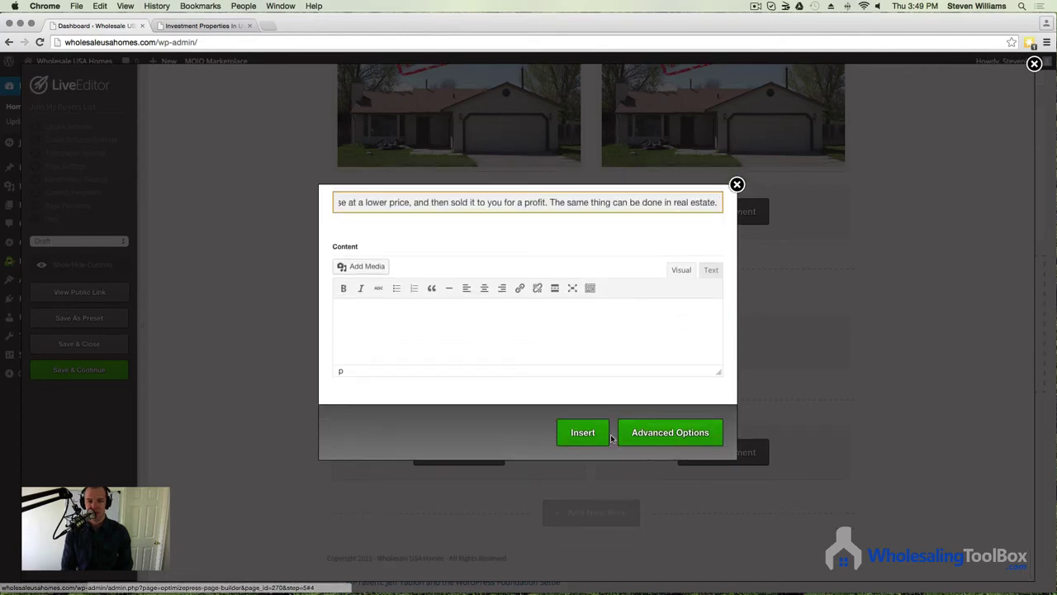
click(582, 432)
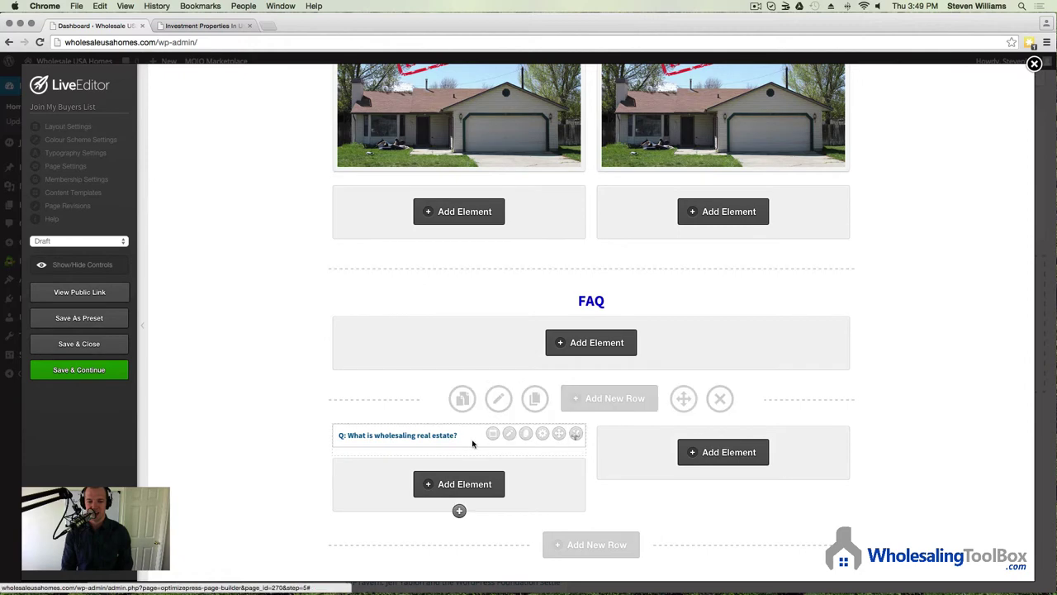
Step: Start a Content Toggle element in the right column beside the first question, using the available toggle style
click(723, 453)
scroll(476, 382, down, 5)
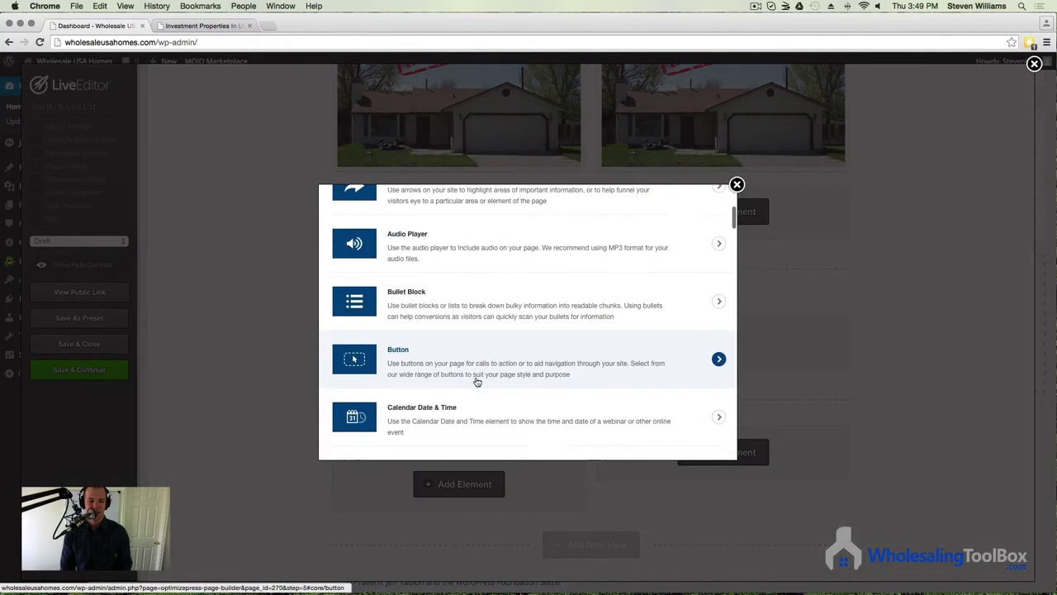
scroll(477, 381, down, 2)
click(478, 374)
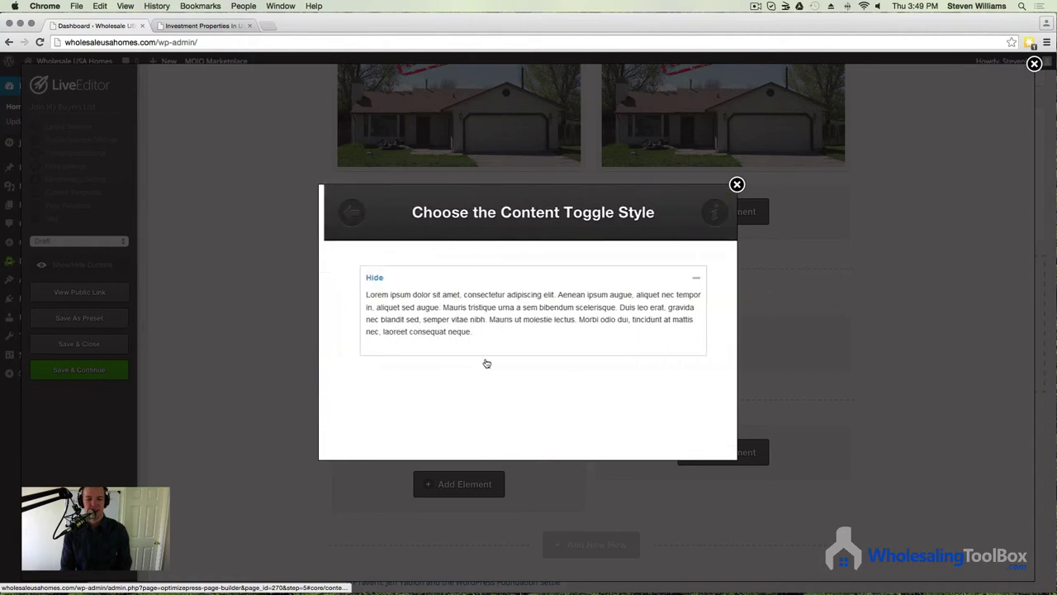
click(483, 314)
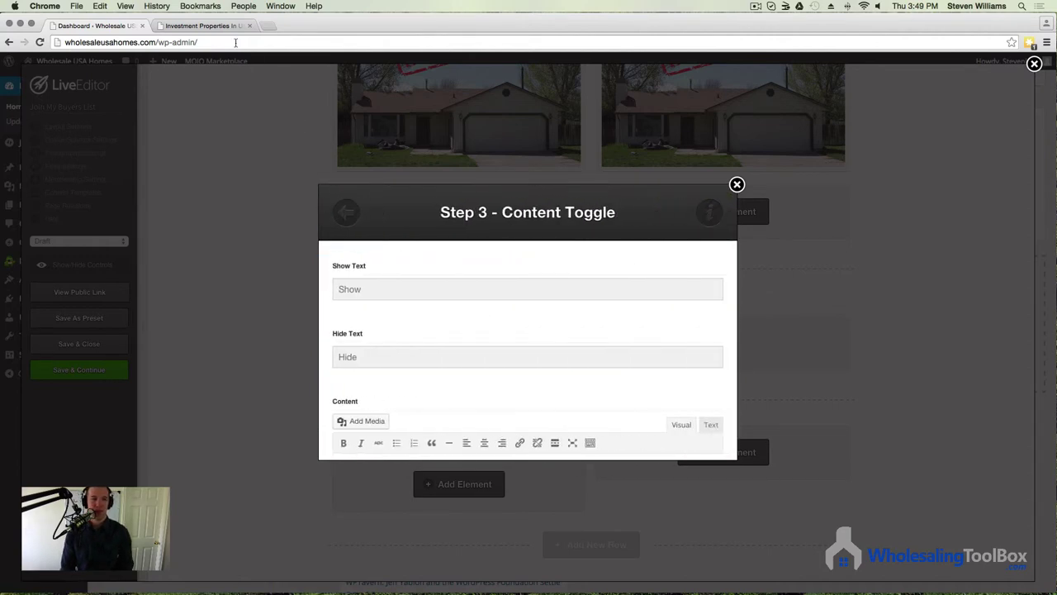
Step: Copy the right column's first question from wholesaleutahhomes.com and set Show Text to "Q: Why do you sell investment homes at such a deep discount?"
click(217, 26)
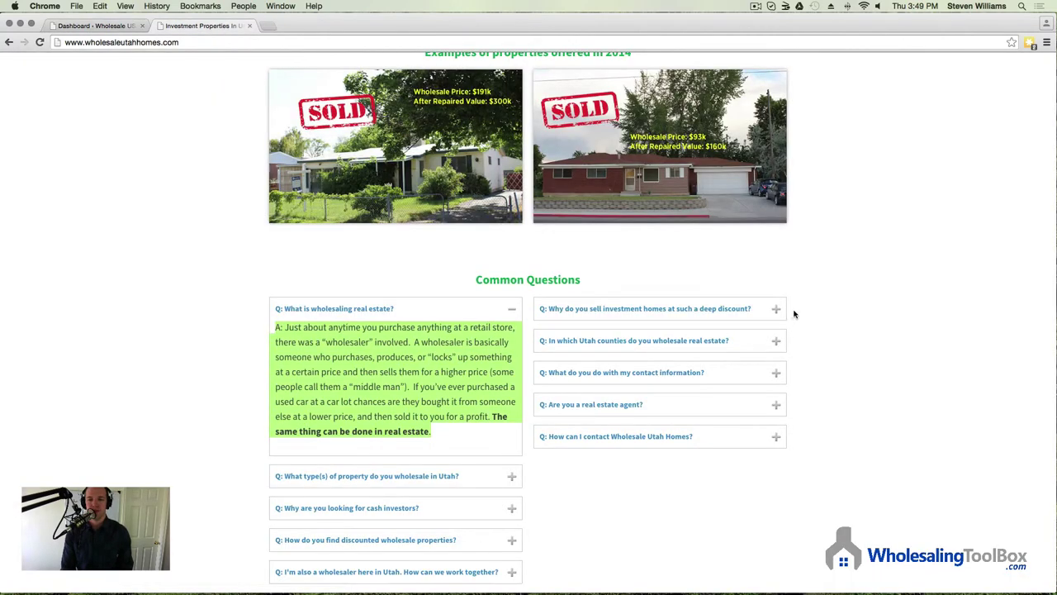
drag(771, 310, 538, 311)
key(super+c)
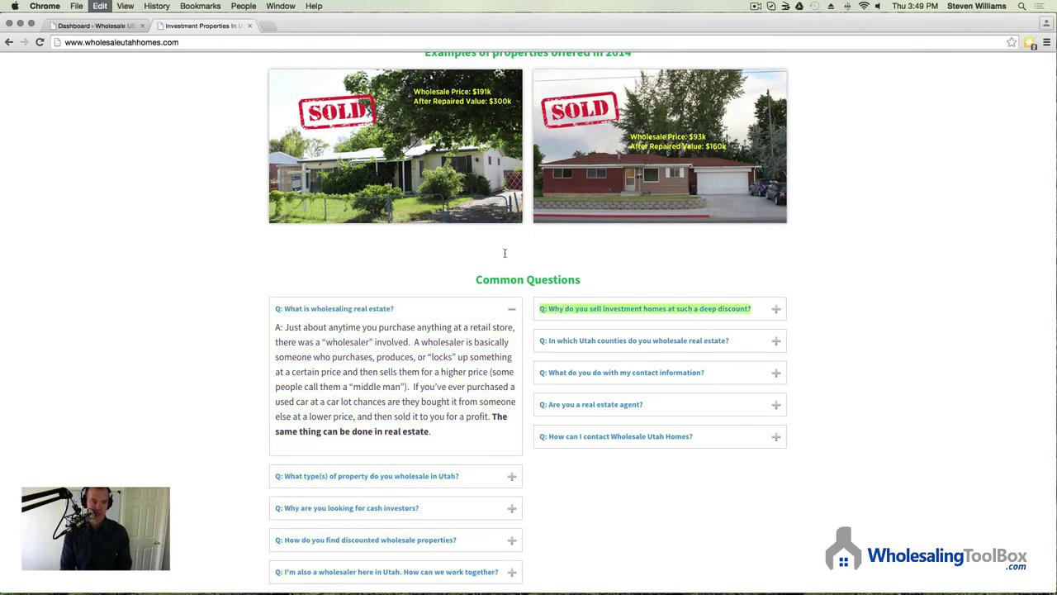
click(124, 26)
click(504, 295)
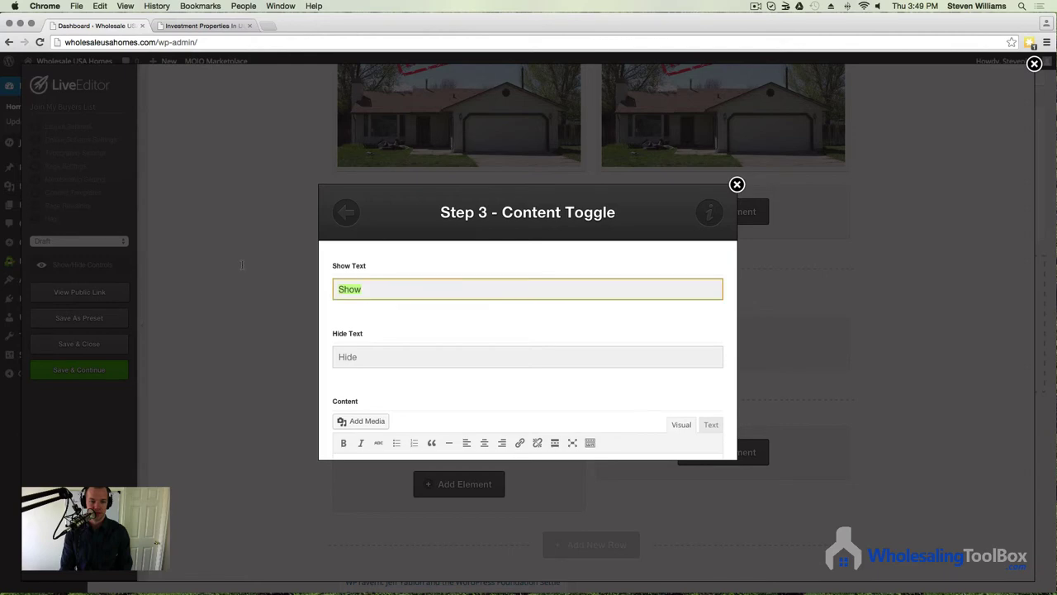
key(super+v)
Step: Copy the deep discount question's answer from wholesaleutahhomes.com into the toggle's Hide Text and insert the toggle into the page
click(474, 358)
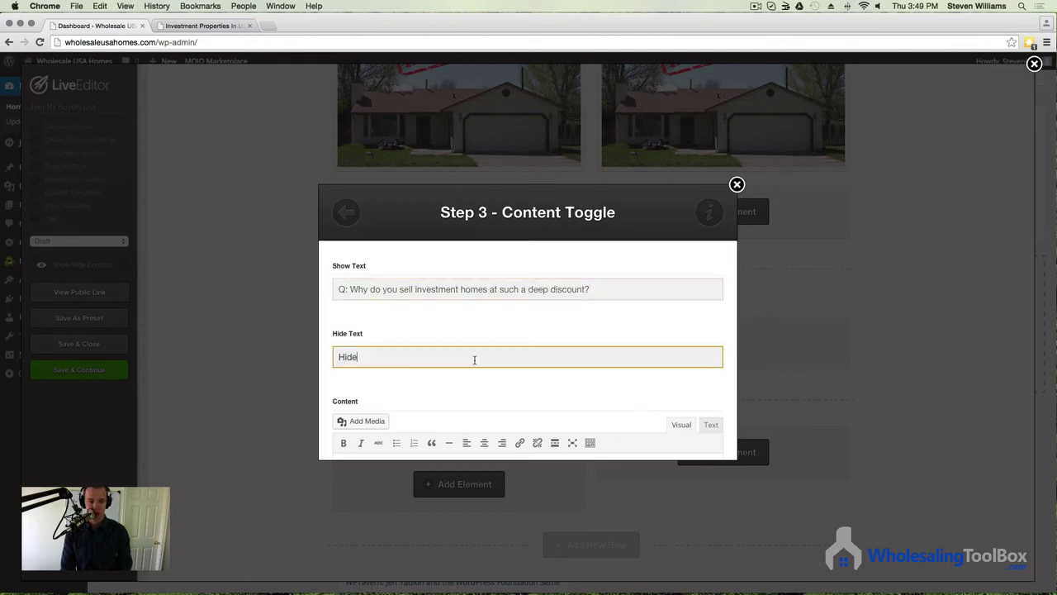
click(176, 26)
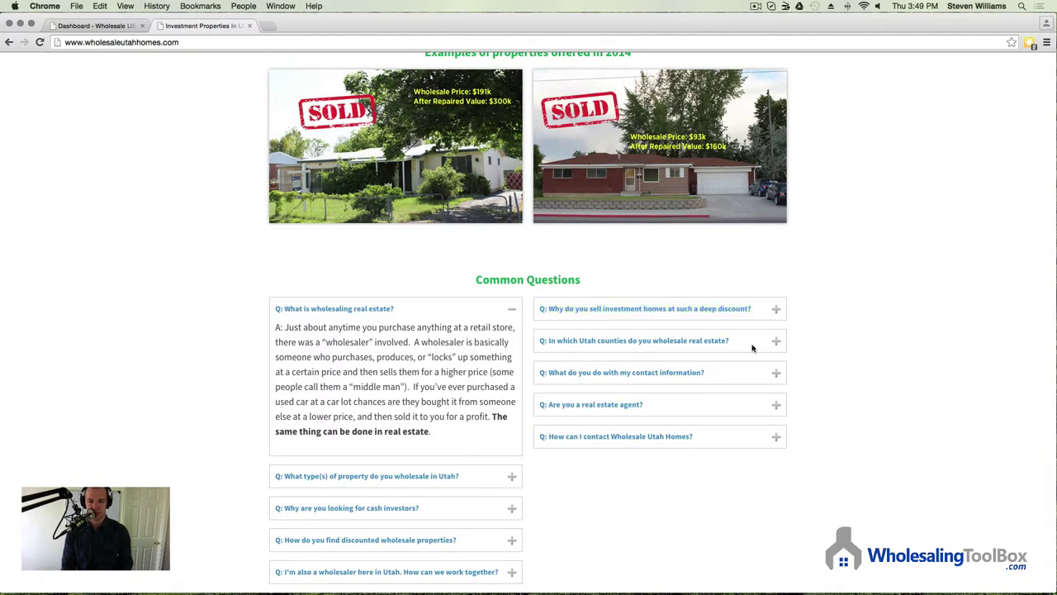
click(776, 309)
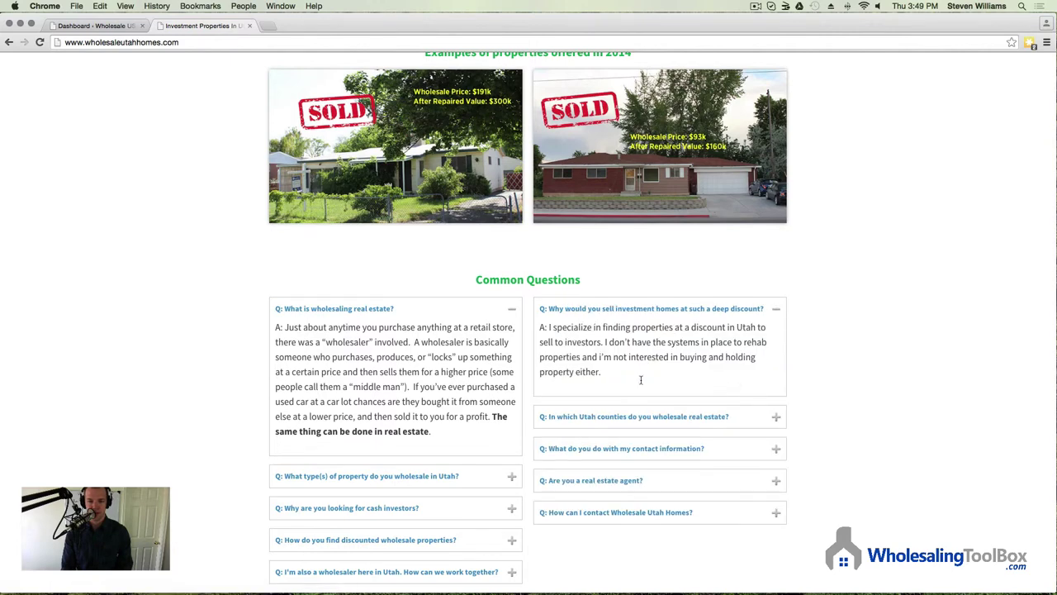
drag(641, 378, 536, 331)
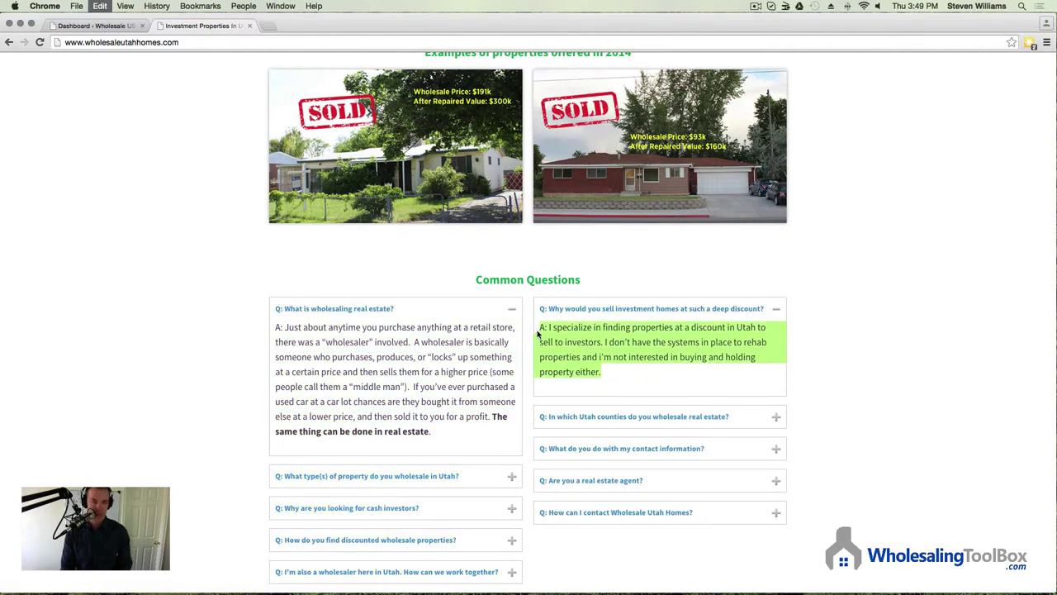
click(131, 27)
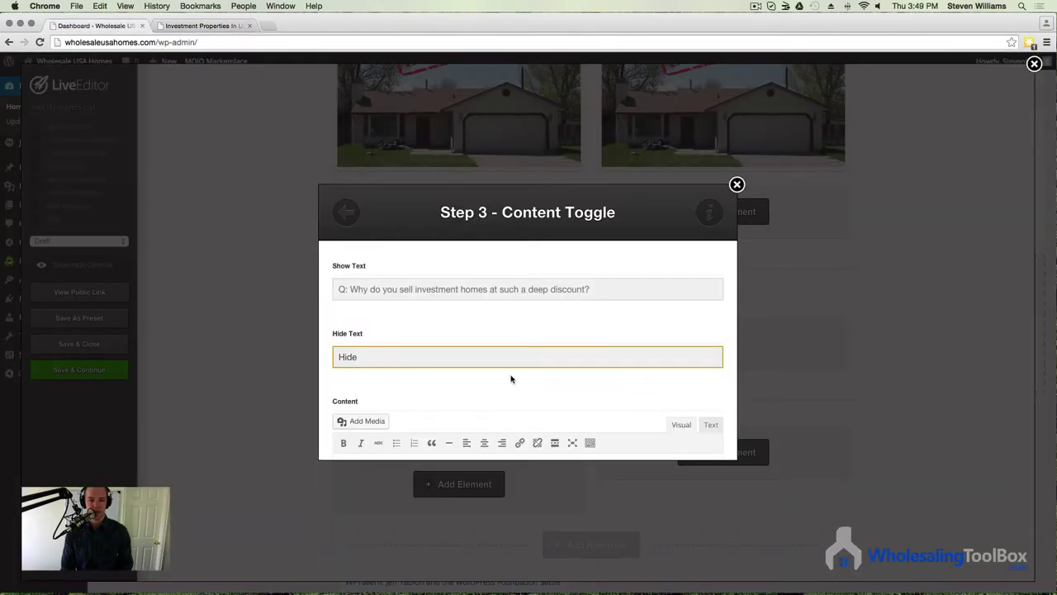
key(super+v)
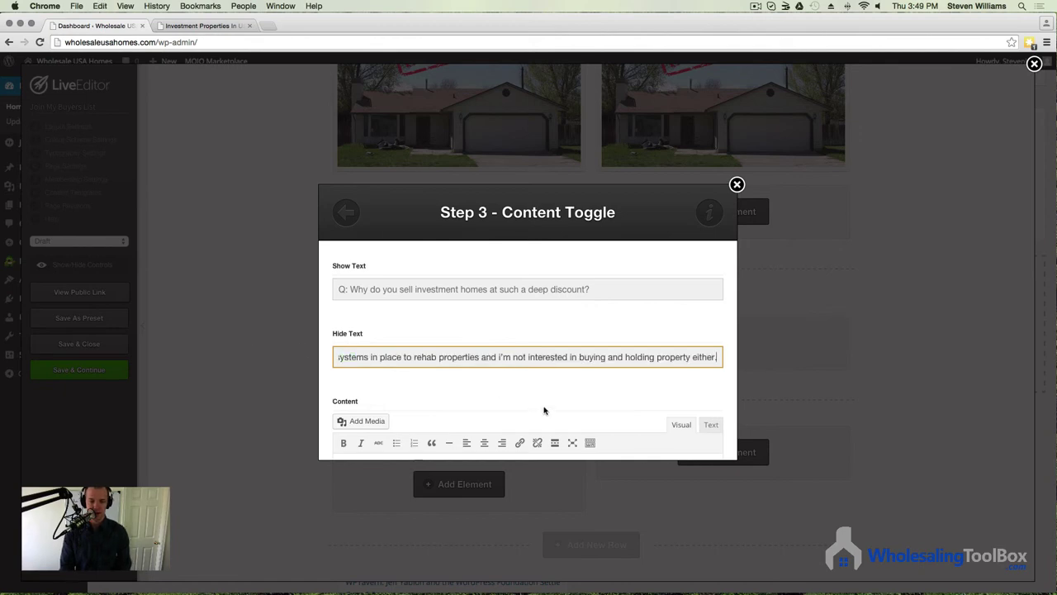
click(550, 406)
scroll(553, 408, down, 3)
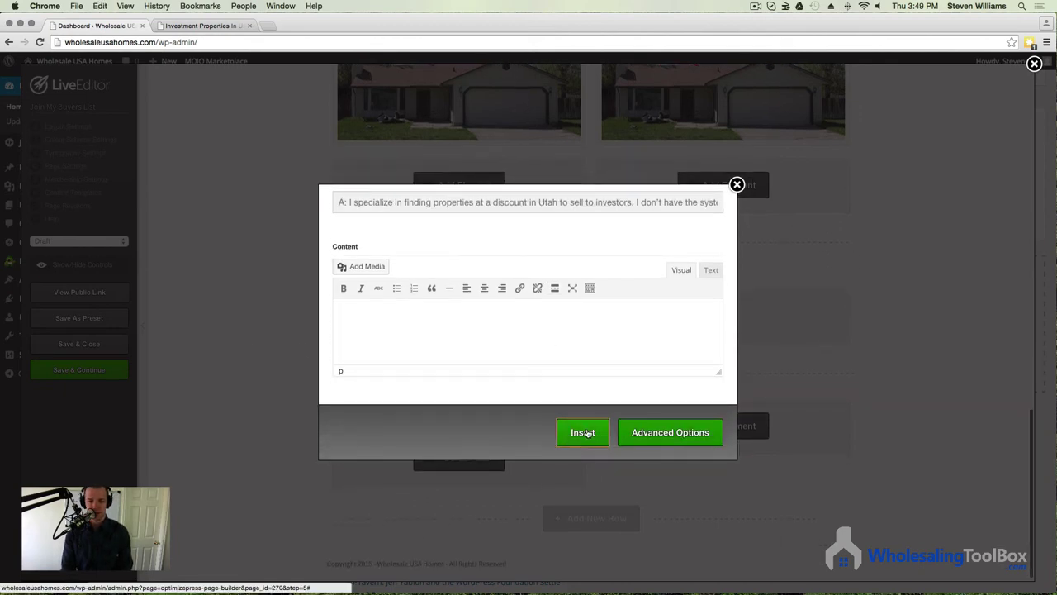
click(583, 431)
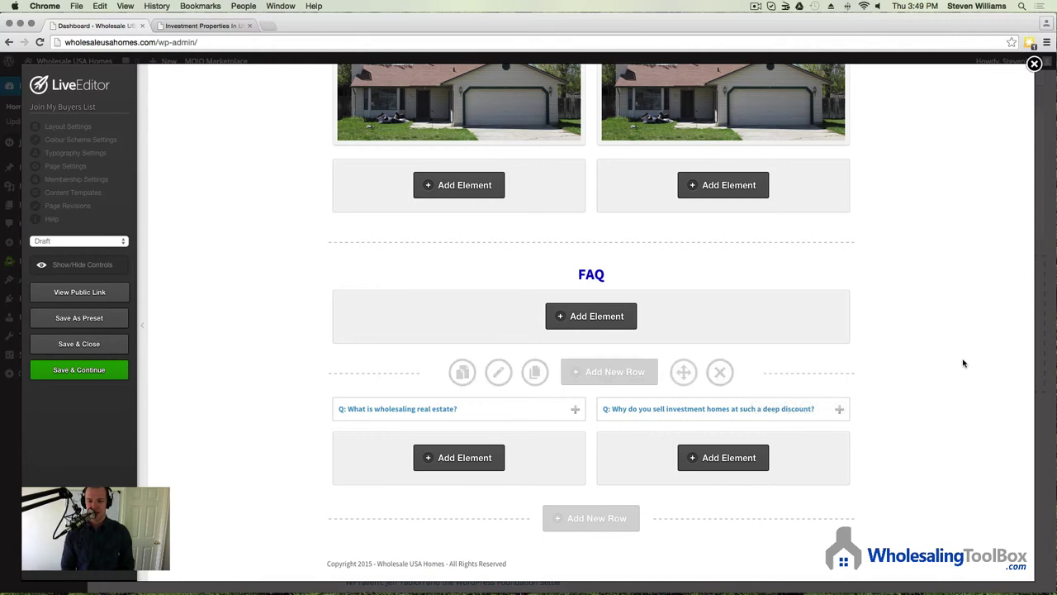
Step: Clone the "Q: What is wholesaling real estate?" toggle four times in the left column
click(527, 410)
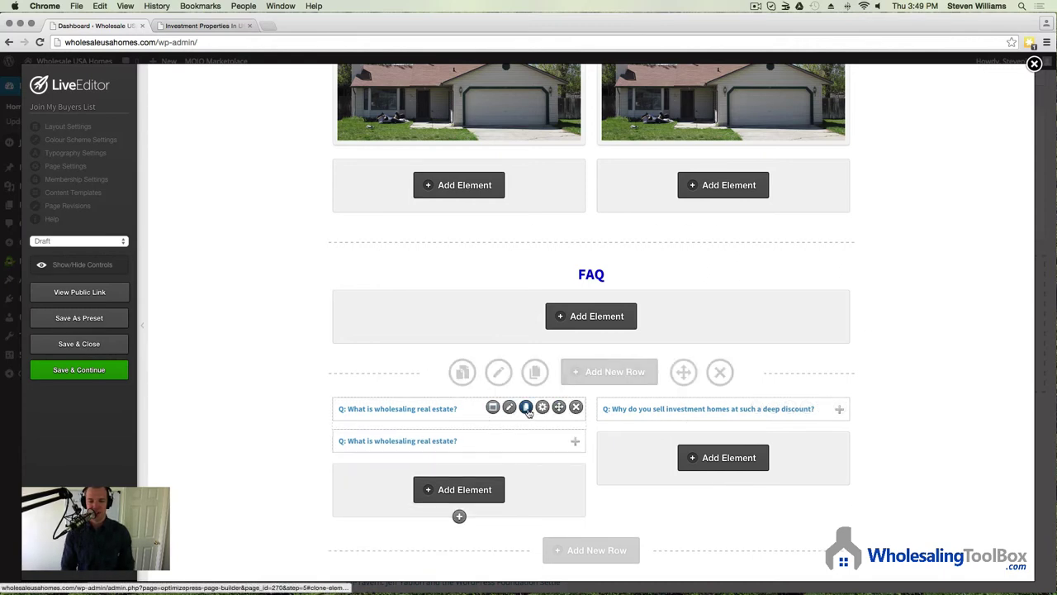
click(527, 410)
click(527, 409)
click(527, 409)
Step: Clone the right column's deep discount toggle three times and delete the fifth toggle from the left column
click(793, 409)
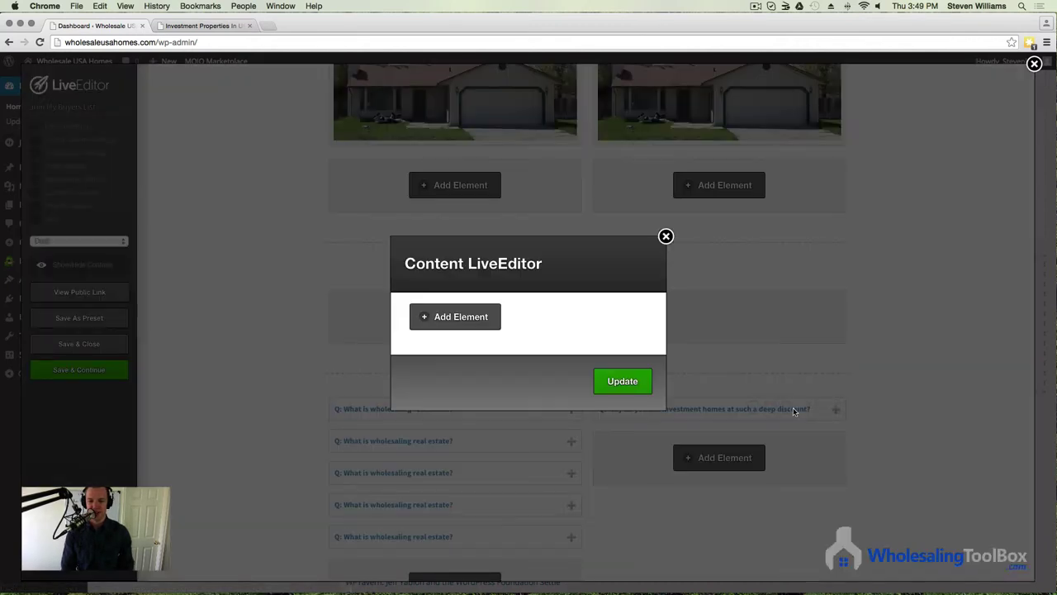
click(666, 237)
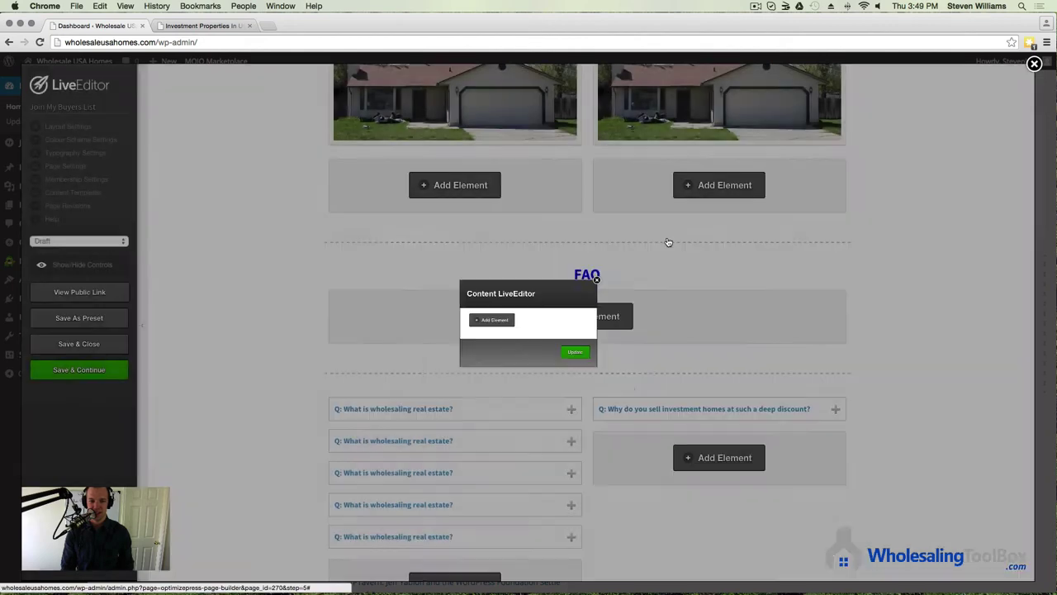
click(791, 408)
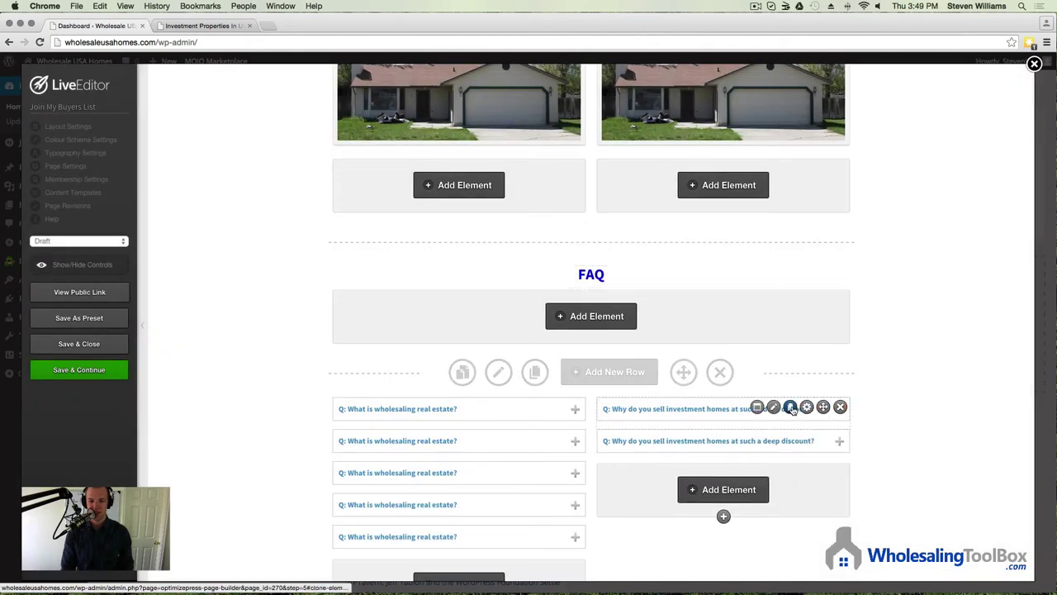
click(791, 408)
click(791, 408)
click(792, 409)
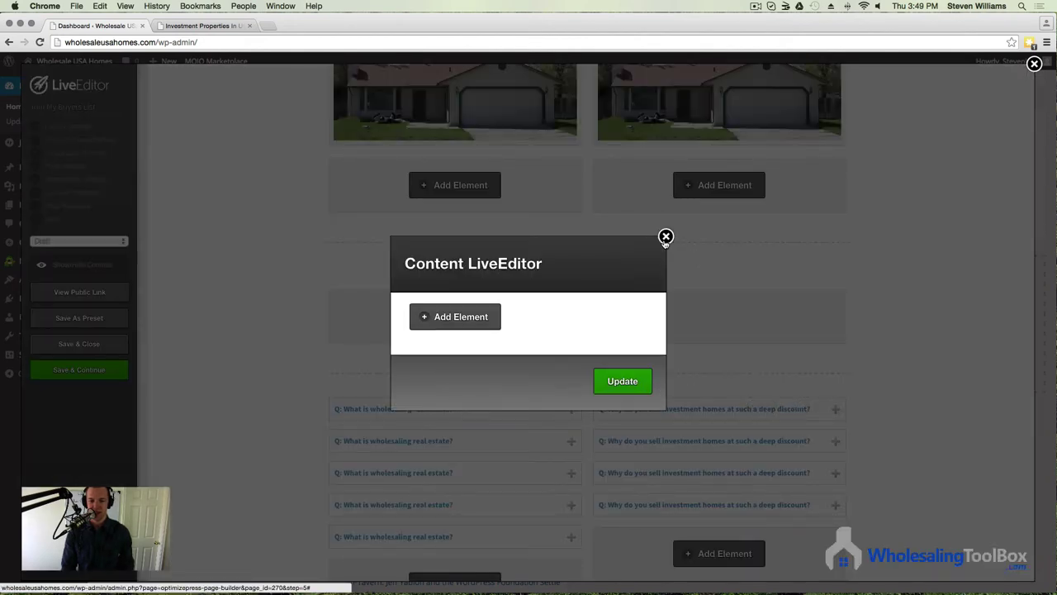
click(666, 238)
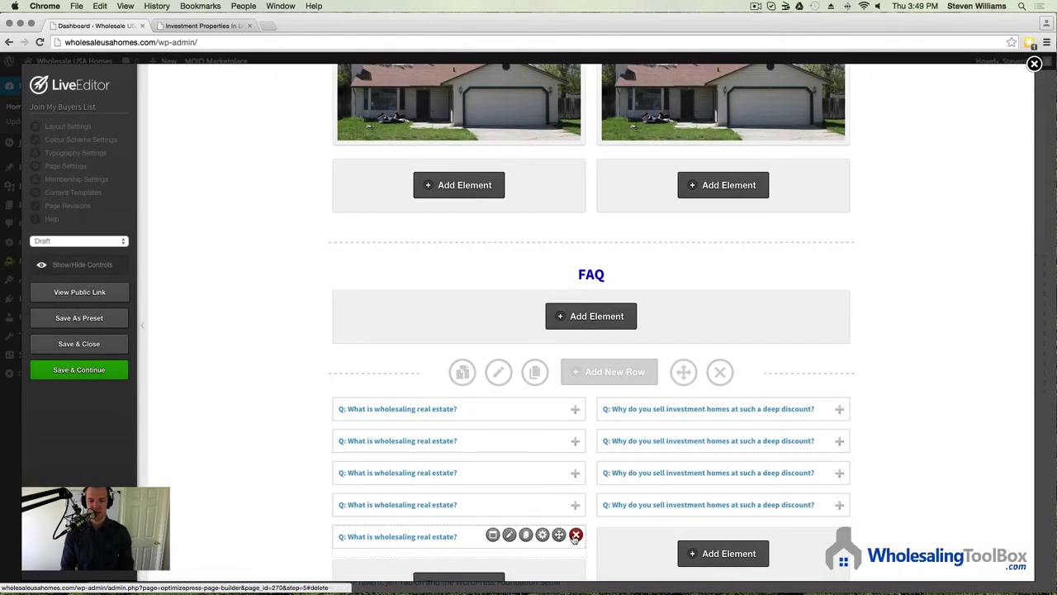
click(576, 535)
click(609, 203)
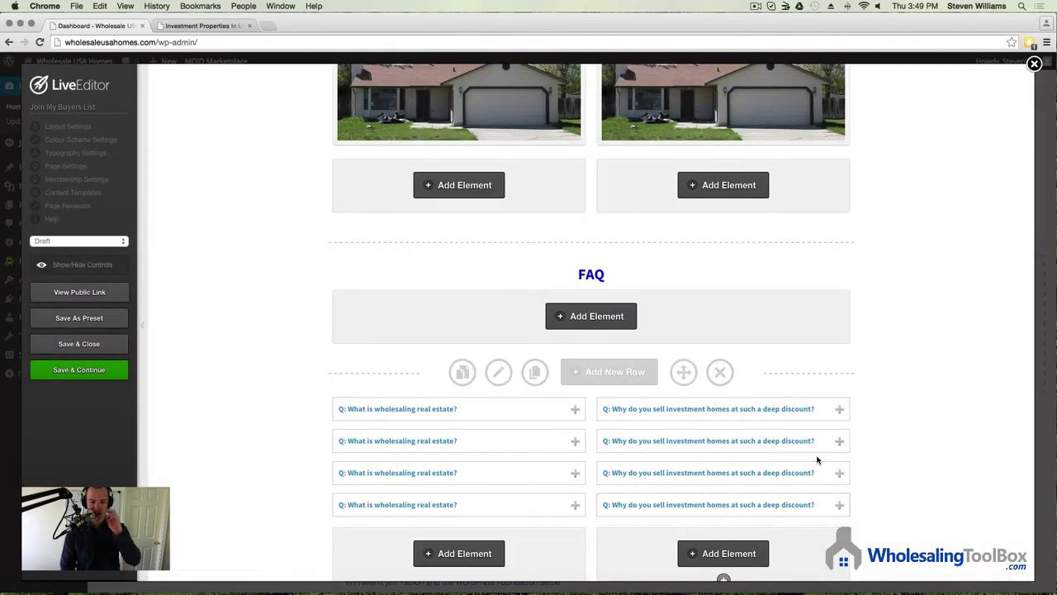
Step: Check the end of the wholesaleutahhomes.com page and add a 1 Column row below the FAQ toggles
scroll(854, 487, down, 2)
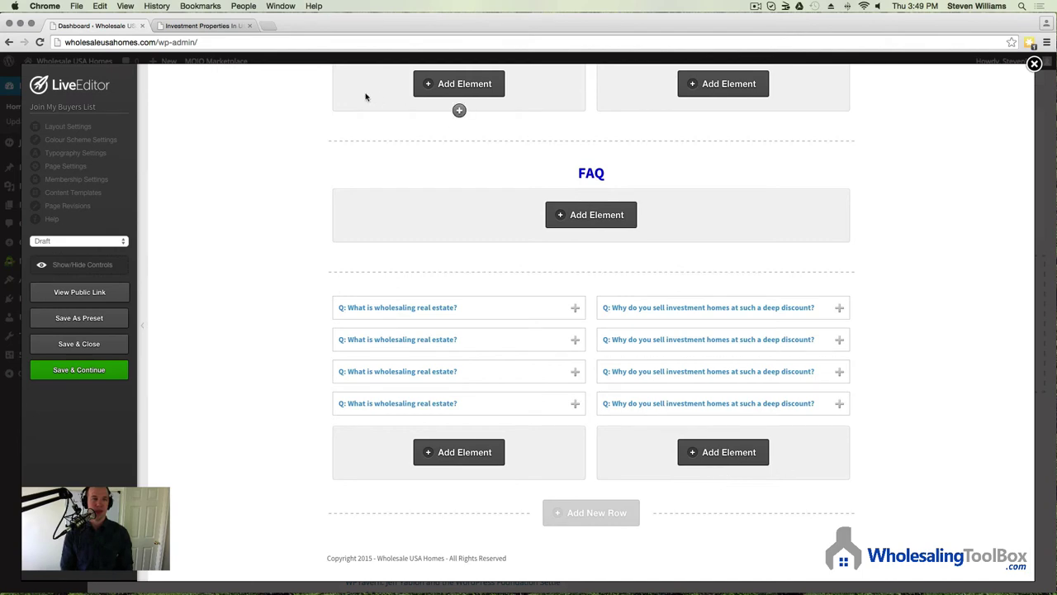
click(217, 31)
scroll(801, 537, down, 3)
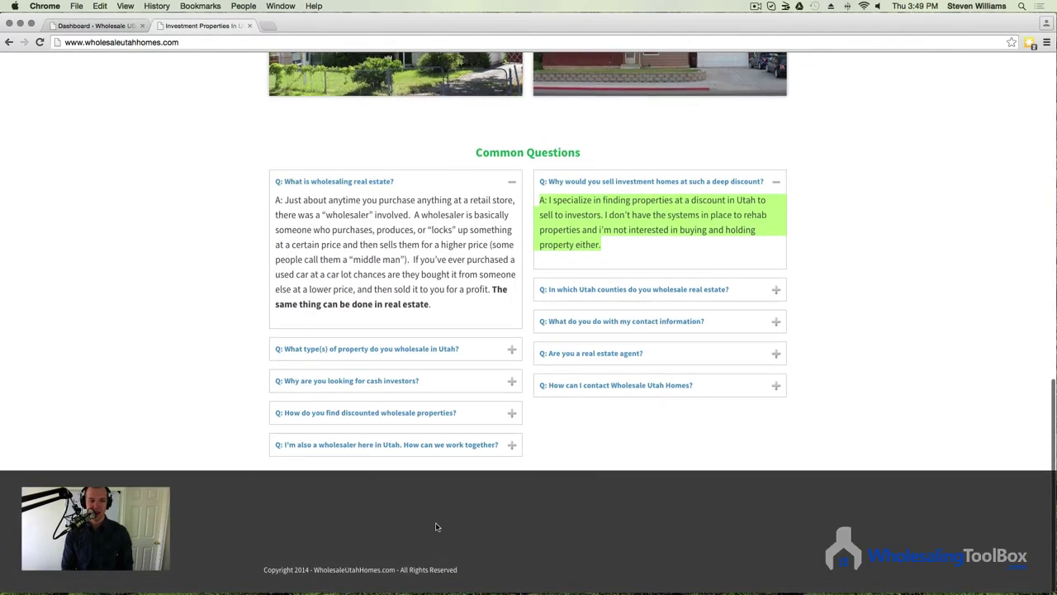
click(99, 26)
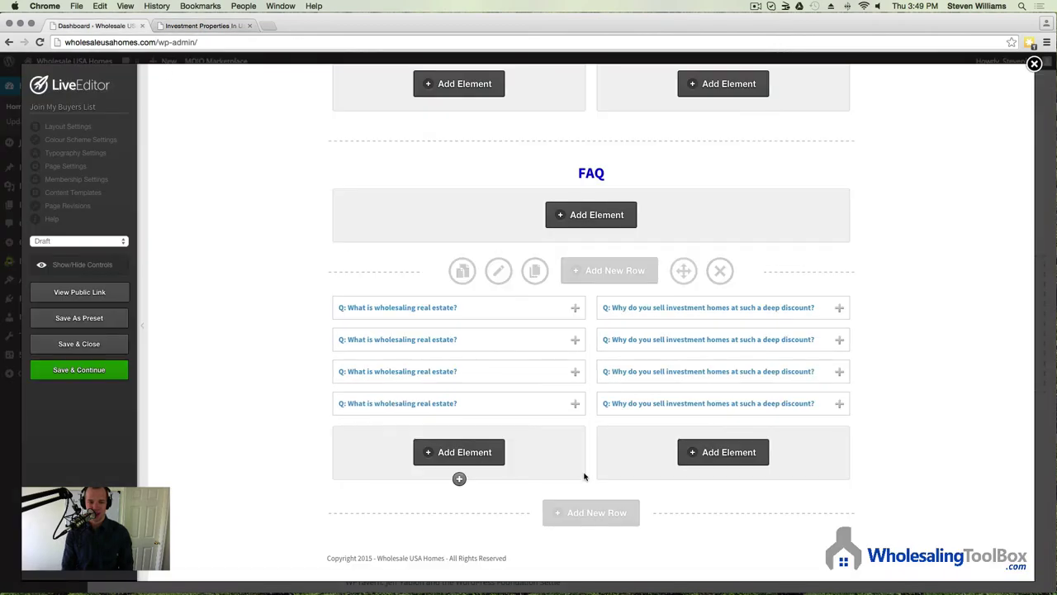
click(593, 513)
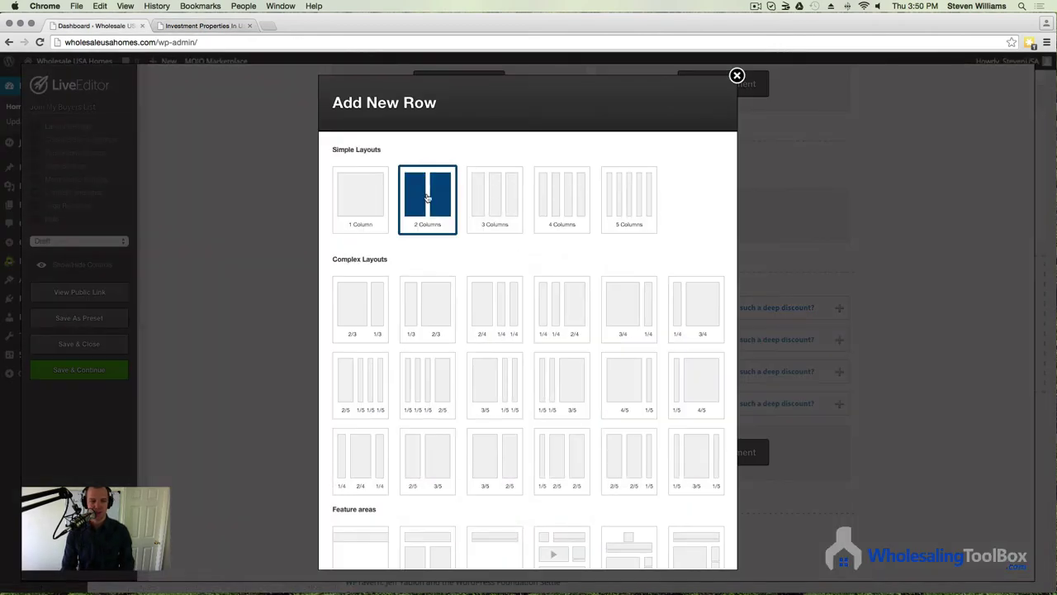
click(380, 204)
scroll(701, 430, down, 5)
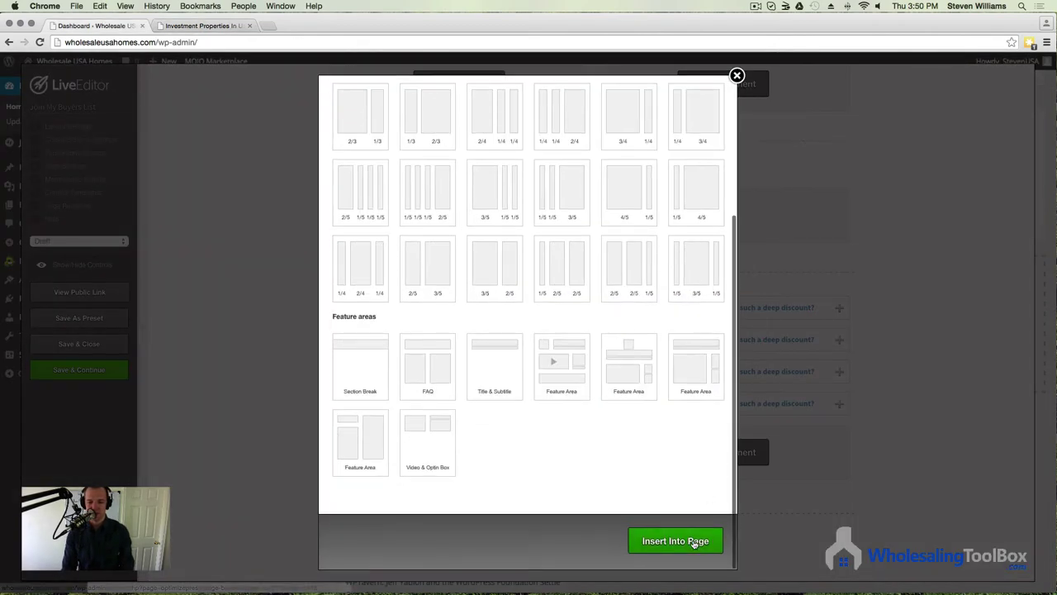
click(692, 542)
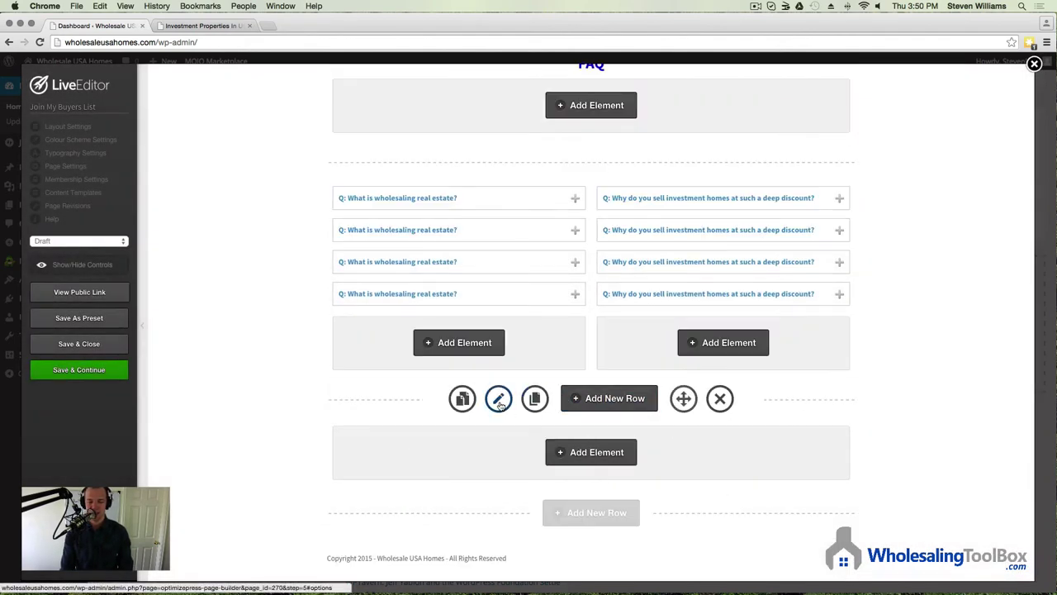
Step: Give the row below the FAQ toggles a background gradient starting at #2027f8 and ending at #000000
click(498, 401)
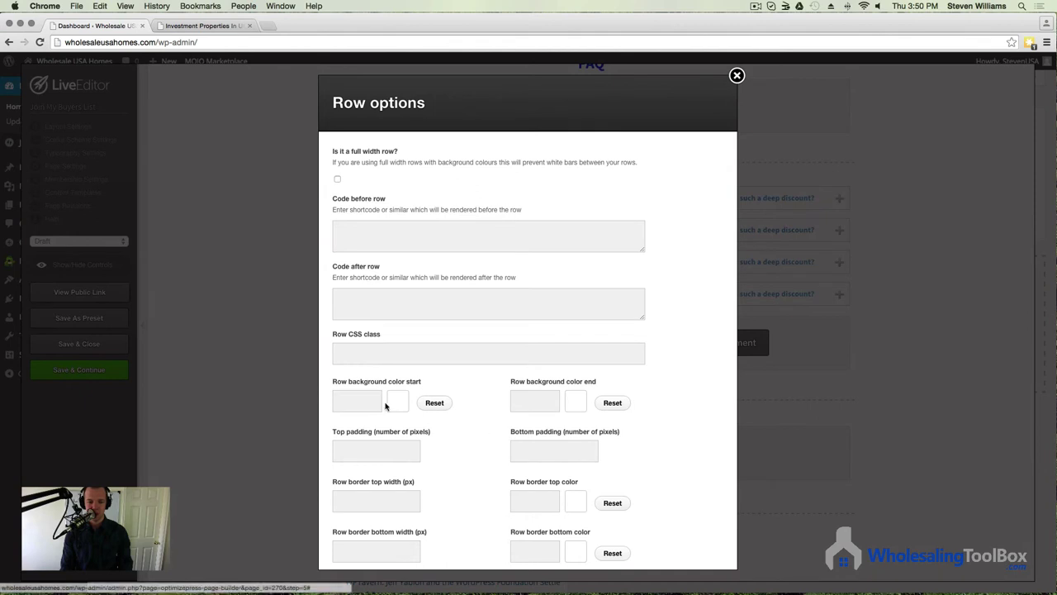
click(399, 404)
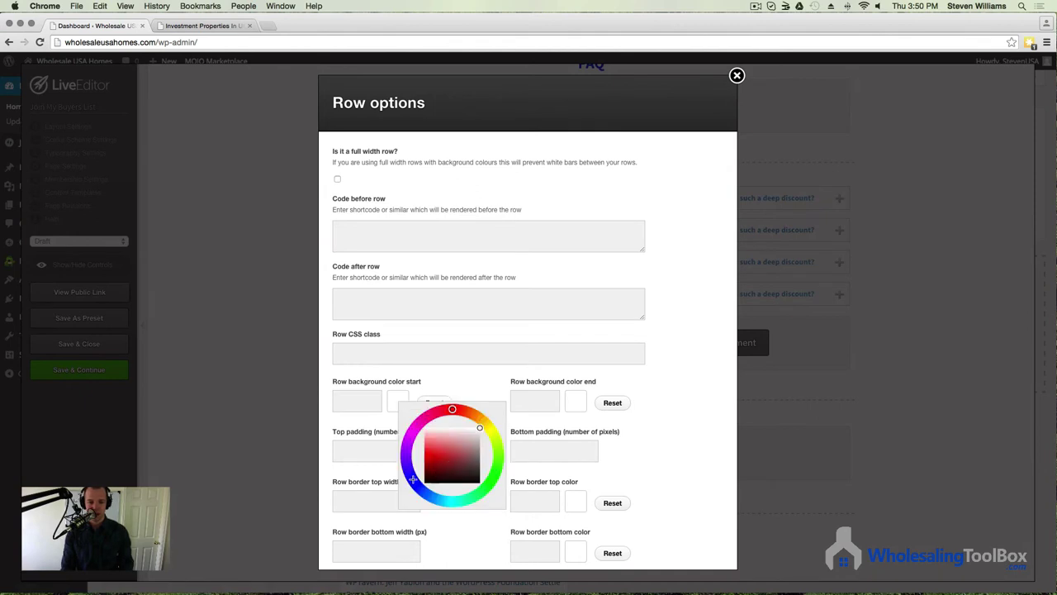
click(413, 479)
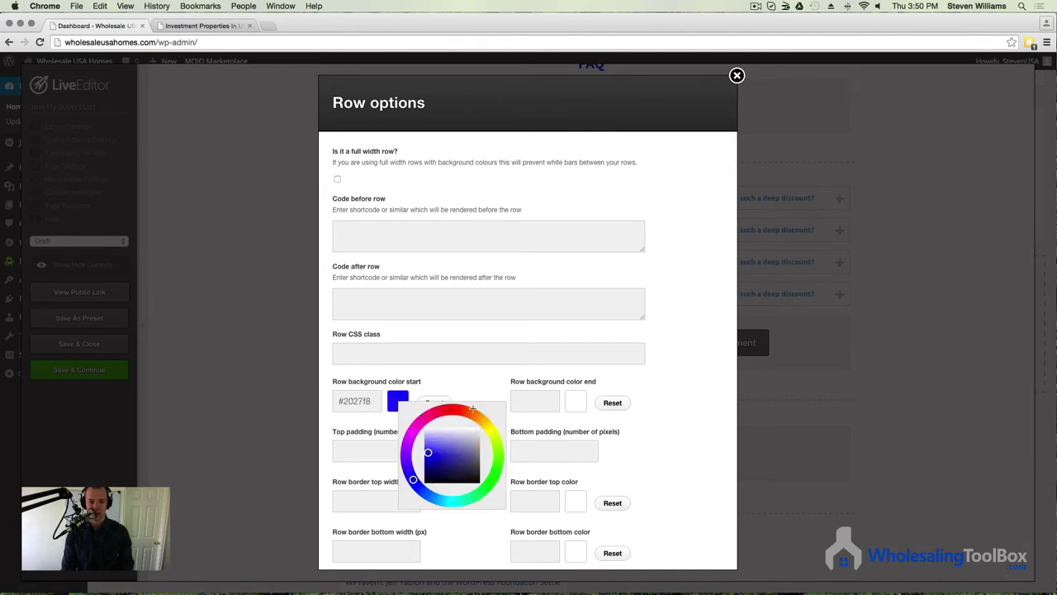
click(490, 387)
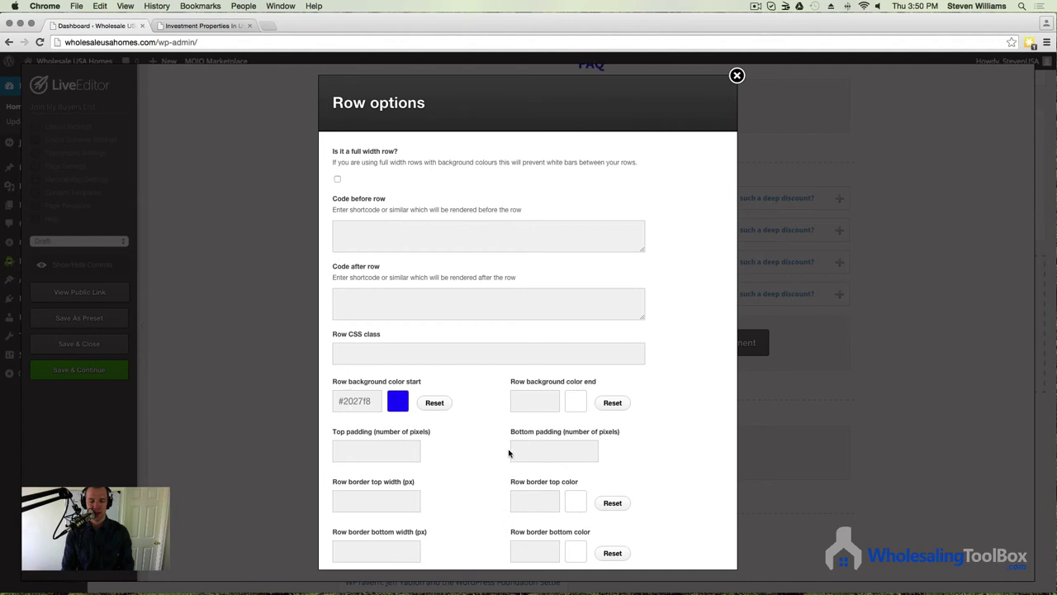
scroll(508, 453, down, 1)
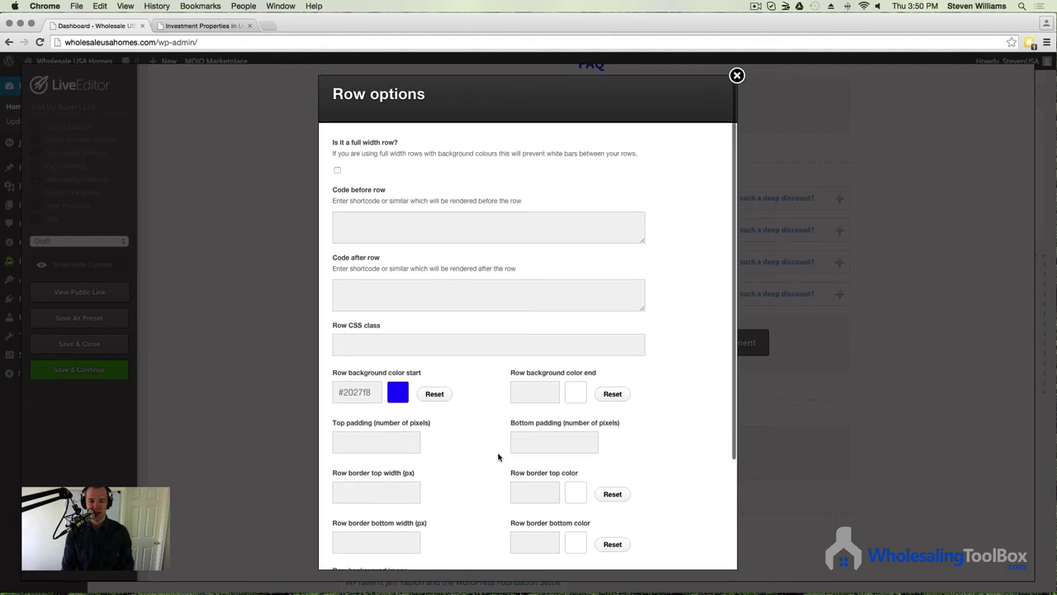
click(577, 394)
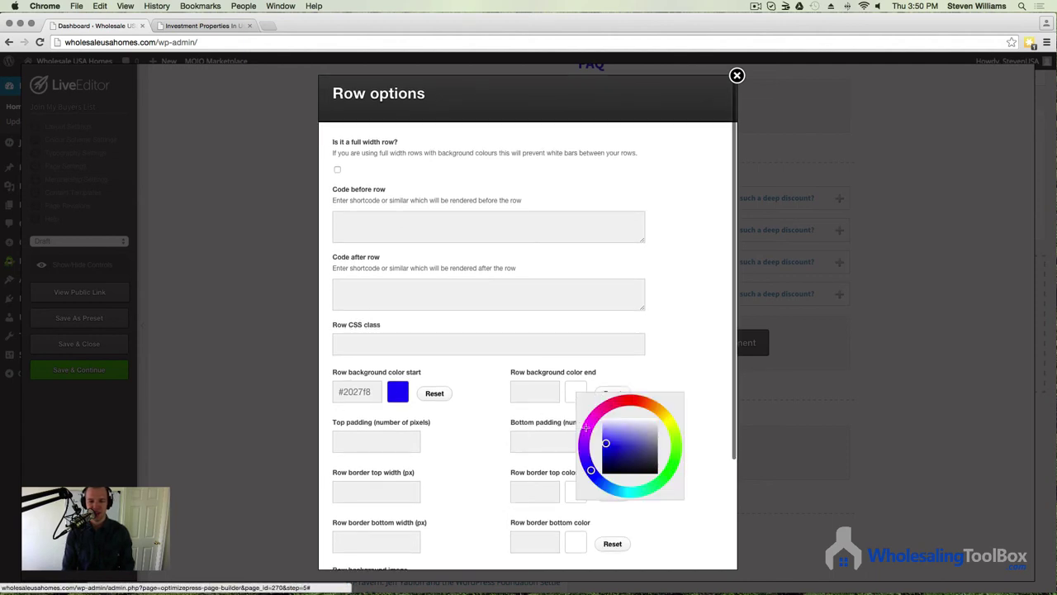
drag(606, 444, 604, 488)
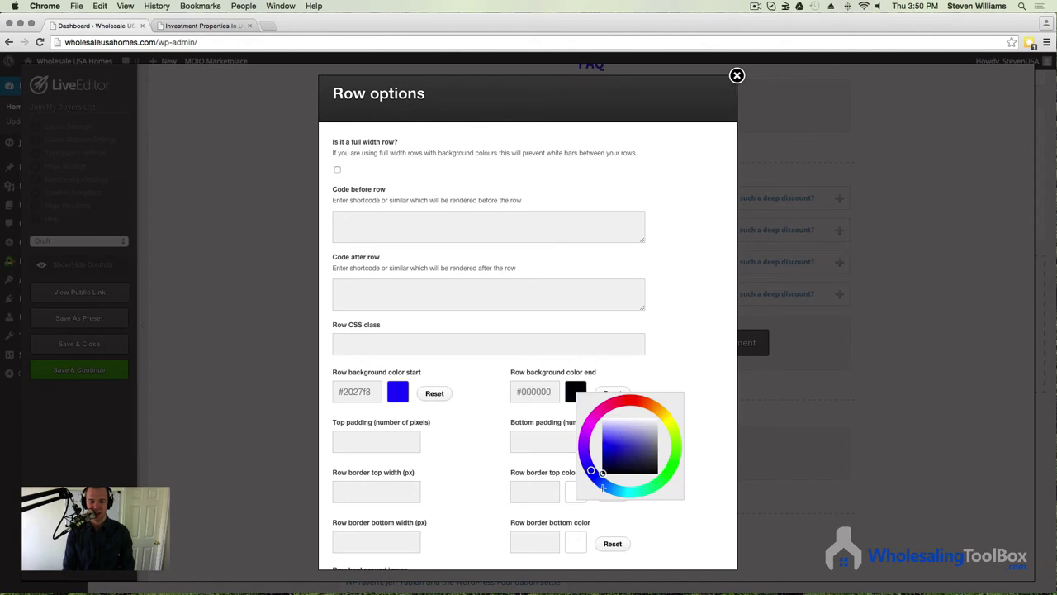
click(683, 365)
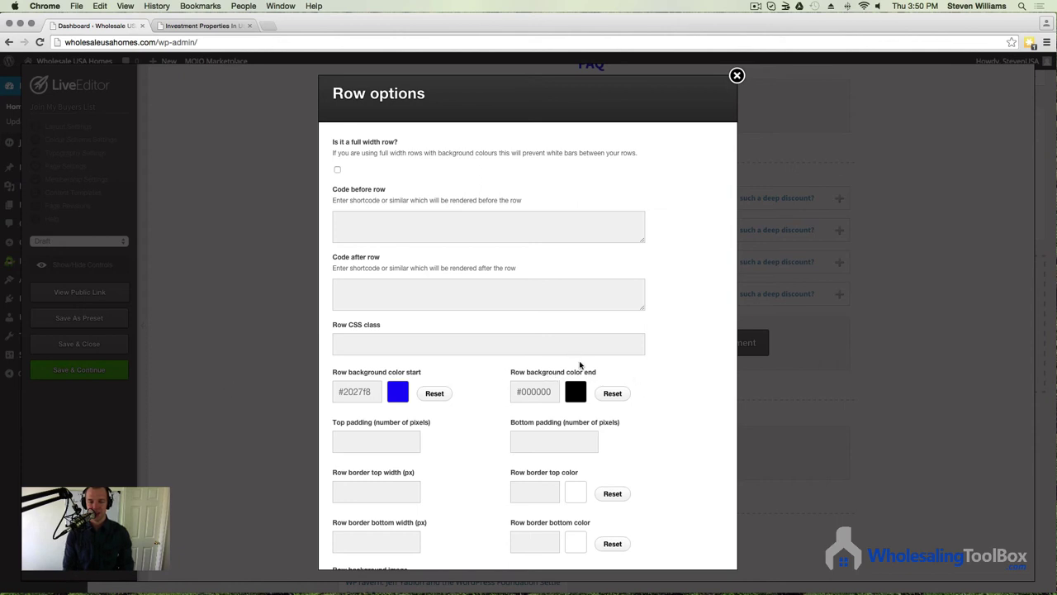
scroll(668, 438, down, 5)
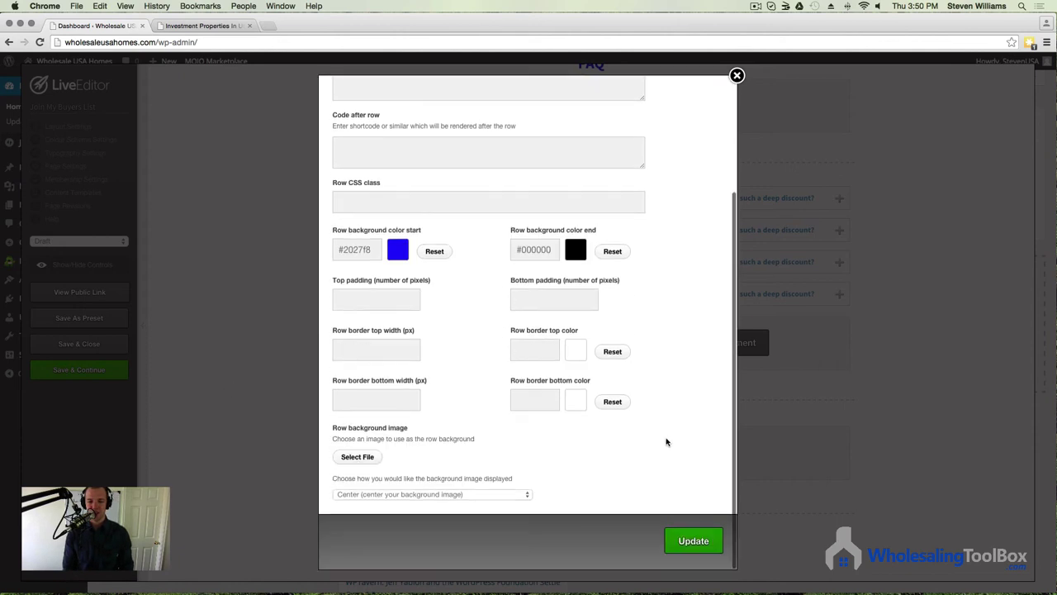
click(703, 548)
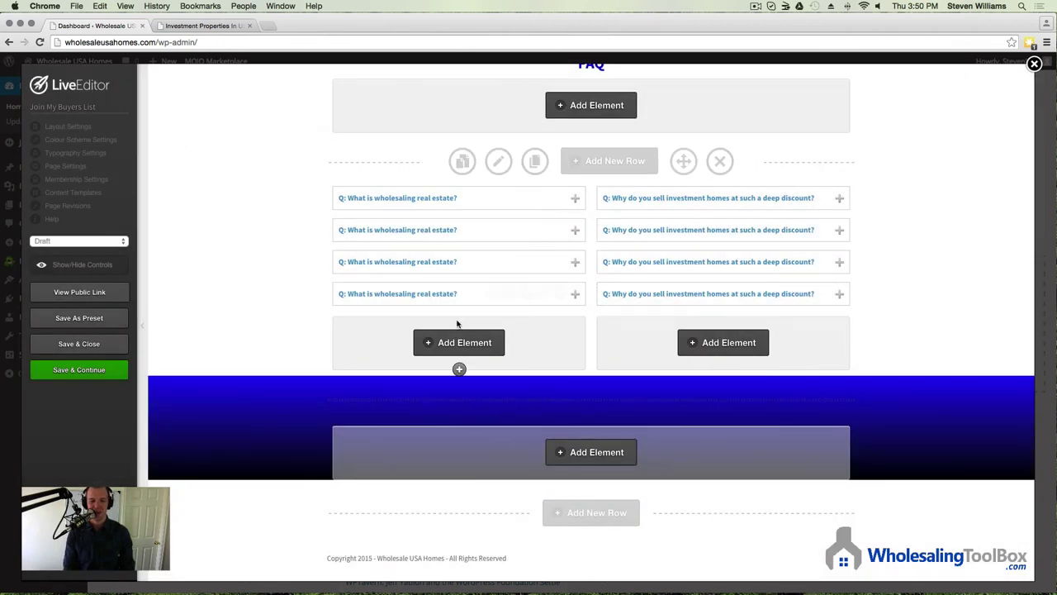
Step: View the landing page's public preview down to its end and return to the LiveEditor
click(106, 293)
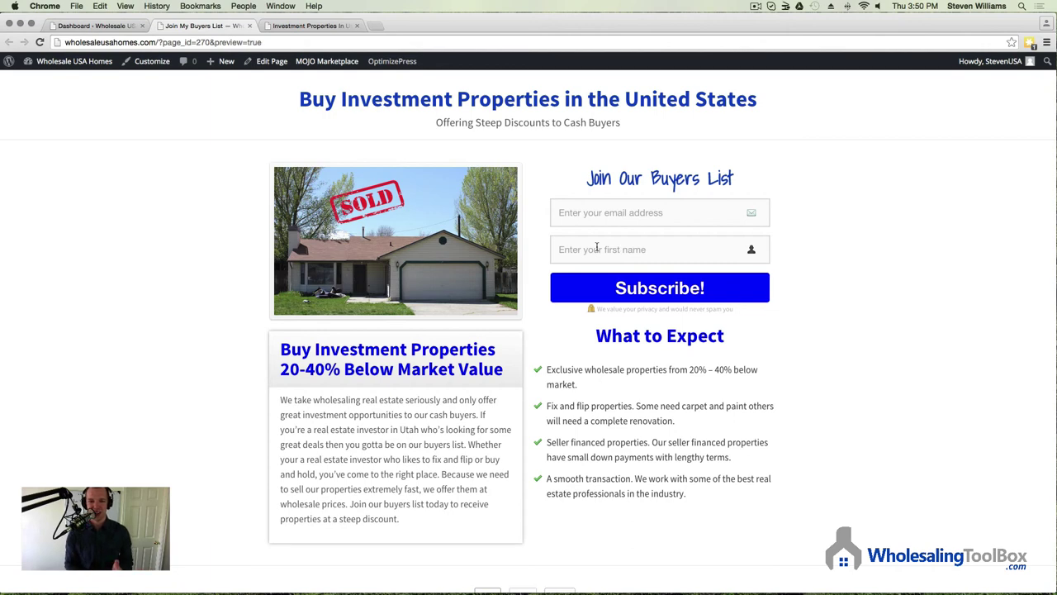
scroll(609, 373, down, 8)
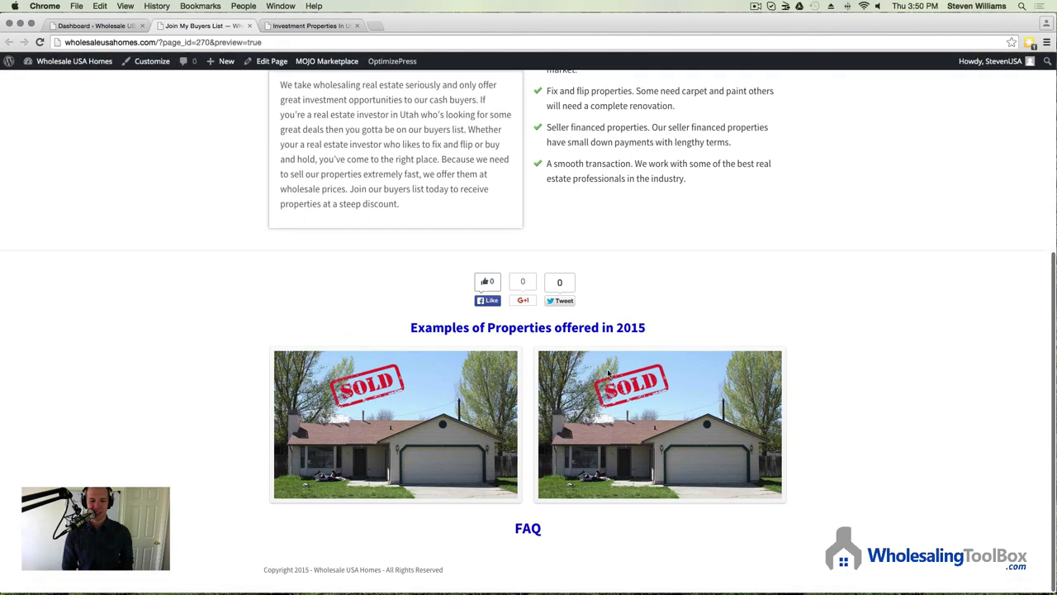
scroll(609, 373, up, 8)
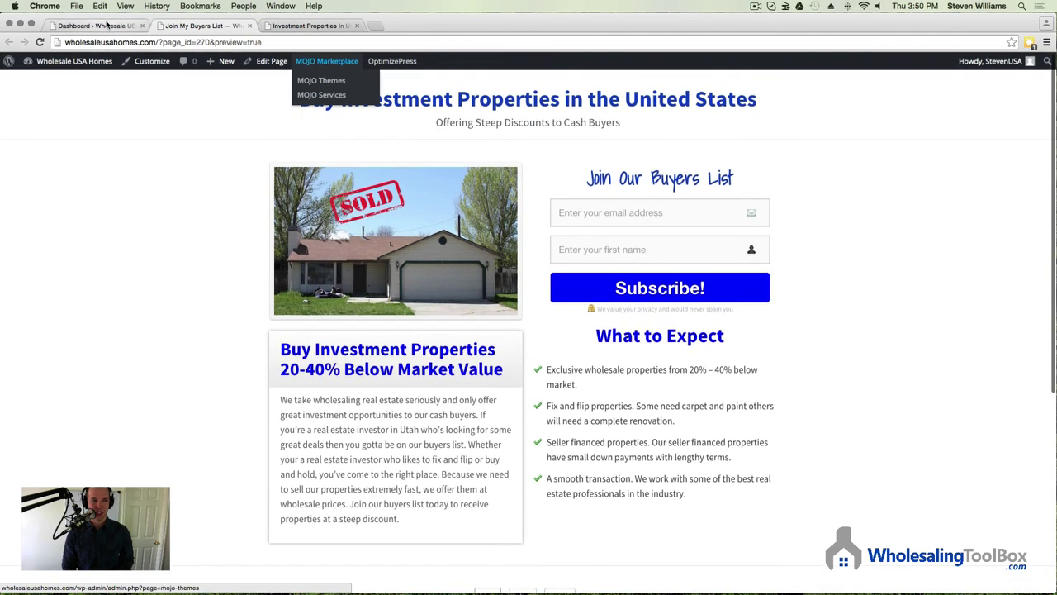
click(106, 25)
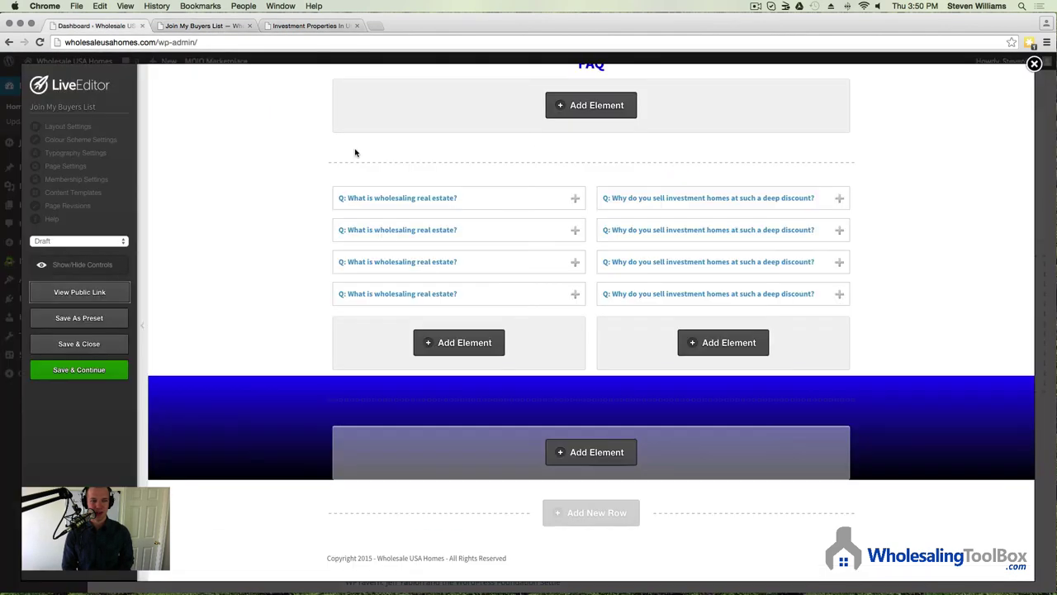
Step: Save the landing page without leaving the editor and open its public preview again
click(70, 375)
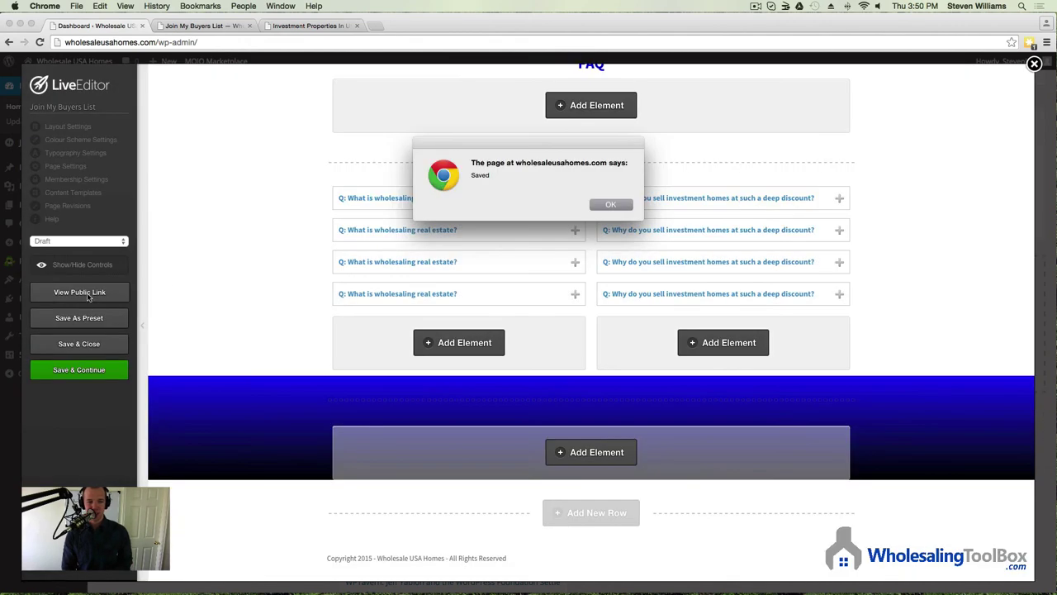
click(611, 204)
click(87, 295)
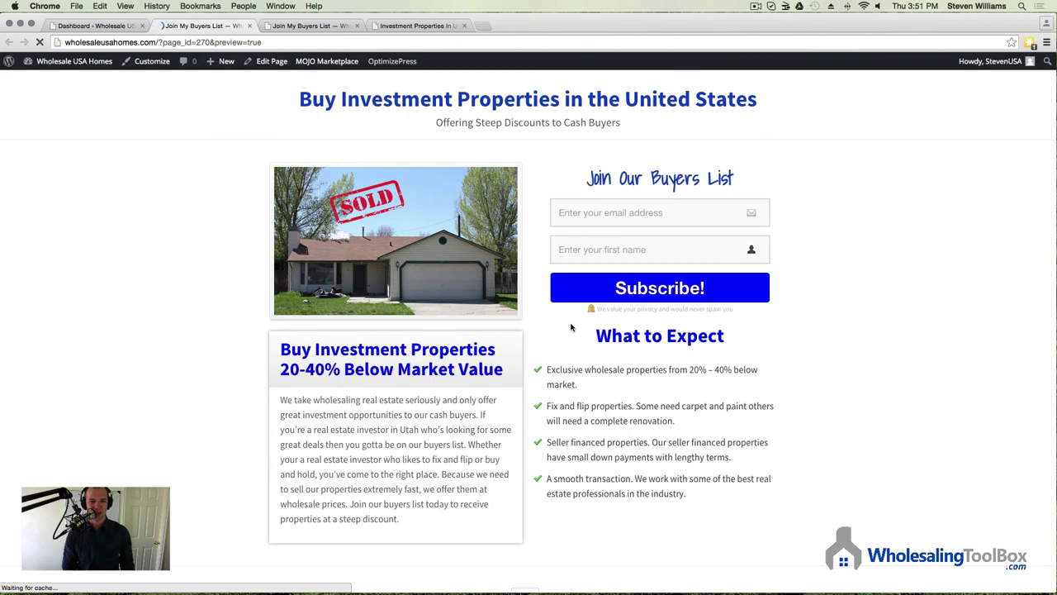
Step: Check the previewed page down to the FAQ section and expand the first toggle in each column to test its answer
scroll(571, 328, down, 5)
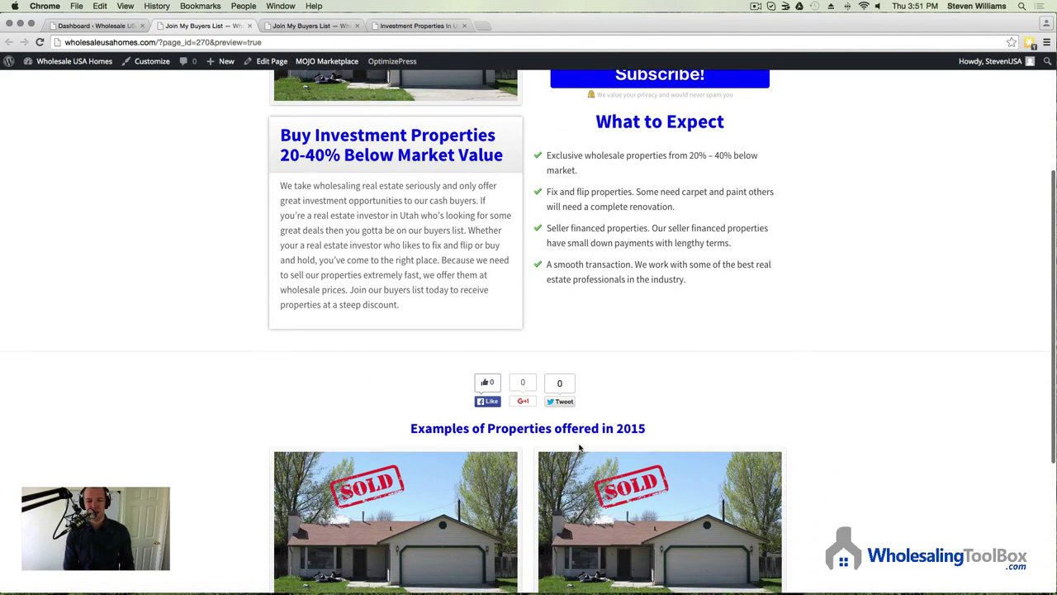
scroll(605, 450, down, 5)
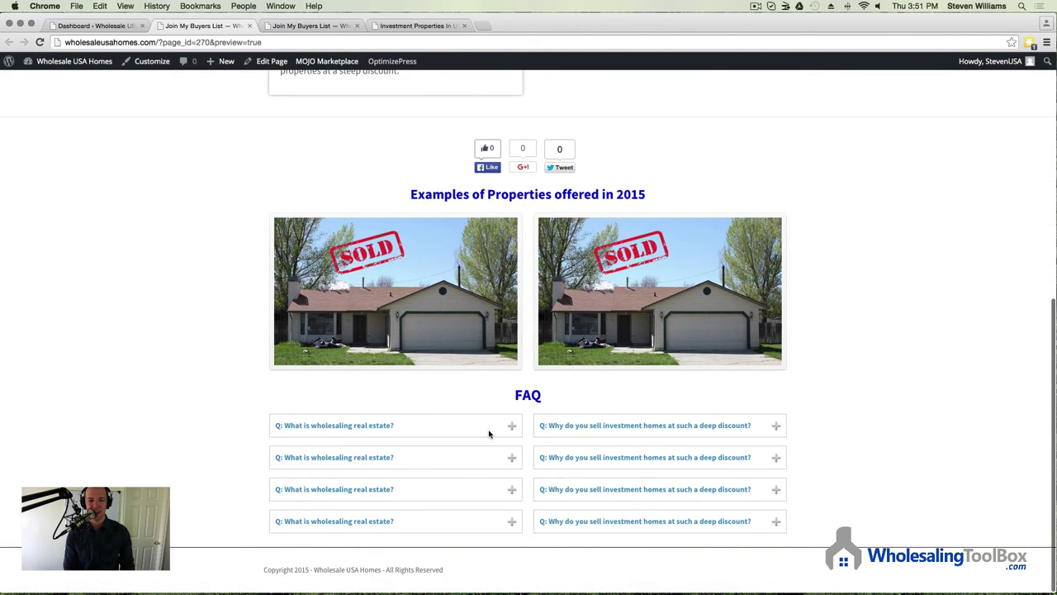
click(512, 426)
scroll(514, 431, down, 2)
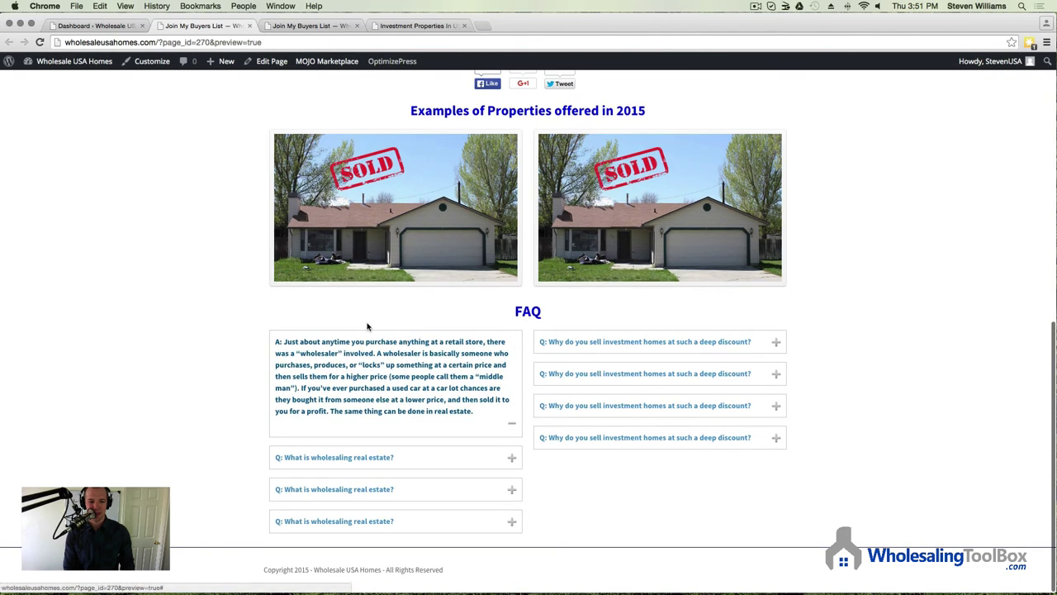
click(776, 341)
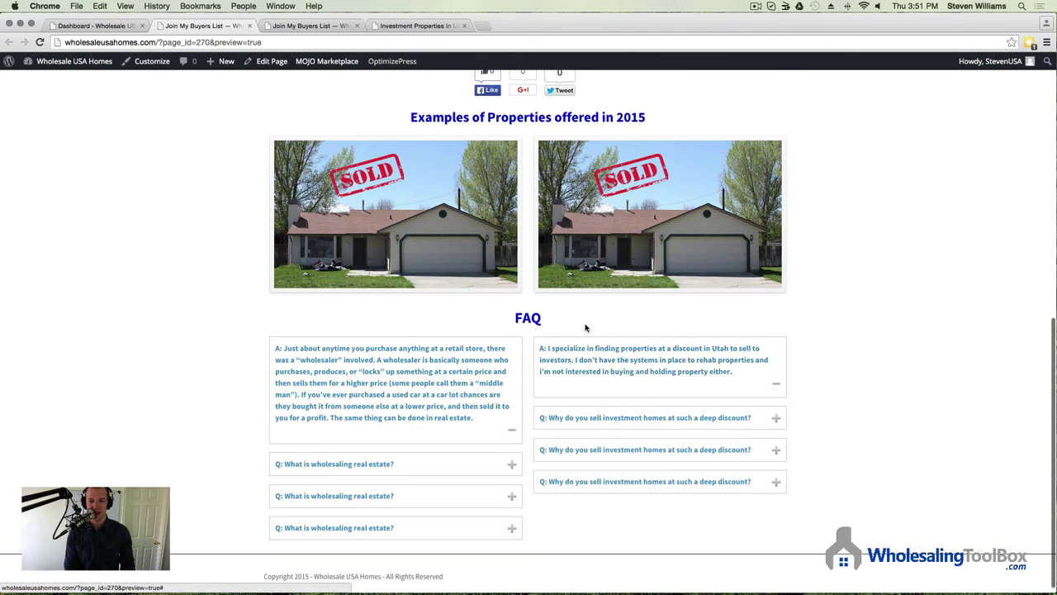
scroll(588, 289, up, 8)
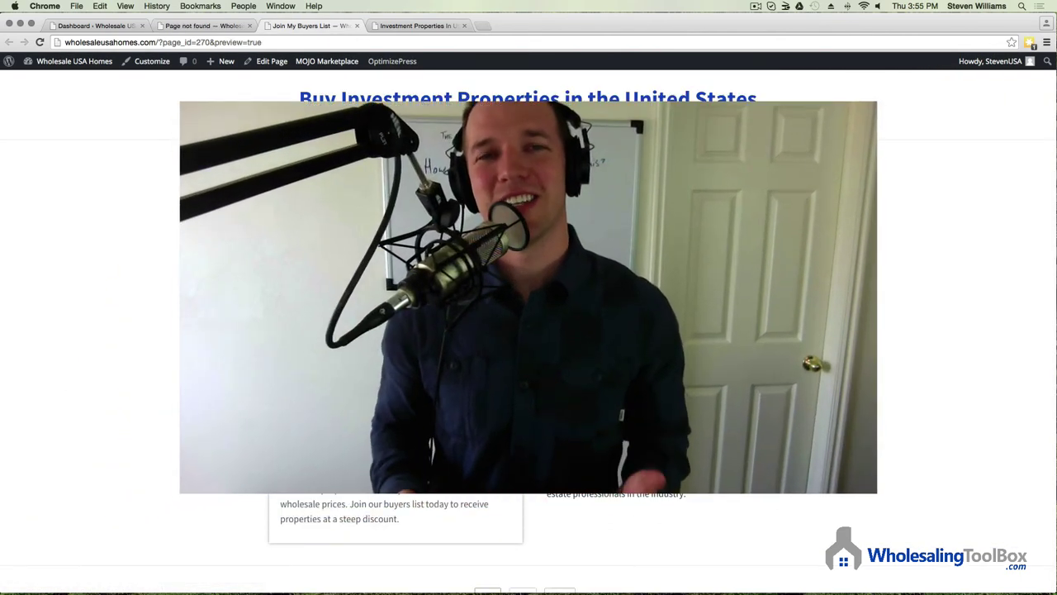